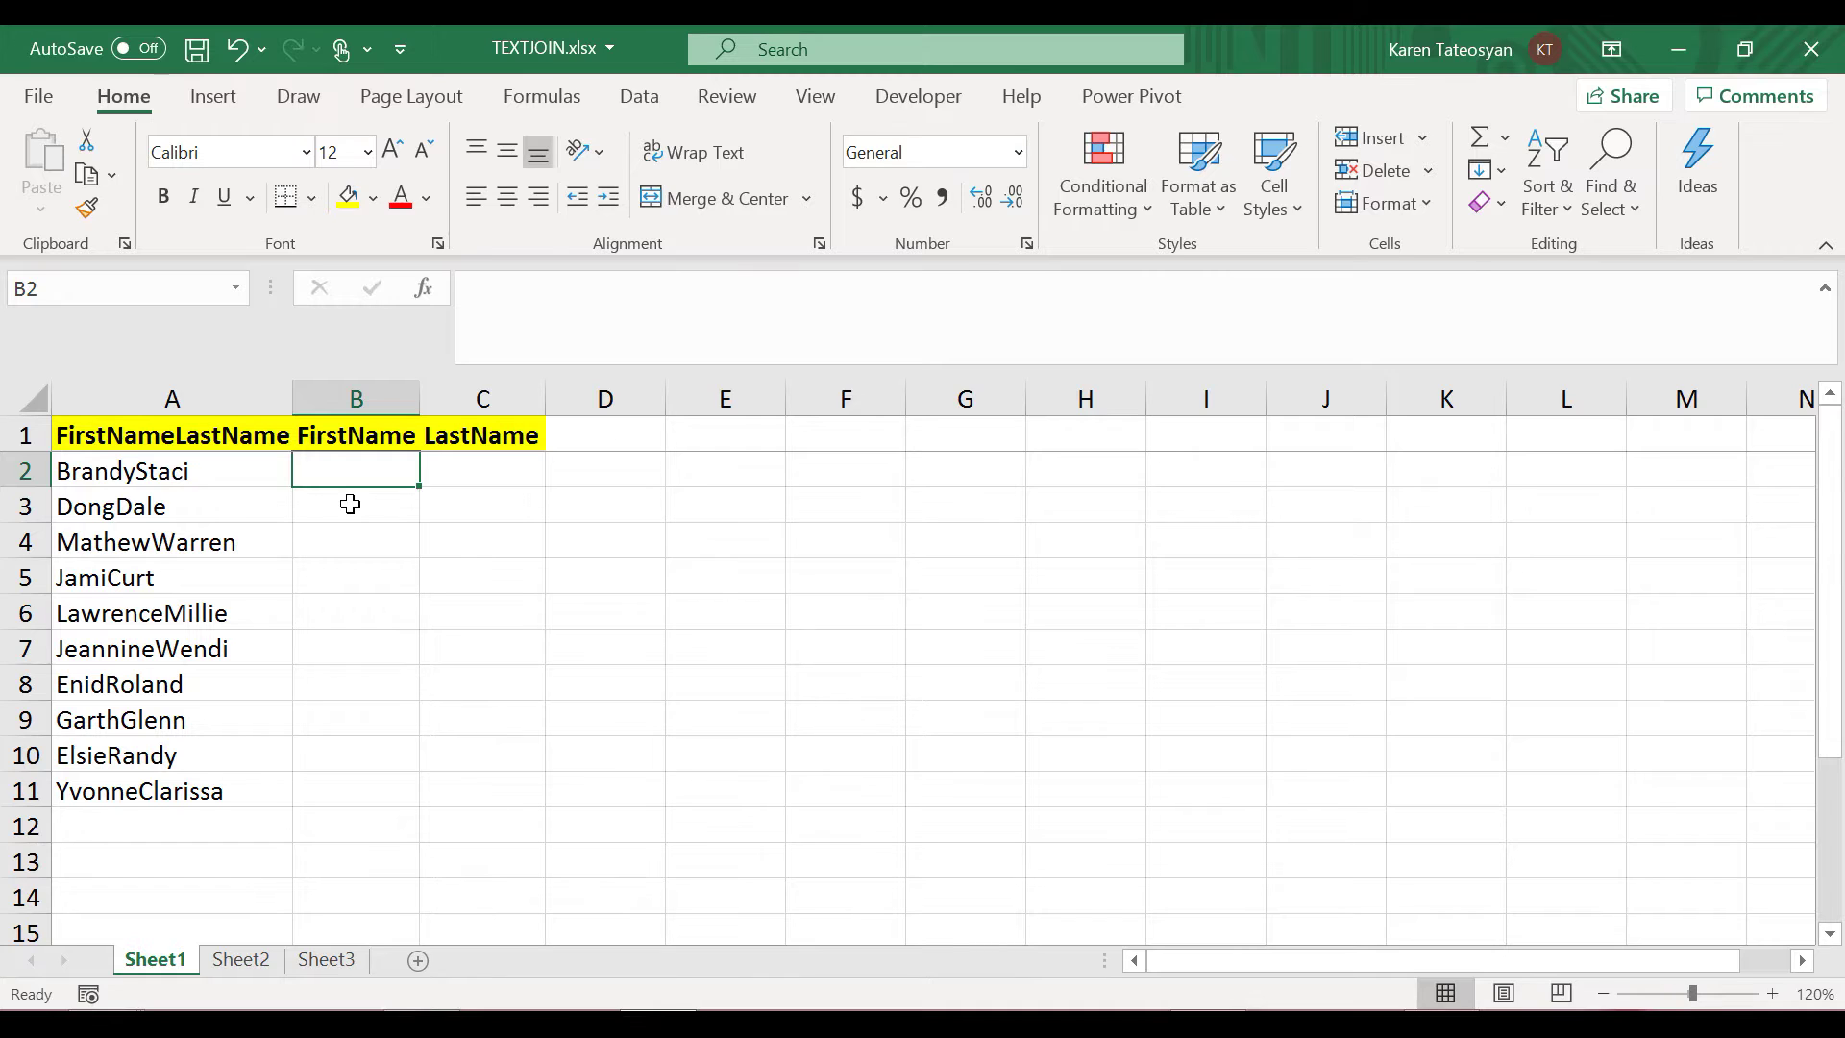
Check the joined name in A2, then select B2 for the first-name formula
click(181, 478)
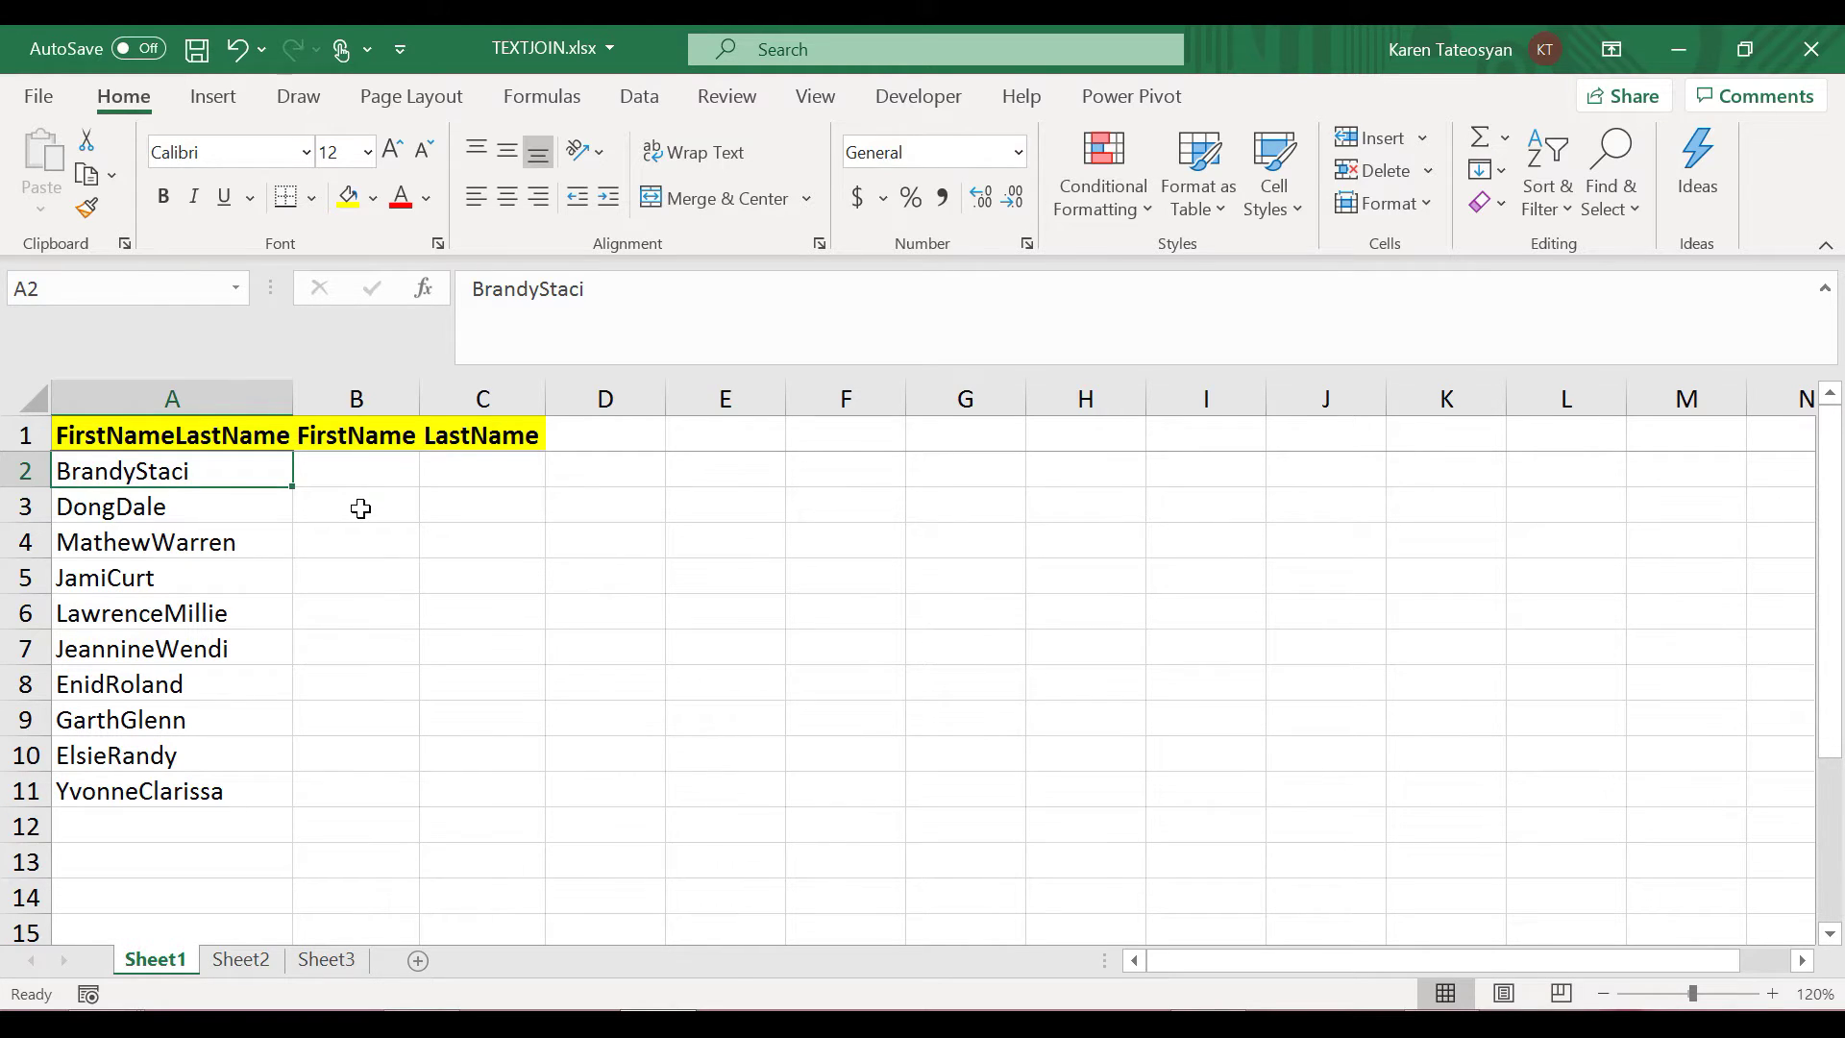
click(362, 471)
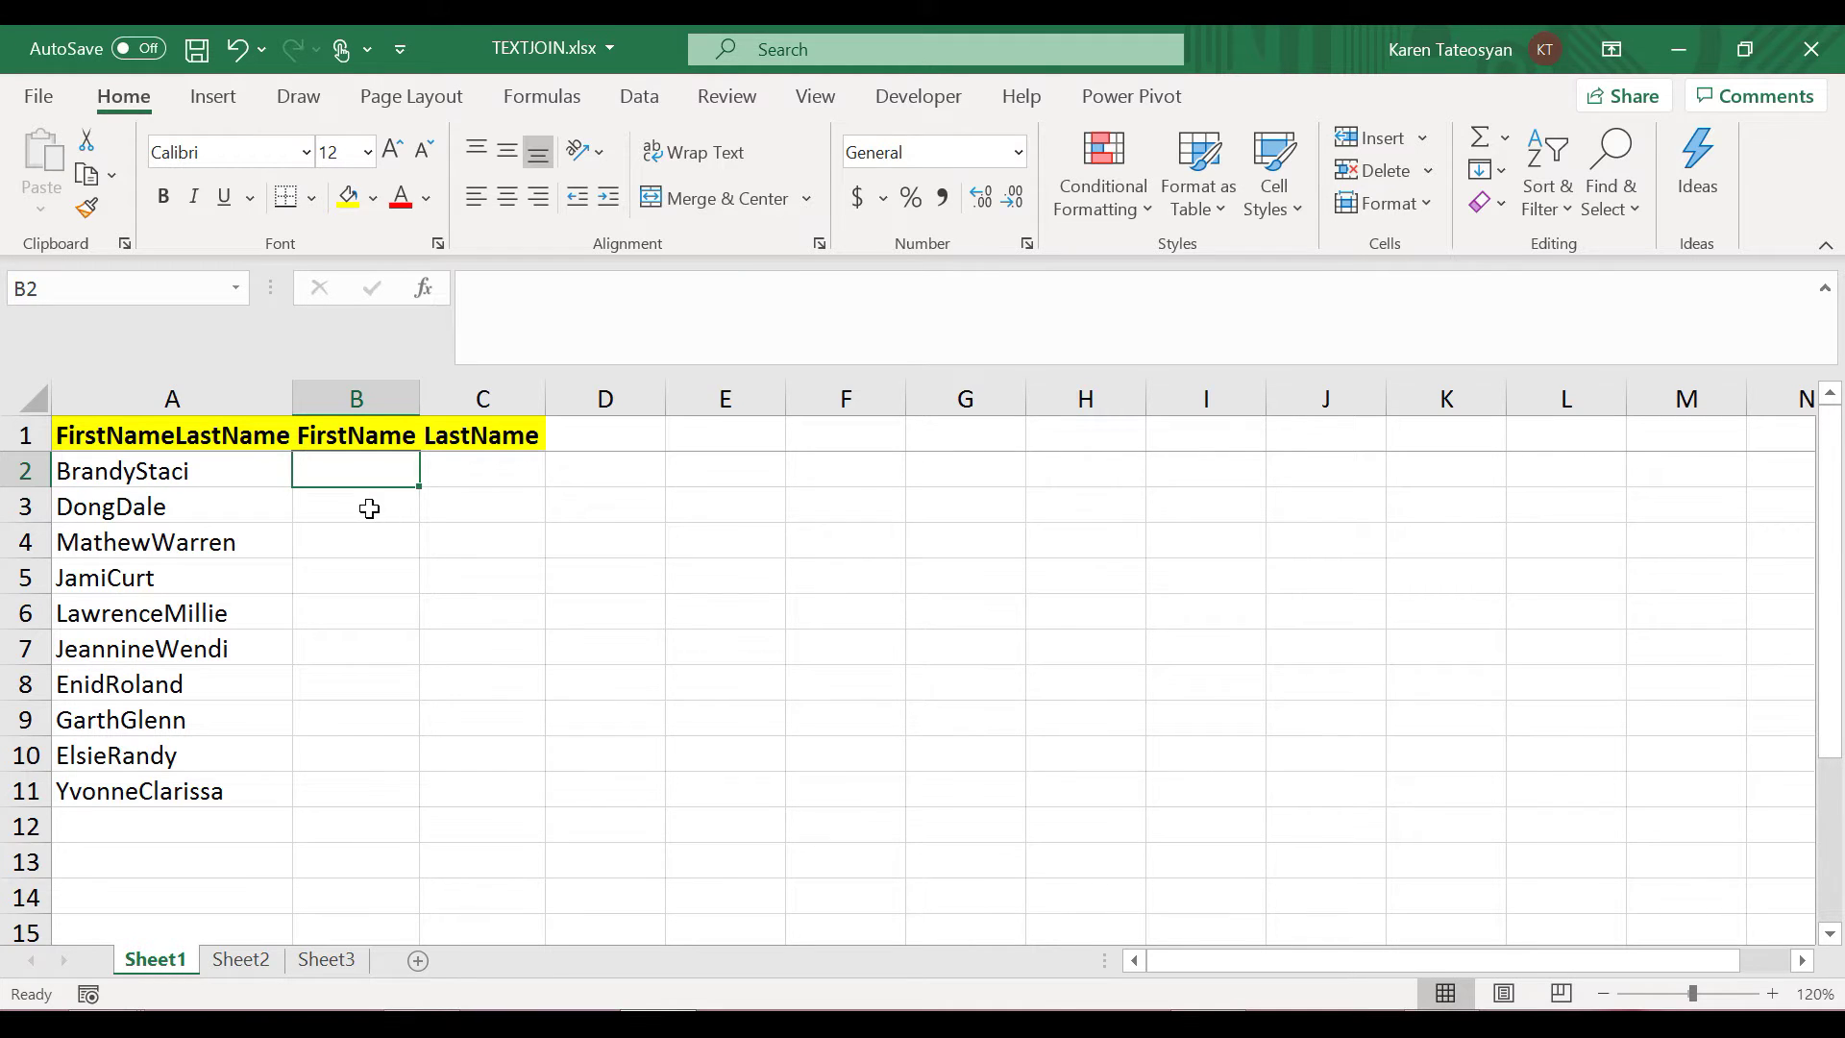
Start a FIND formula in B2, replacing the initial =search with =find(
text(=search)
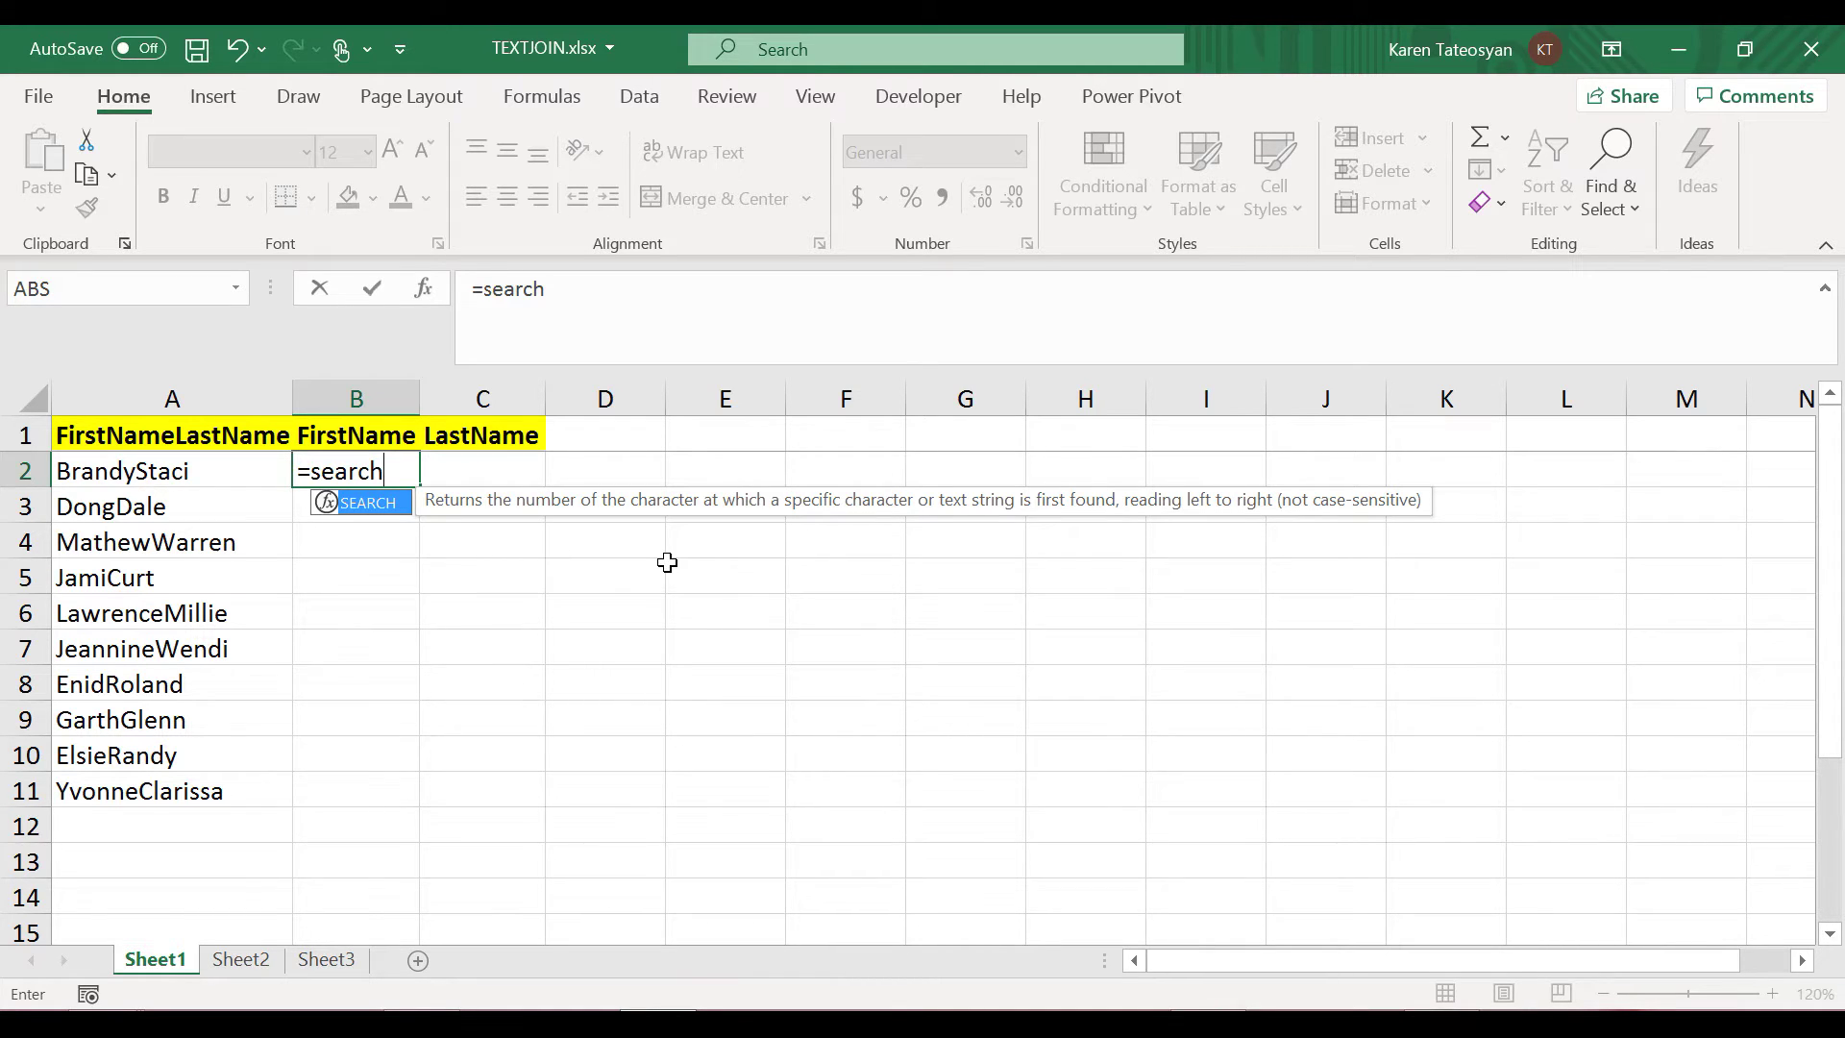
key(BackSpace)
key(BackSpace)
key(BackSpace)
key(BackSpace)
key(BackSpace)
key(BackSpace)
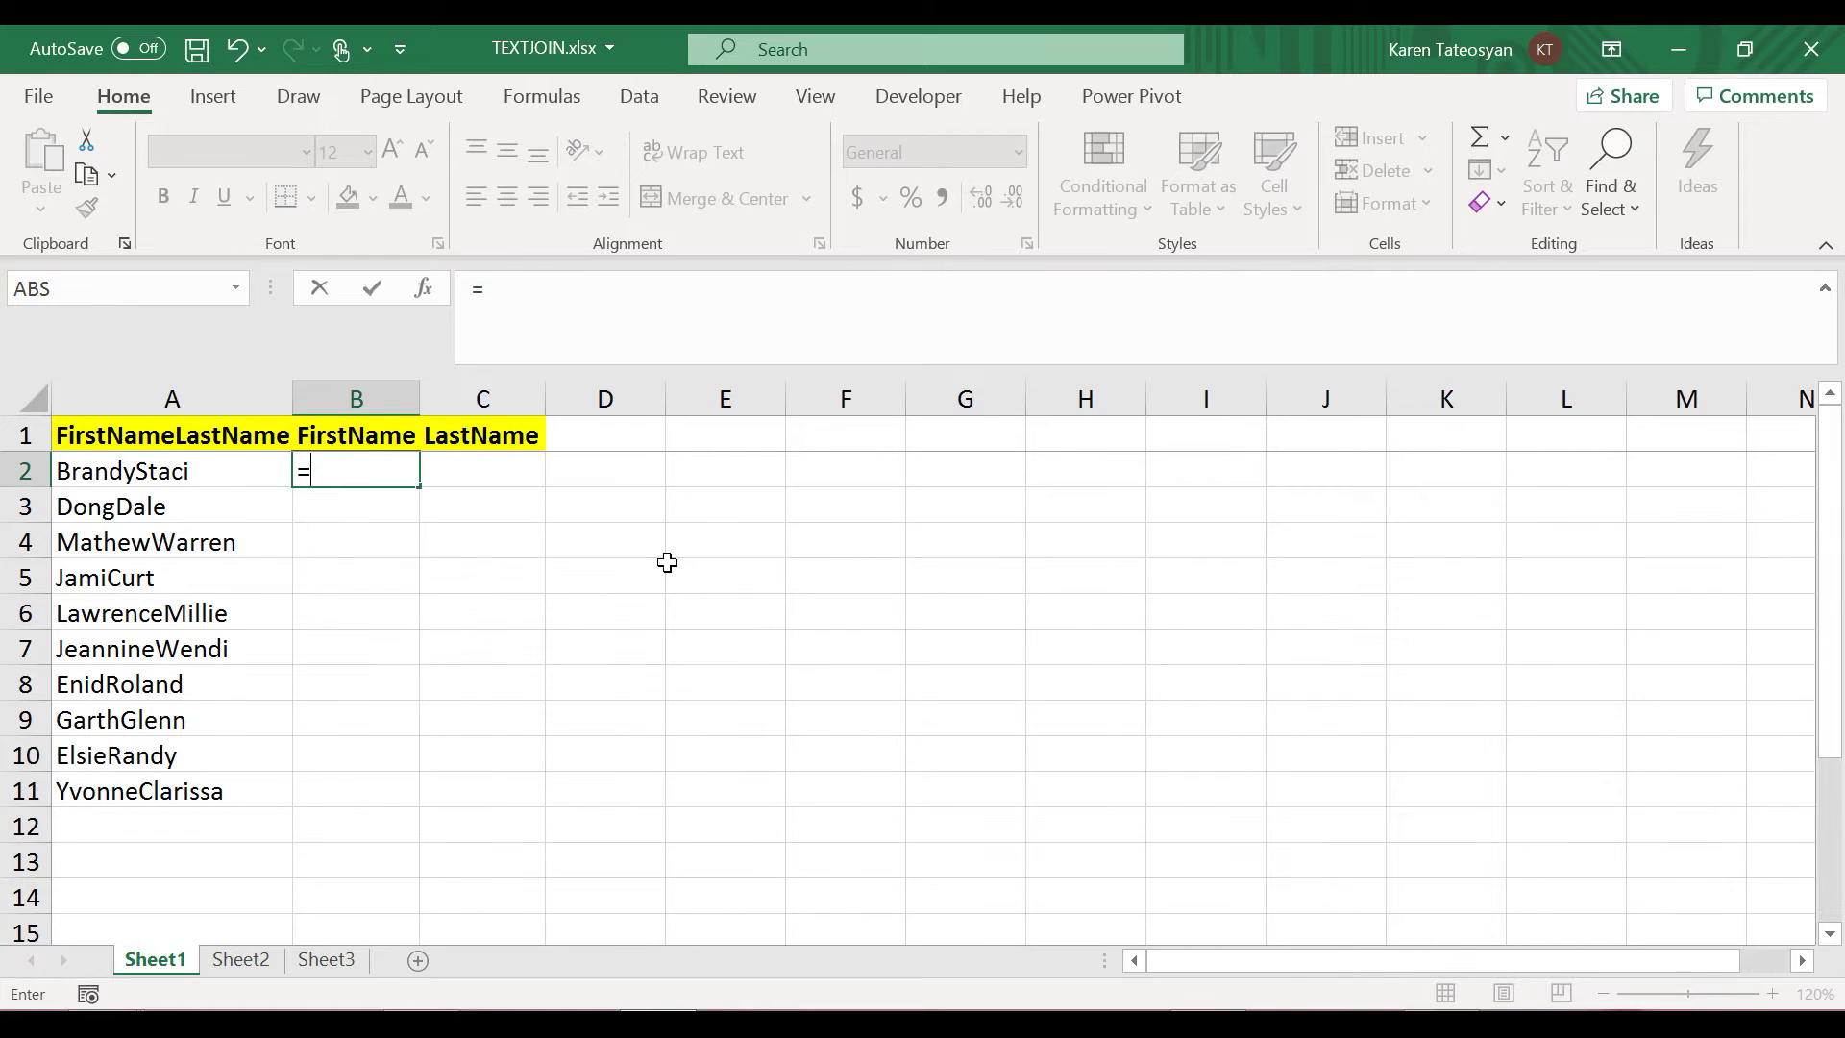
text(find)
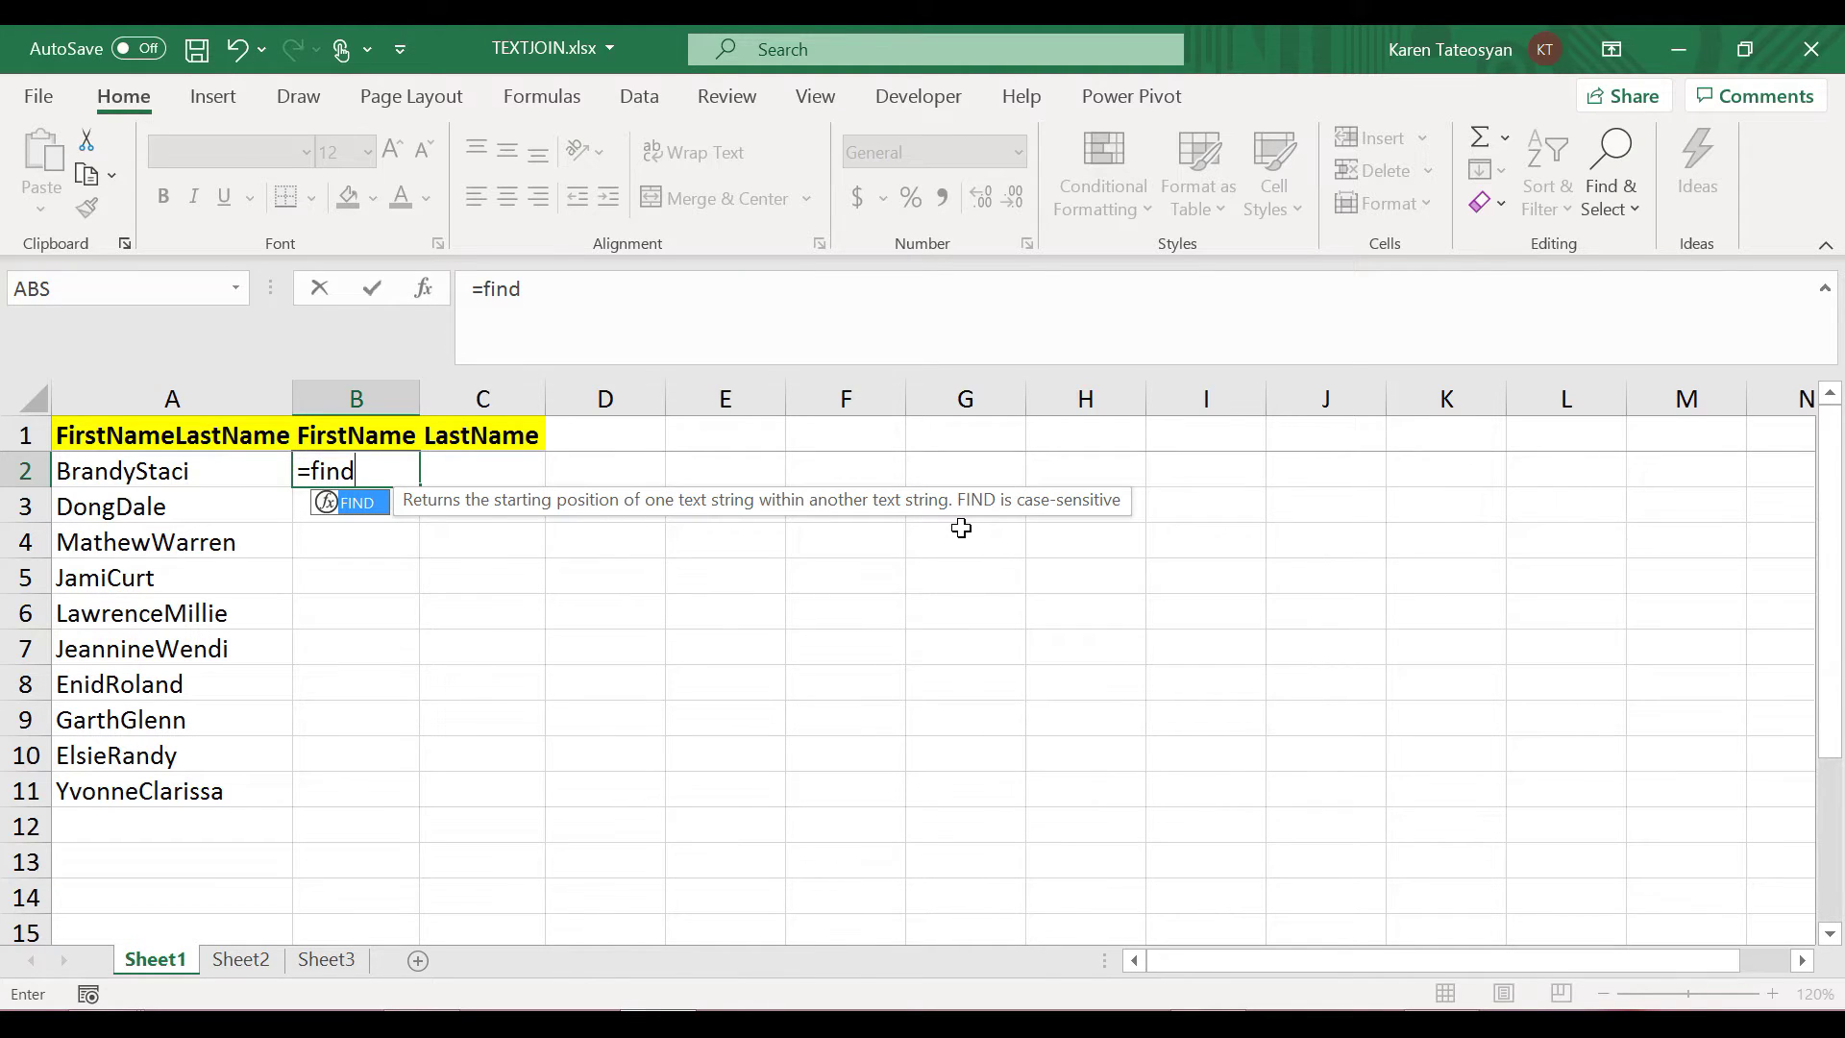
text(()
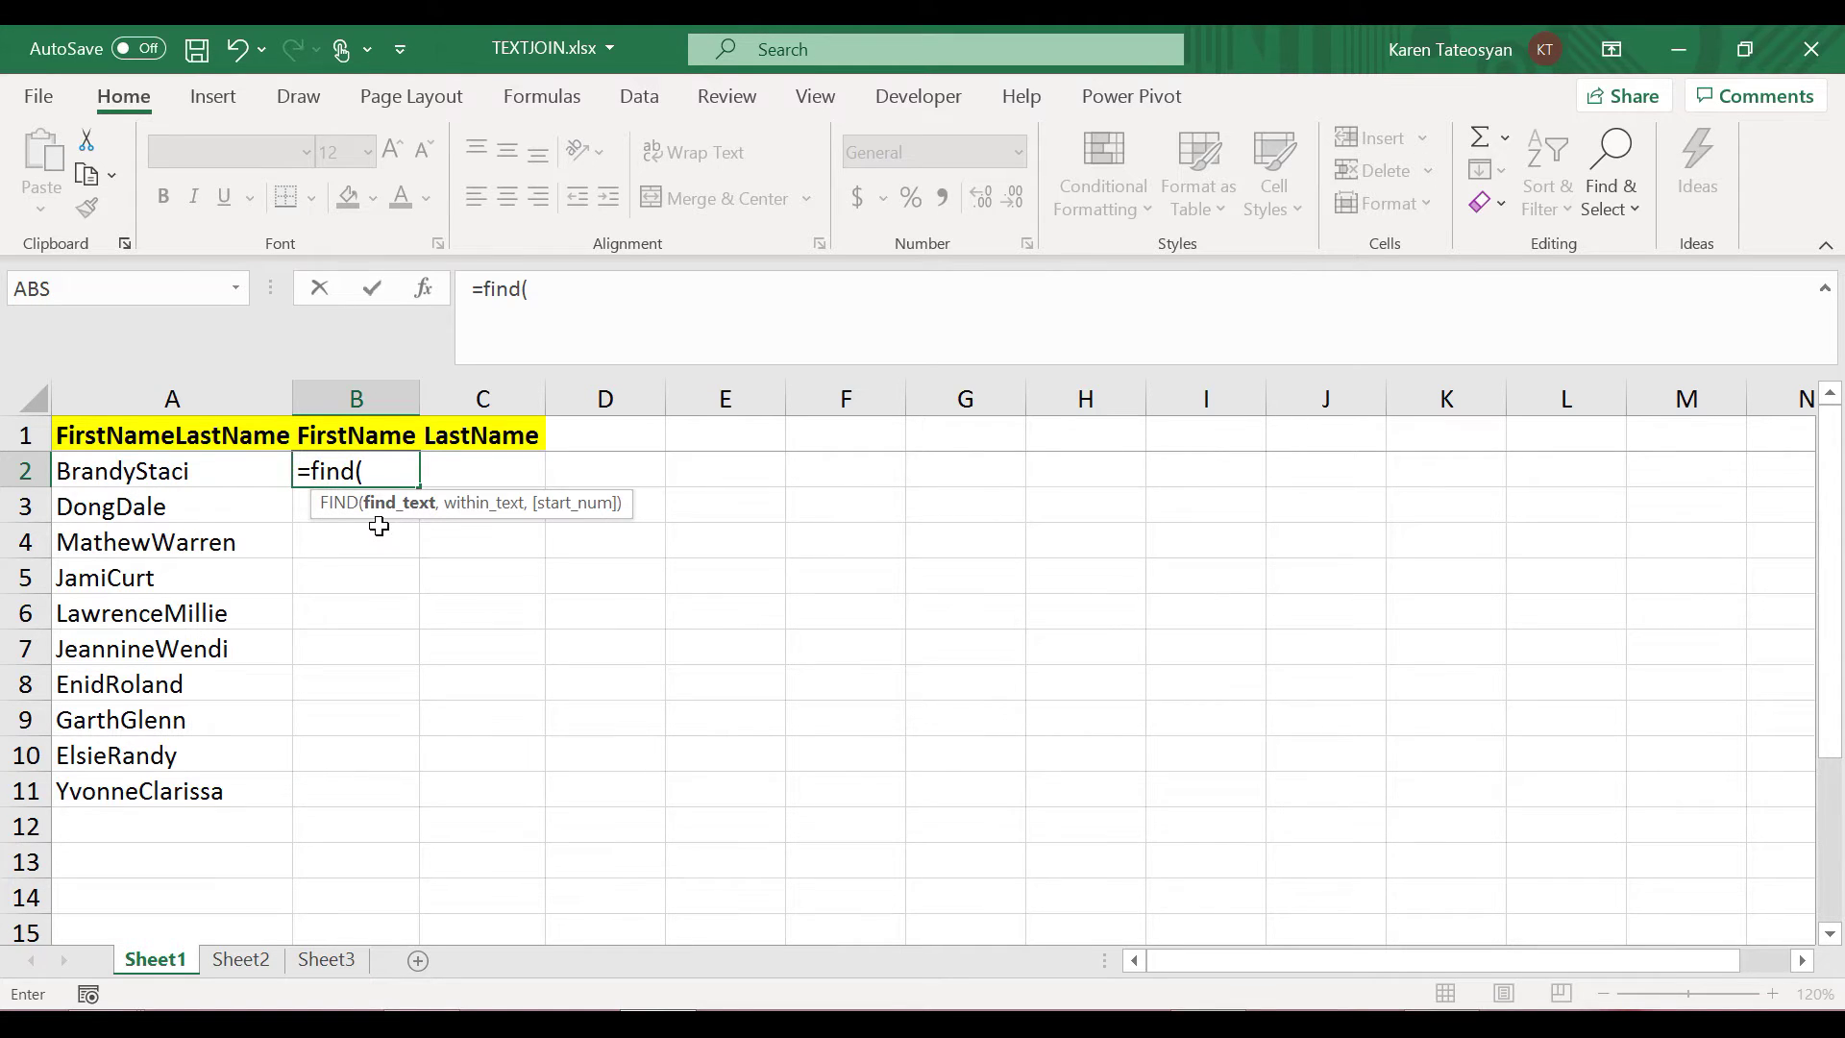
text("S")
Build =find({"A","B","S"},a2,2) in B2 and evaluate it to {#VALUE!,#VALUE!,7}
key(BackSpace)
key(BackSpace)
click(588, 291)
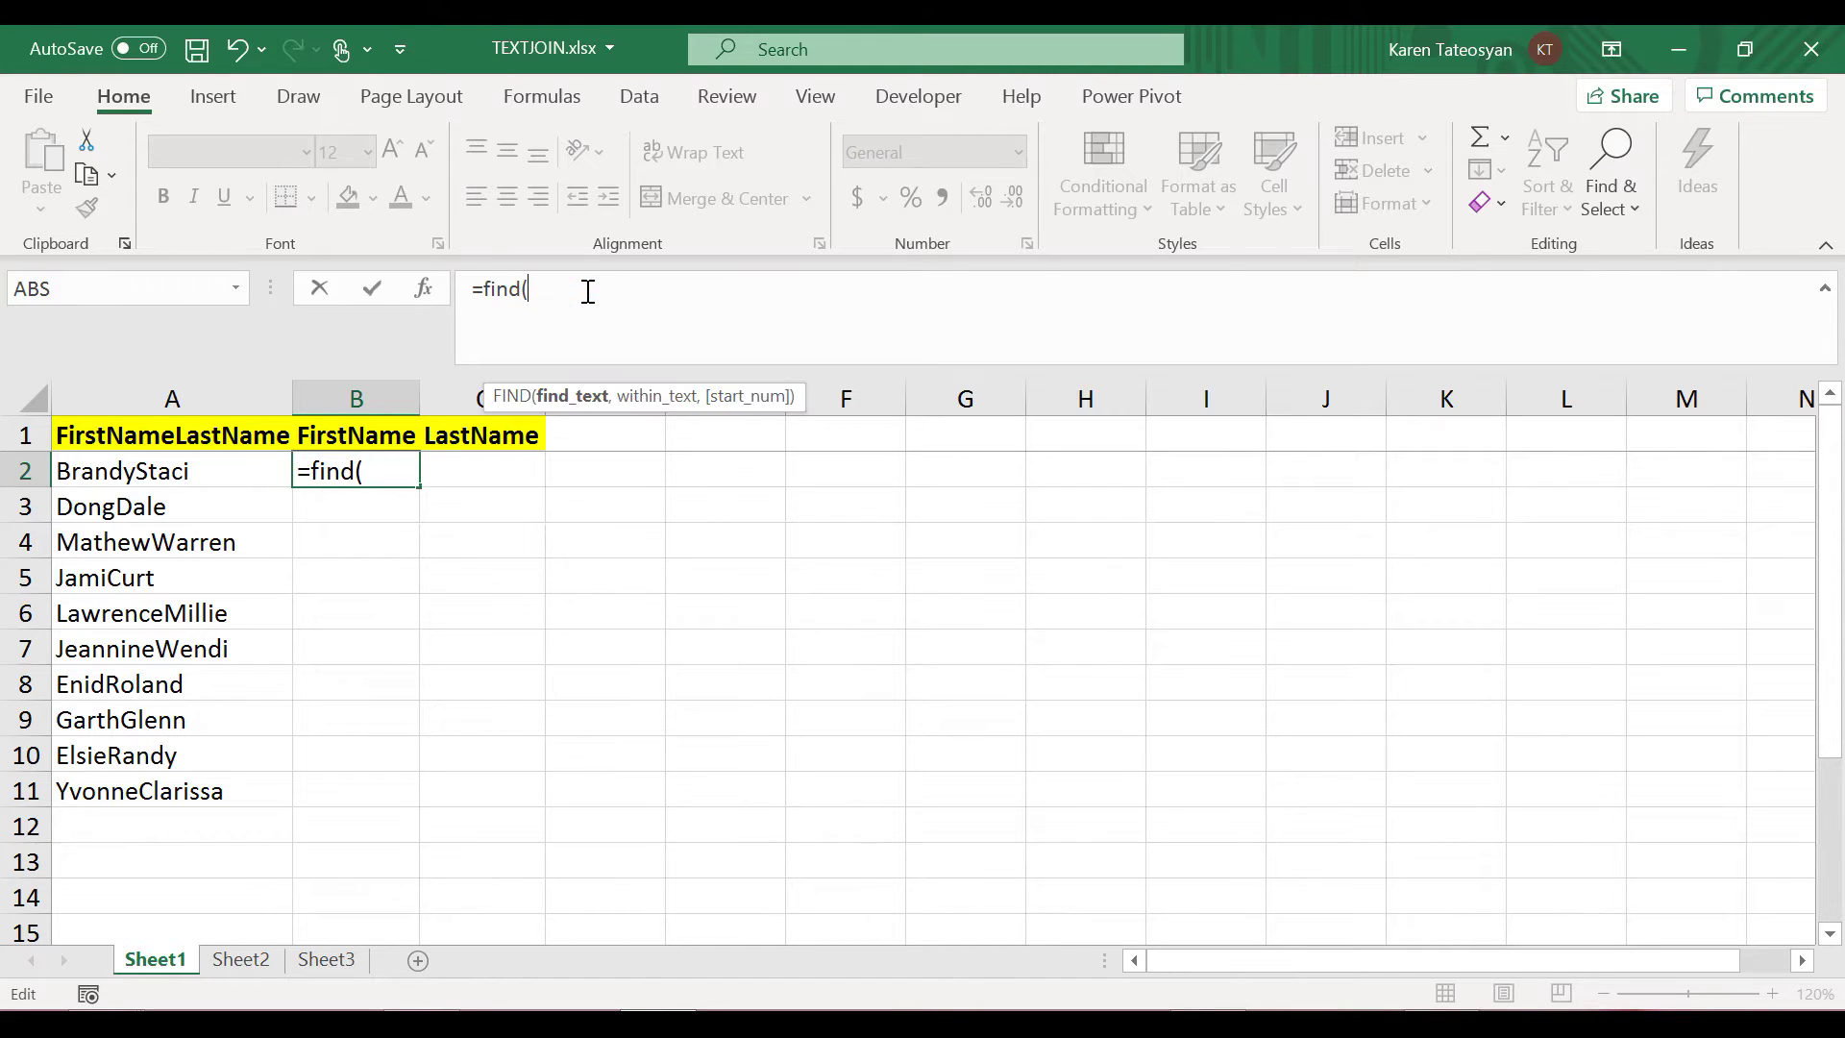
text({})
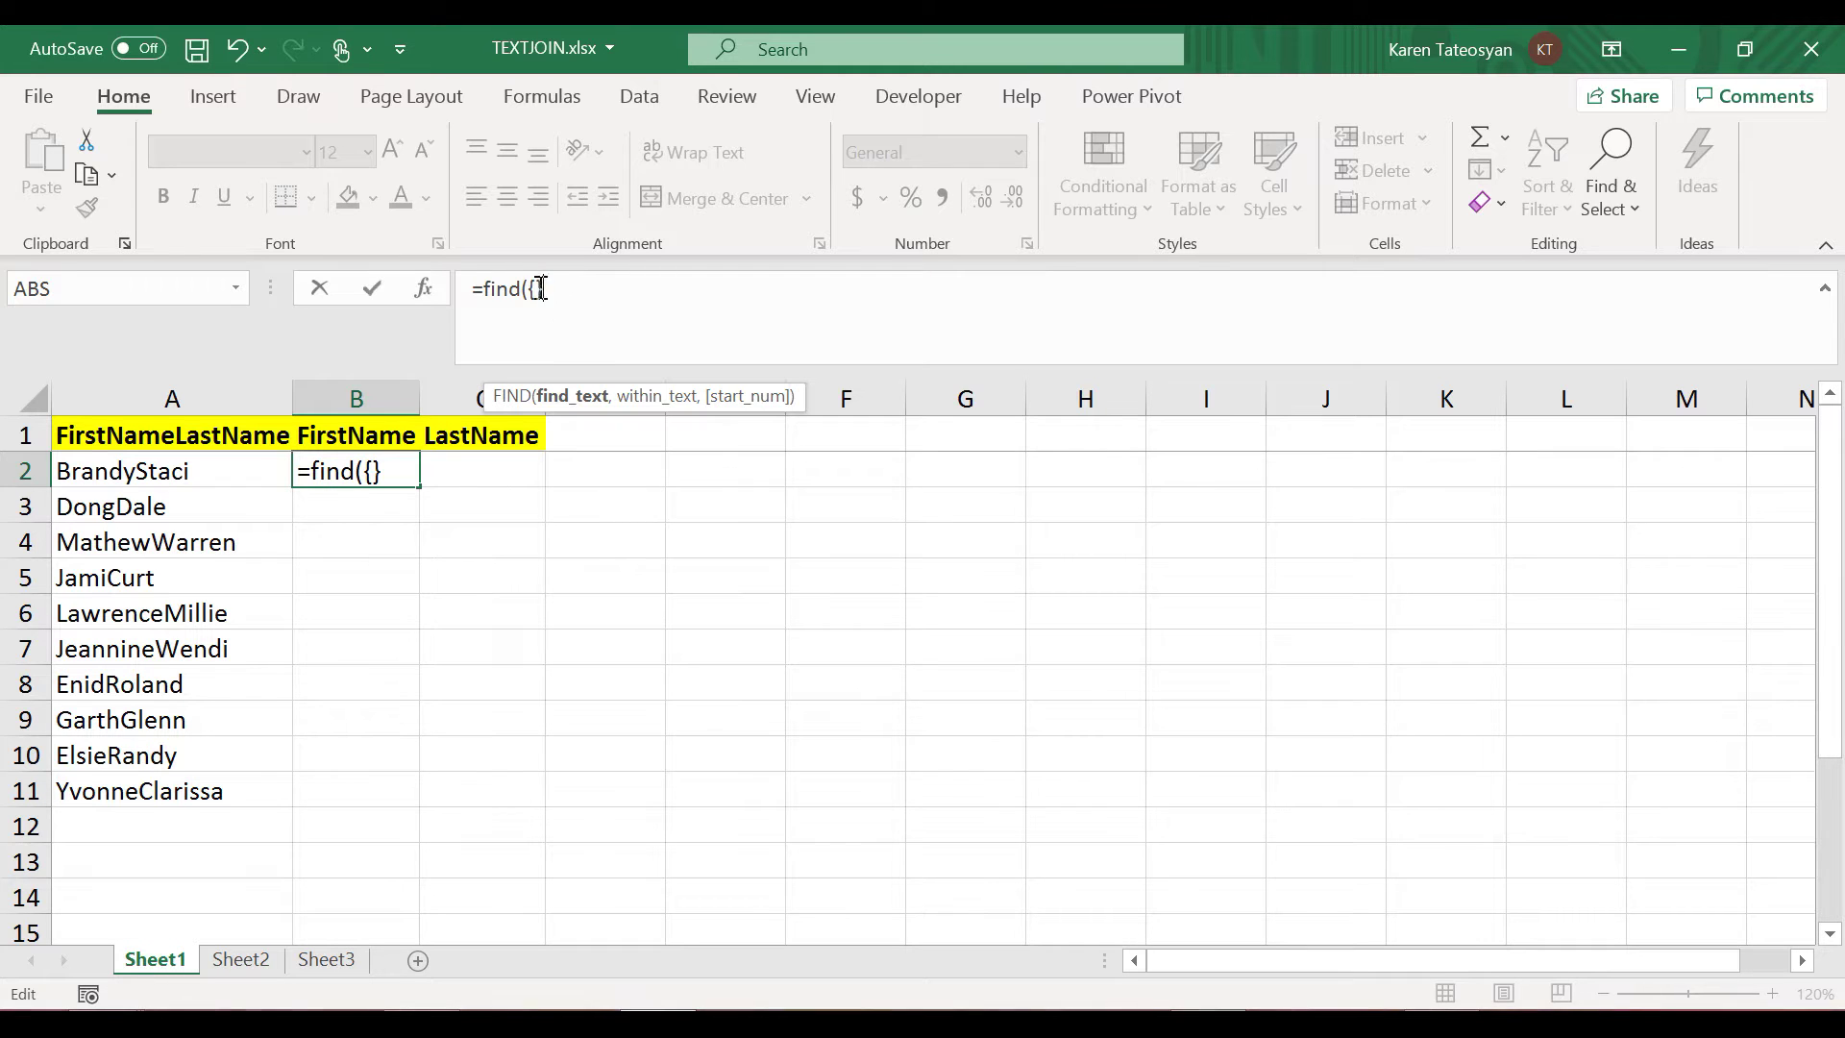
key(Left)
text("A","B)
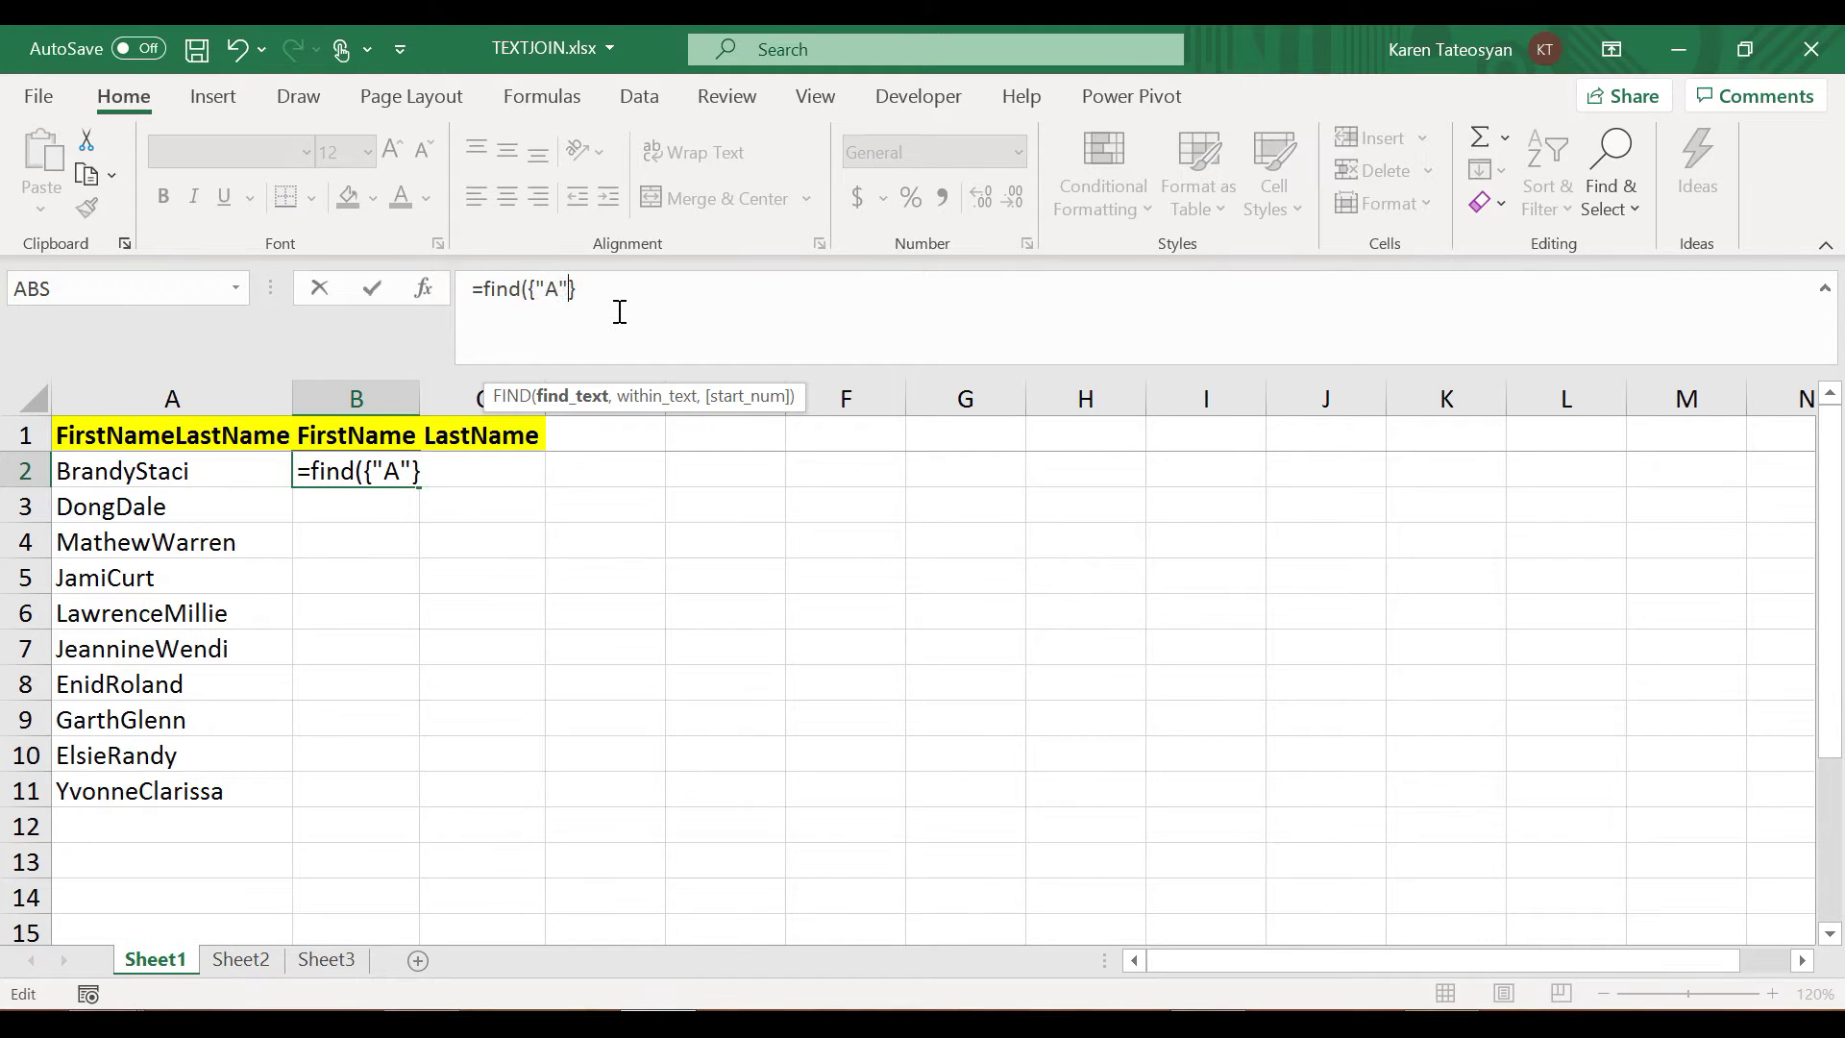
text(".)
key(BackSpace)
text(,"B","S")
click(671, 298)
text(,)
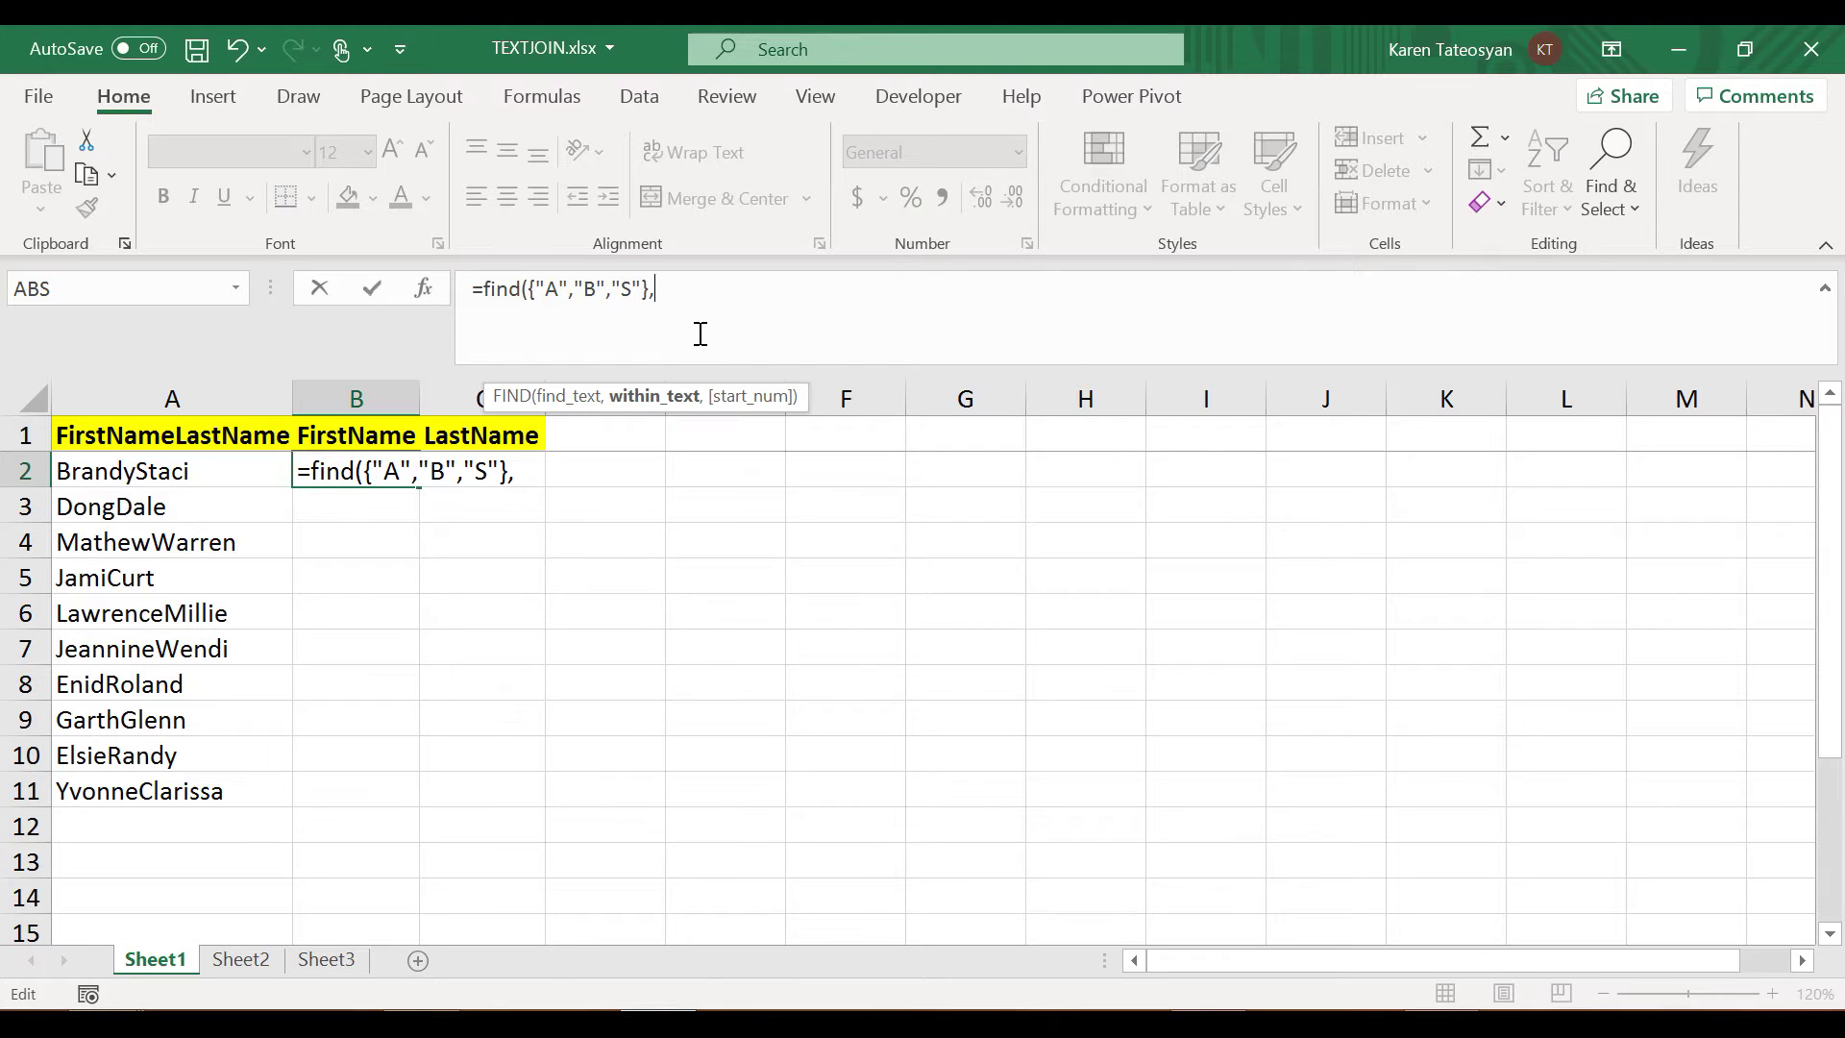
text(a2,)
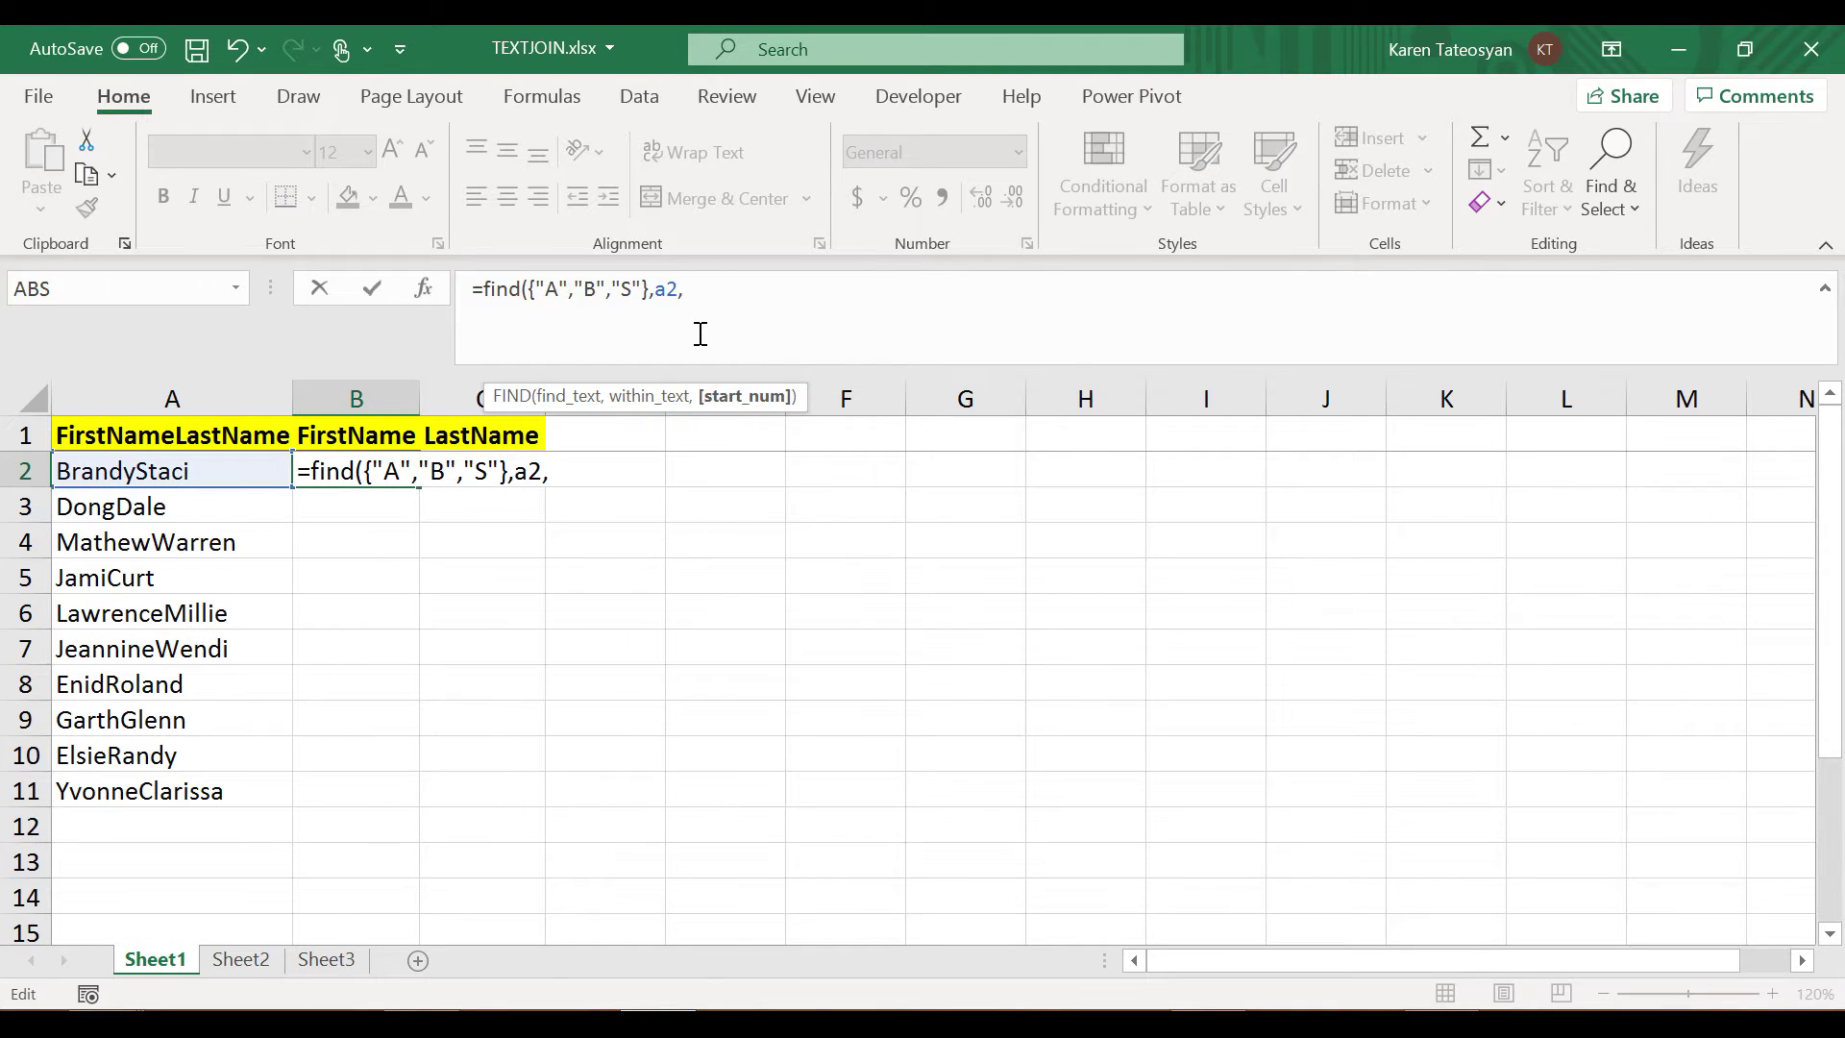
text(2))
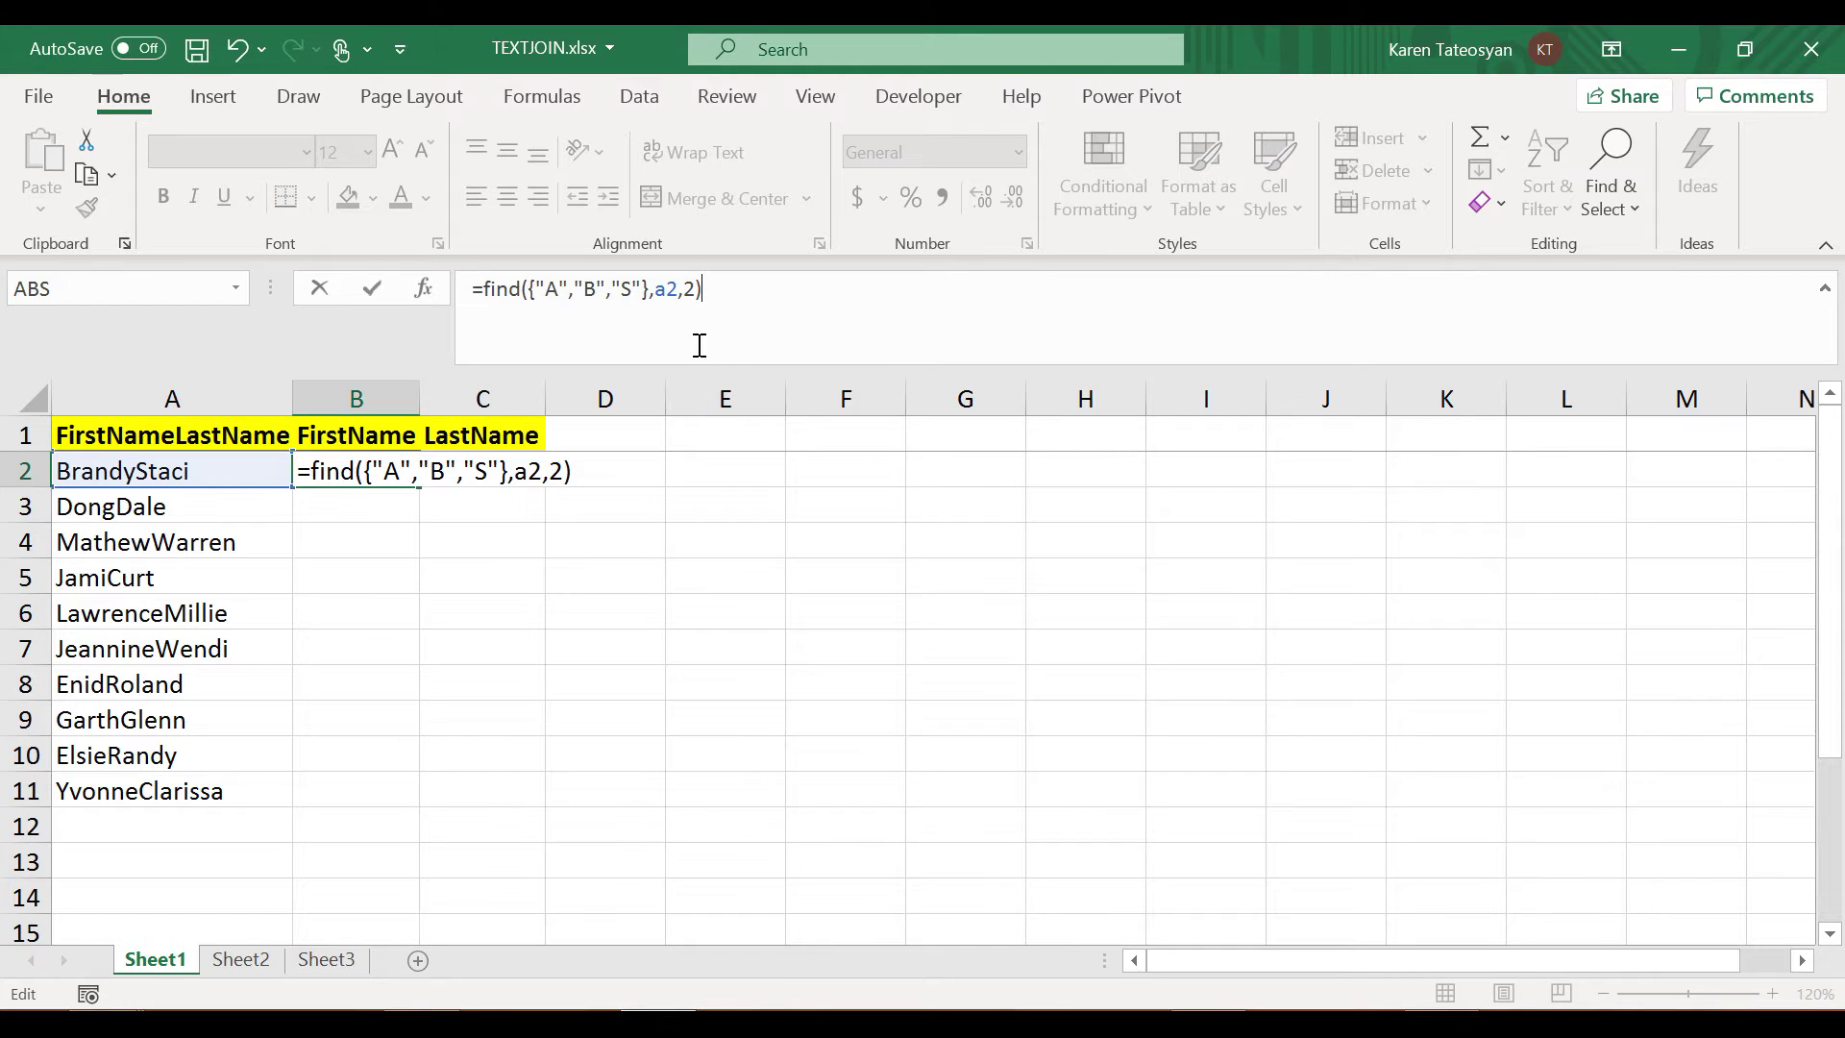
key(F9)
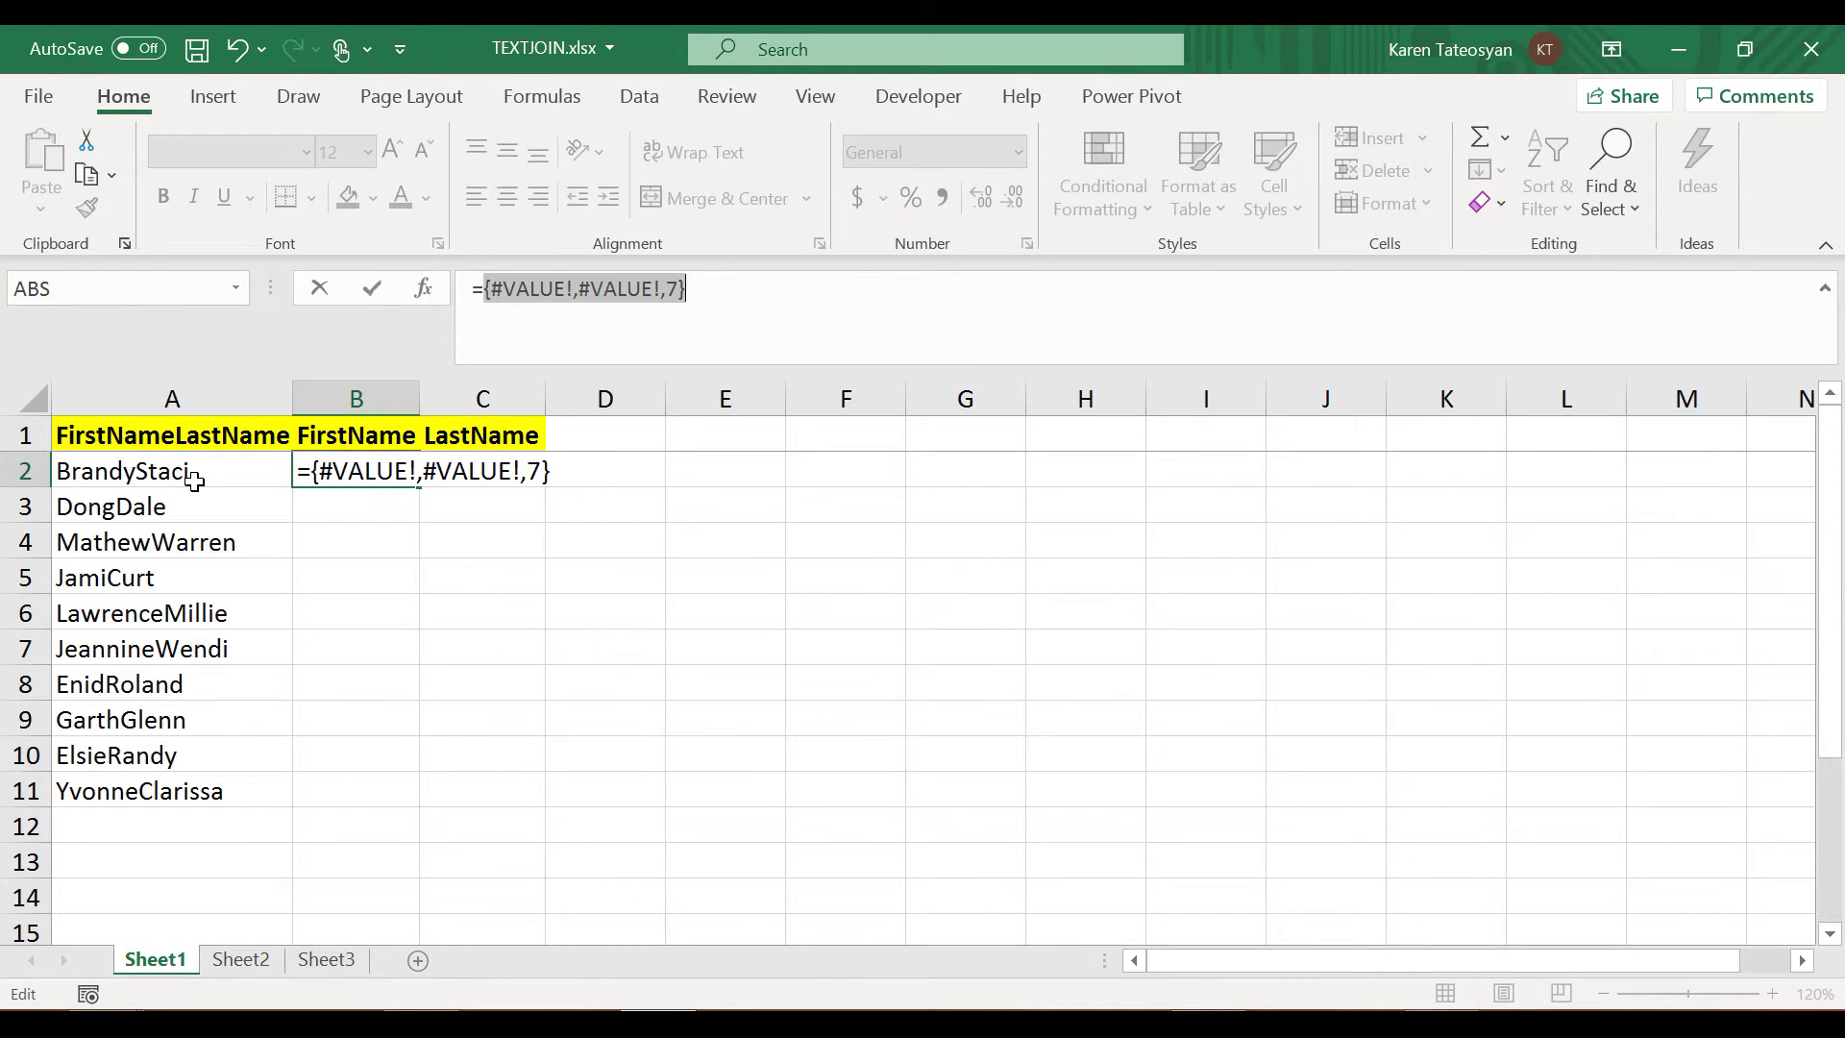
Undo the preview, change the lookup array to {"A","B","C","D"}, then cancel the B2 edit
key(ctrl+z)
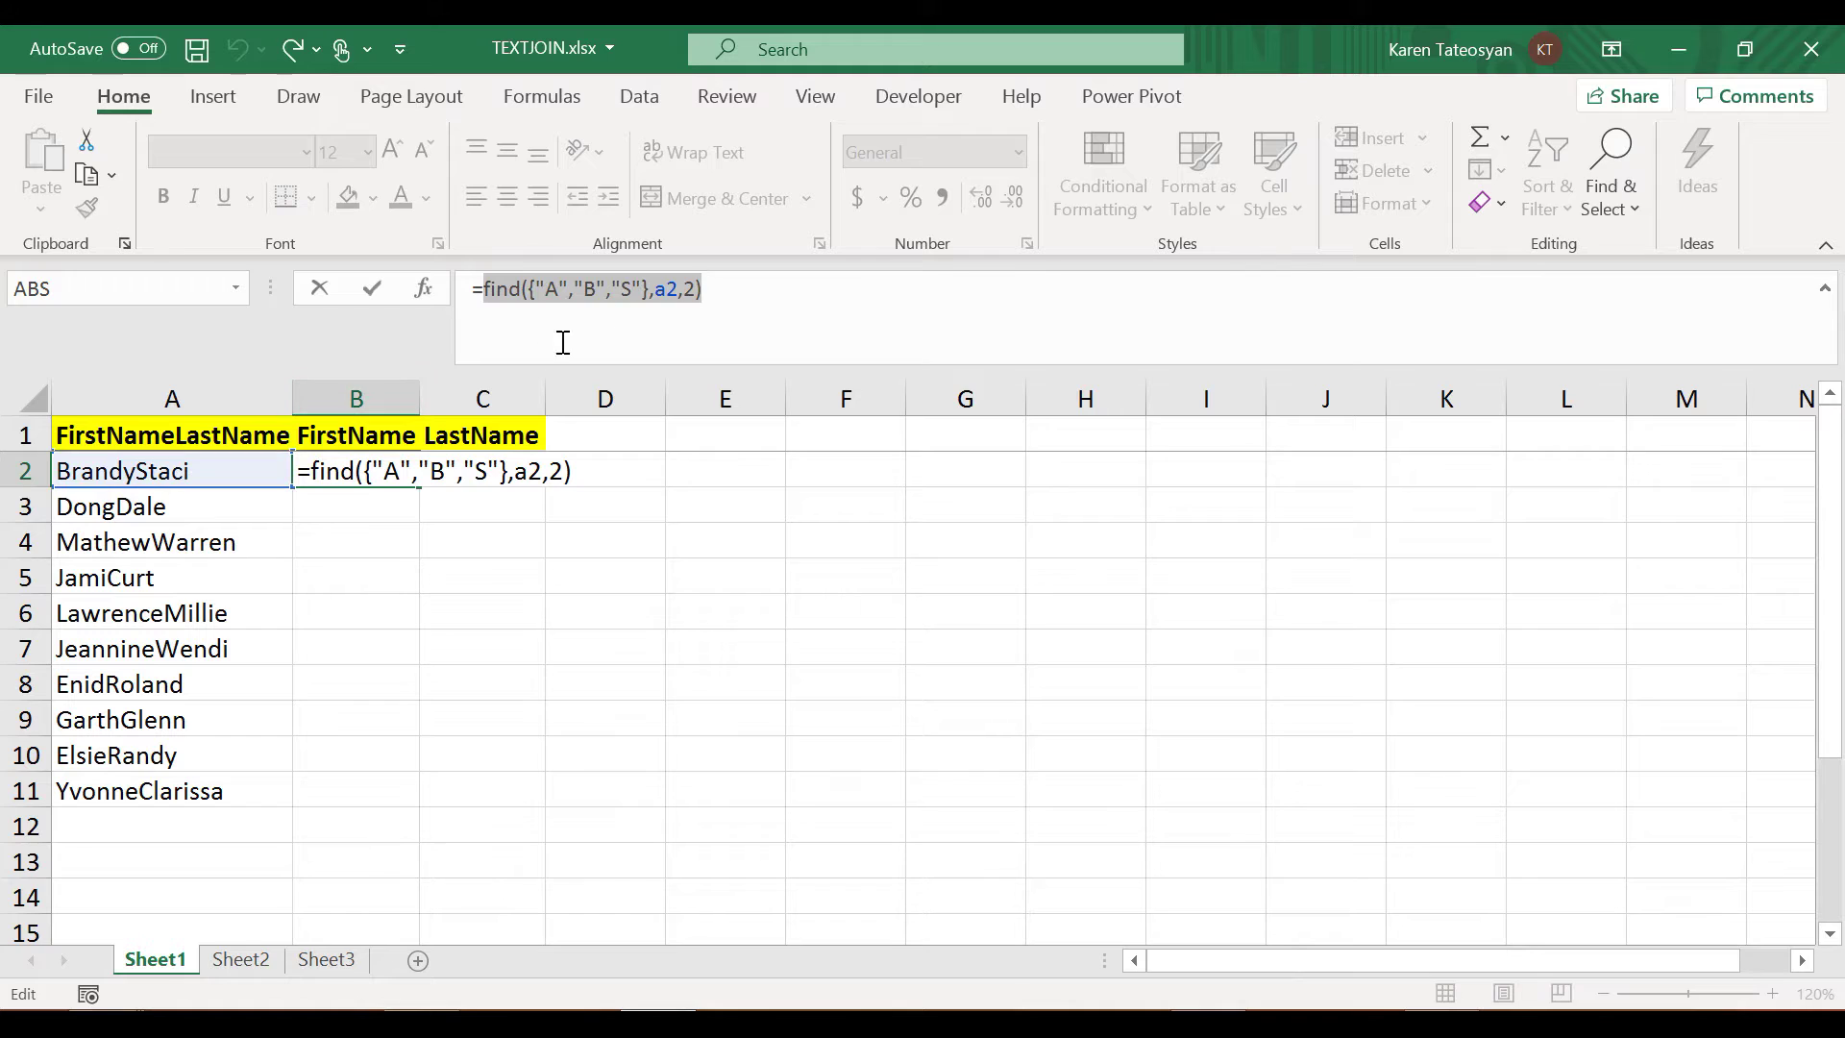
click(642, 290)
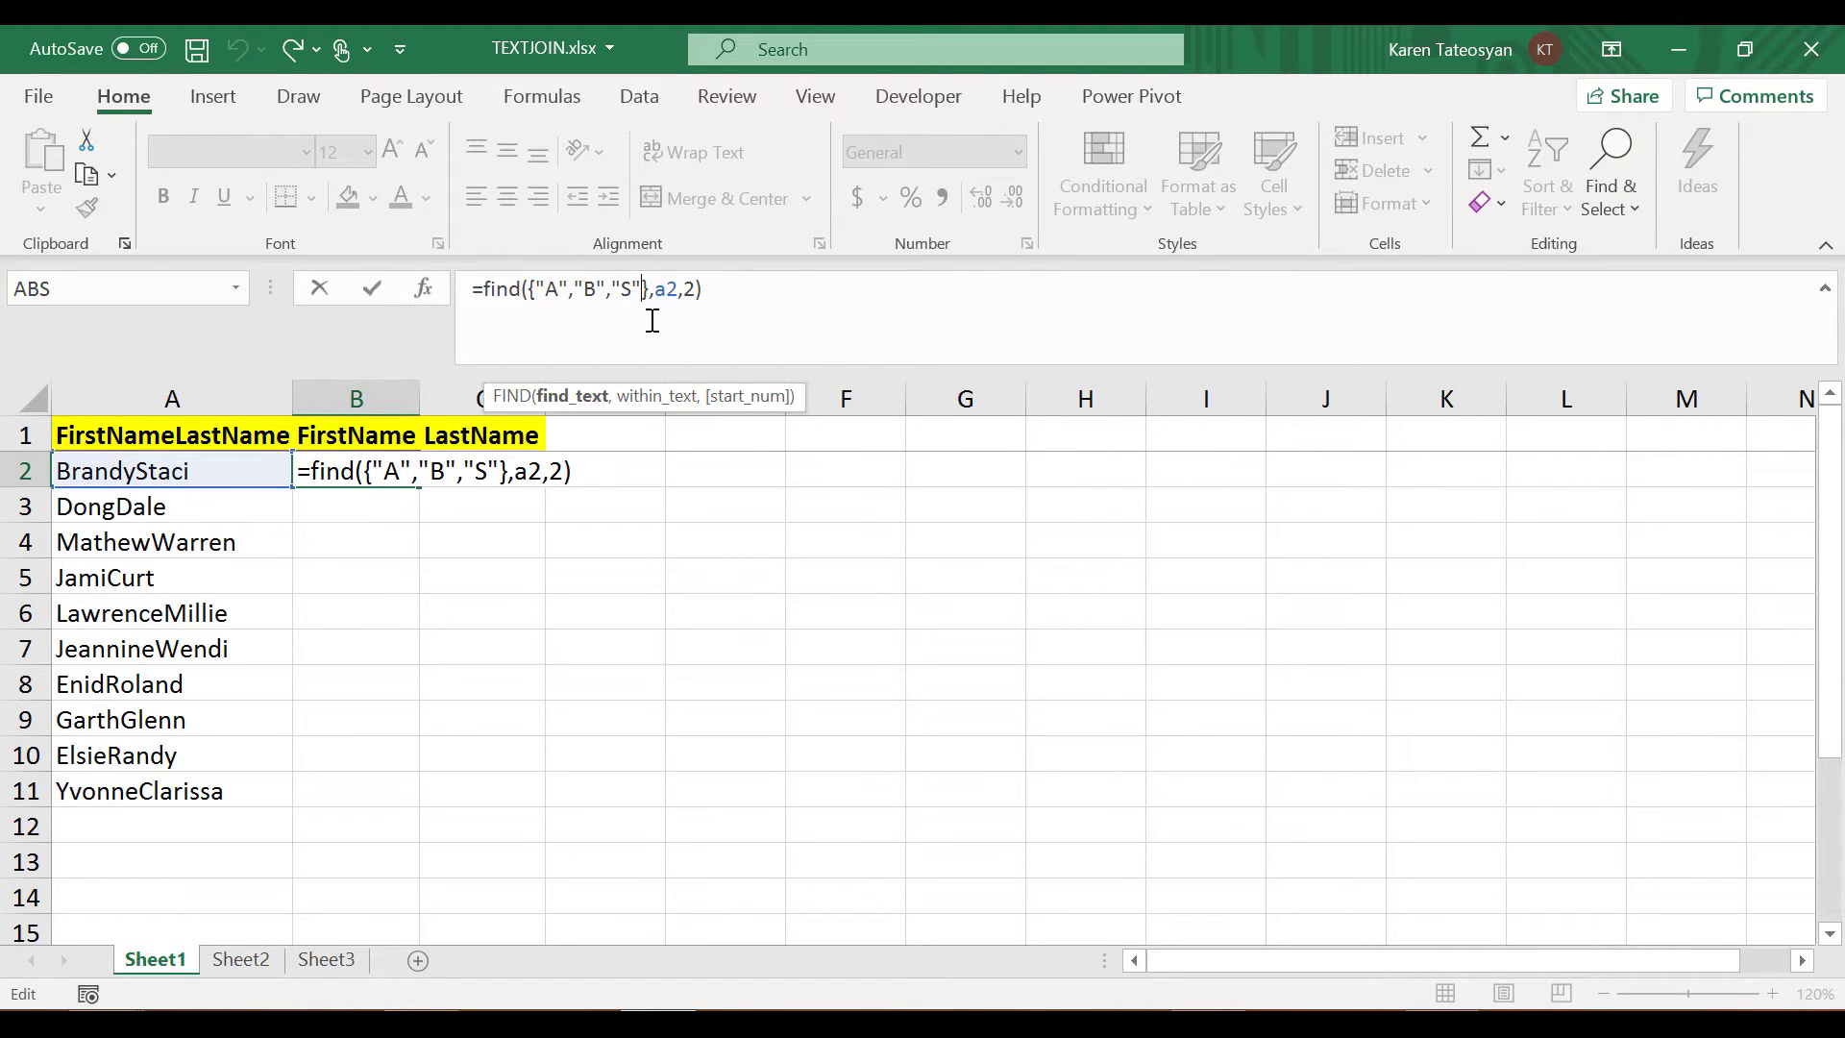
key(BackSpace)
key(BackSpace)
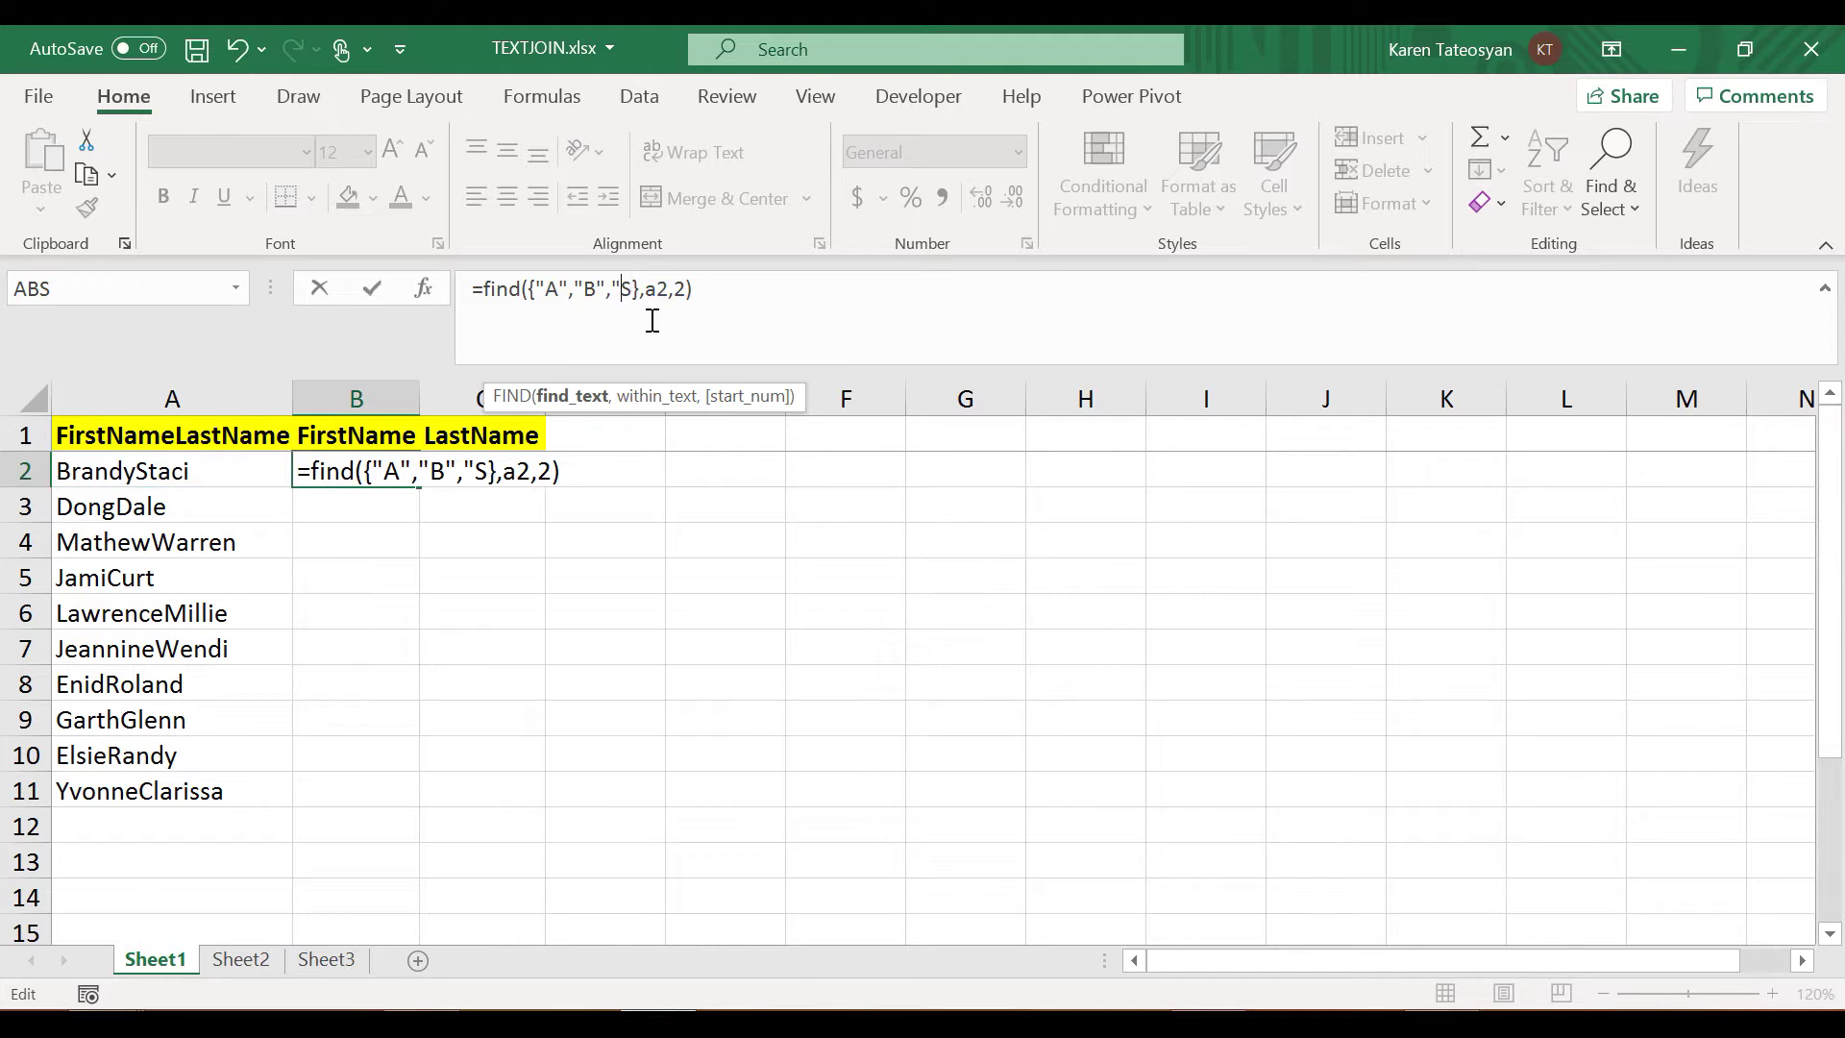
text(C",)
text("DE<)
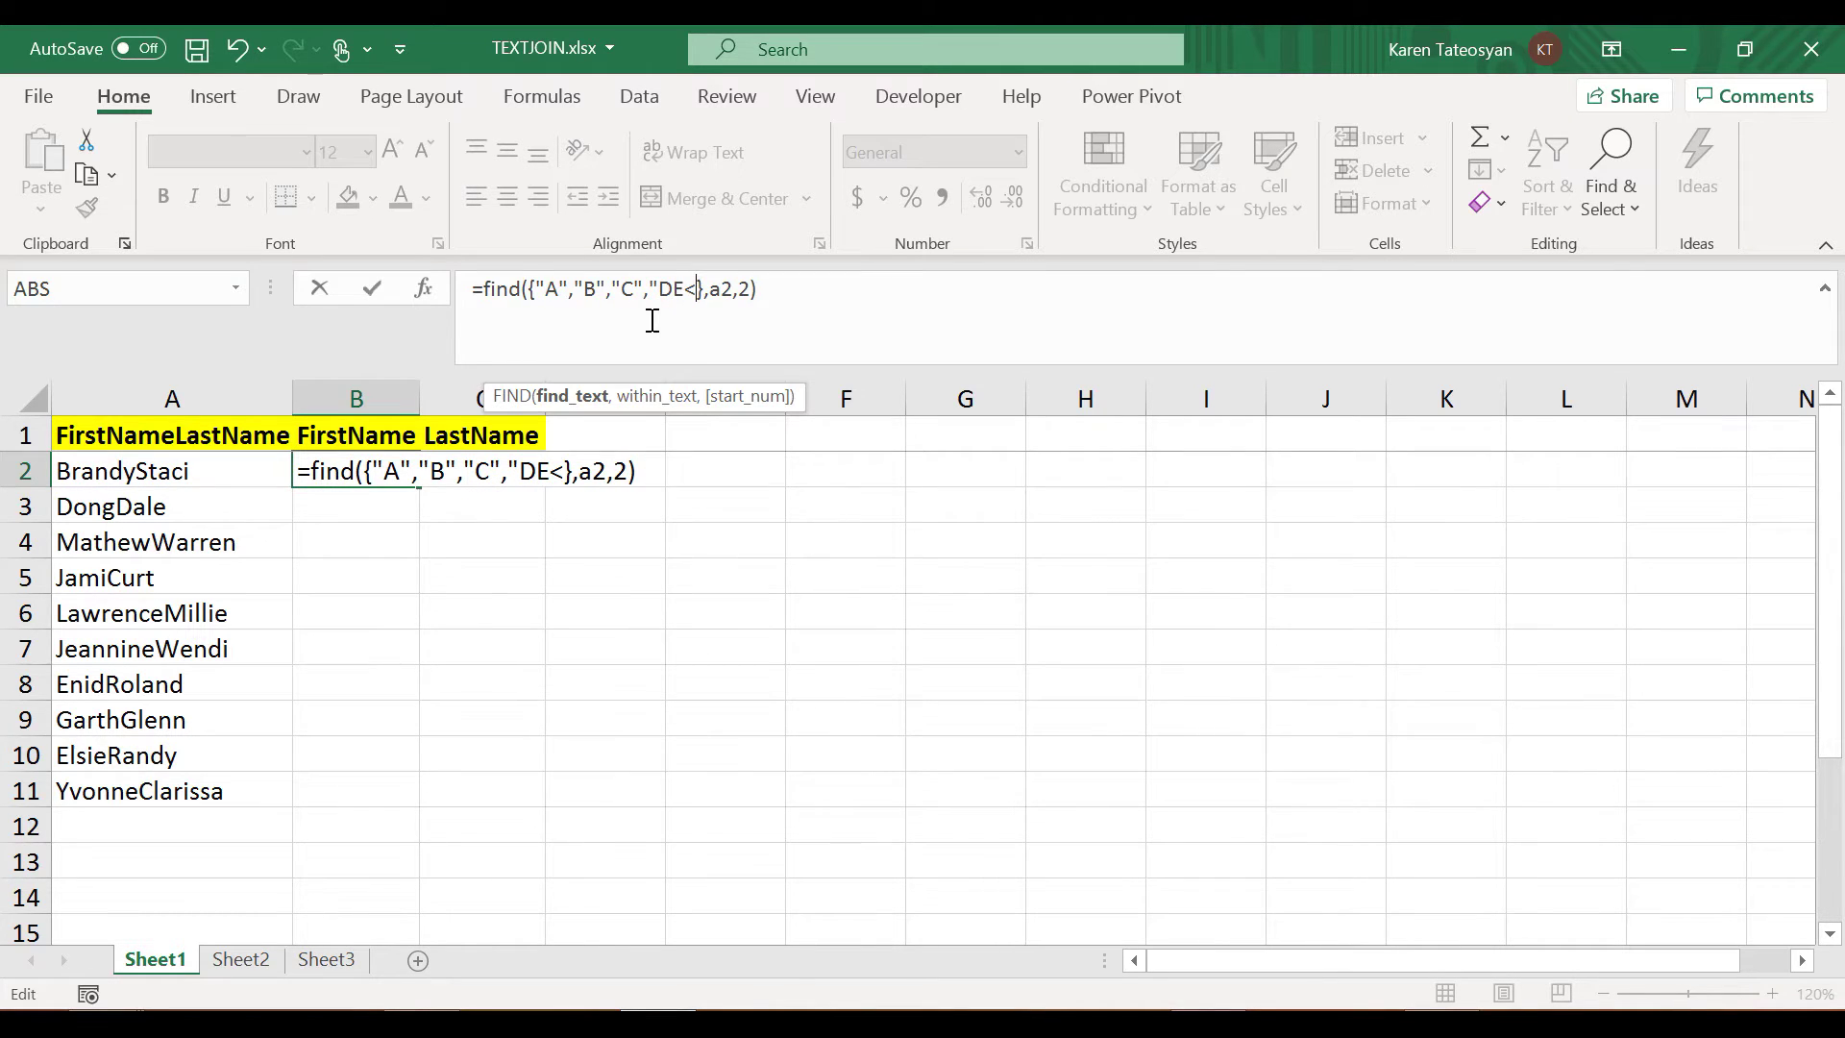
key(BackSpace)
text(")
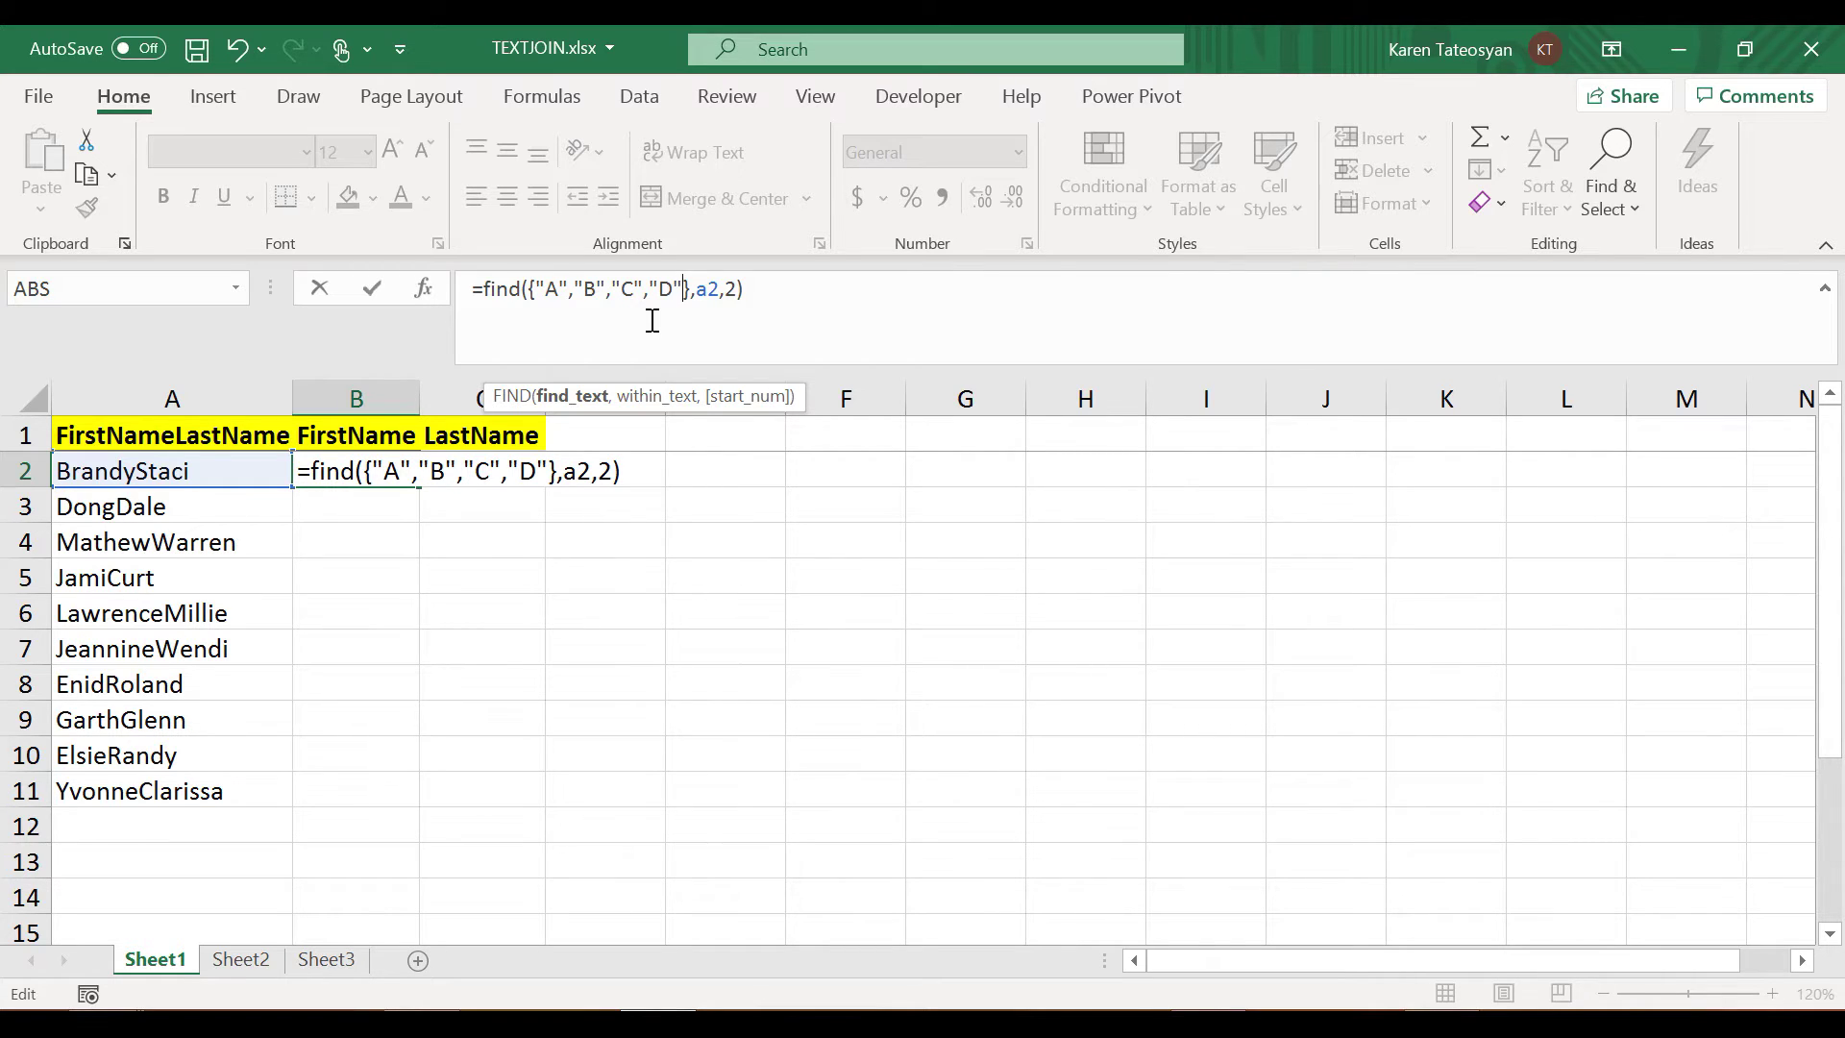
key(Escape)
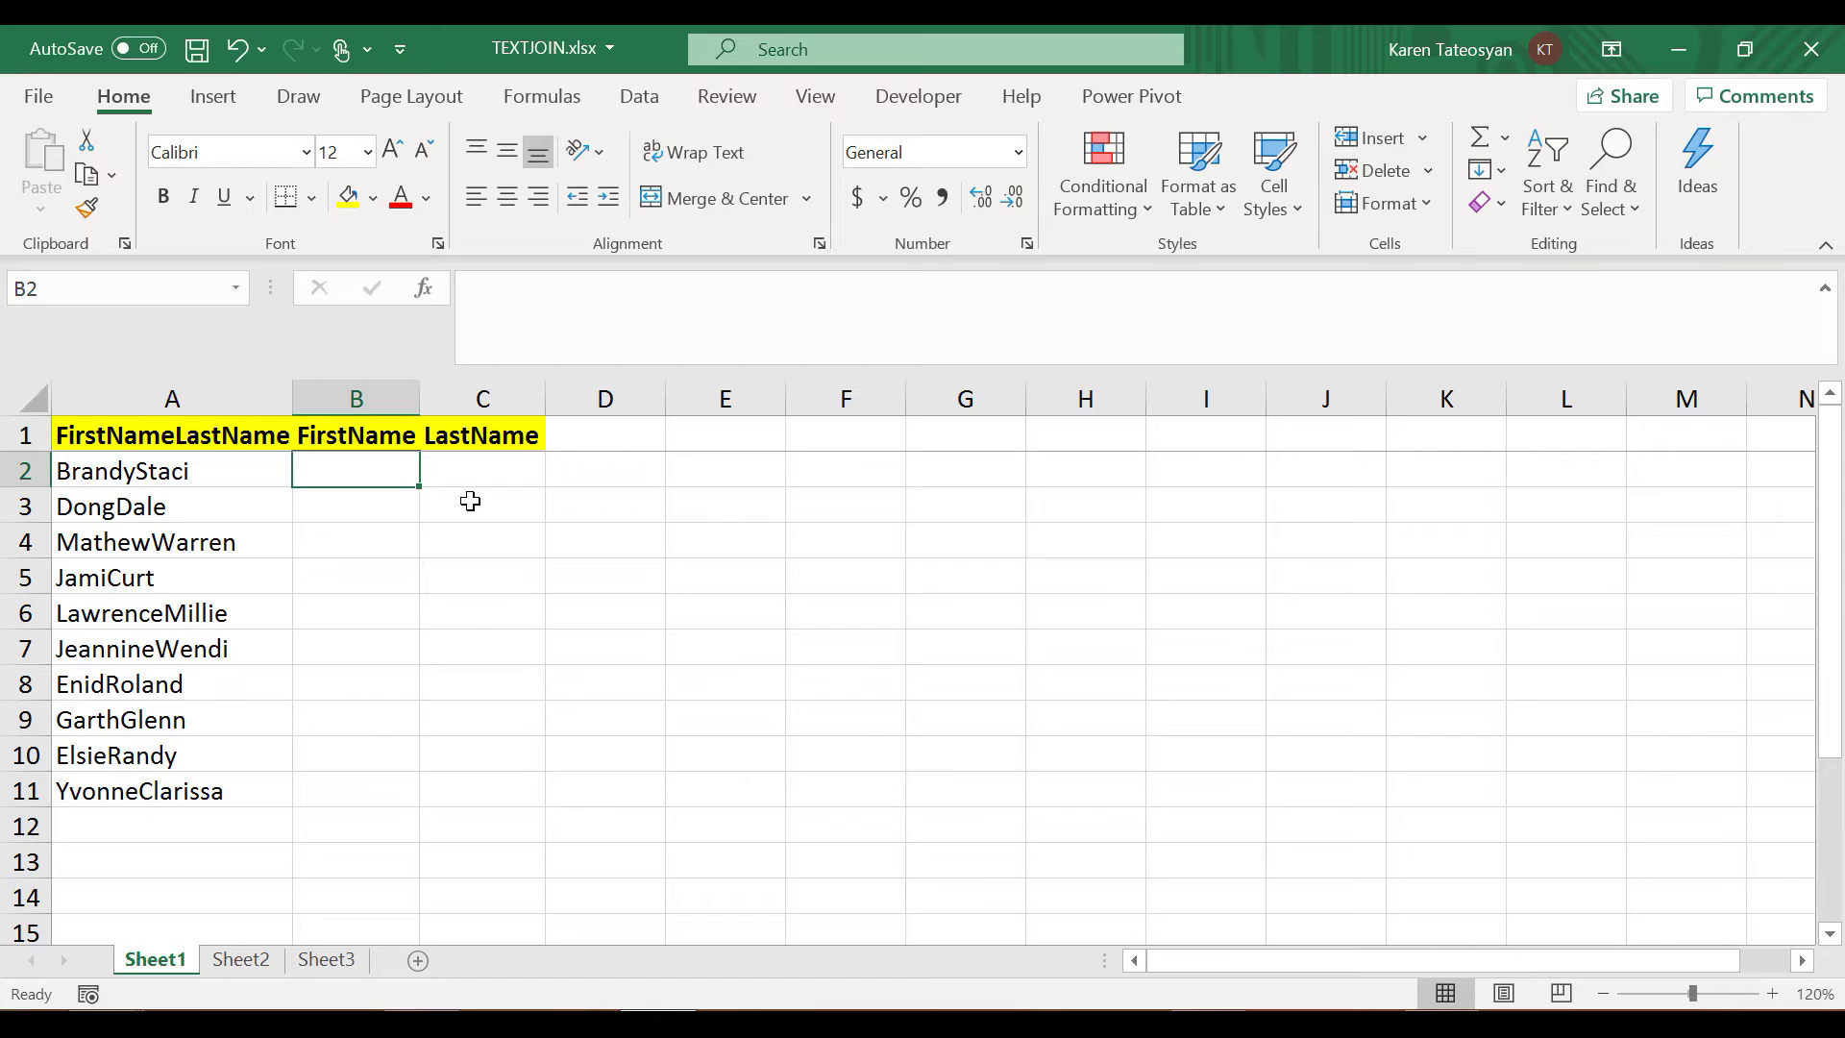
Abandon the formula started in B2 and reselect B2
text(=)
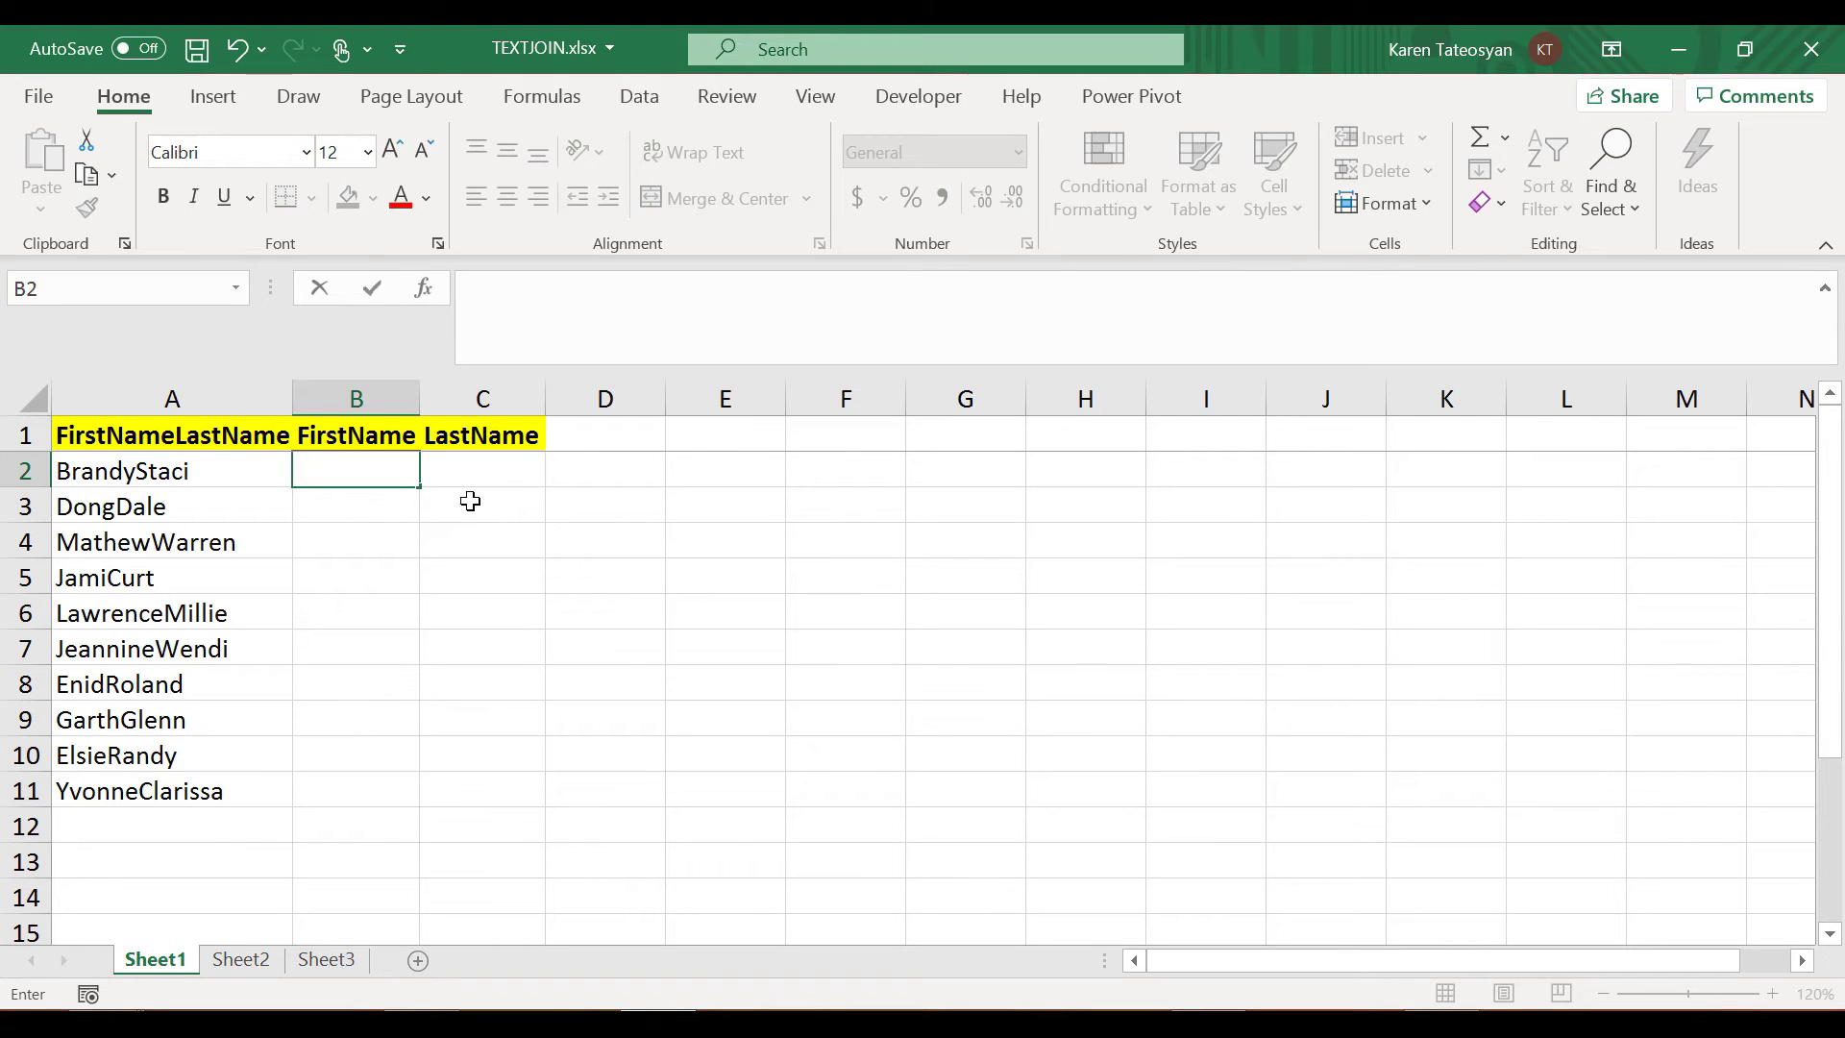
click(470, 501)
click(379, 470)
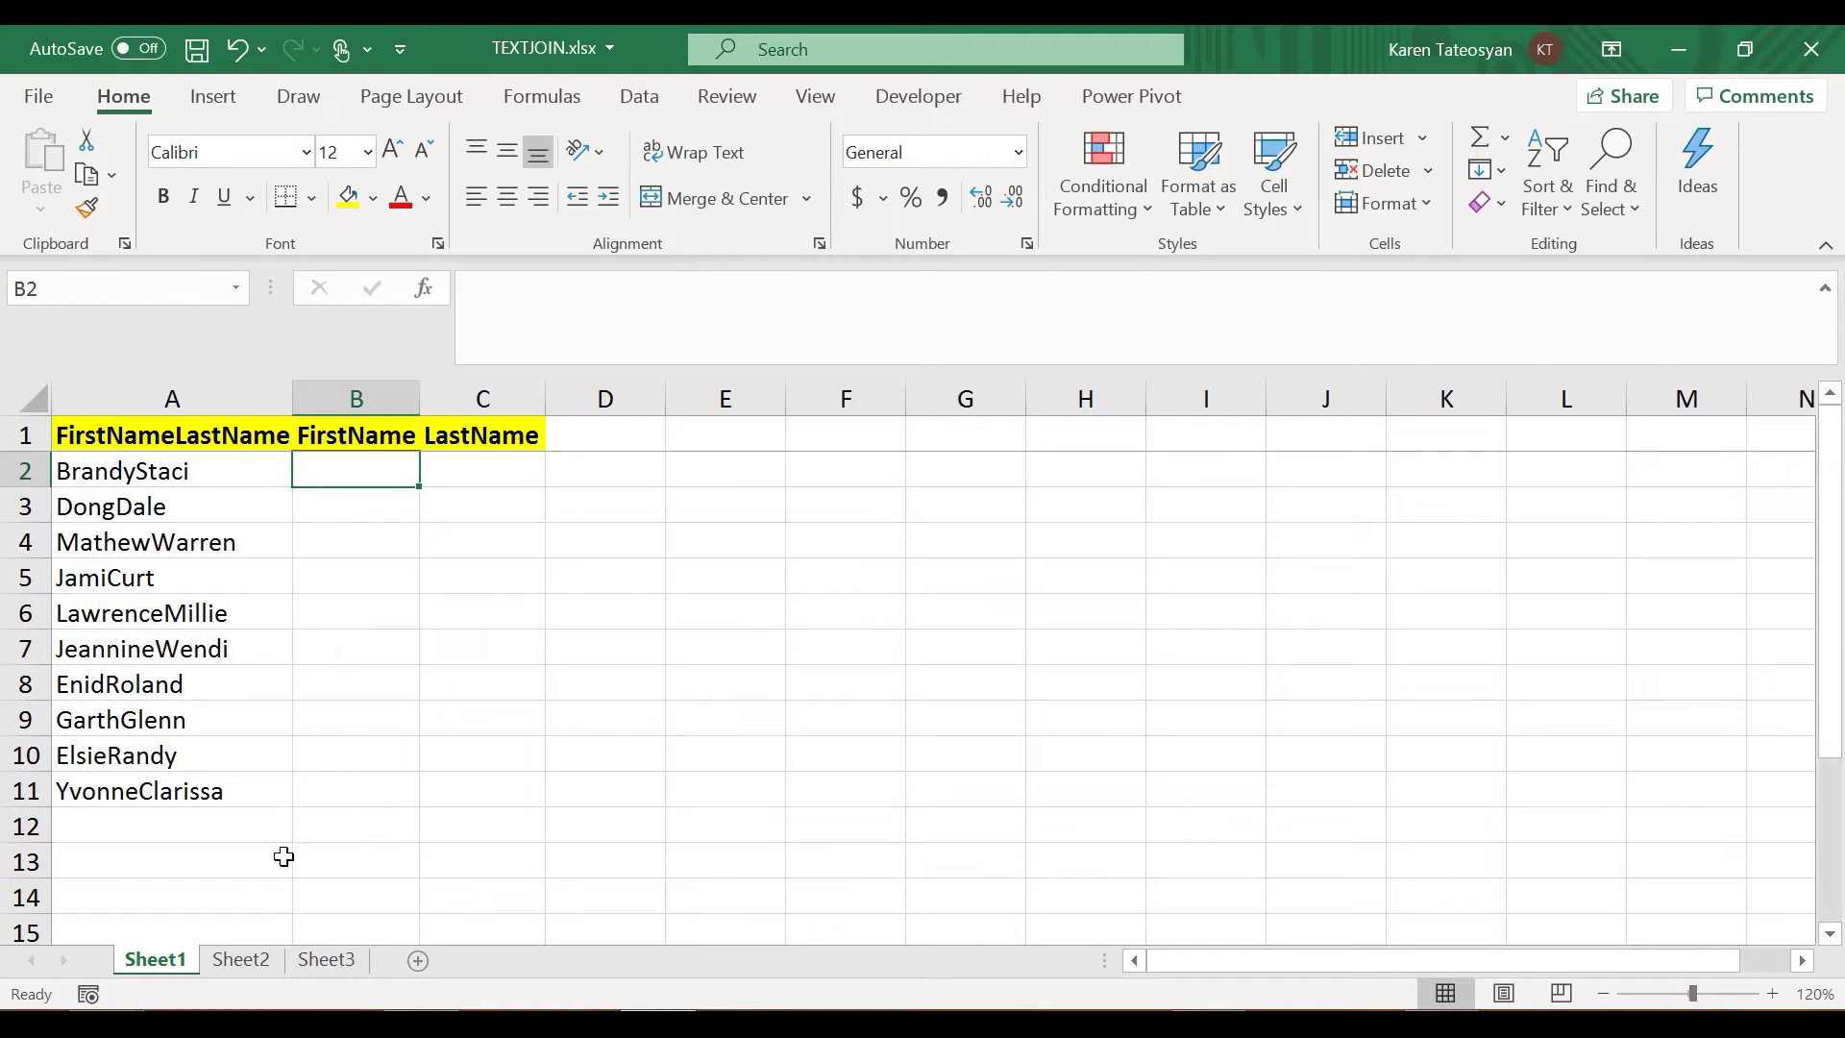
On Sheet2, inspect the =CHAR(ROW()) letter list from A1 down to A255
click(241, 960)
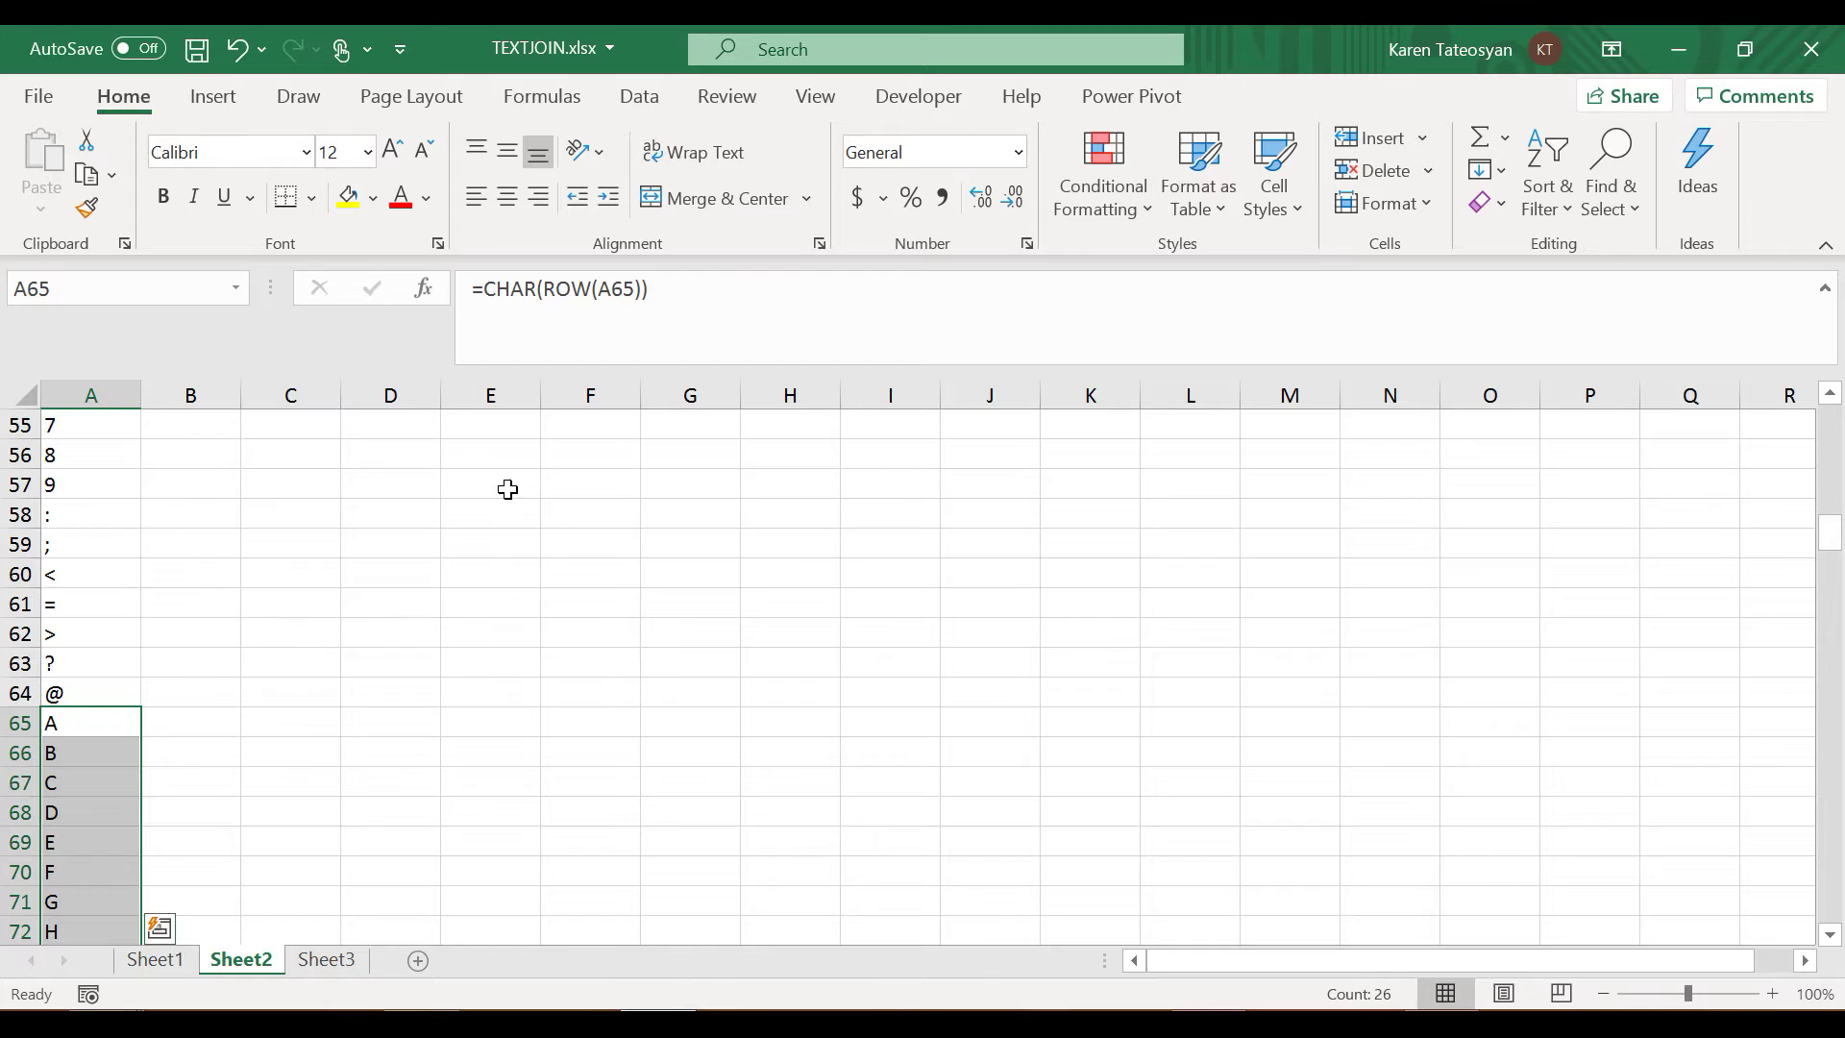
scroll(314, 586, down, 2)
scroll(313, 586, up, 20)
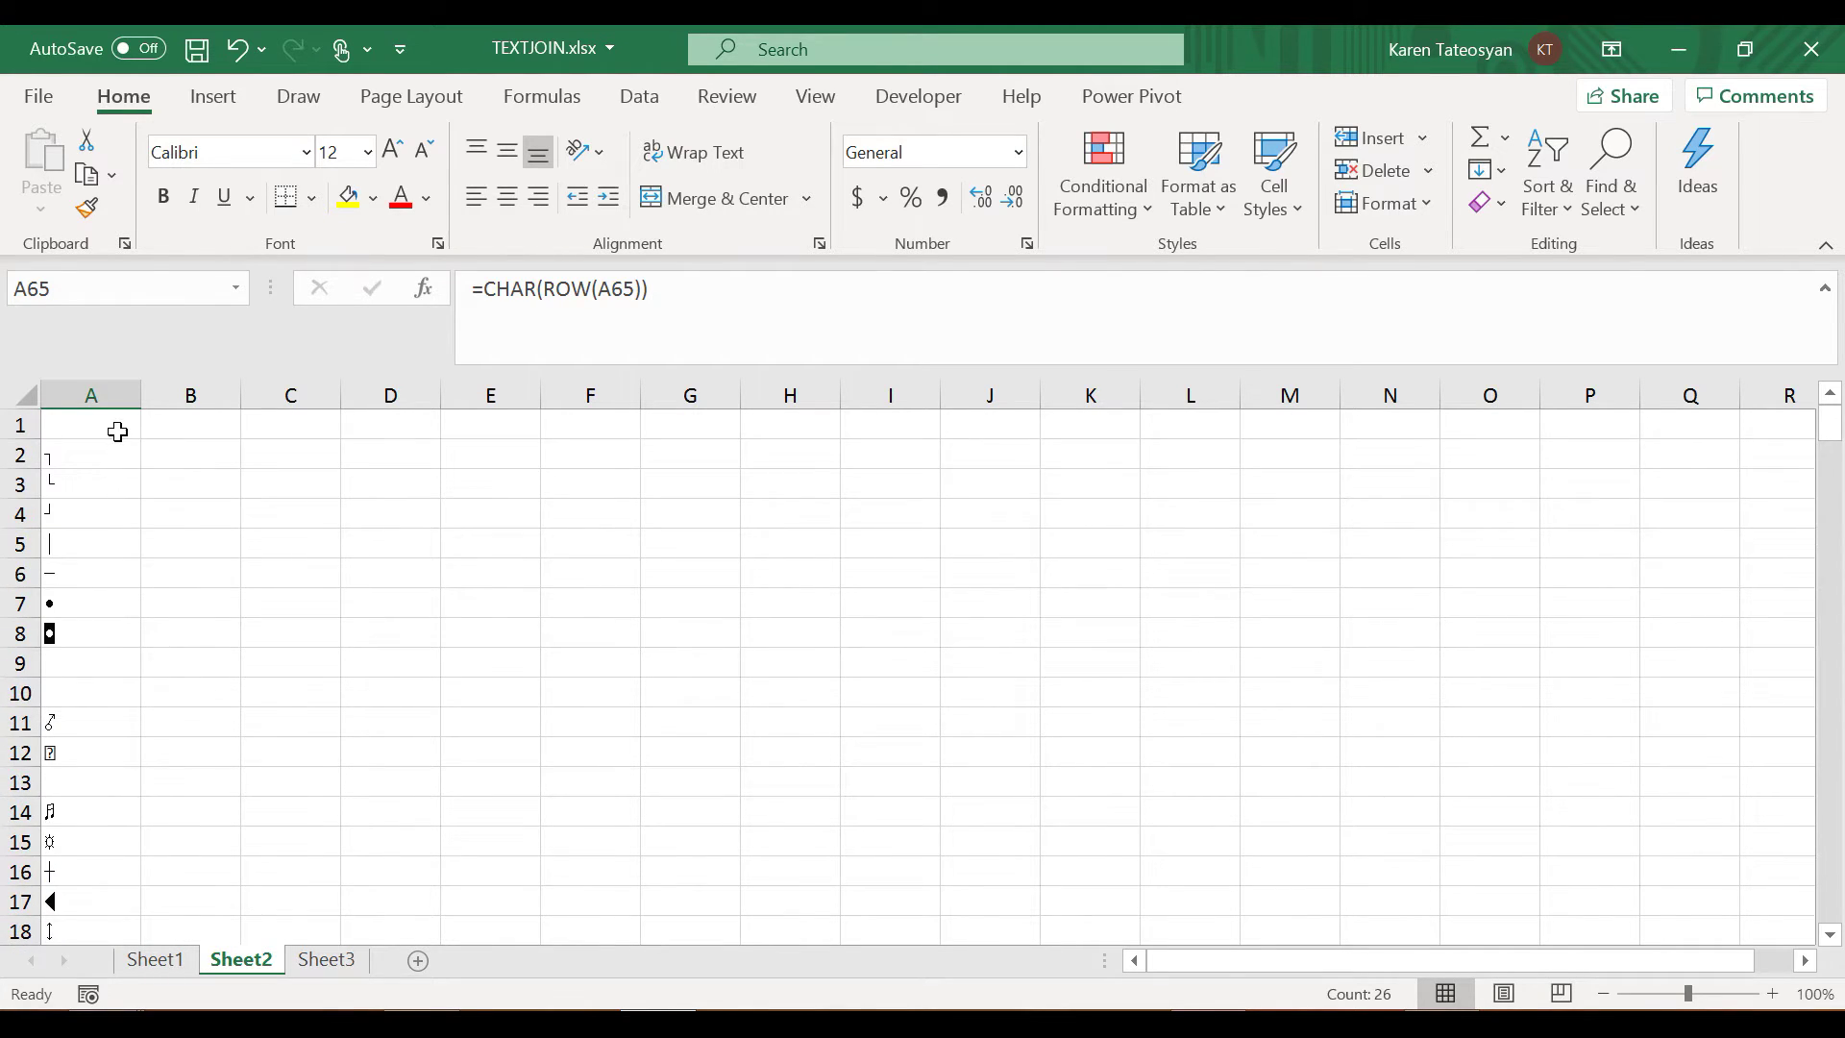
click(117, 430)
scroll(123, 567, down, 20)
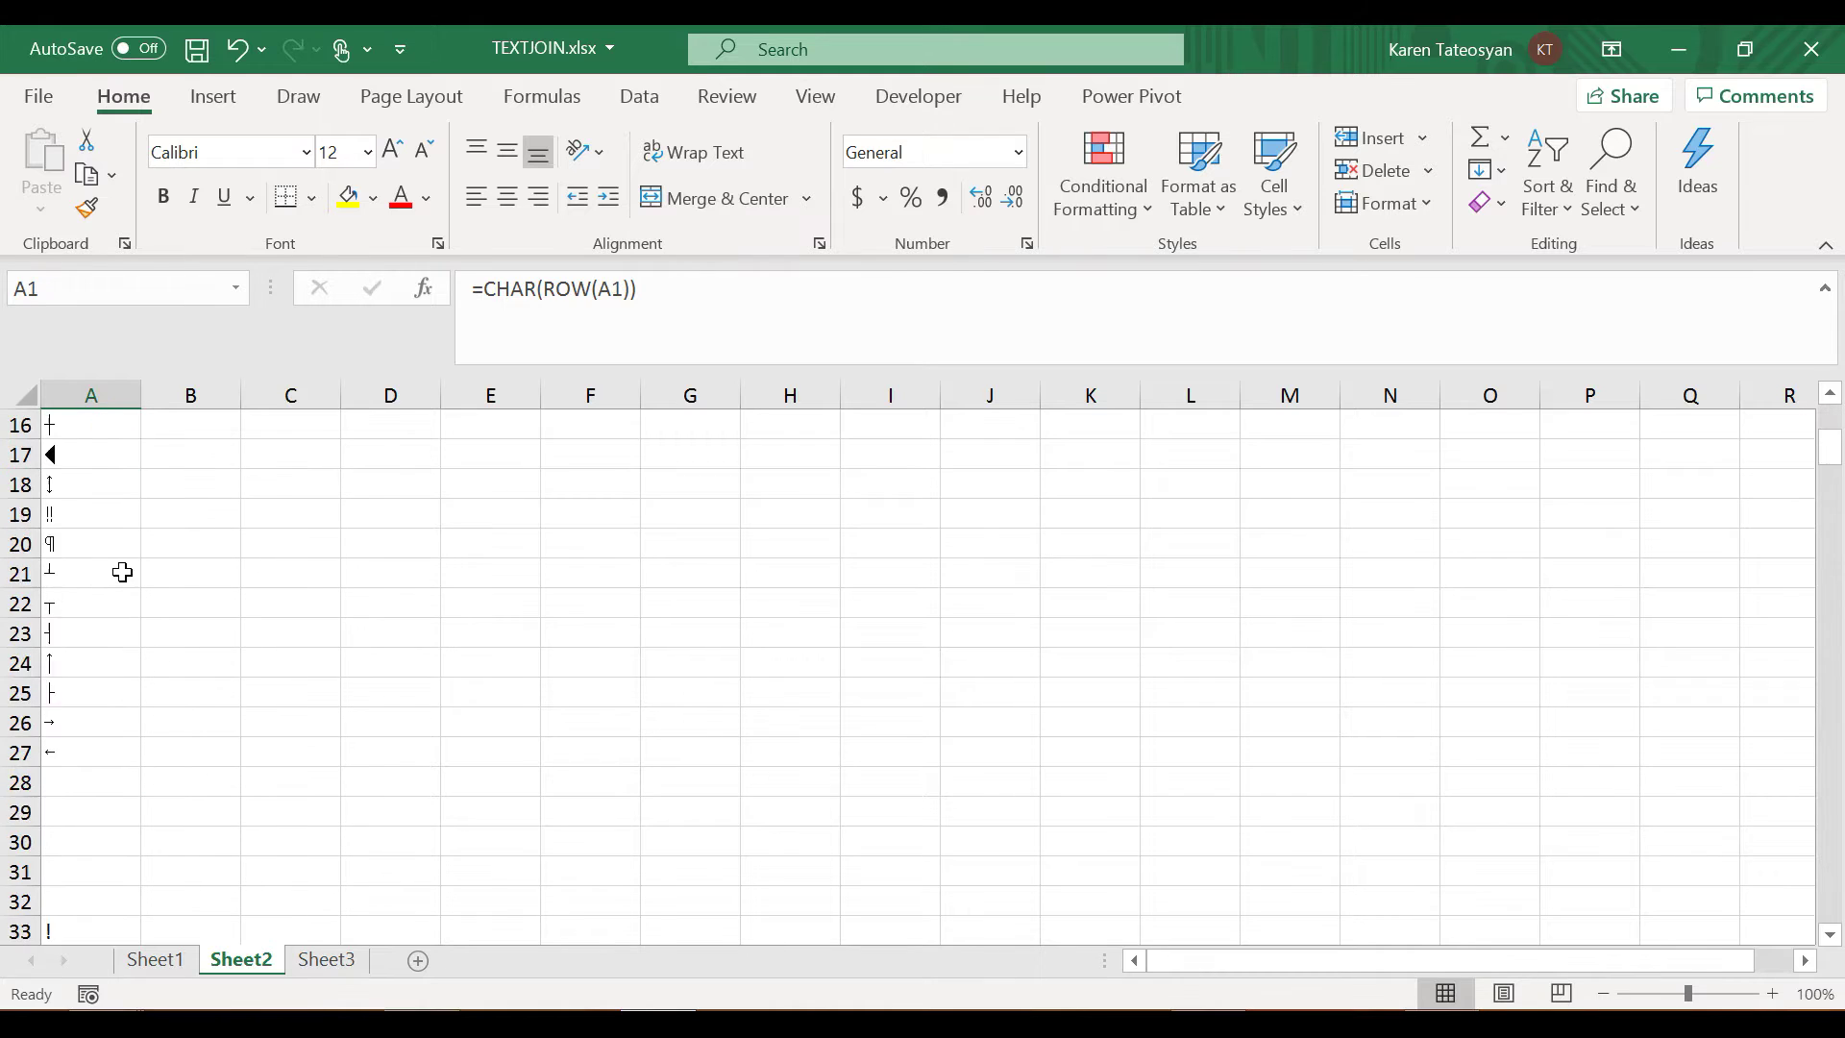
scroll(123, 573, down, 20)
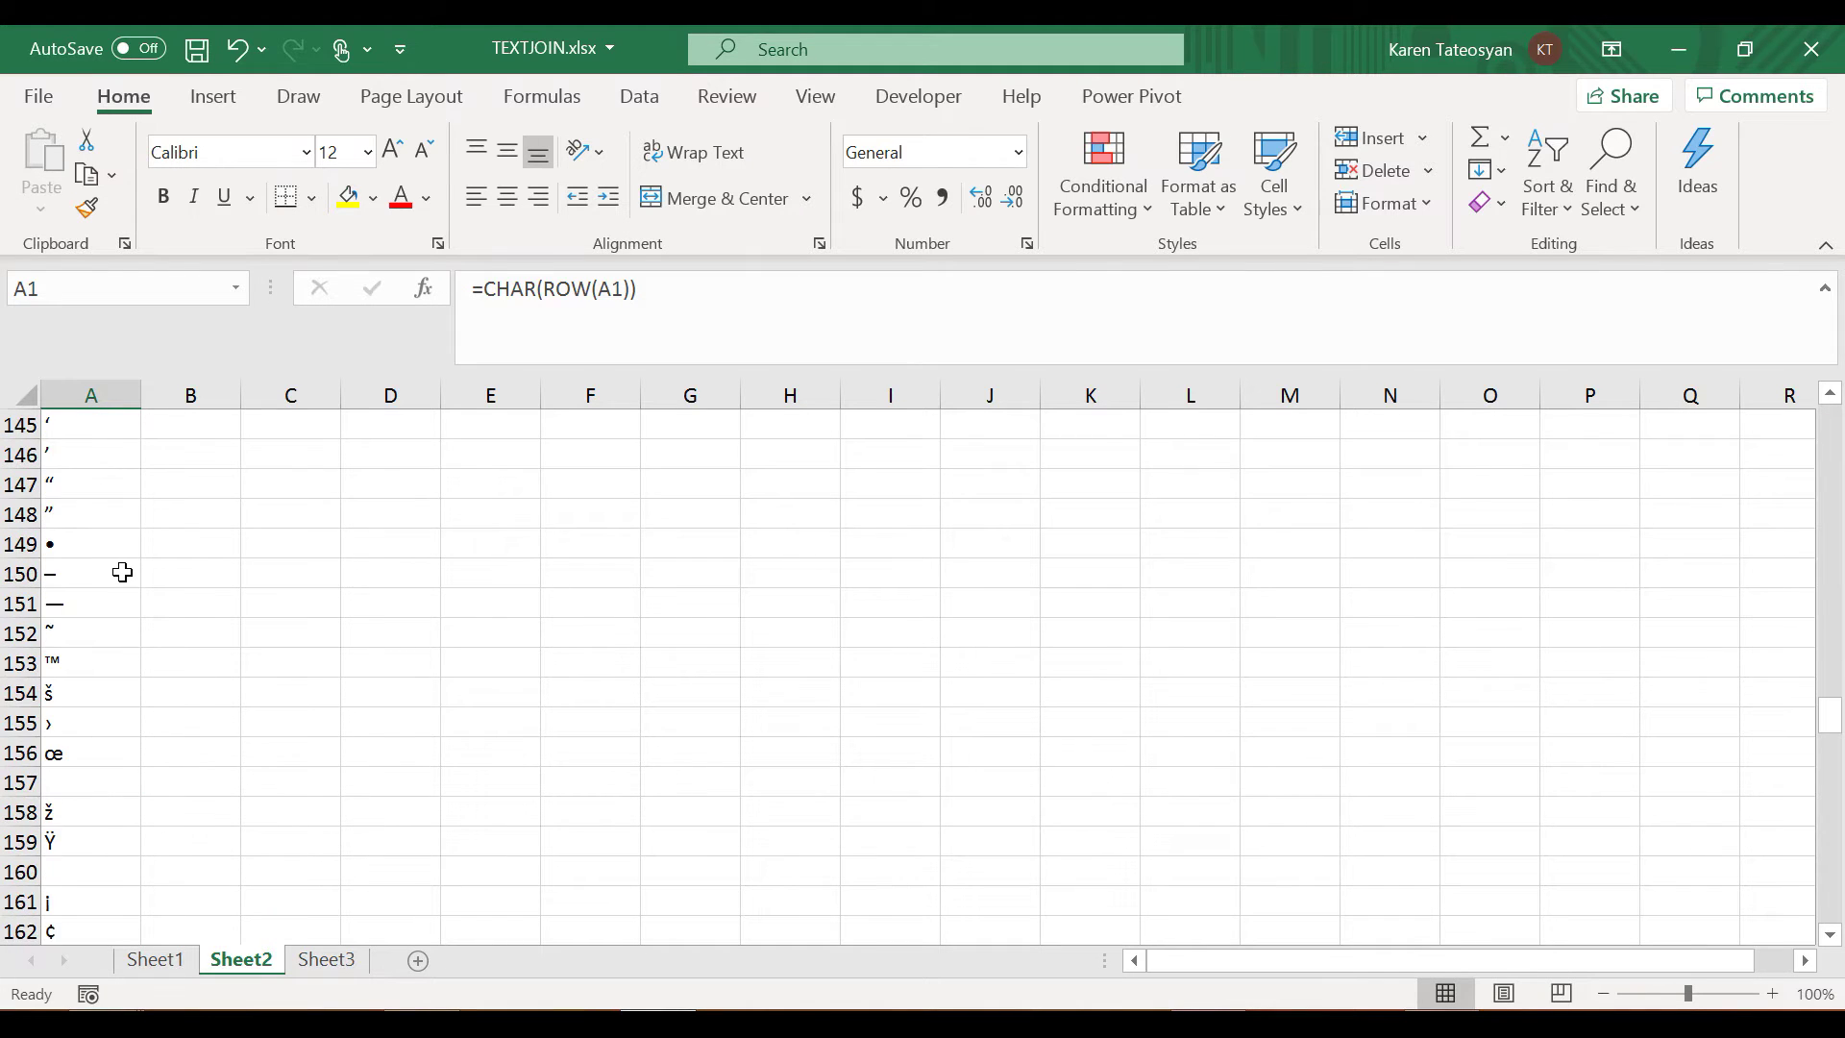
scroll(123, 572, down, 20)
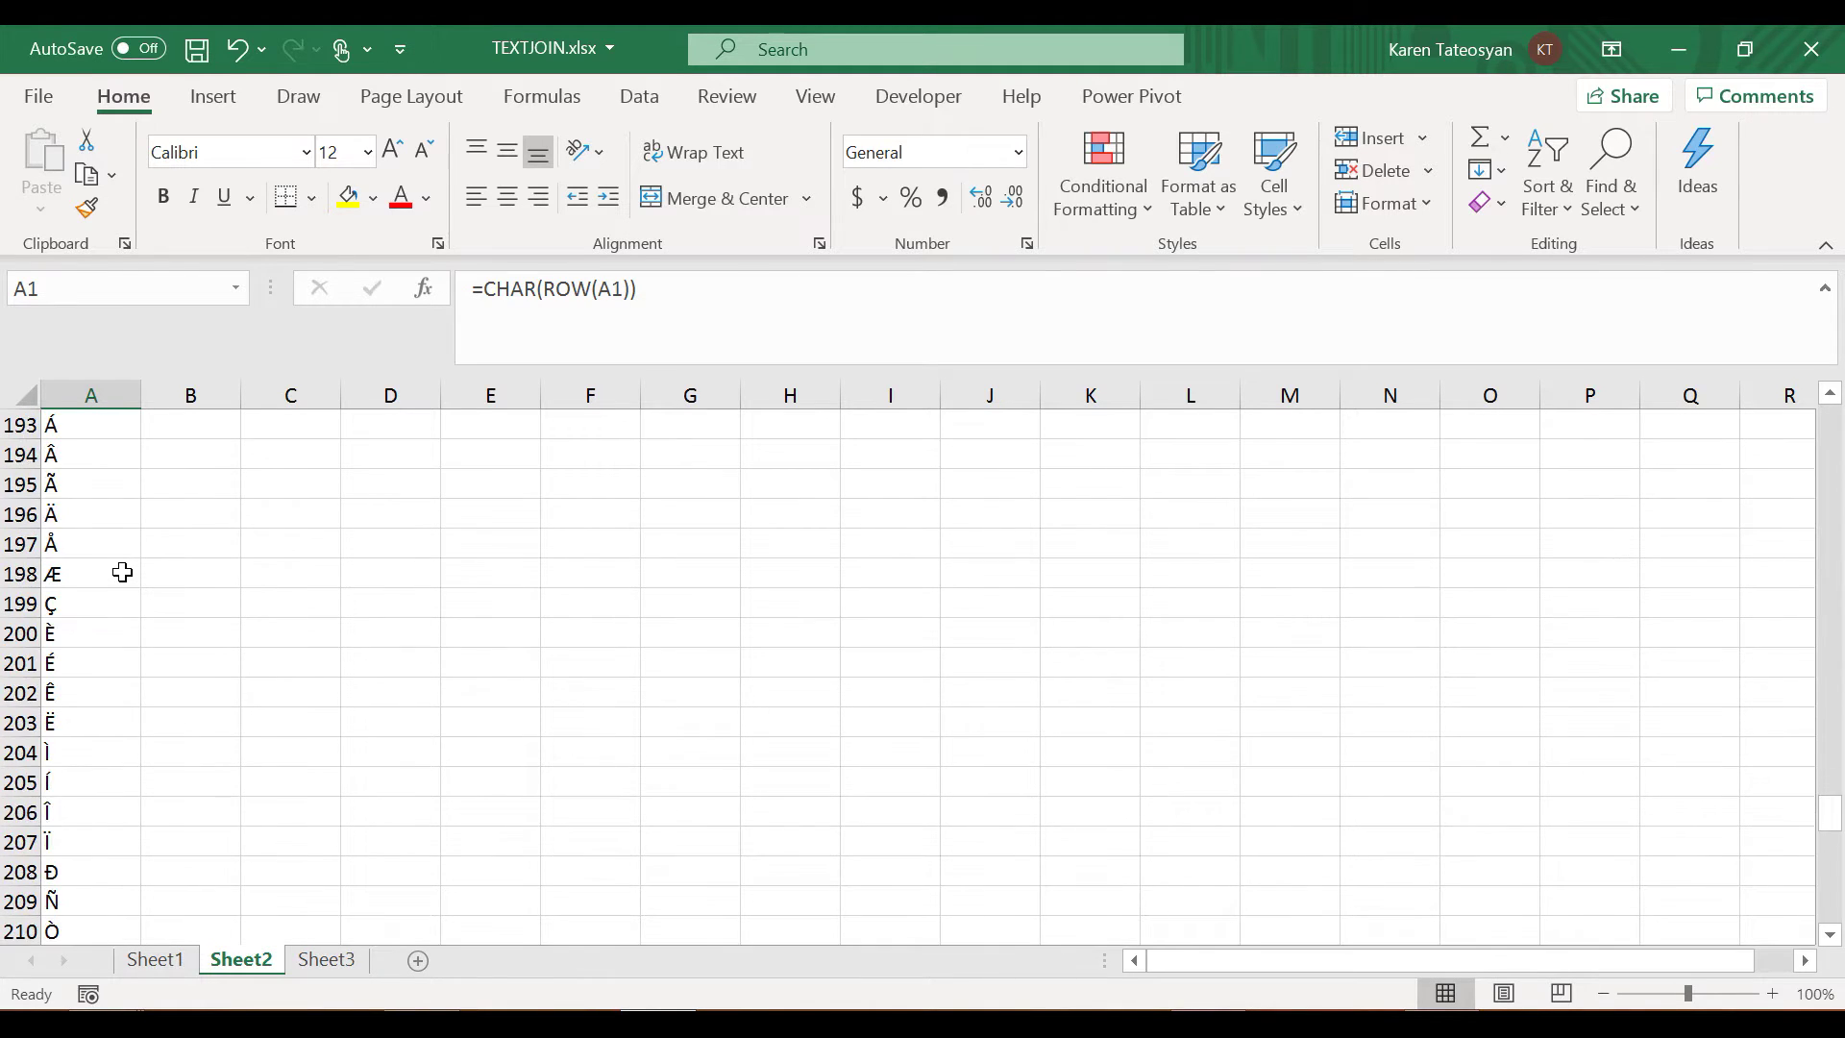
scroll(123, 573, down, 13)
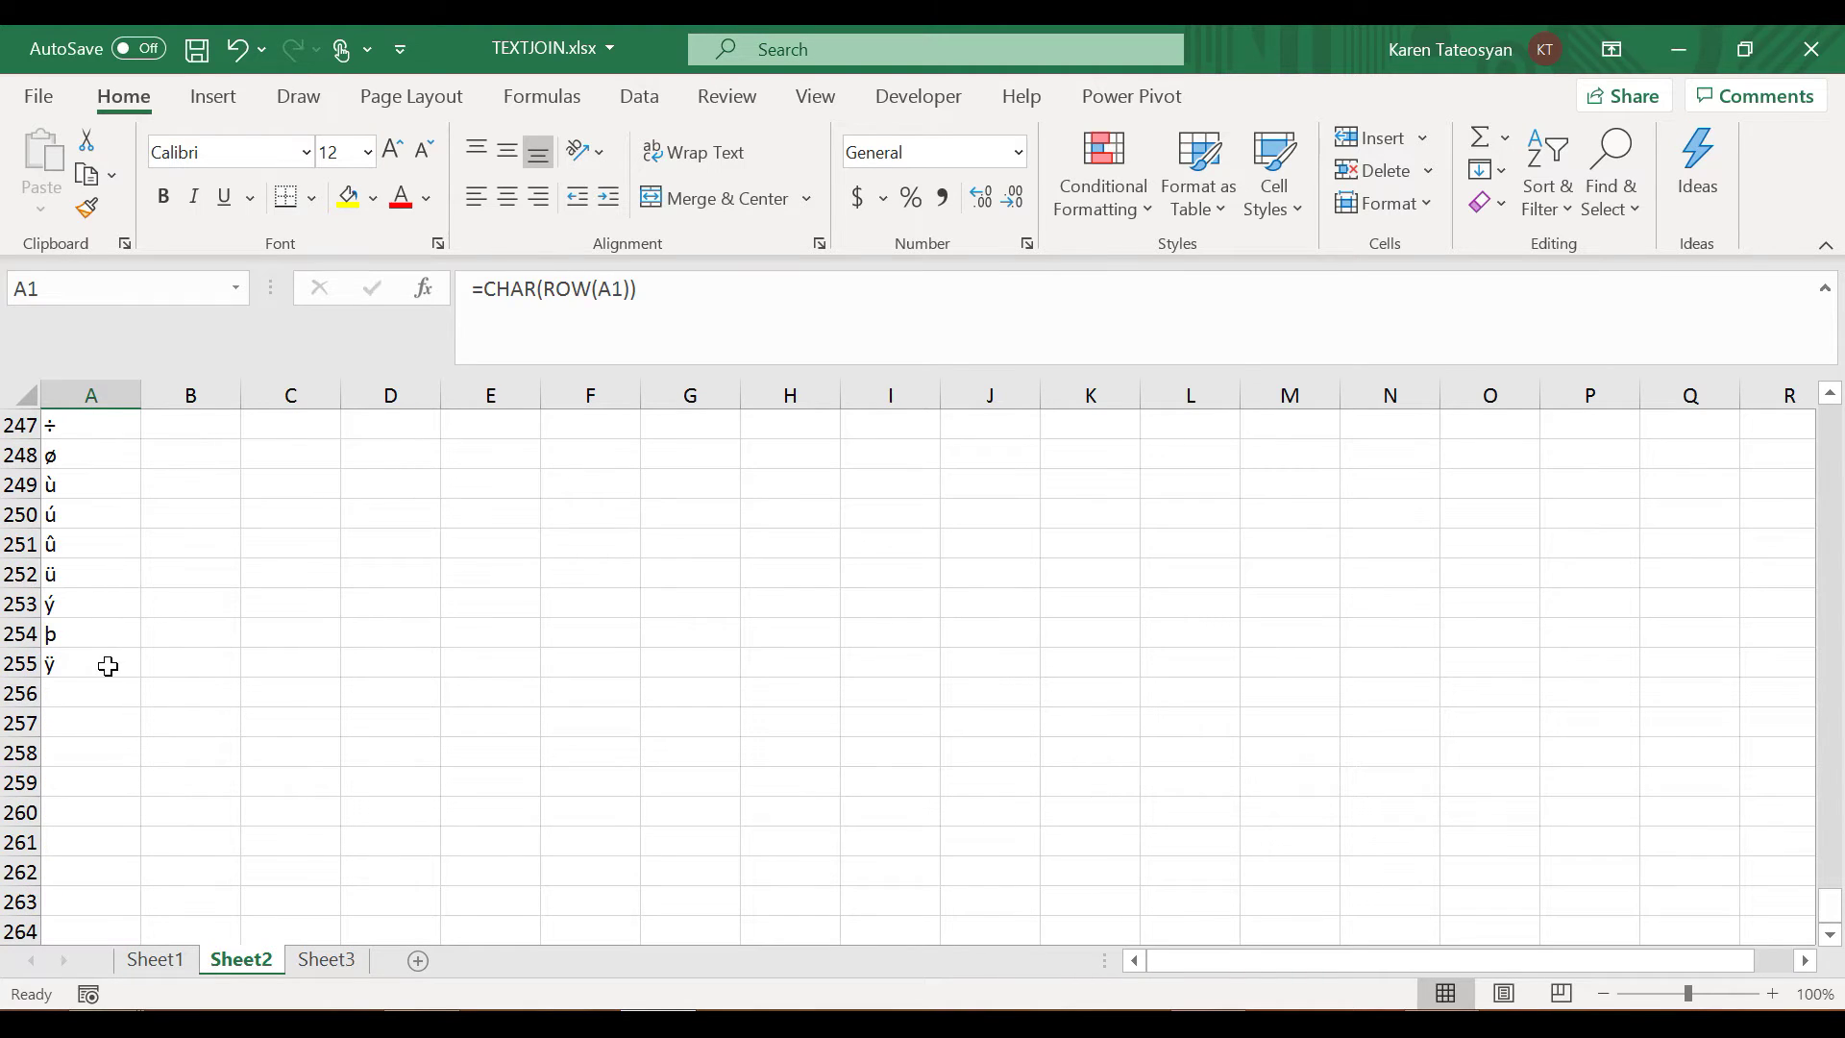
click(108, 665)
scroll(176, 593, up, 16)
scroll(177, 593, up, 20)
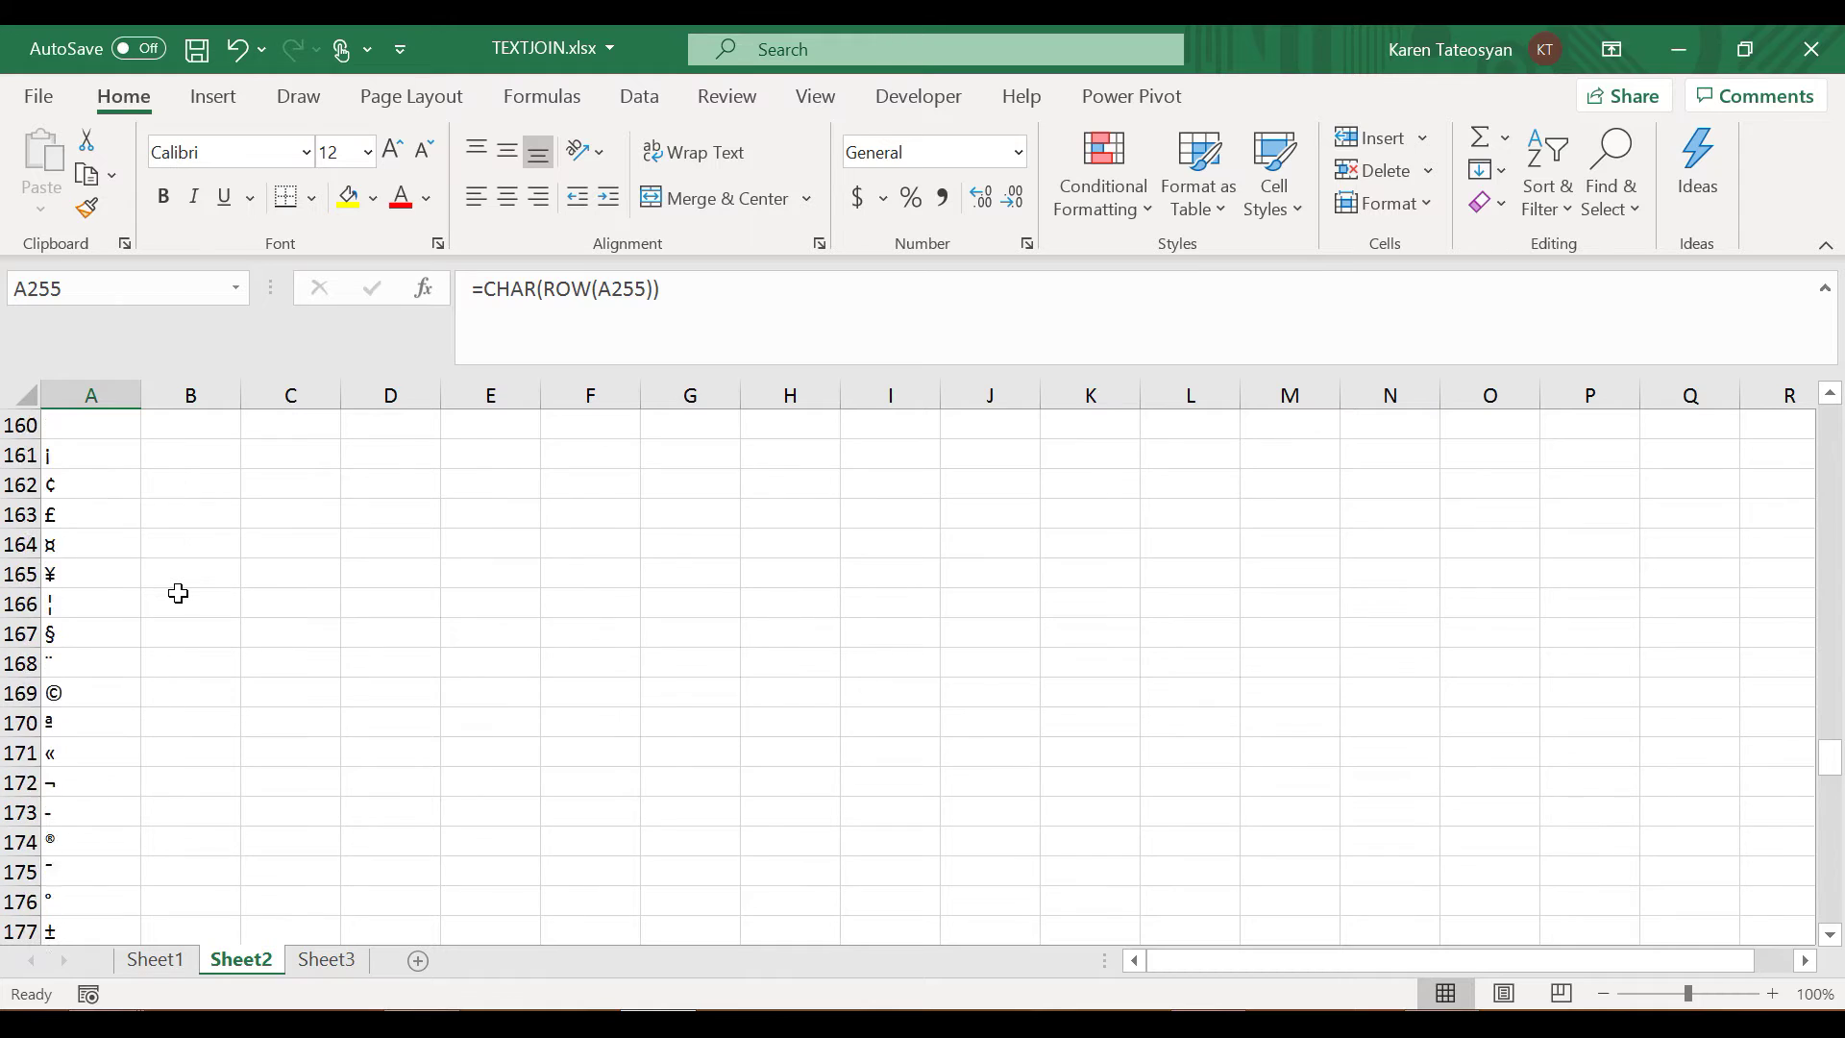
scroll(177, 590, up, 9)
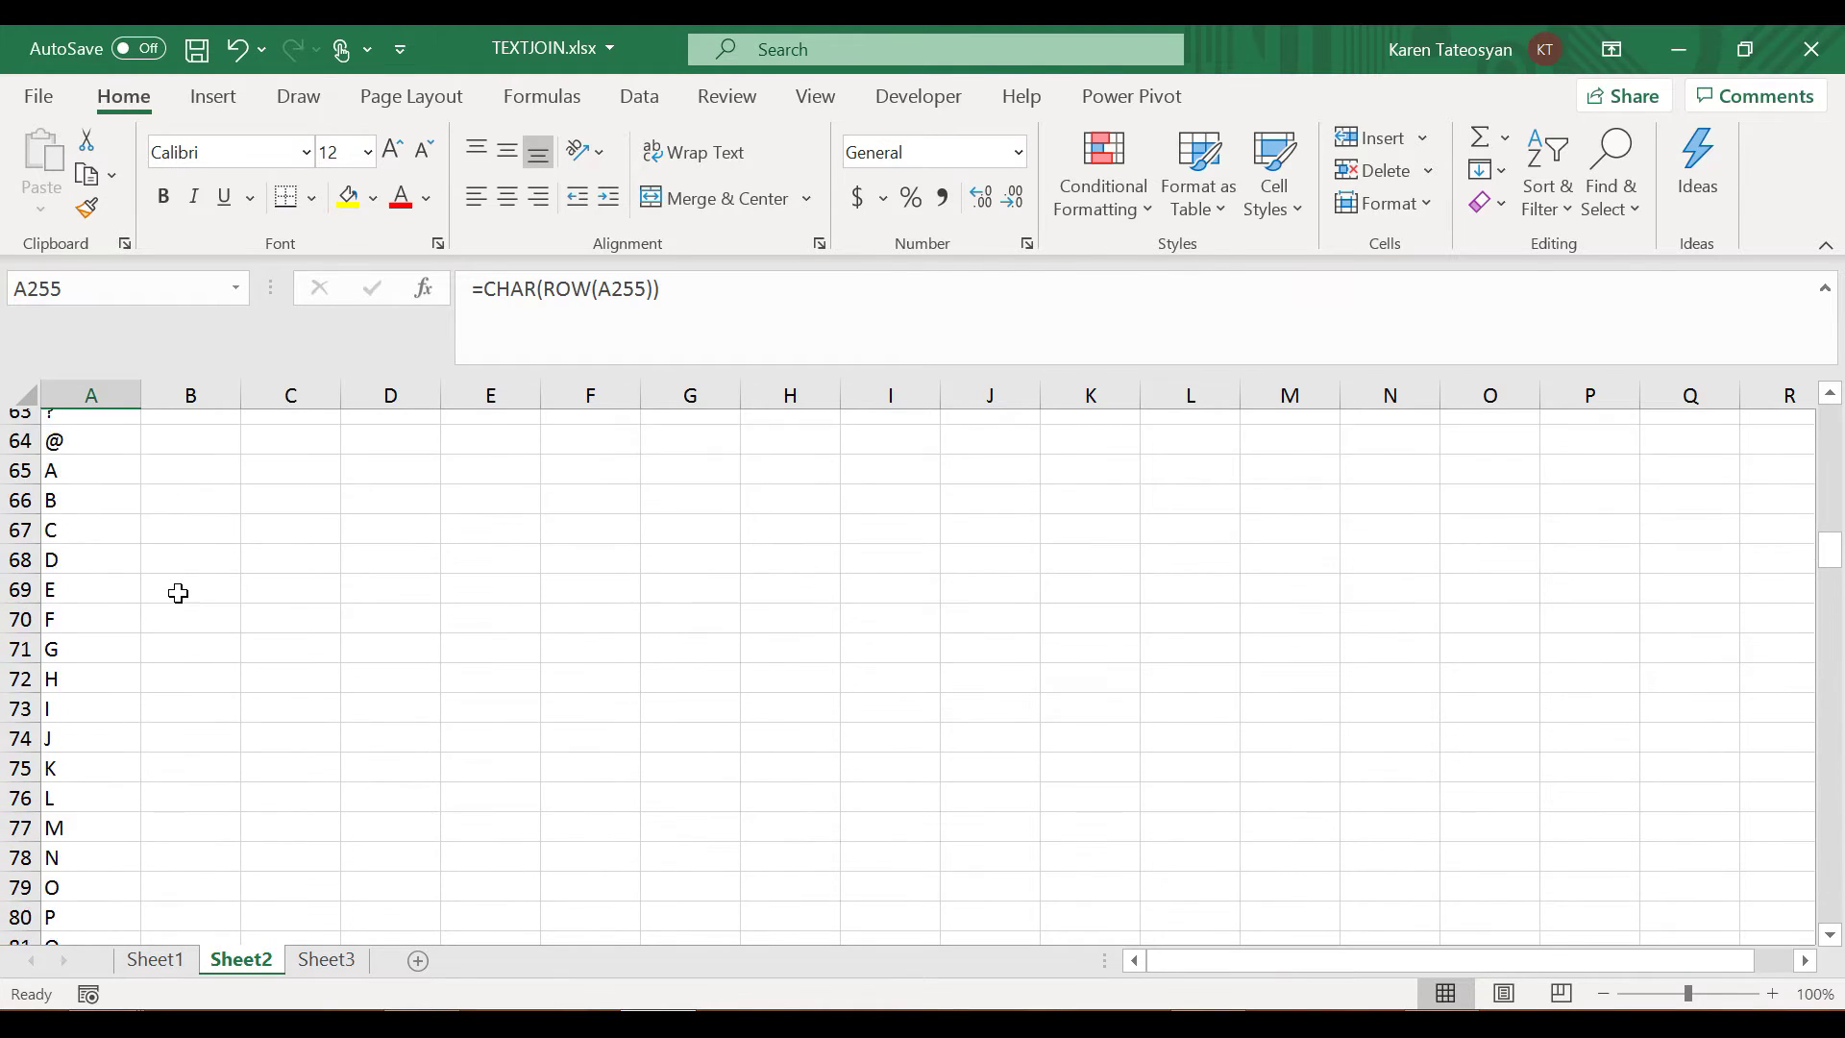
scroll(135, 634, down, 1)
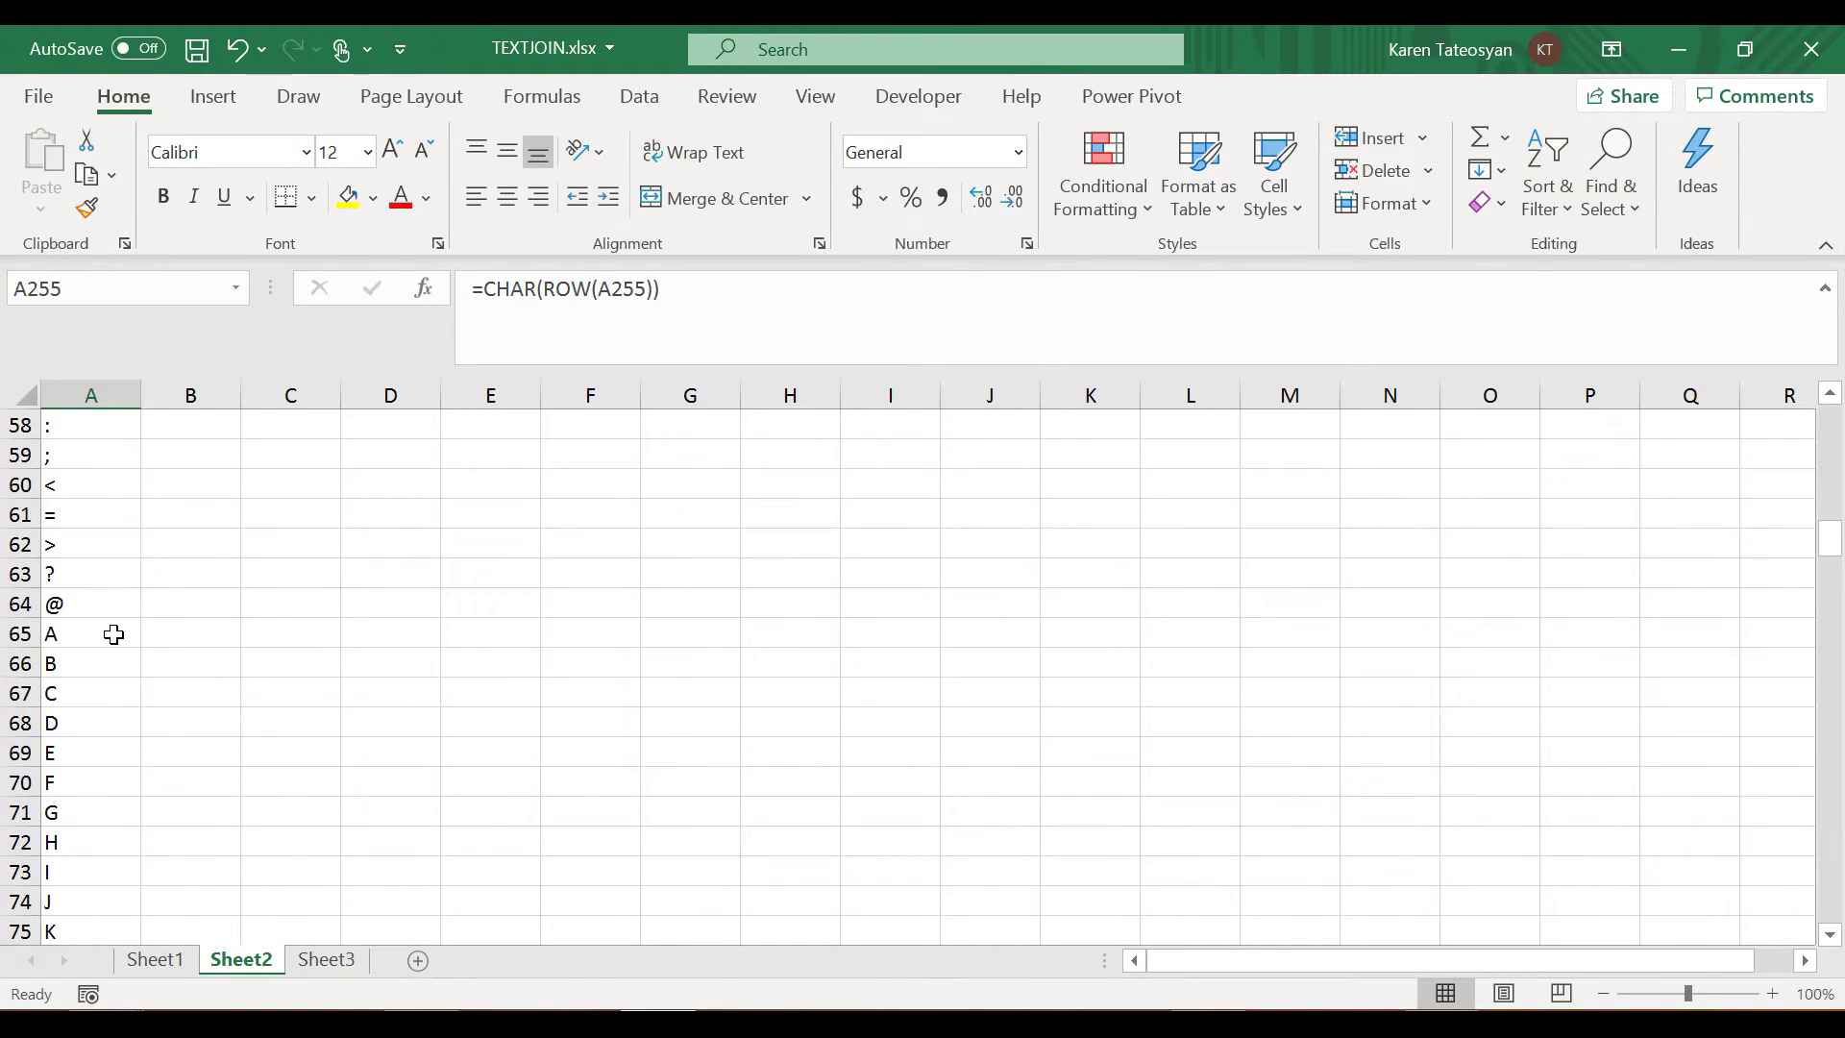
Select the capital letters in A65:A90, clear the selection, and return to Sheet1
drag(113, 634, 112, 902)
scroll(188, 713, up, 4)
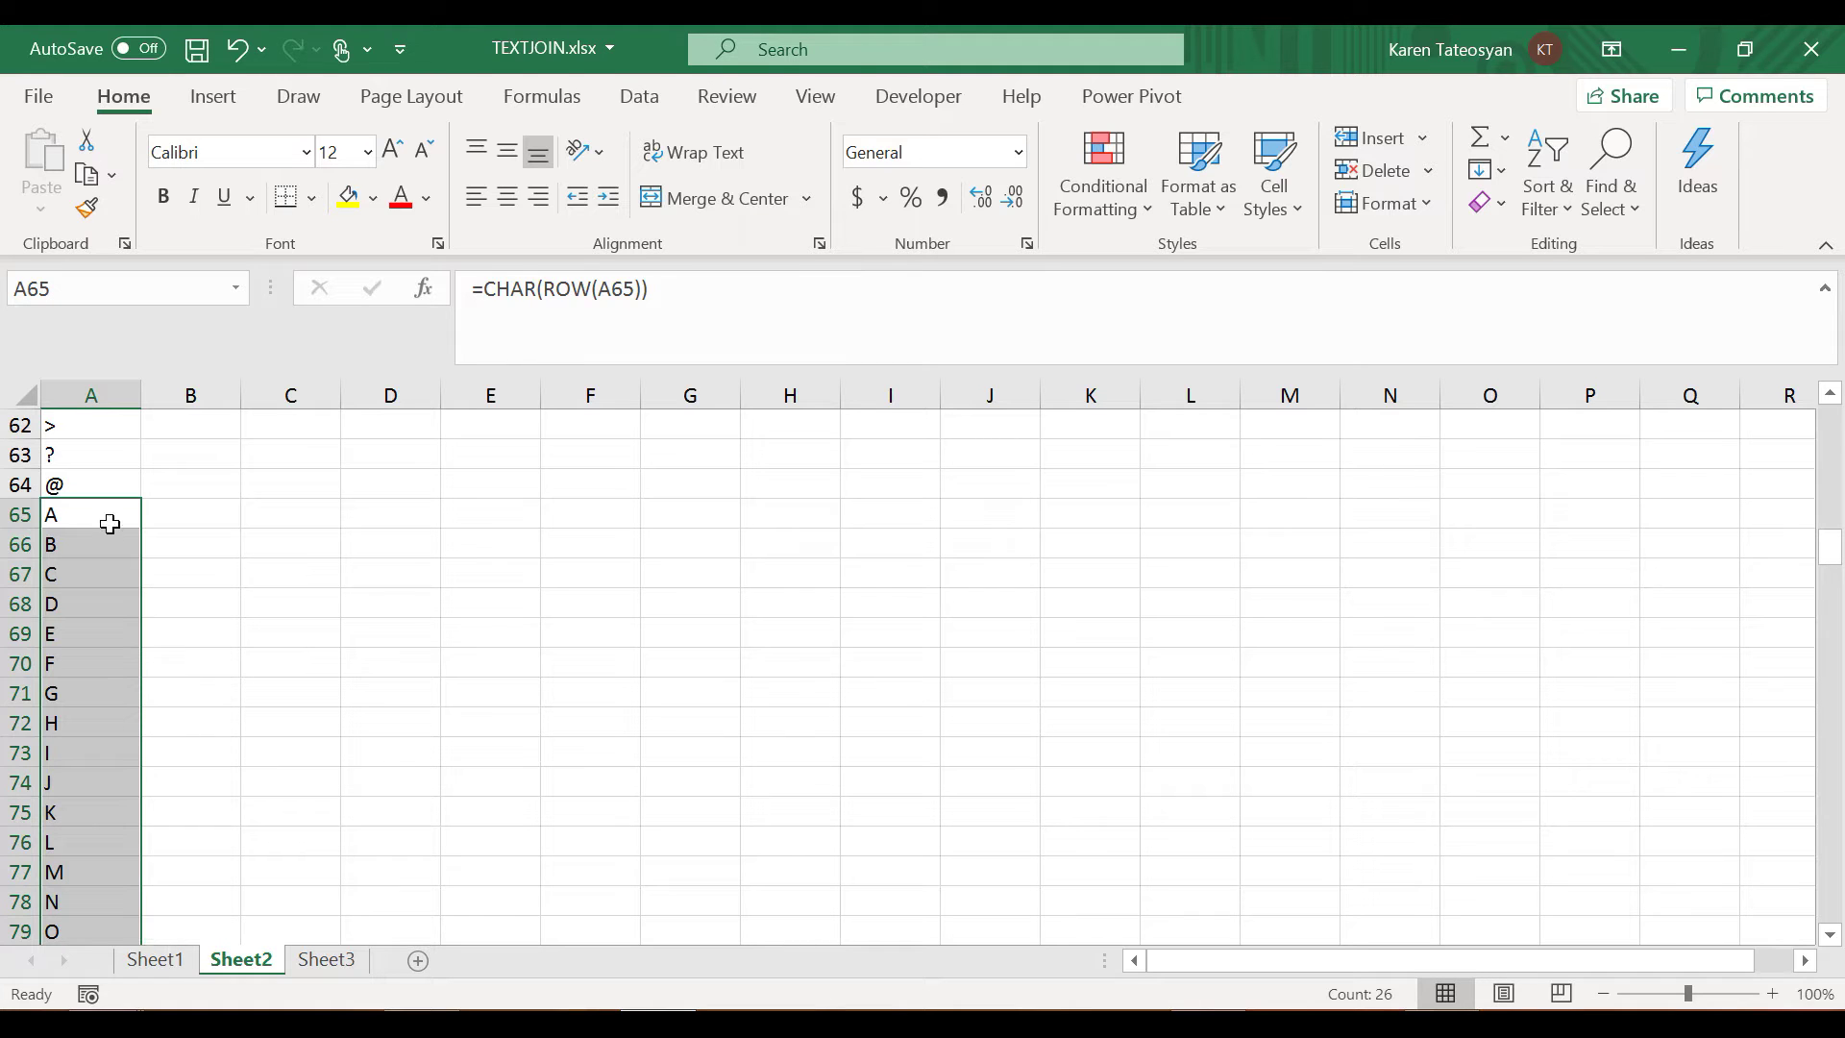
click(223, 704)
click(87, 535)
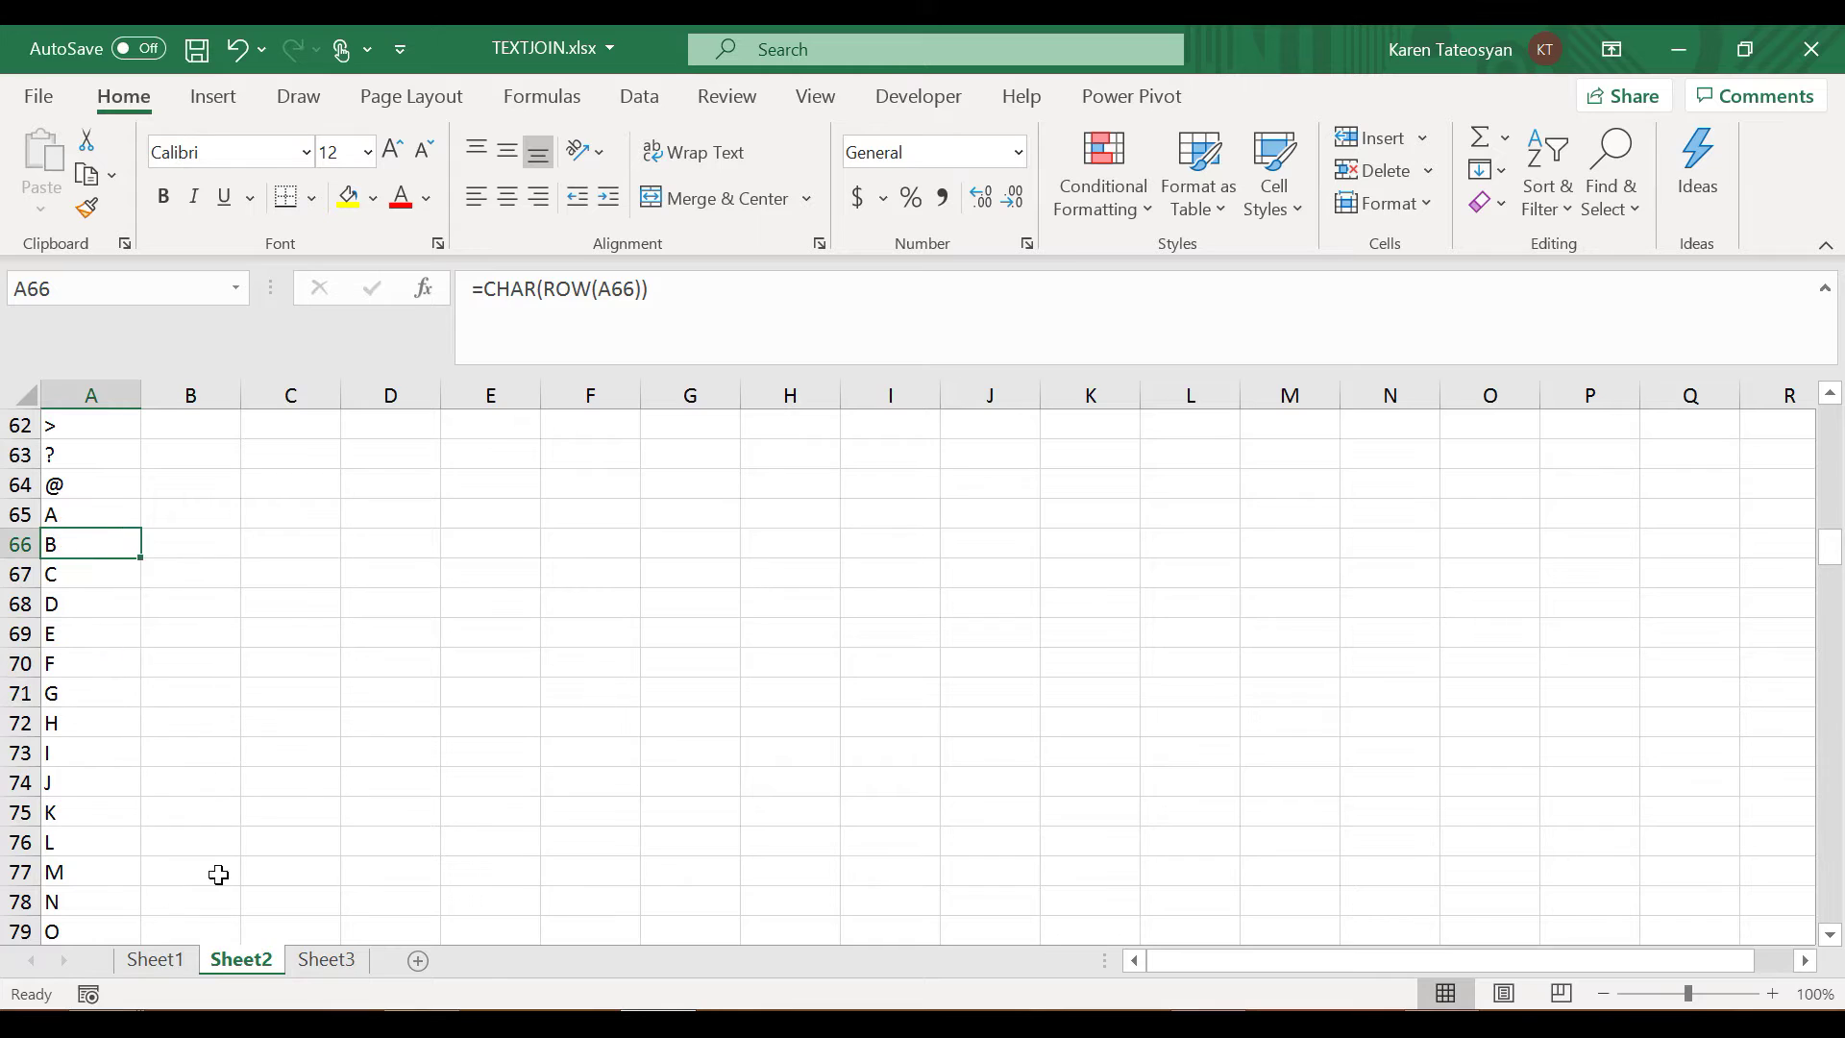
click(187, 960)
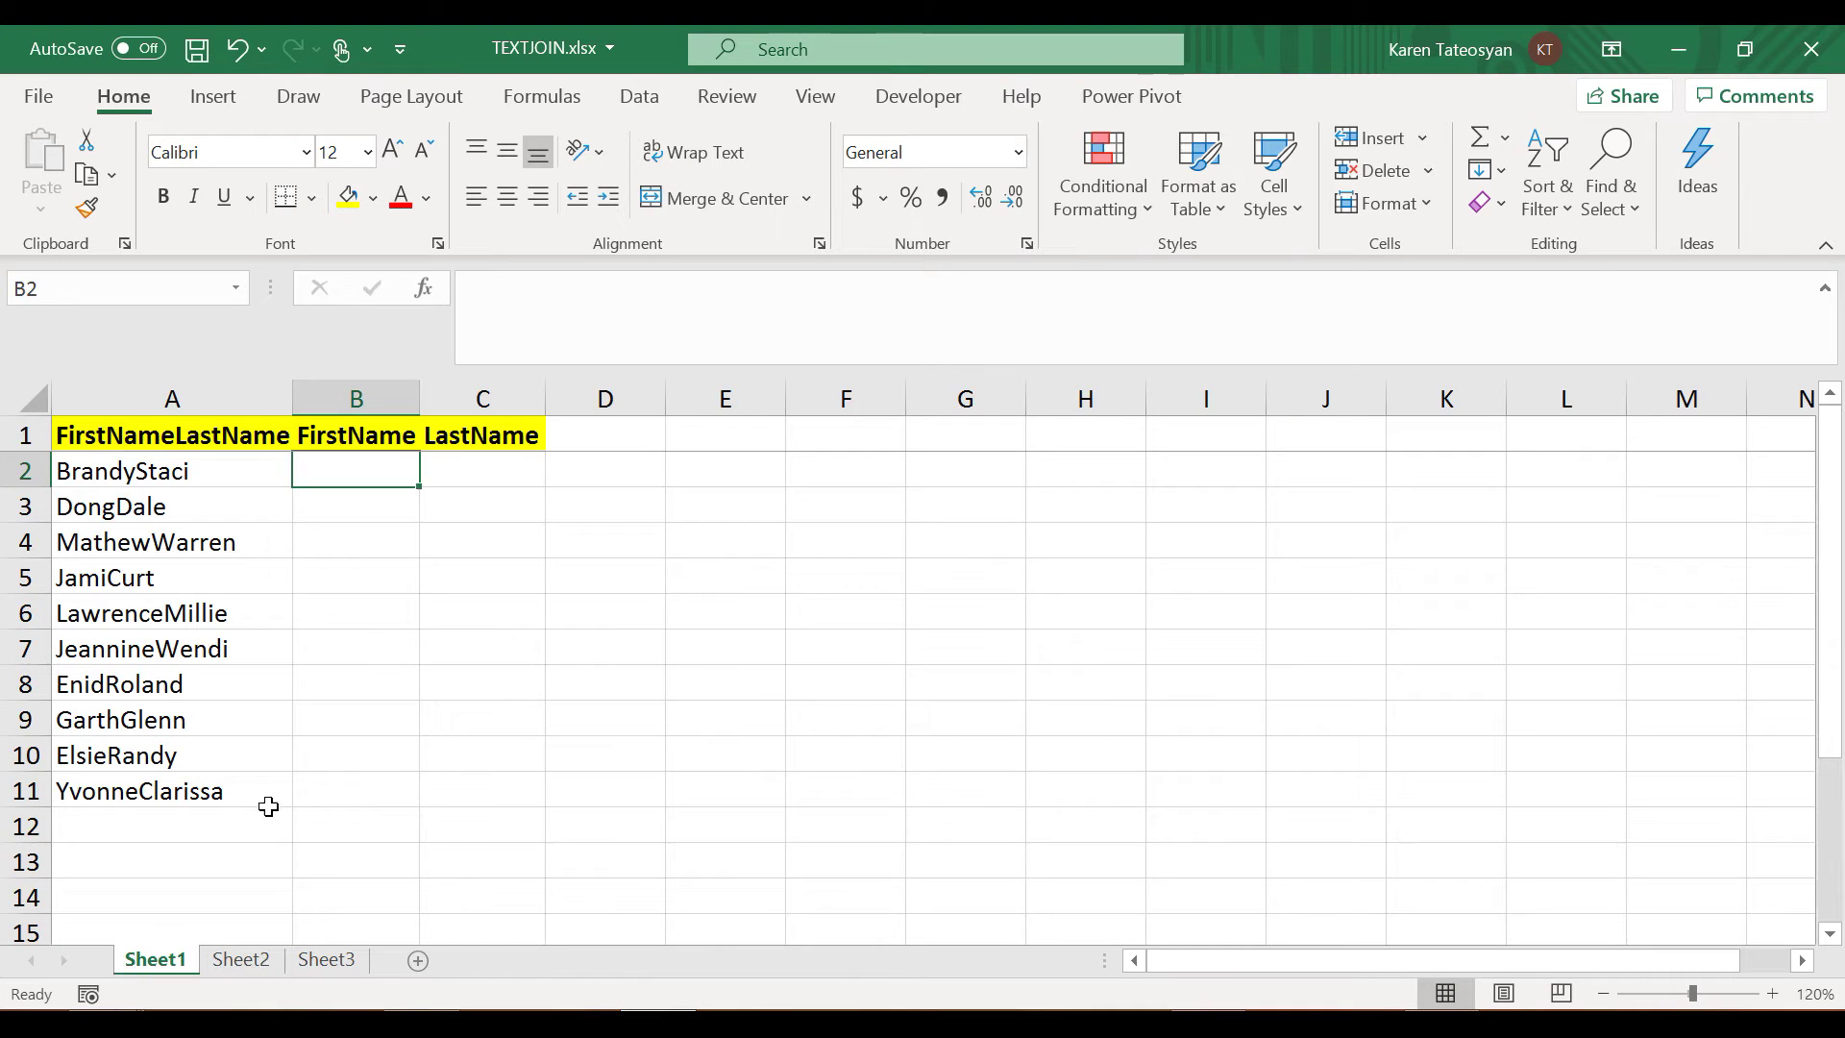
Enter =ADDRESS(1,1) in A13, returning $A$1
click(177, 863)
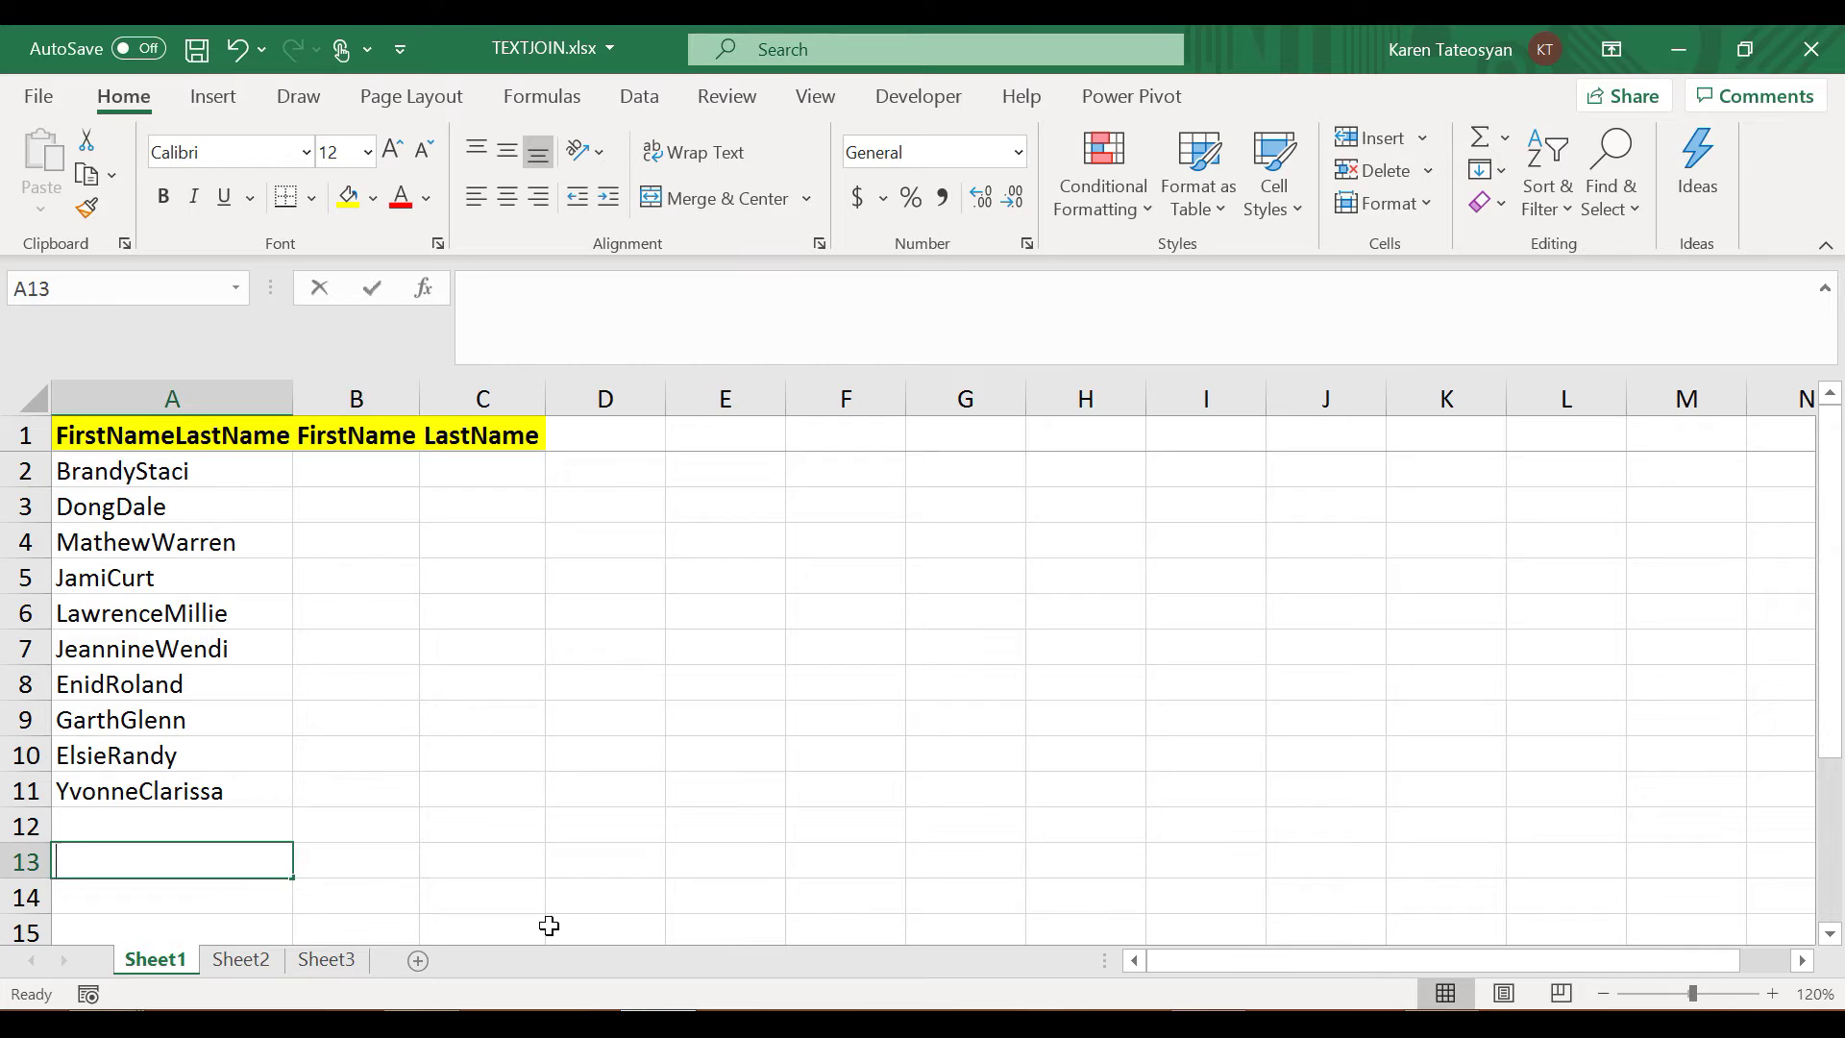
text(=addres)
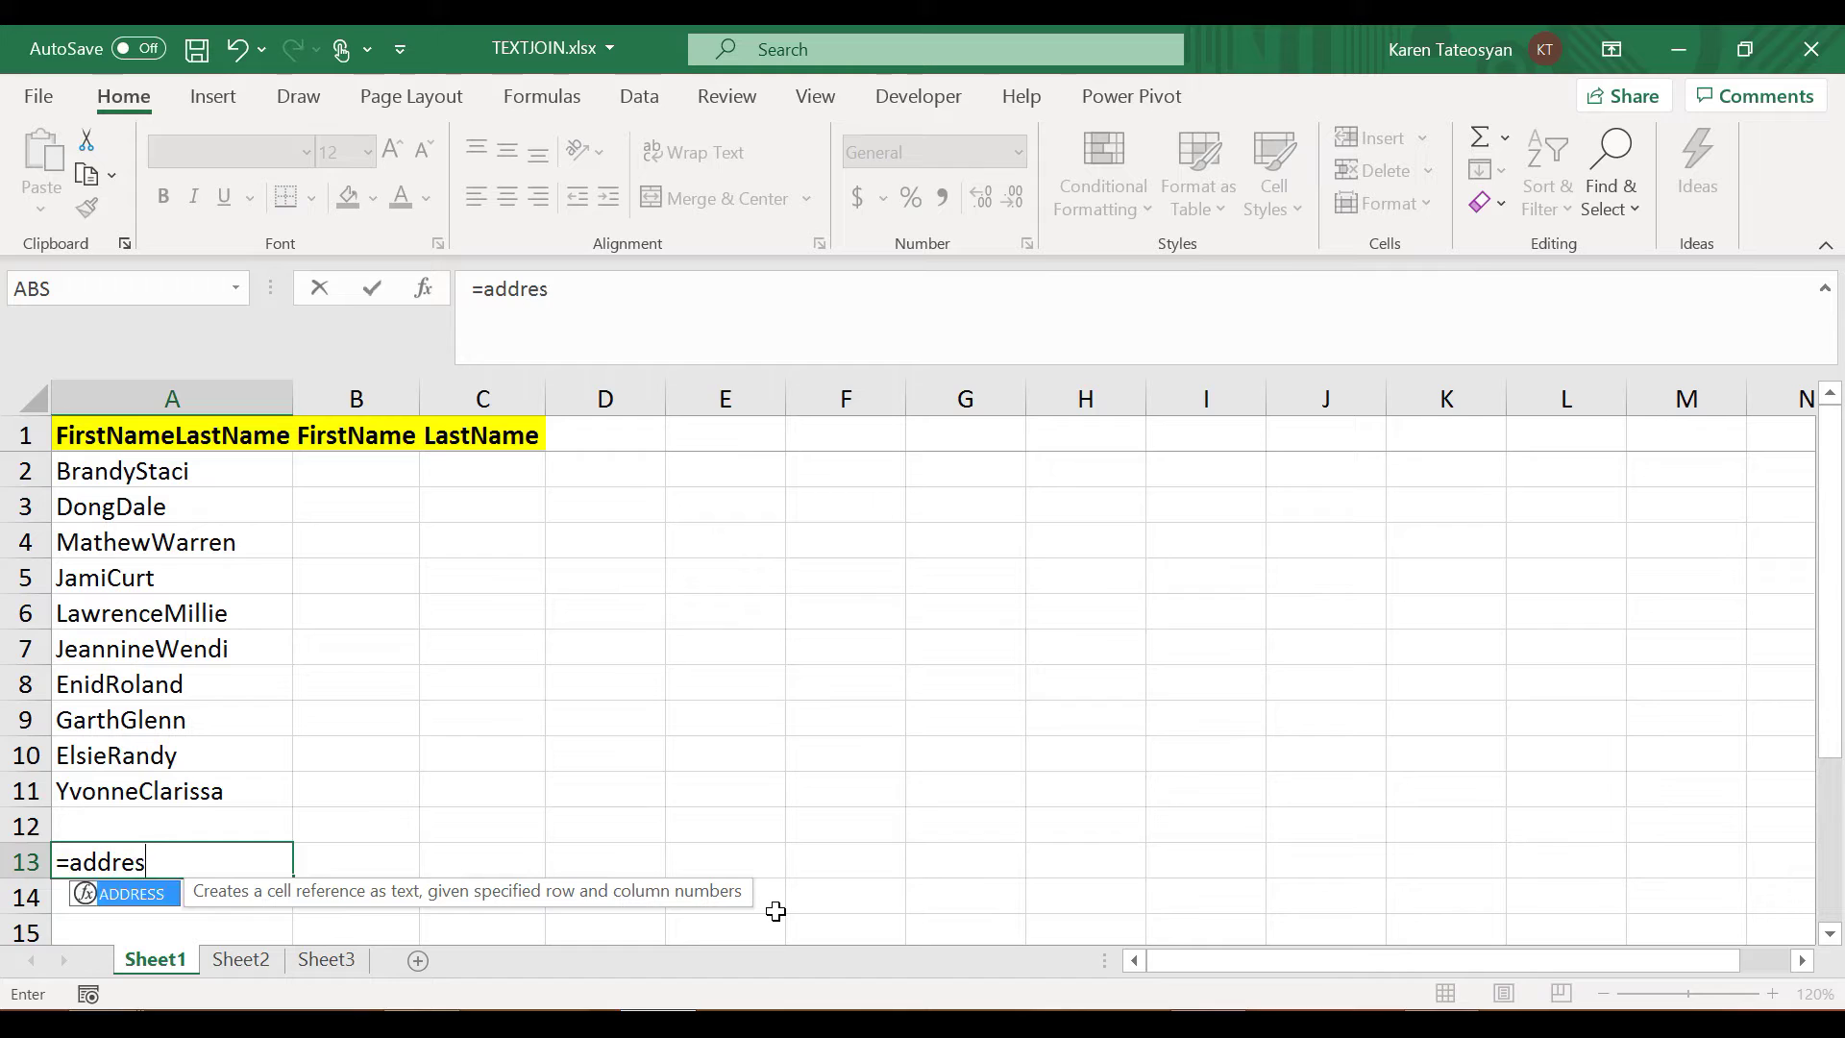
text())
key(BackSpace)
text(()
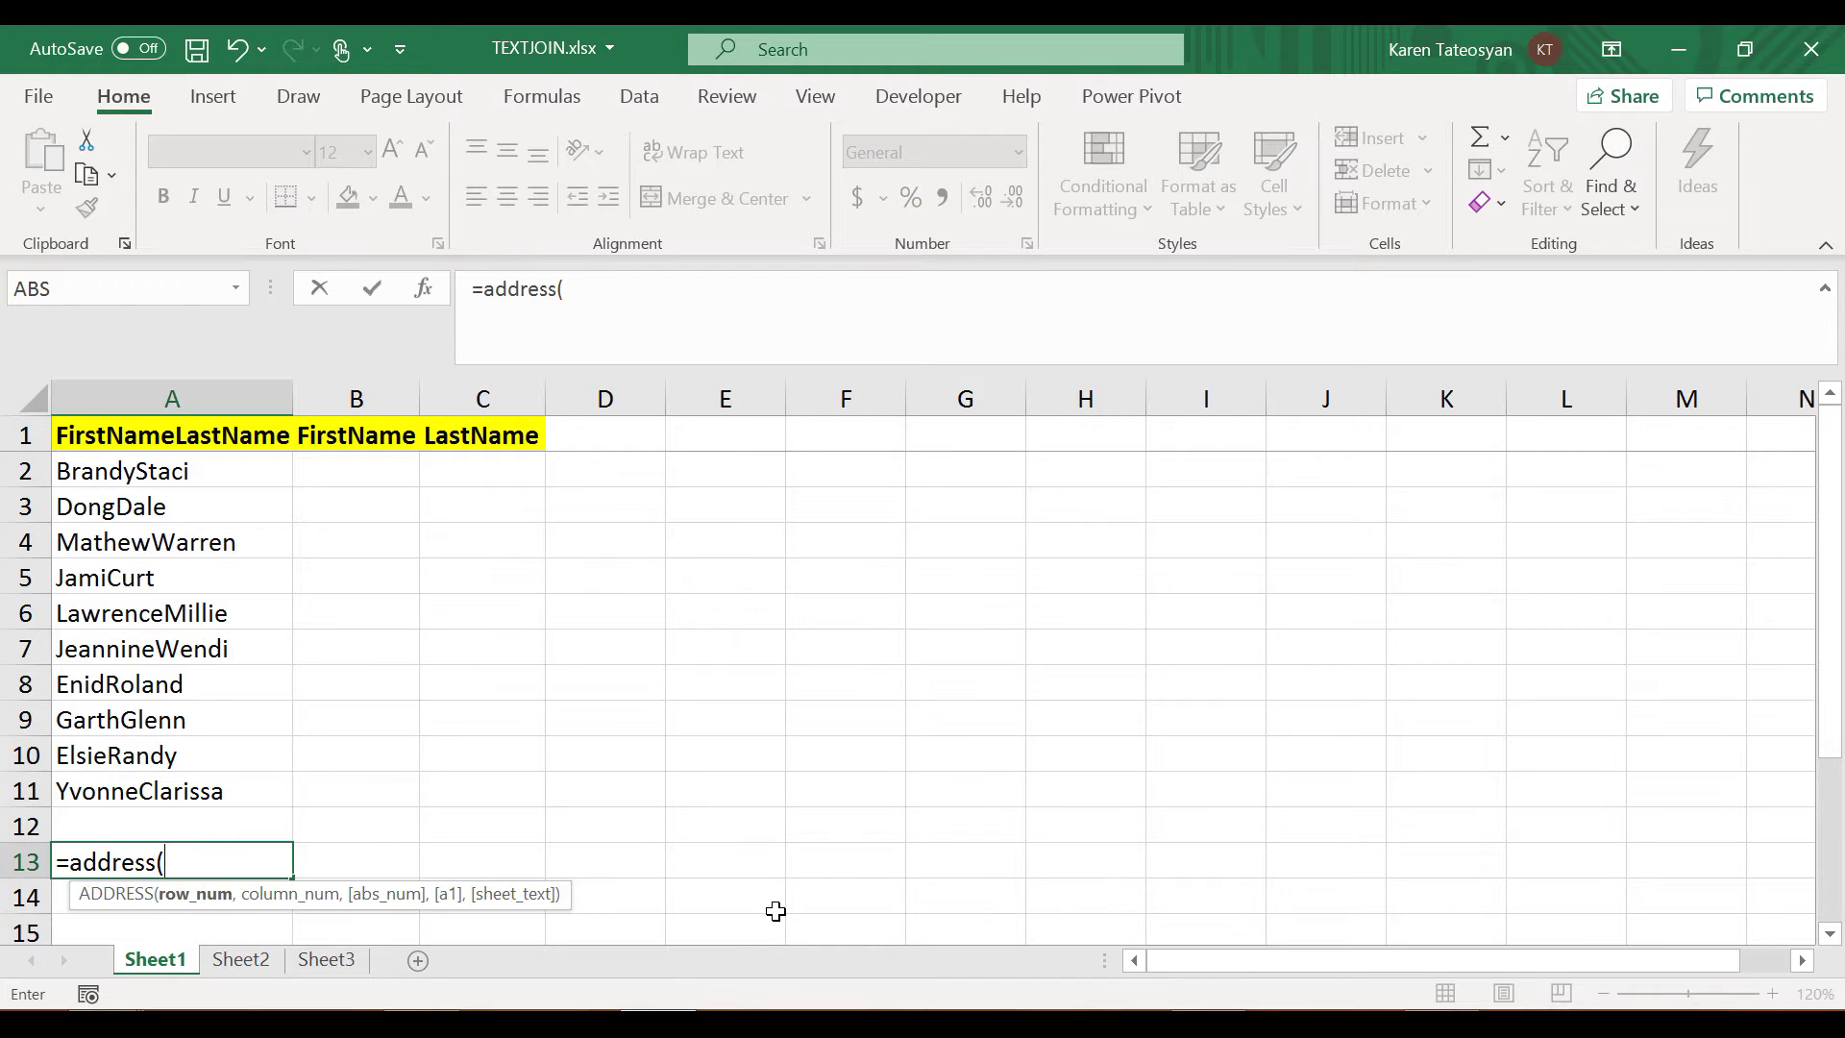
text(a1)
key(BackSpace)
key(BackSpace)
text(1,1))
key(Return)
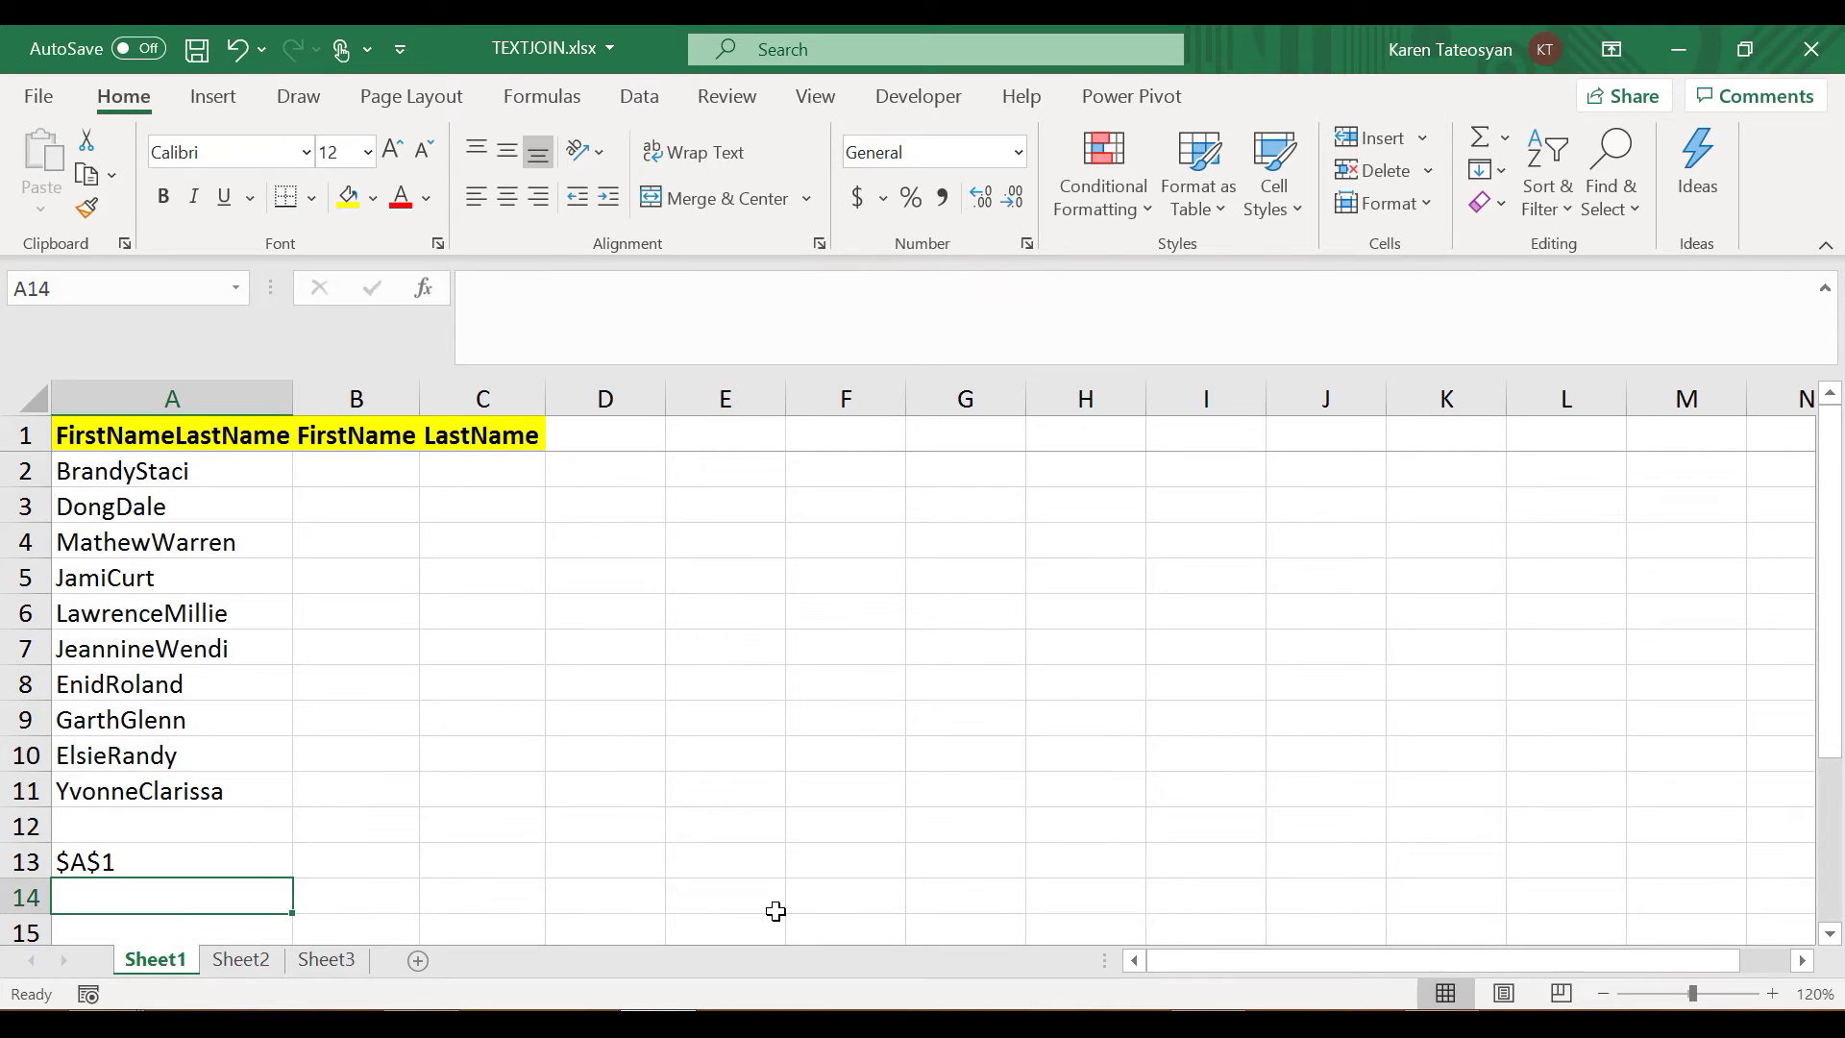
Browse the sheet with Page Down/Up and Ctrl+Up, then reselect A13
key(Page_Down)
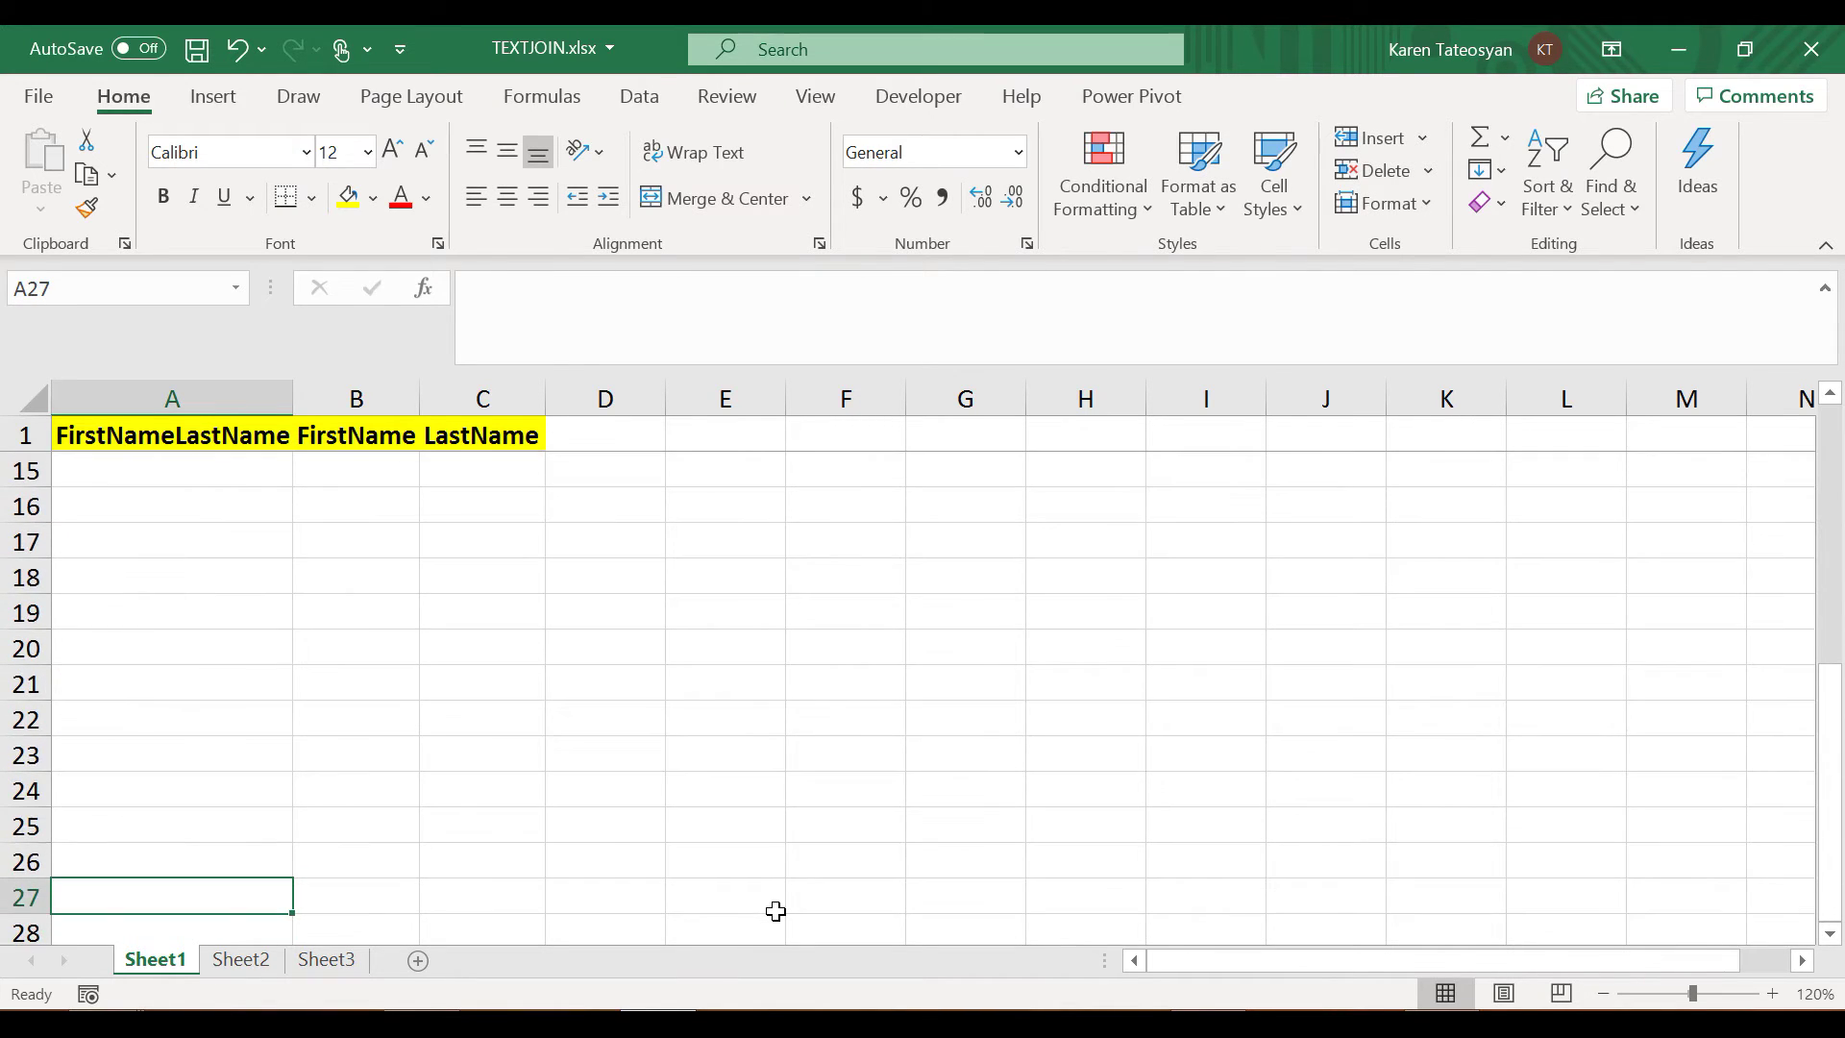
key(Up)
key(Page_Up)
key(ctrl+Up)
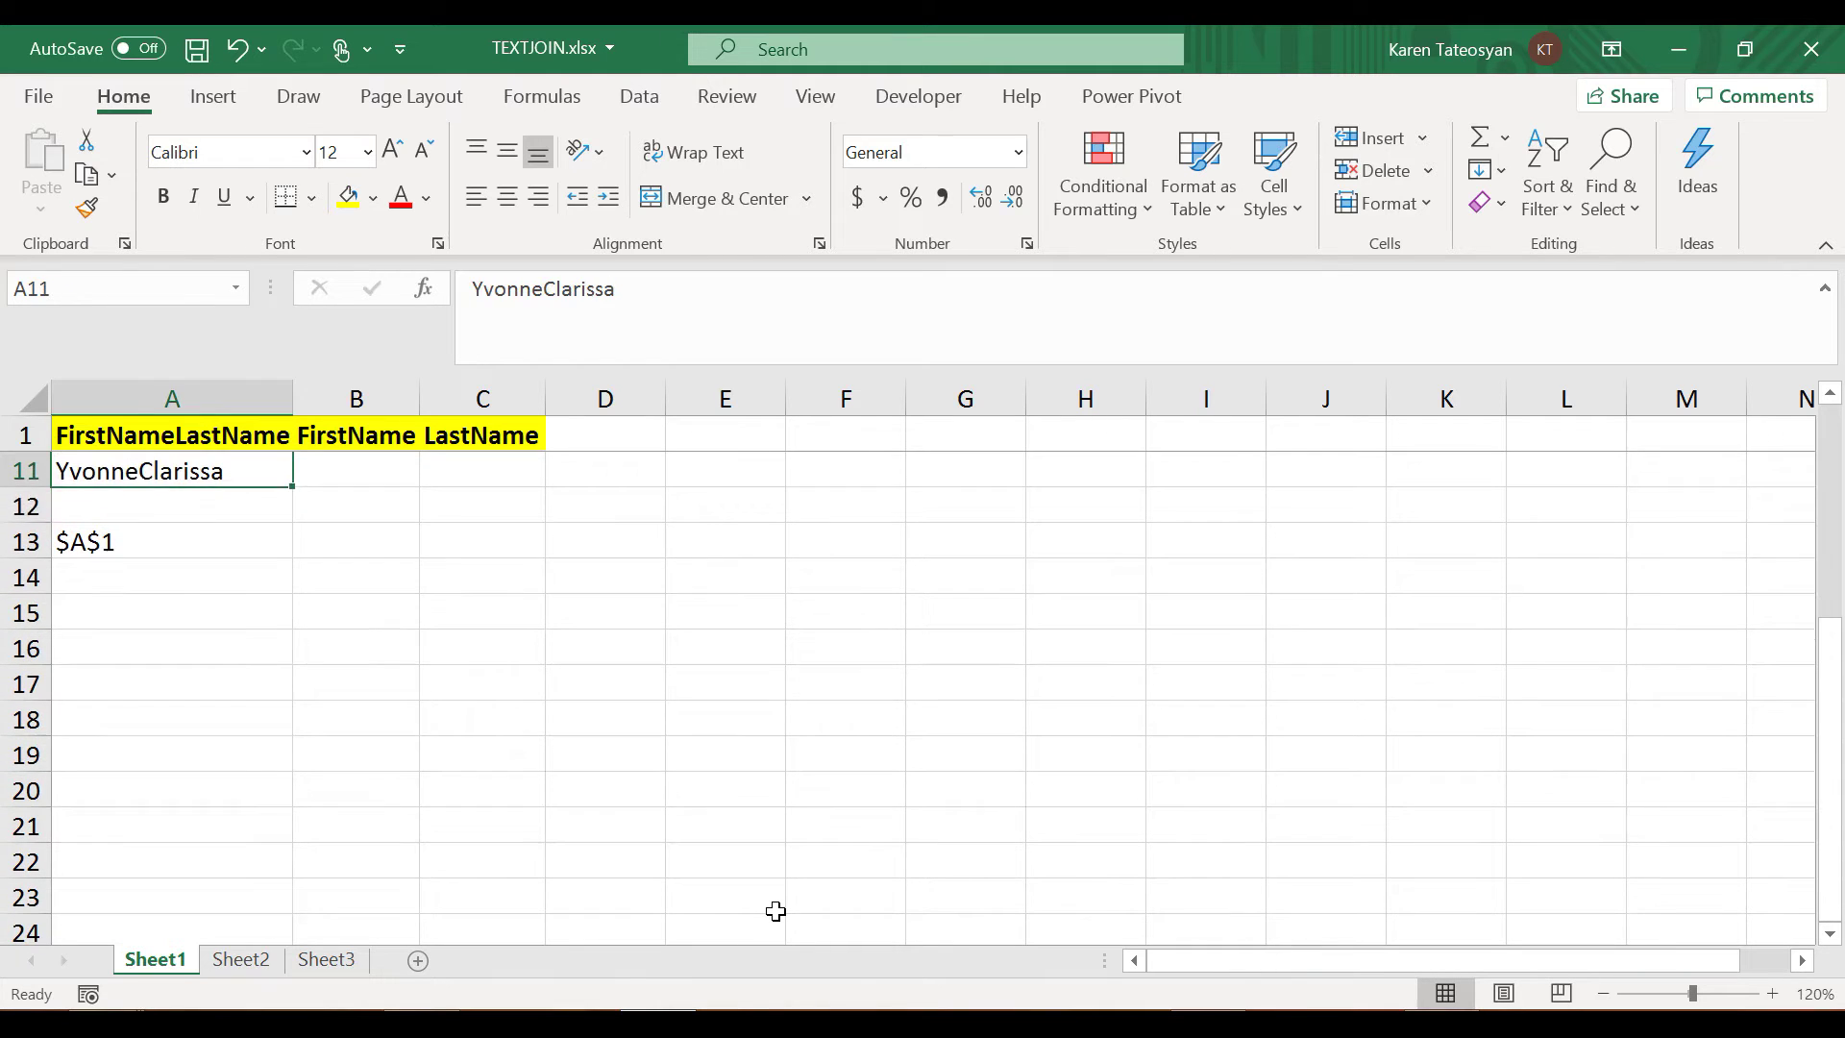
key(ctrl+Up)
key(Down)
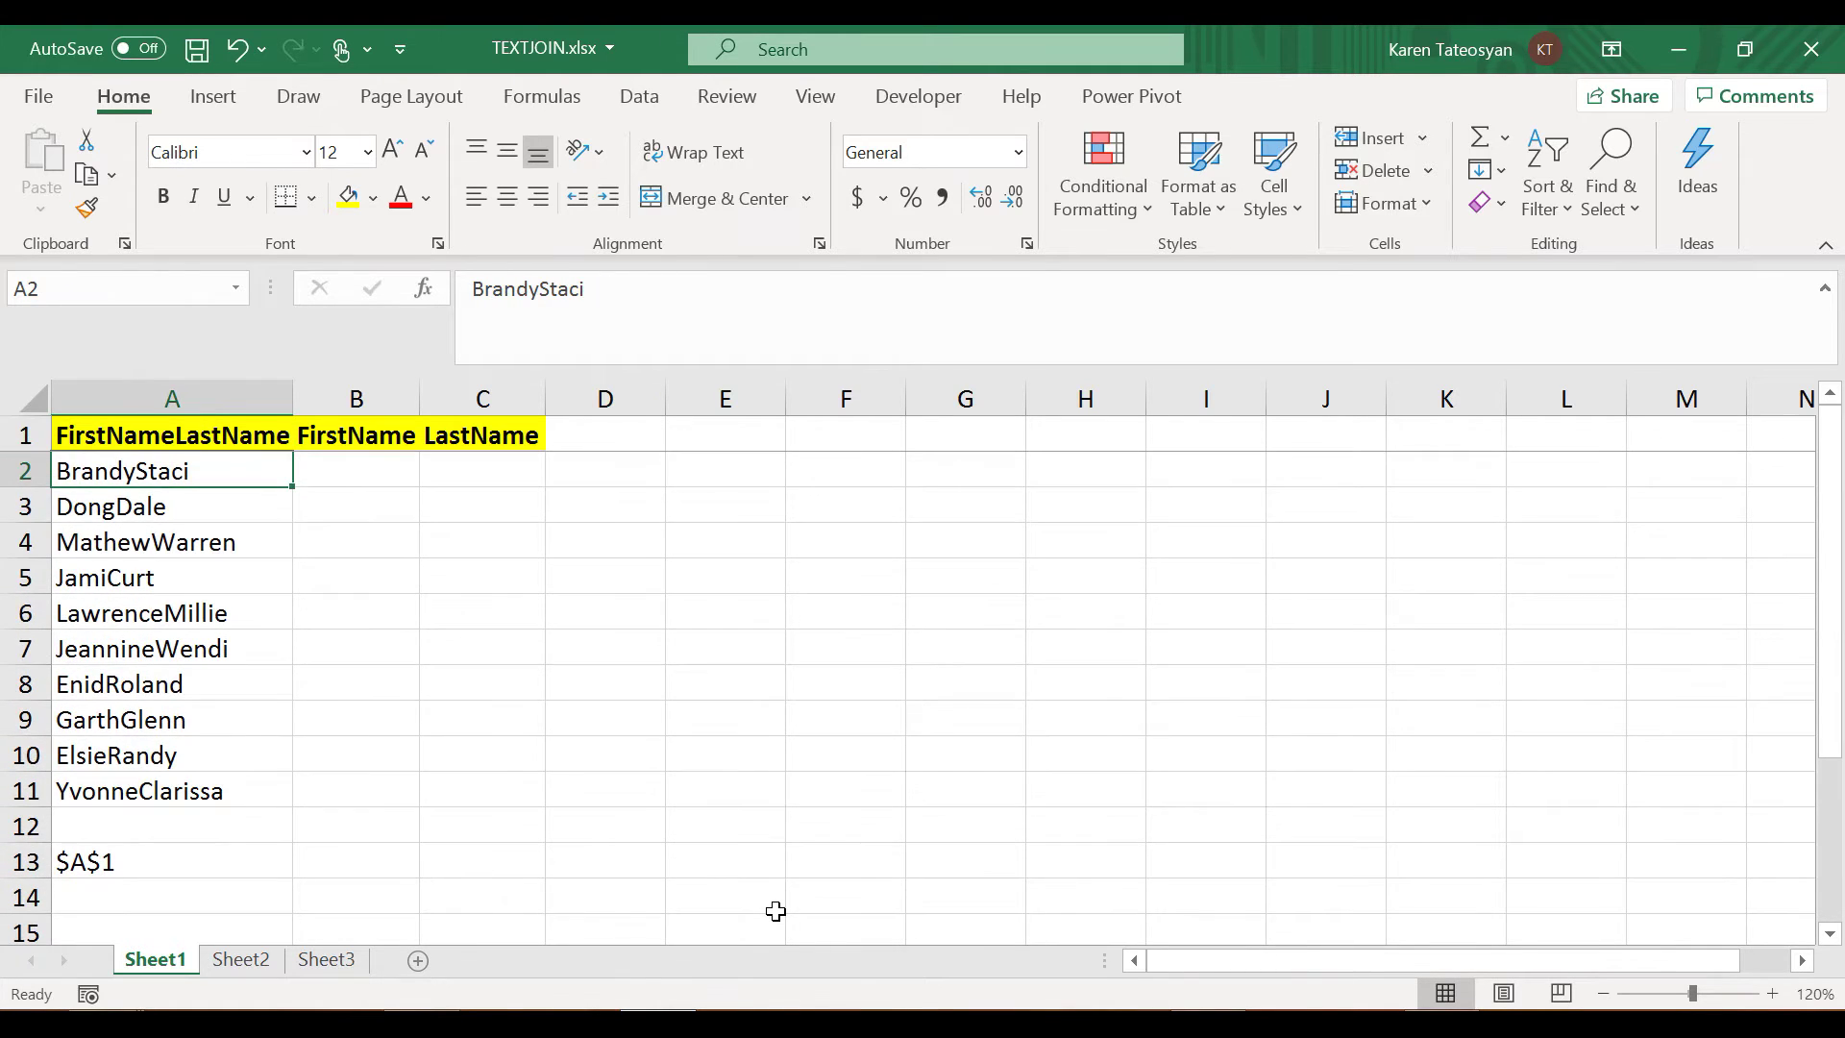
click(249, 861)
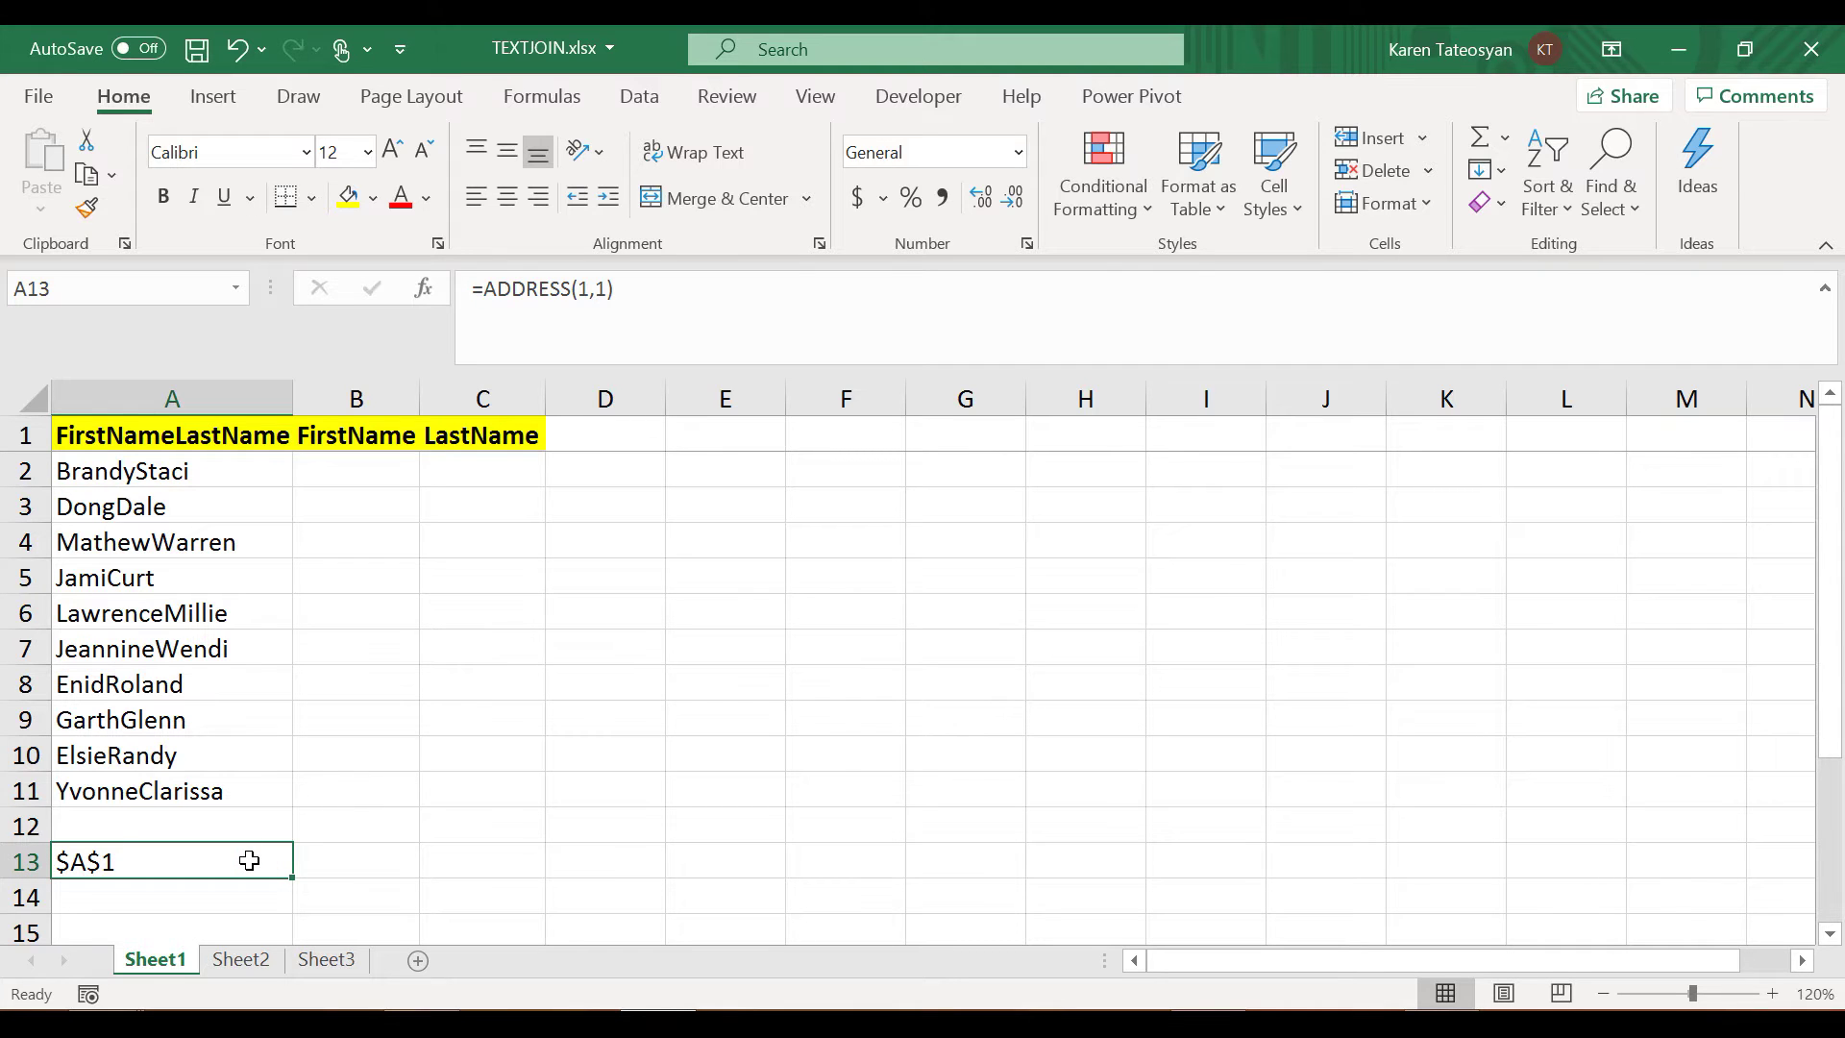
Wrap A13's ADDRESS formula in SUBSTITUTE(…,"$","") to strip the dollar signs
click(481, 288)
text(substit)
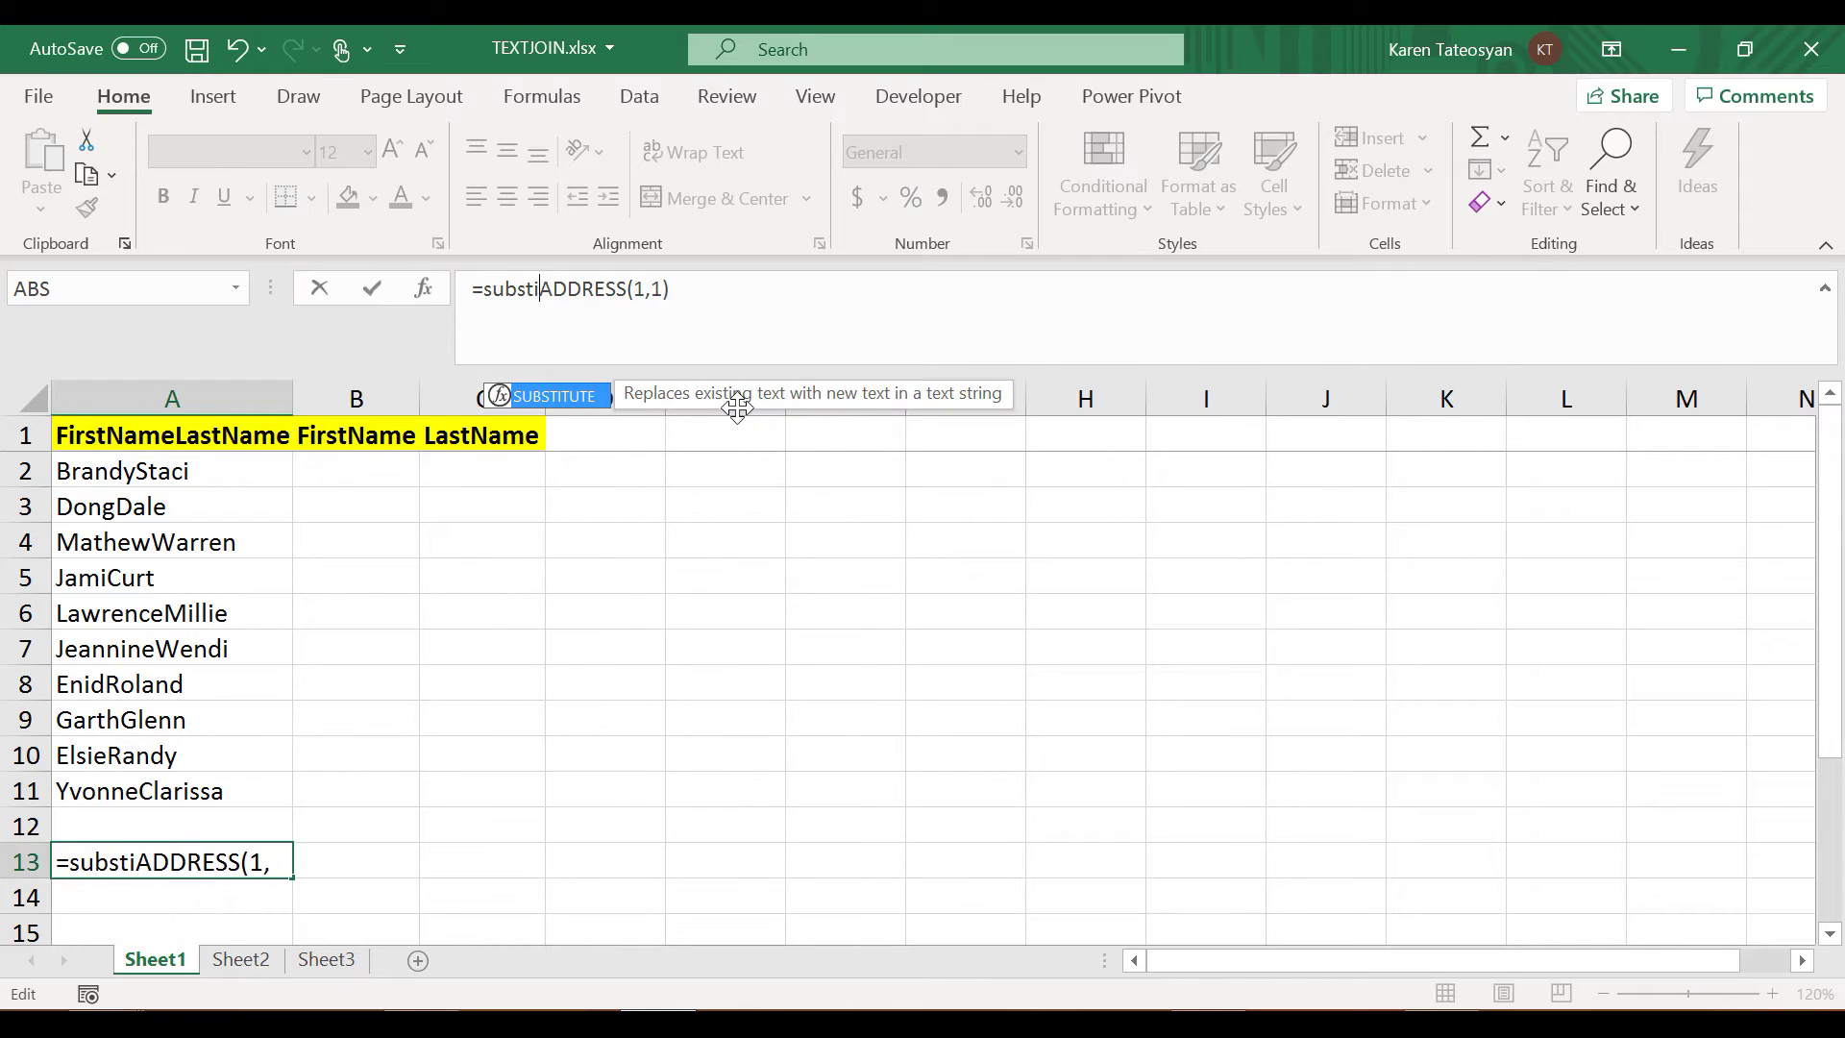
text(e)
key(BackSpace)
key(BackSpace)
key(BackSpace)
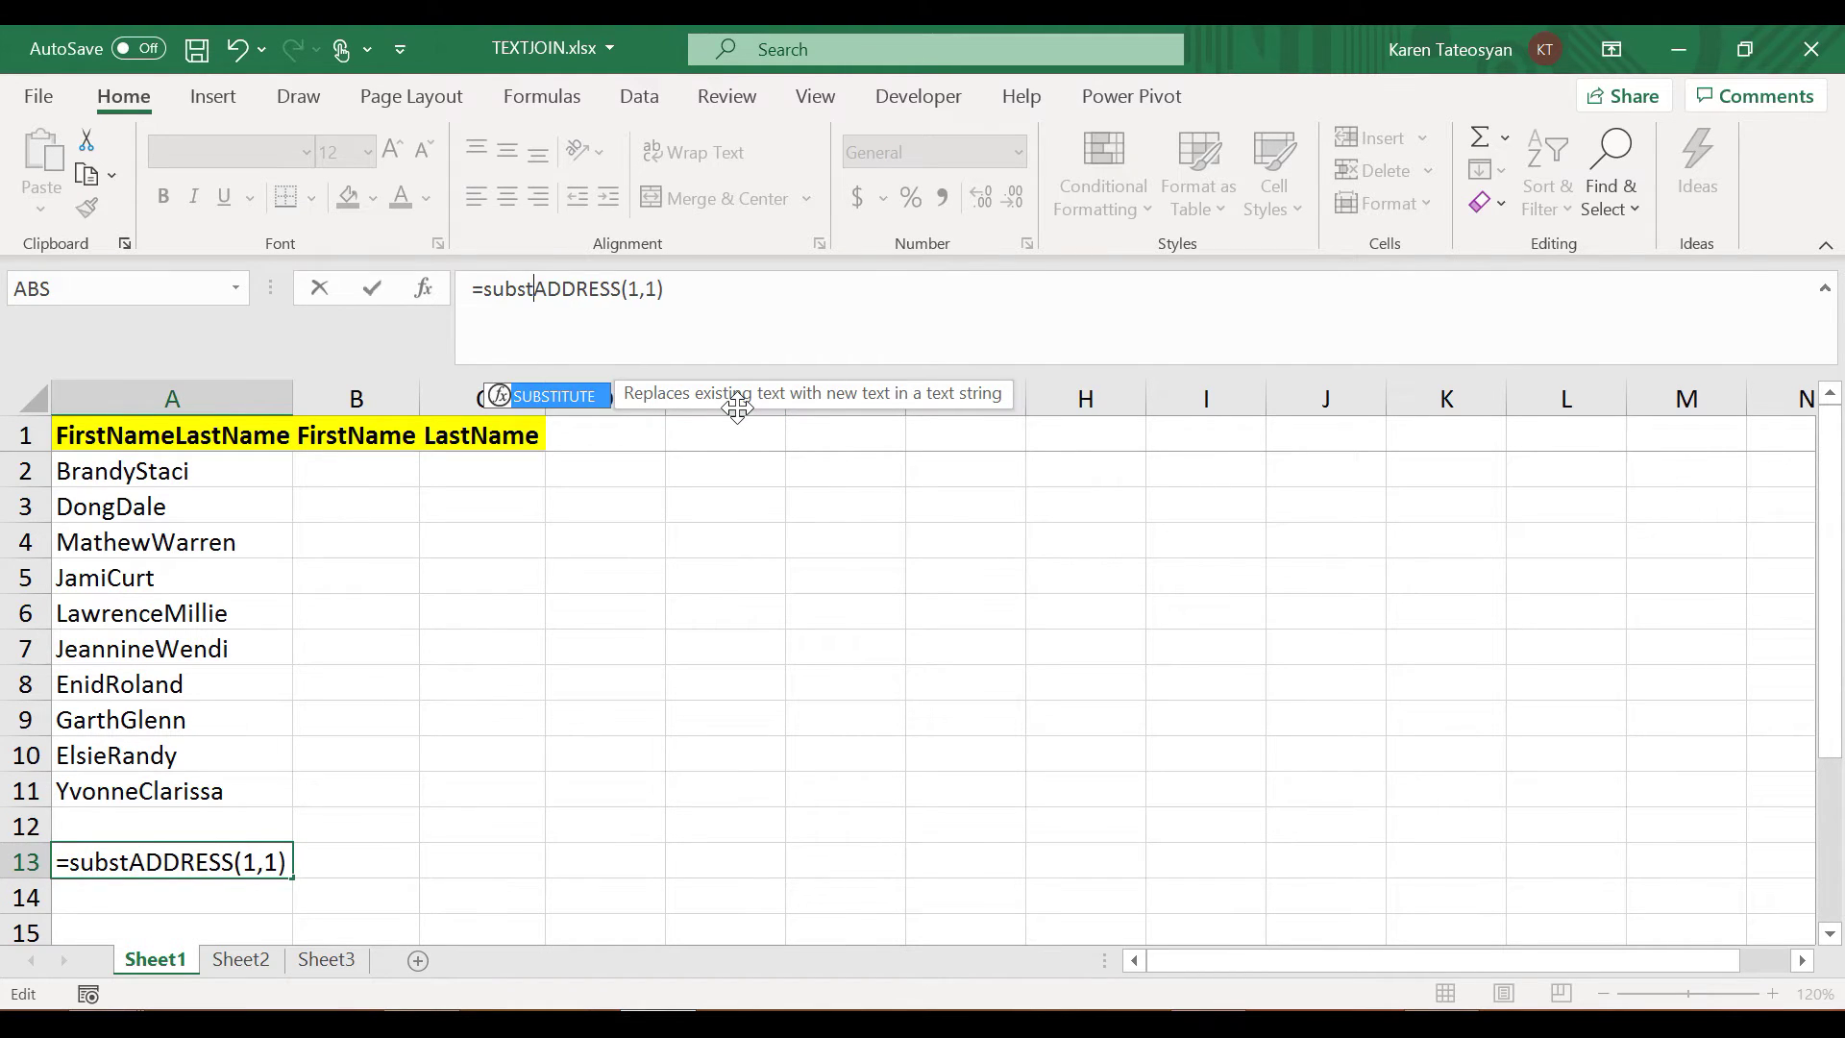
key(Tab)
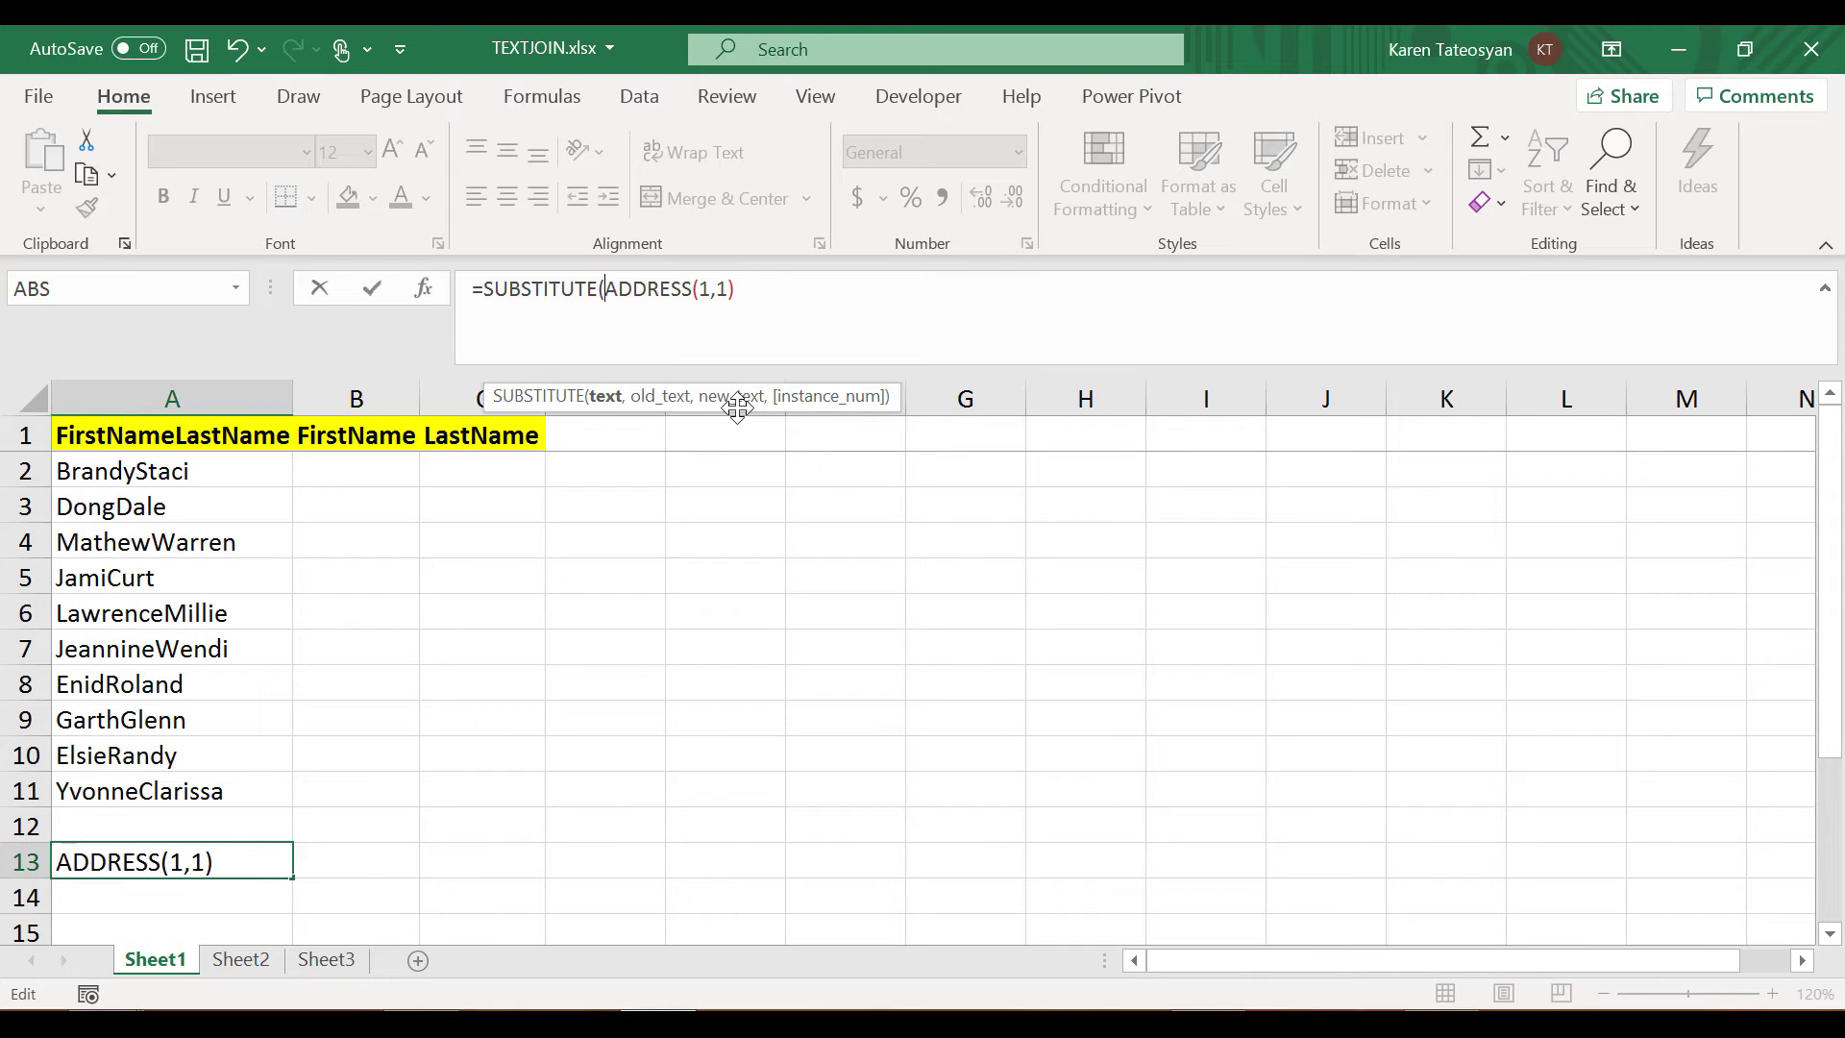
click(978, 291)
text(,)
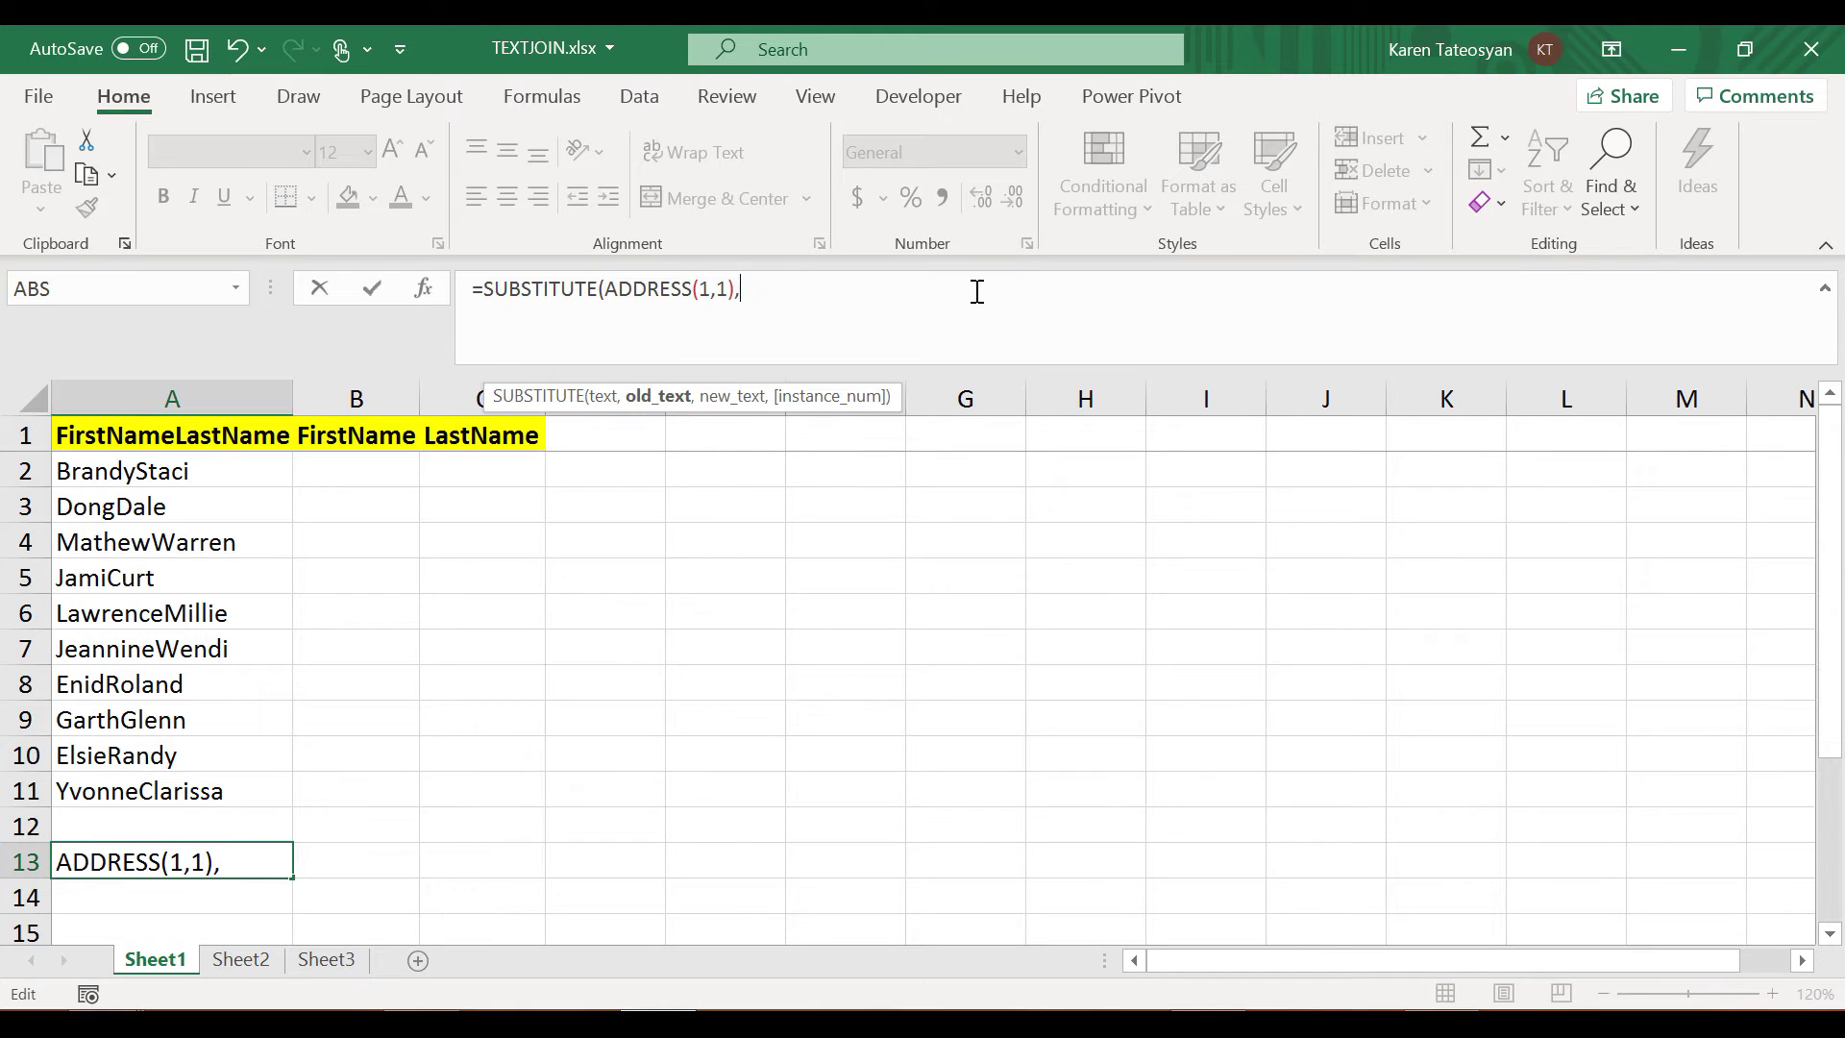
text("$","")
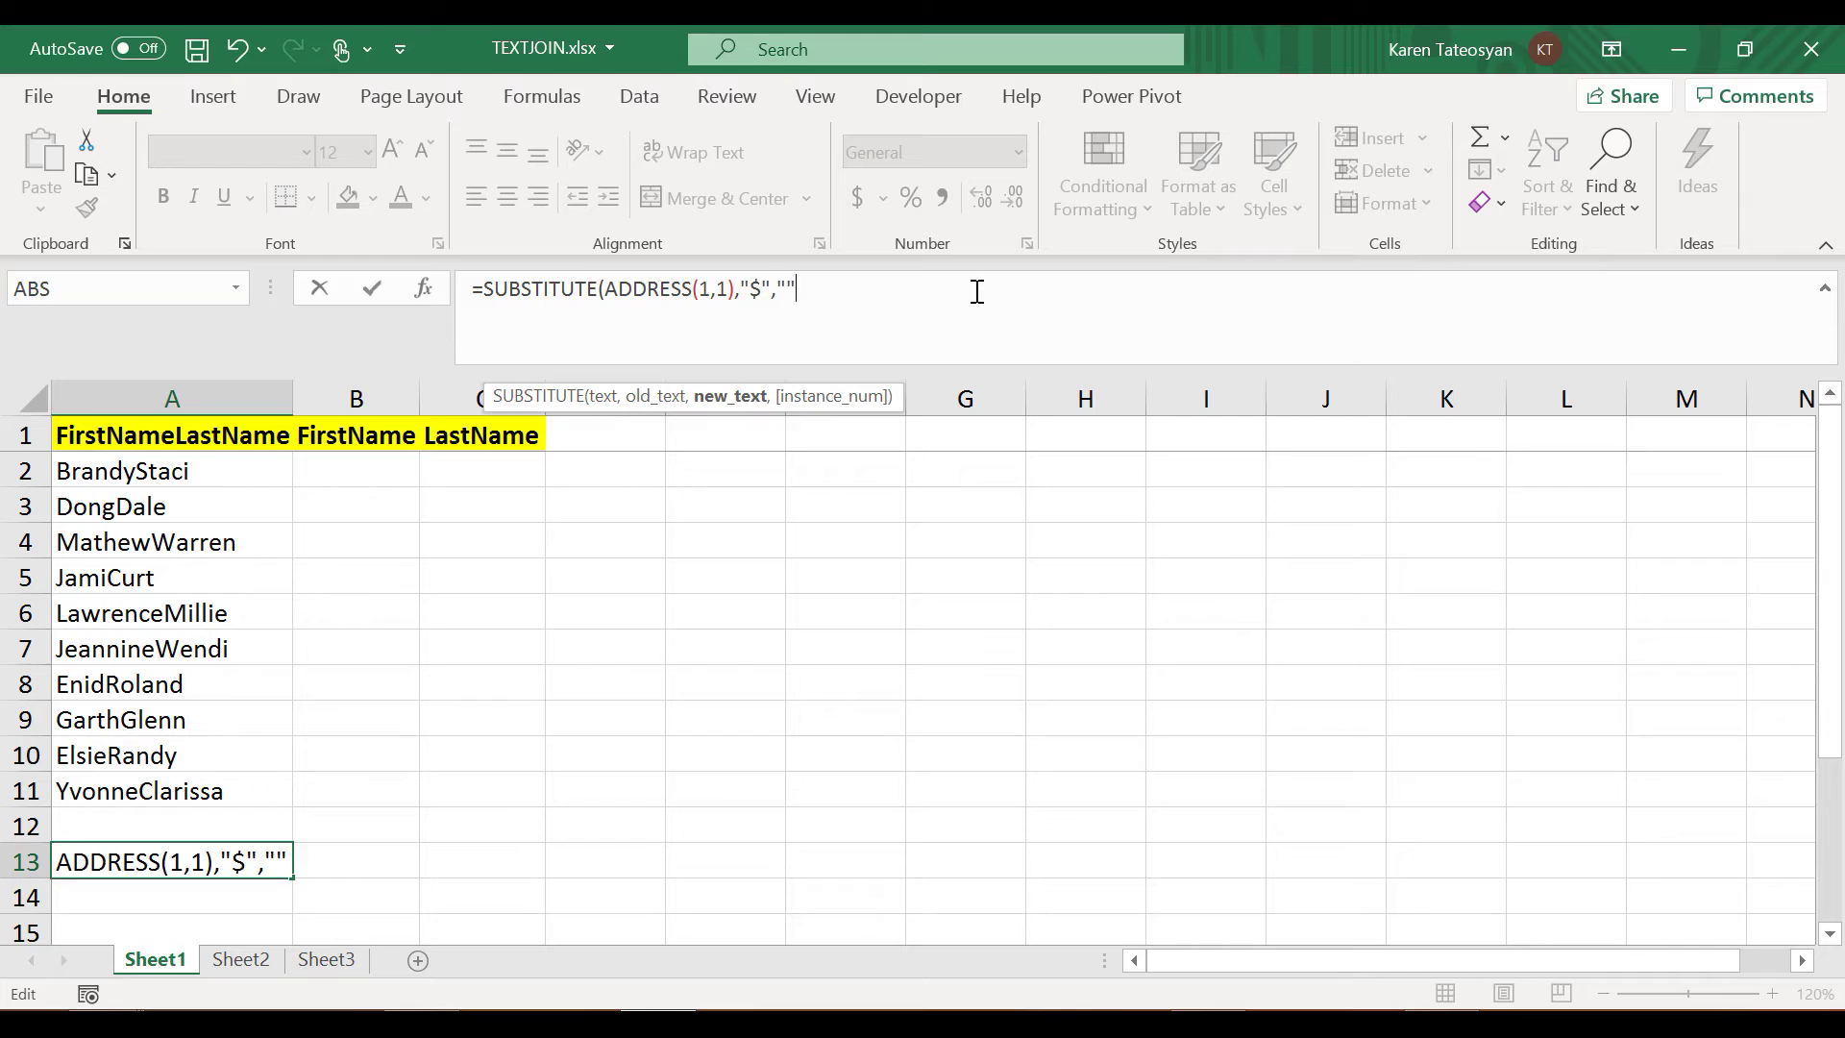
text())
Preview and discard the SUBSTITUTE version, then change A13 to =ADDRESS(1,1,4)
key(F9)
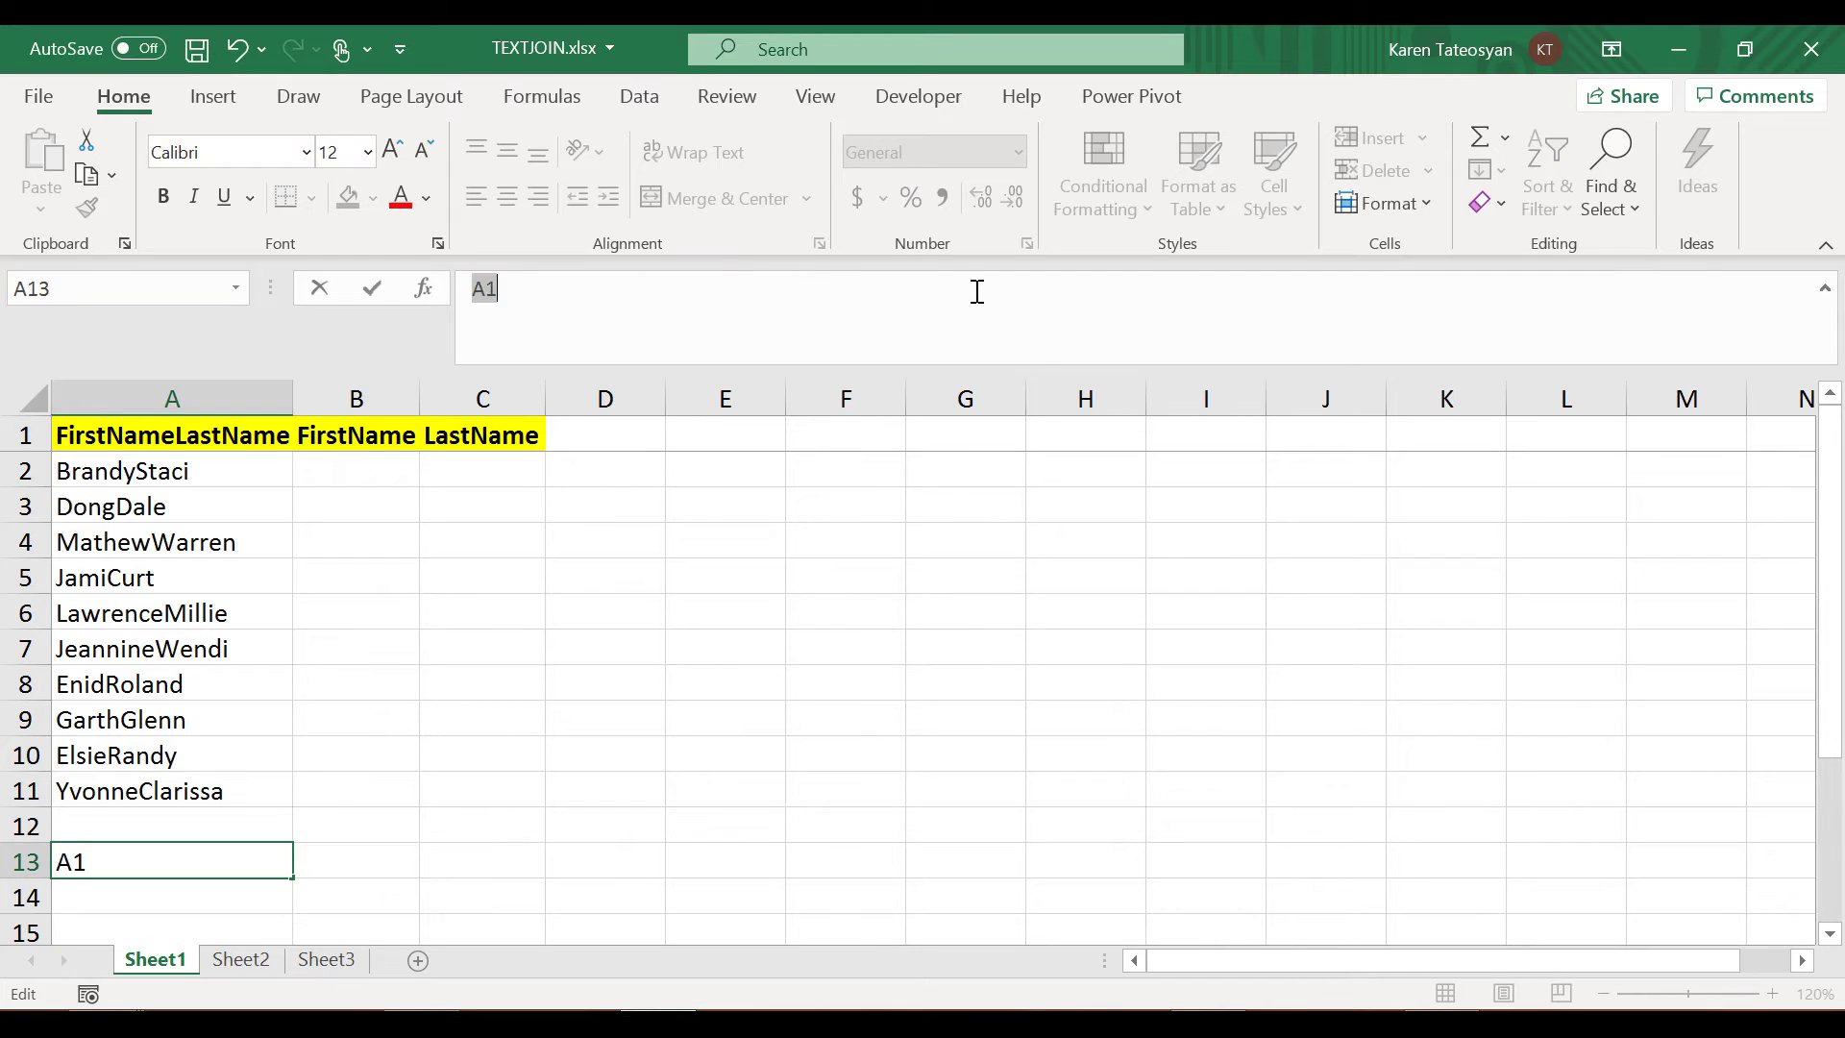
key(Escape)
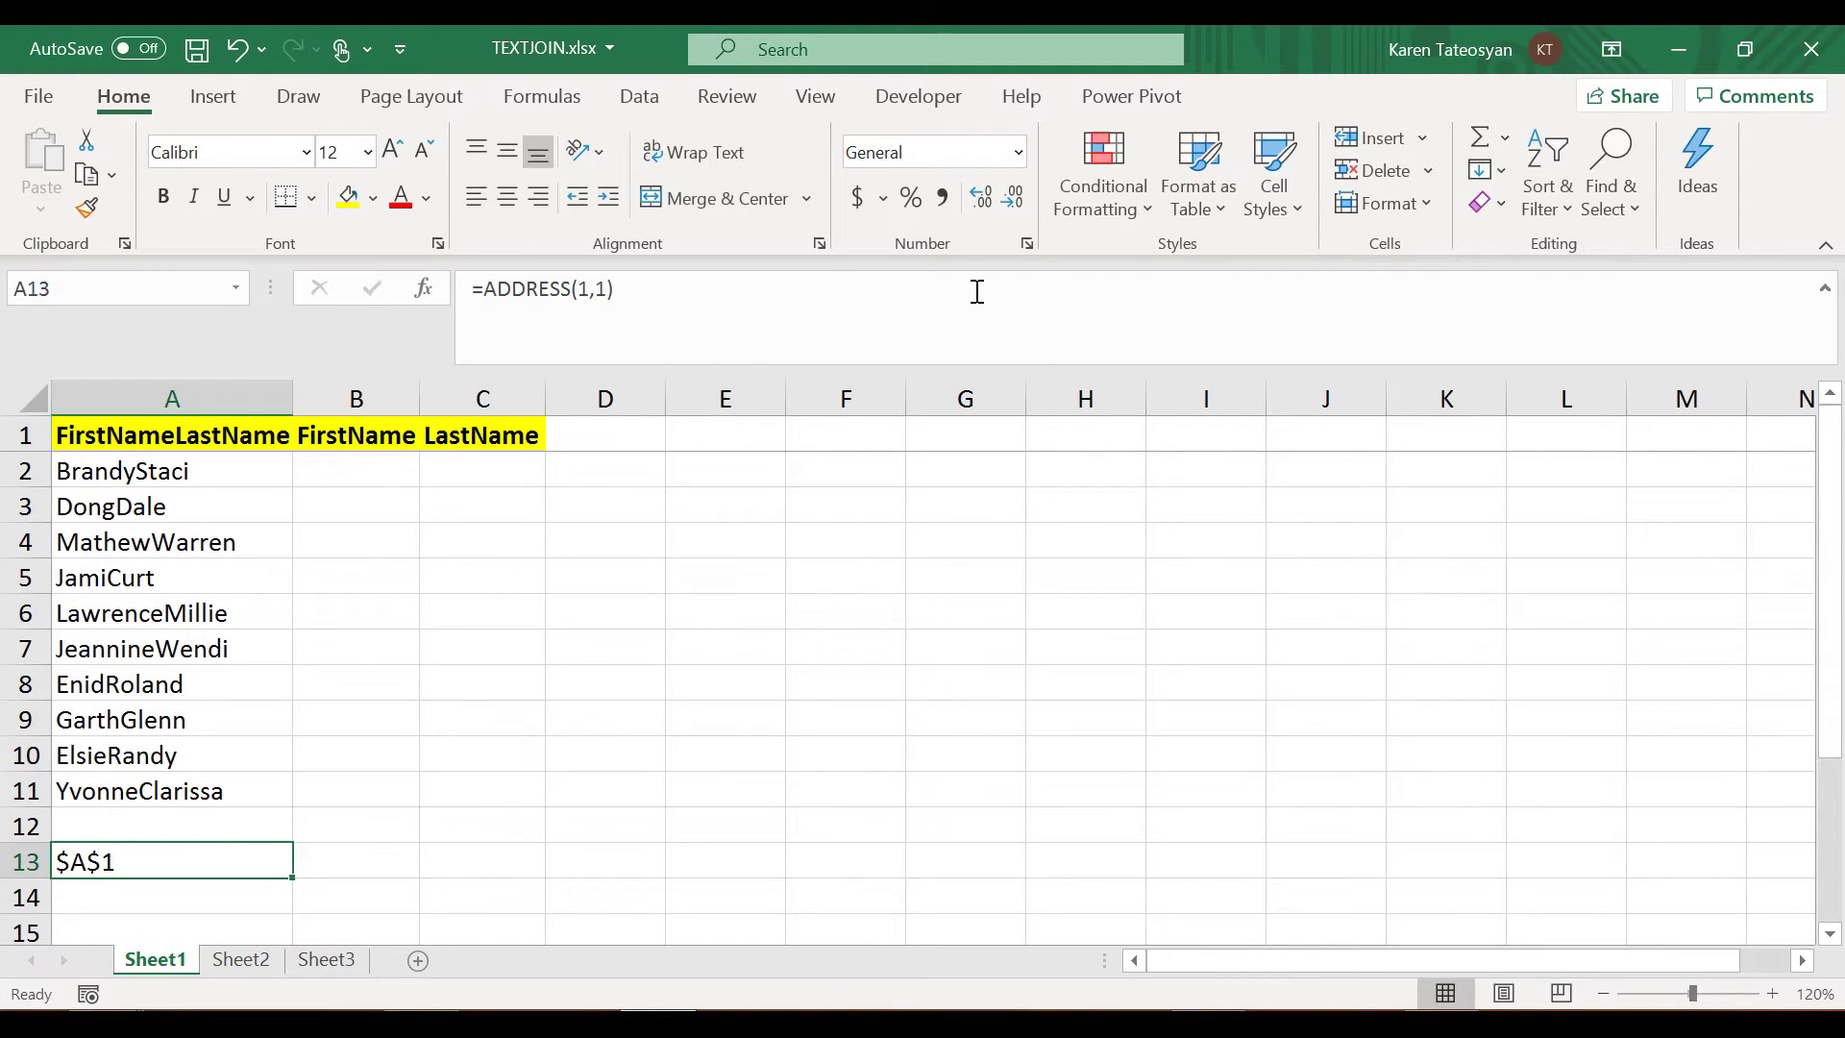
double_click(196, 862)
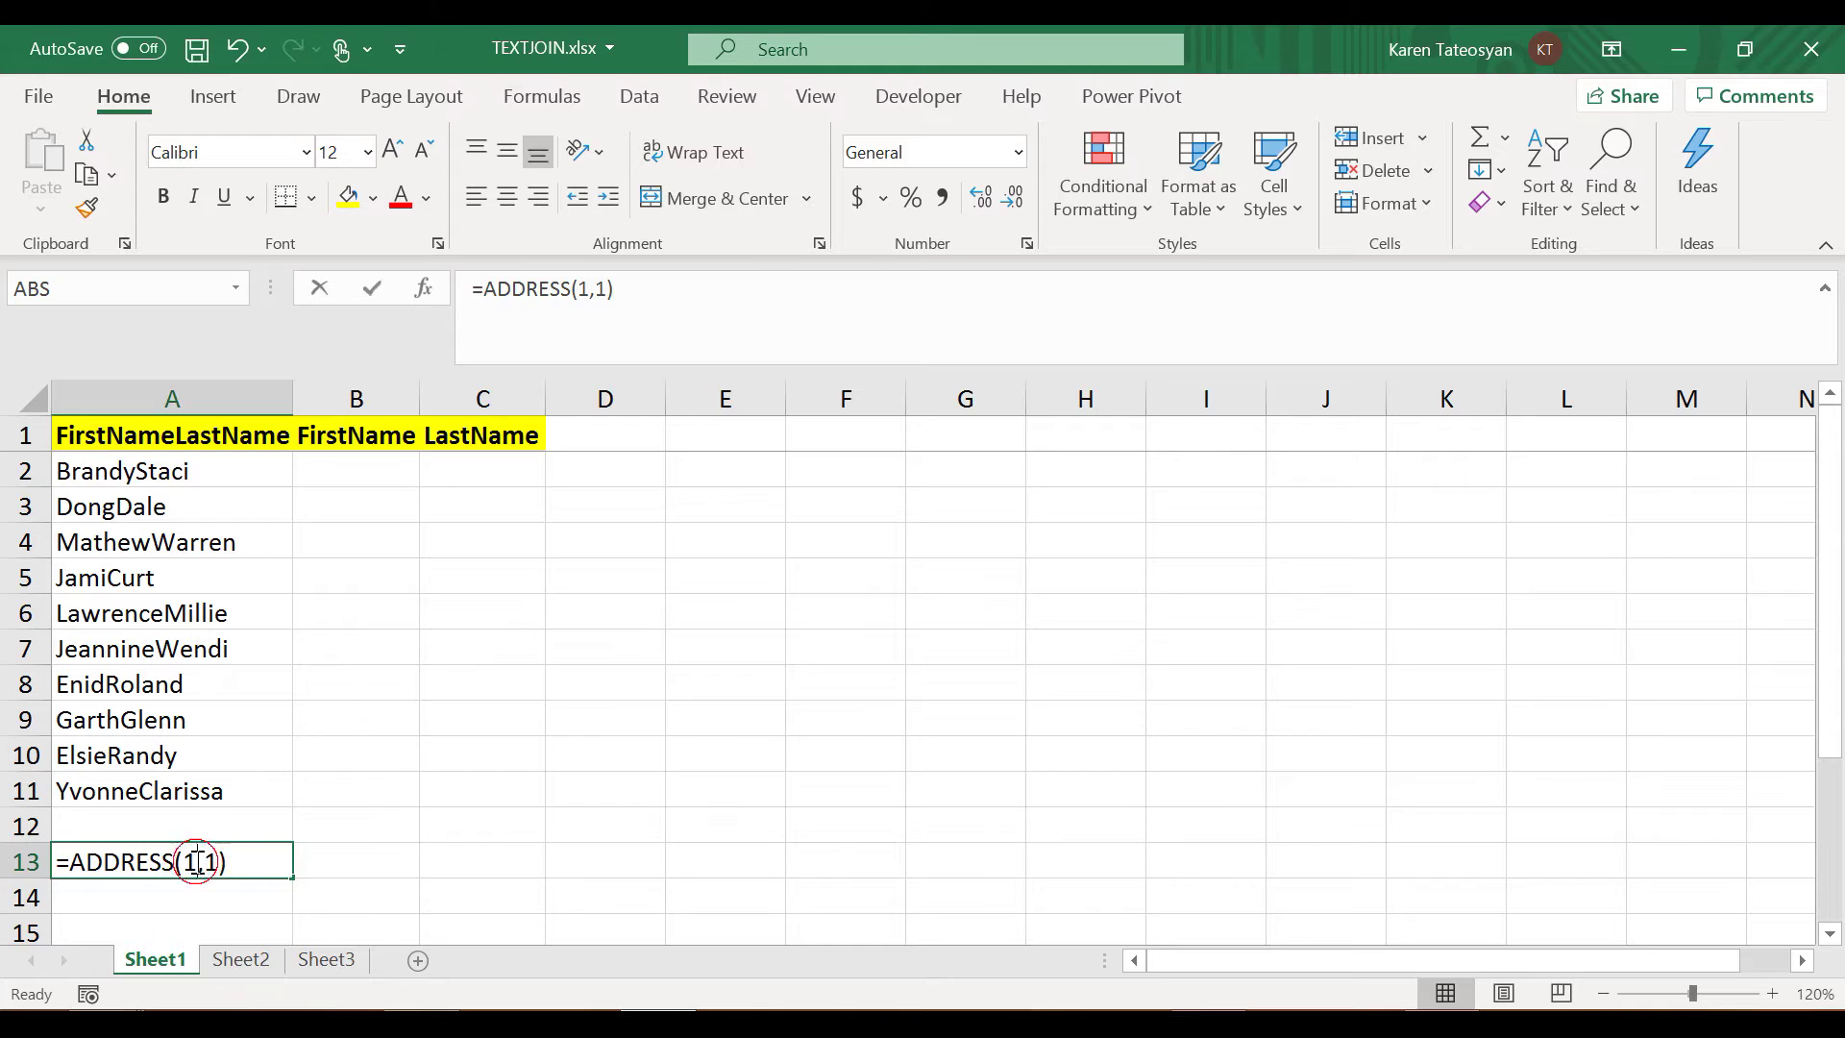
click(220, 862)
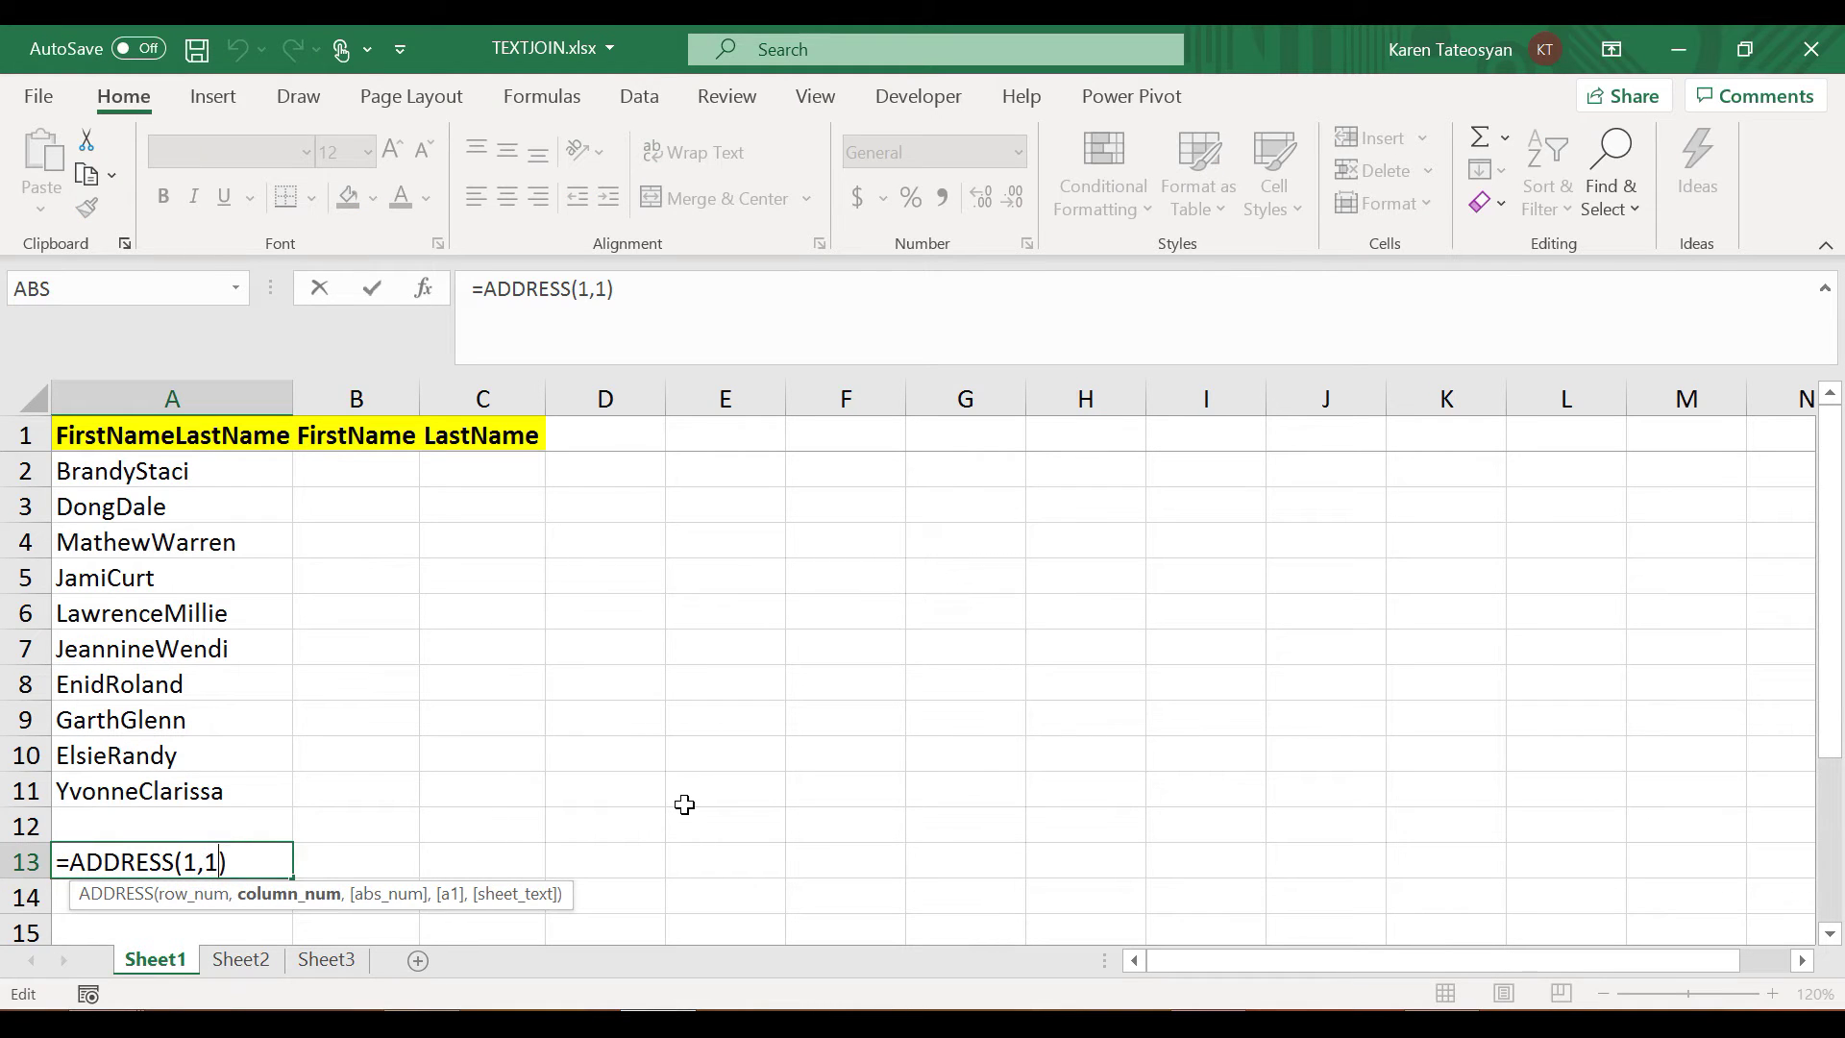
text(,)
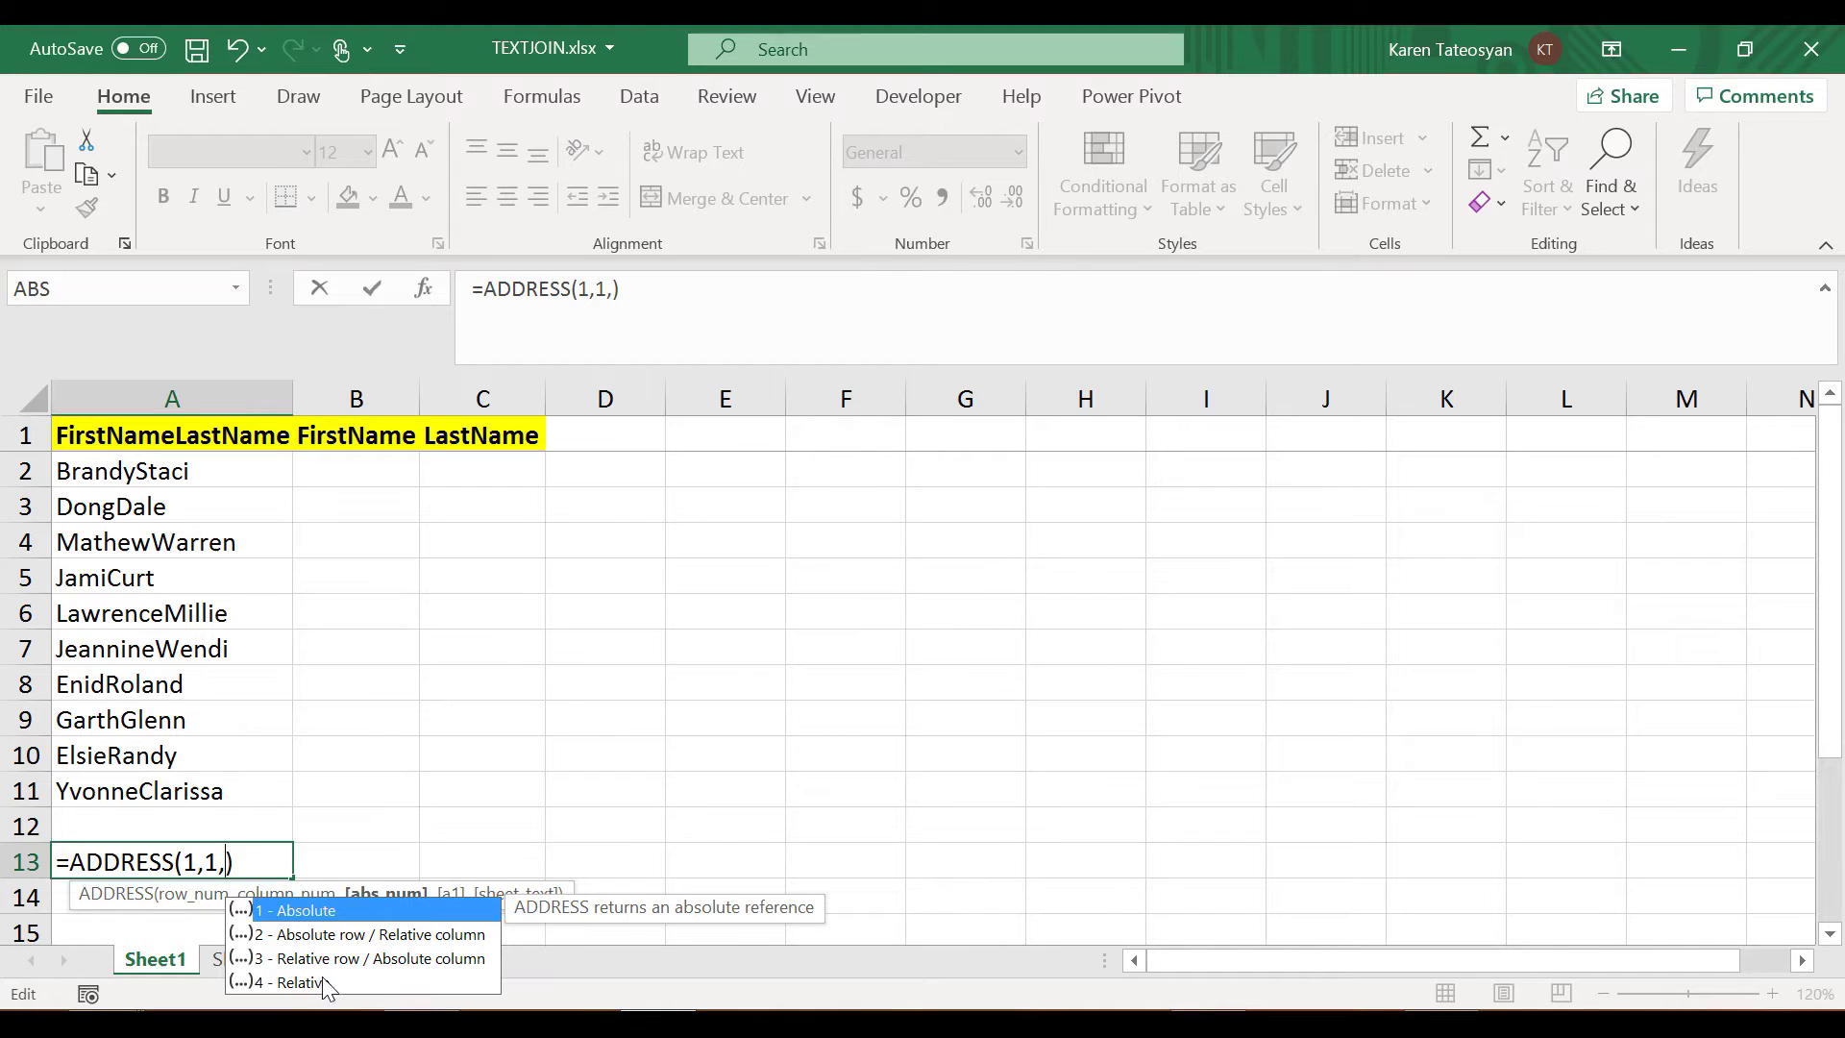
text(4)
key(Return)
key(Up)
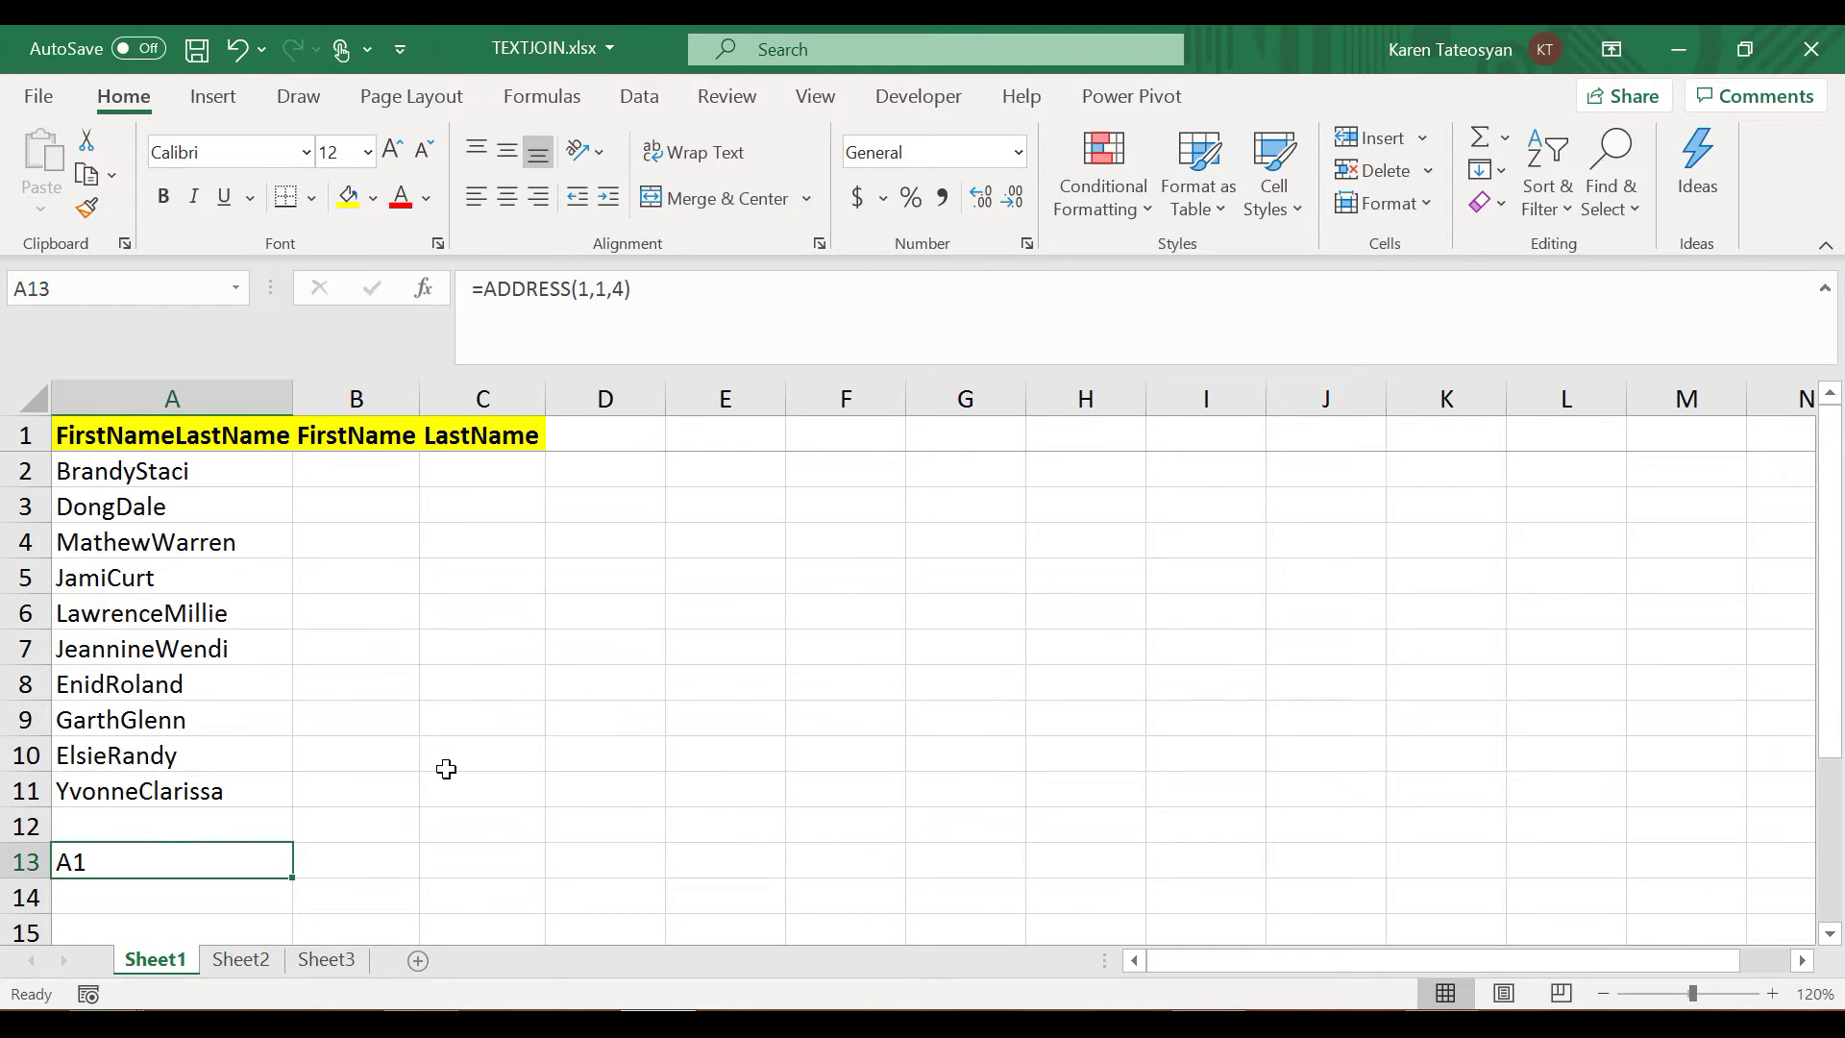
Change A13's formula to =LEFT(ADDRESS(1,1,4),1) to return just the letter A
click(487, 294)
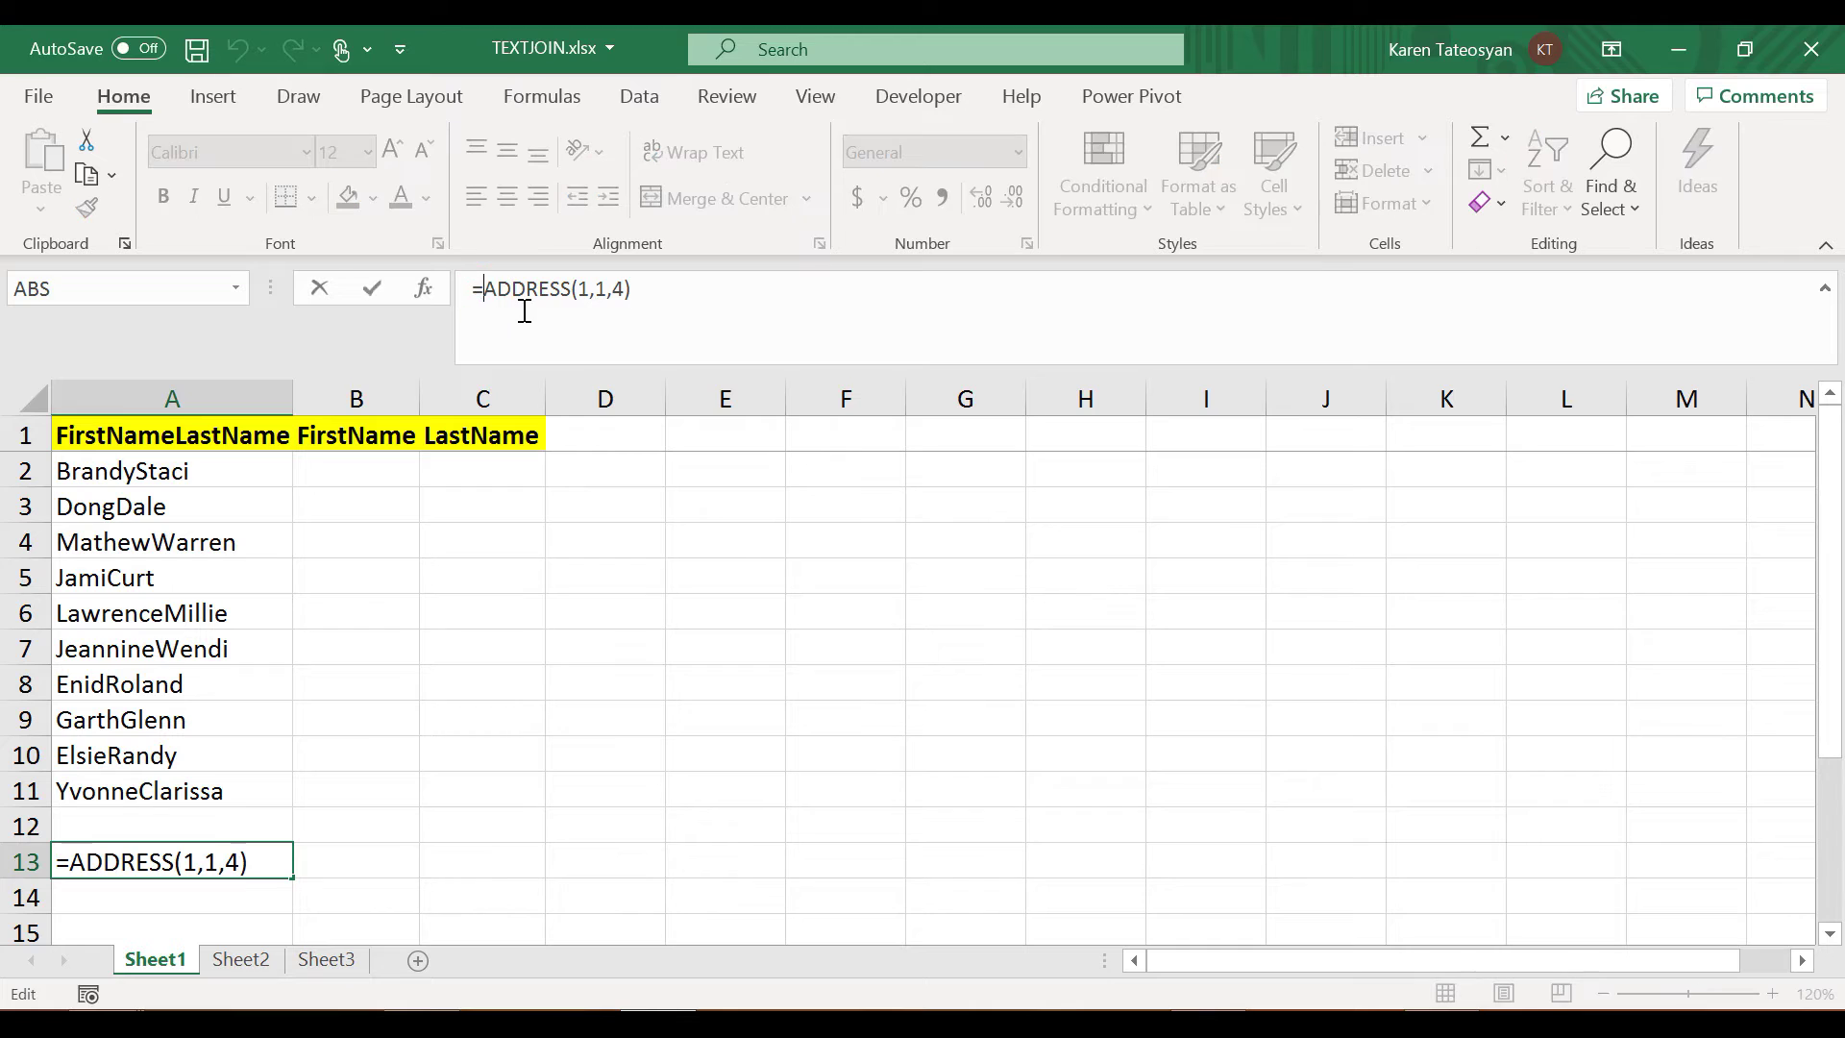
text(left()
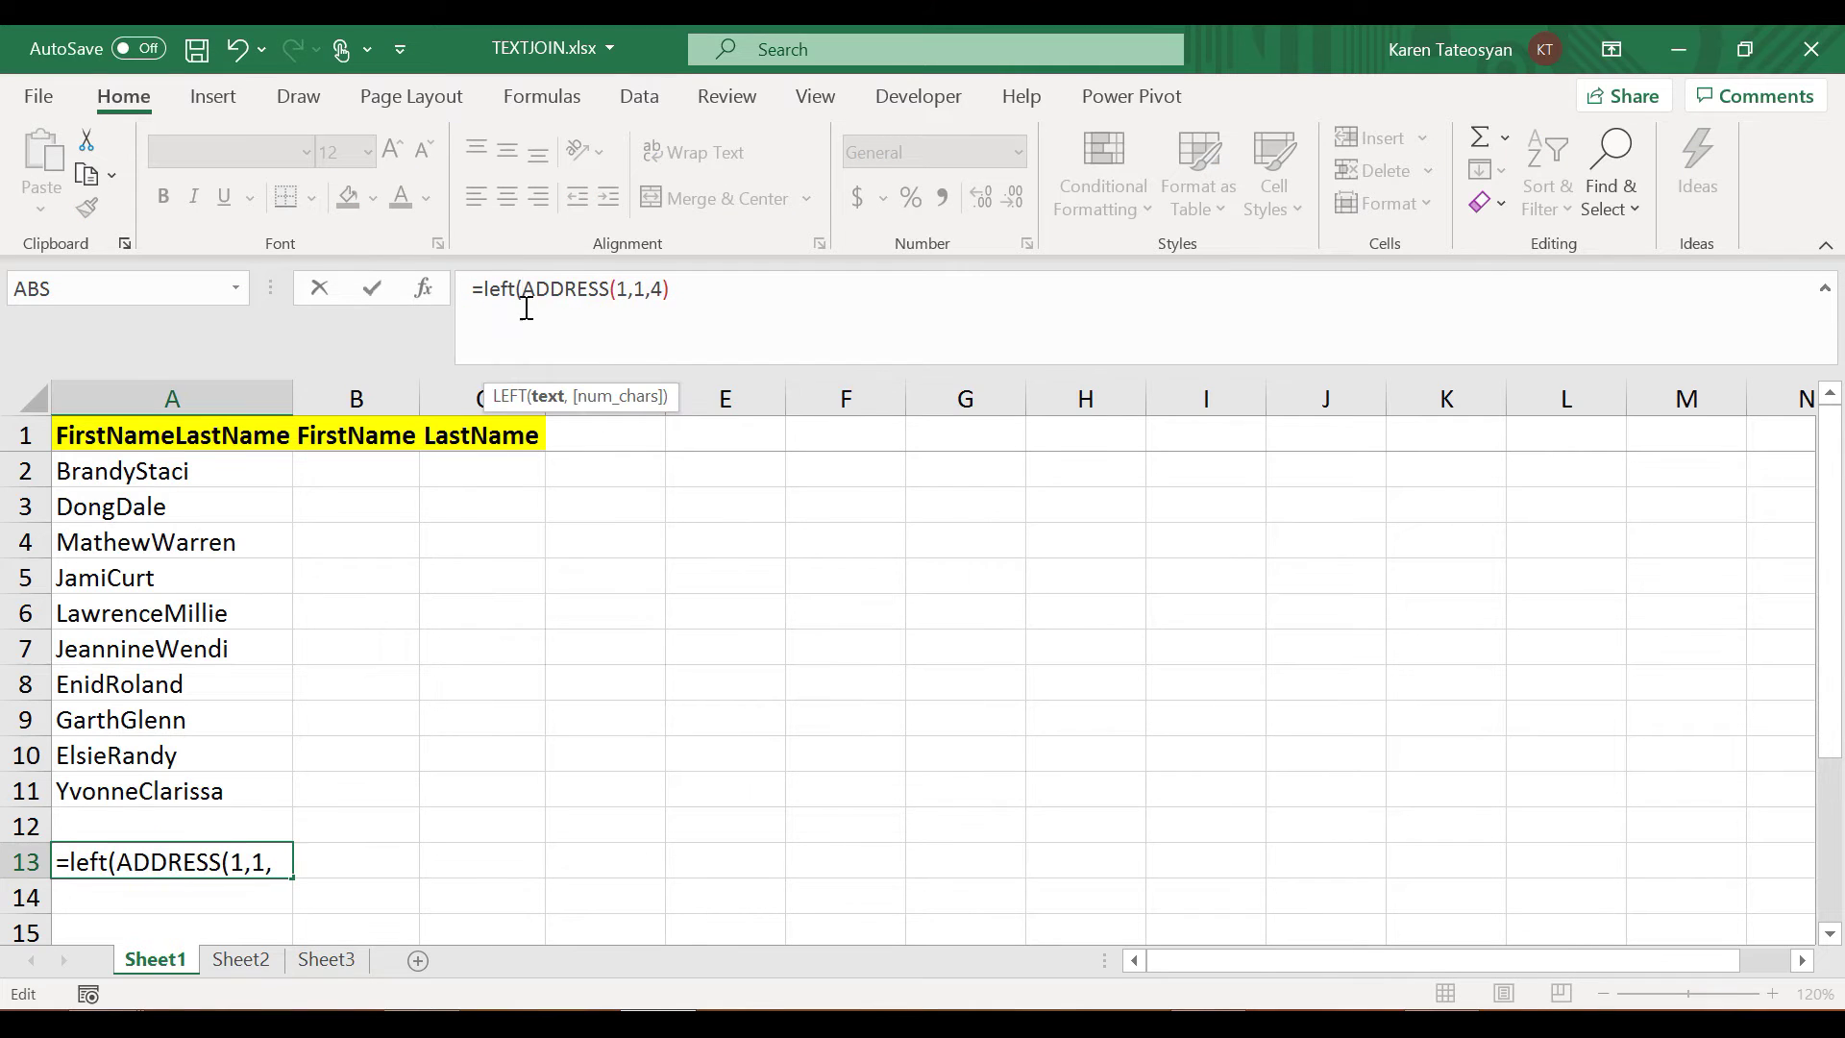
click(749, 293)
text(1)
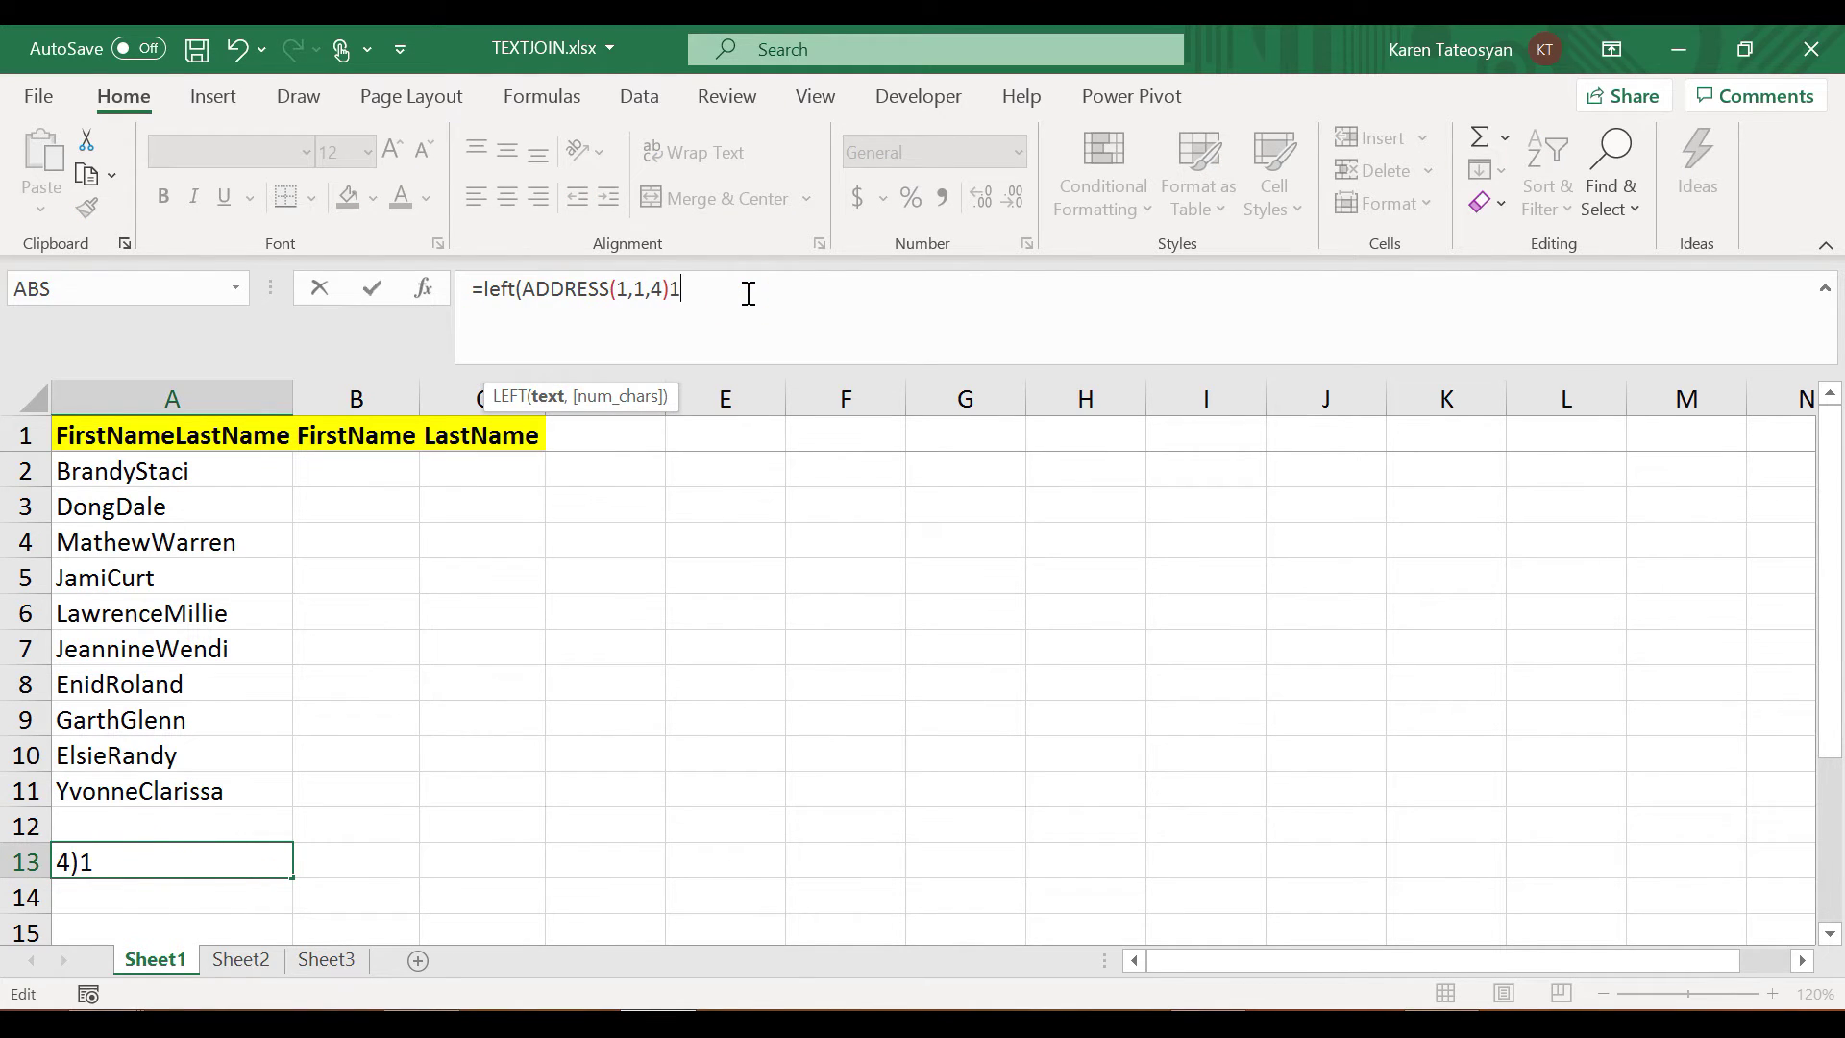
text(,1,4)
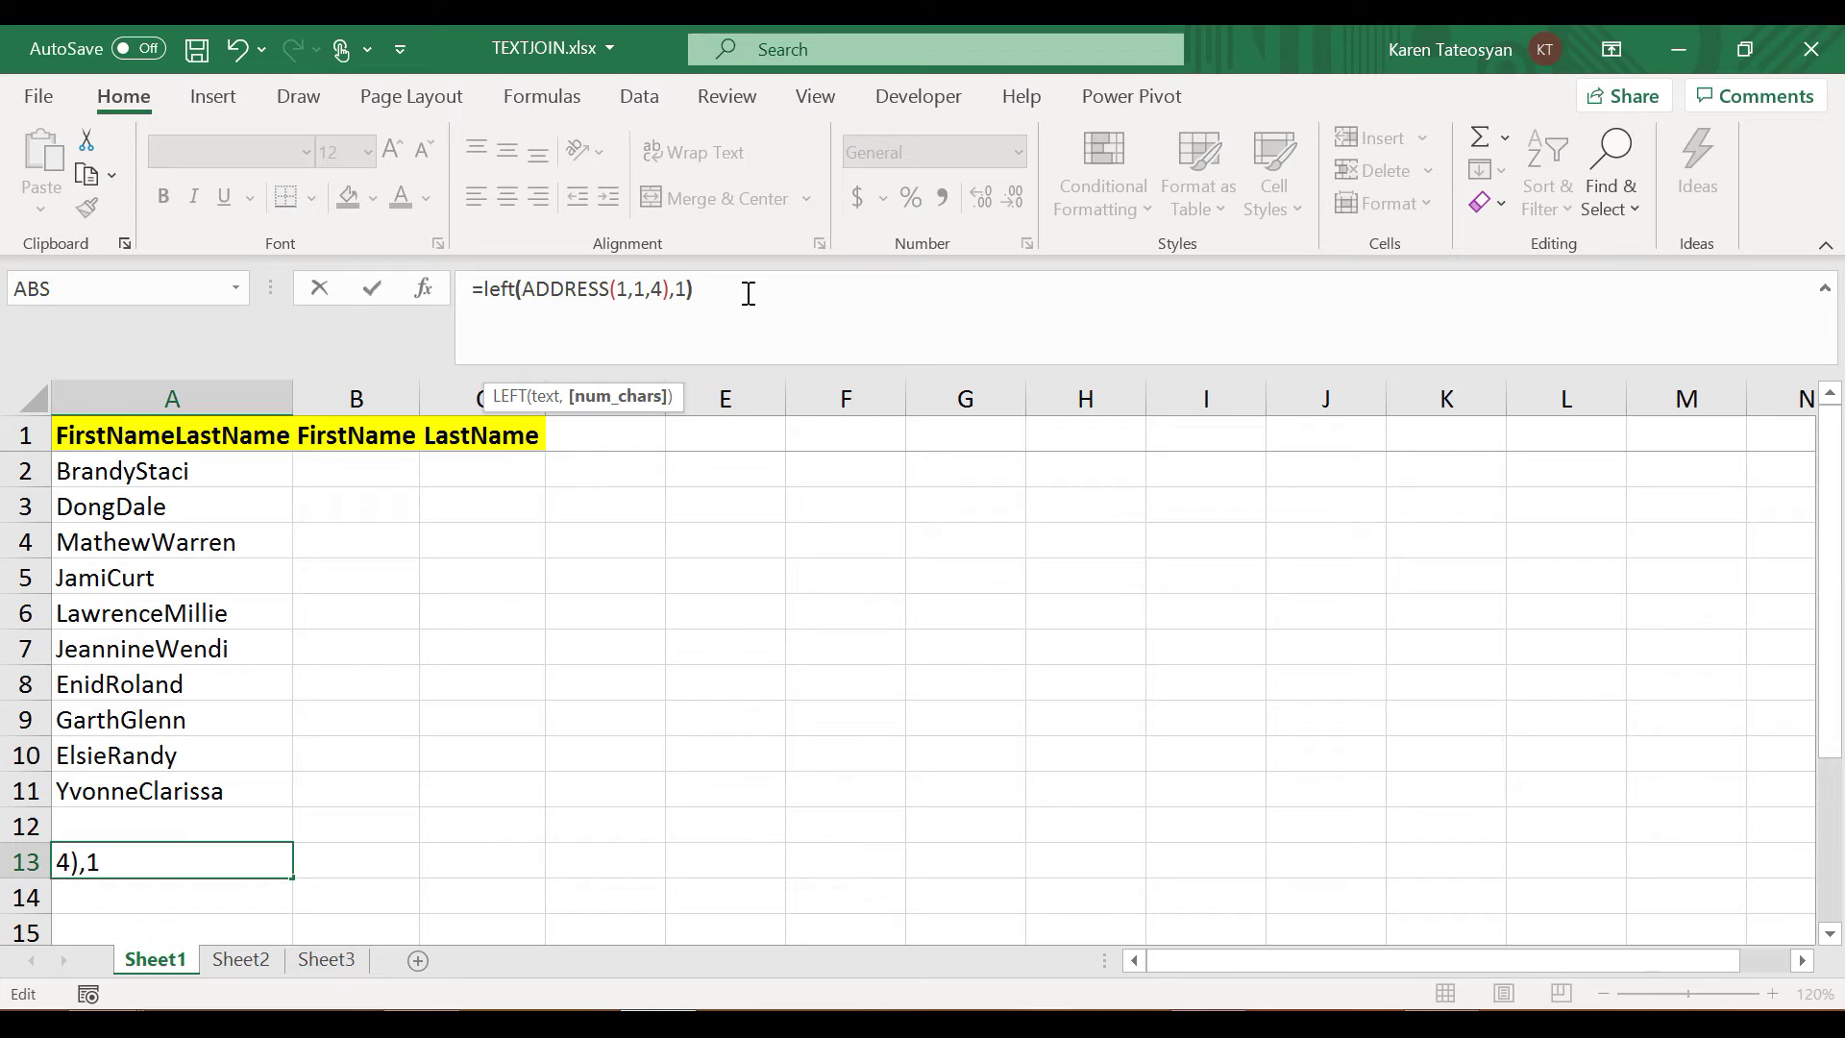
text())
key(Return)
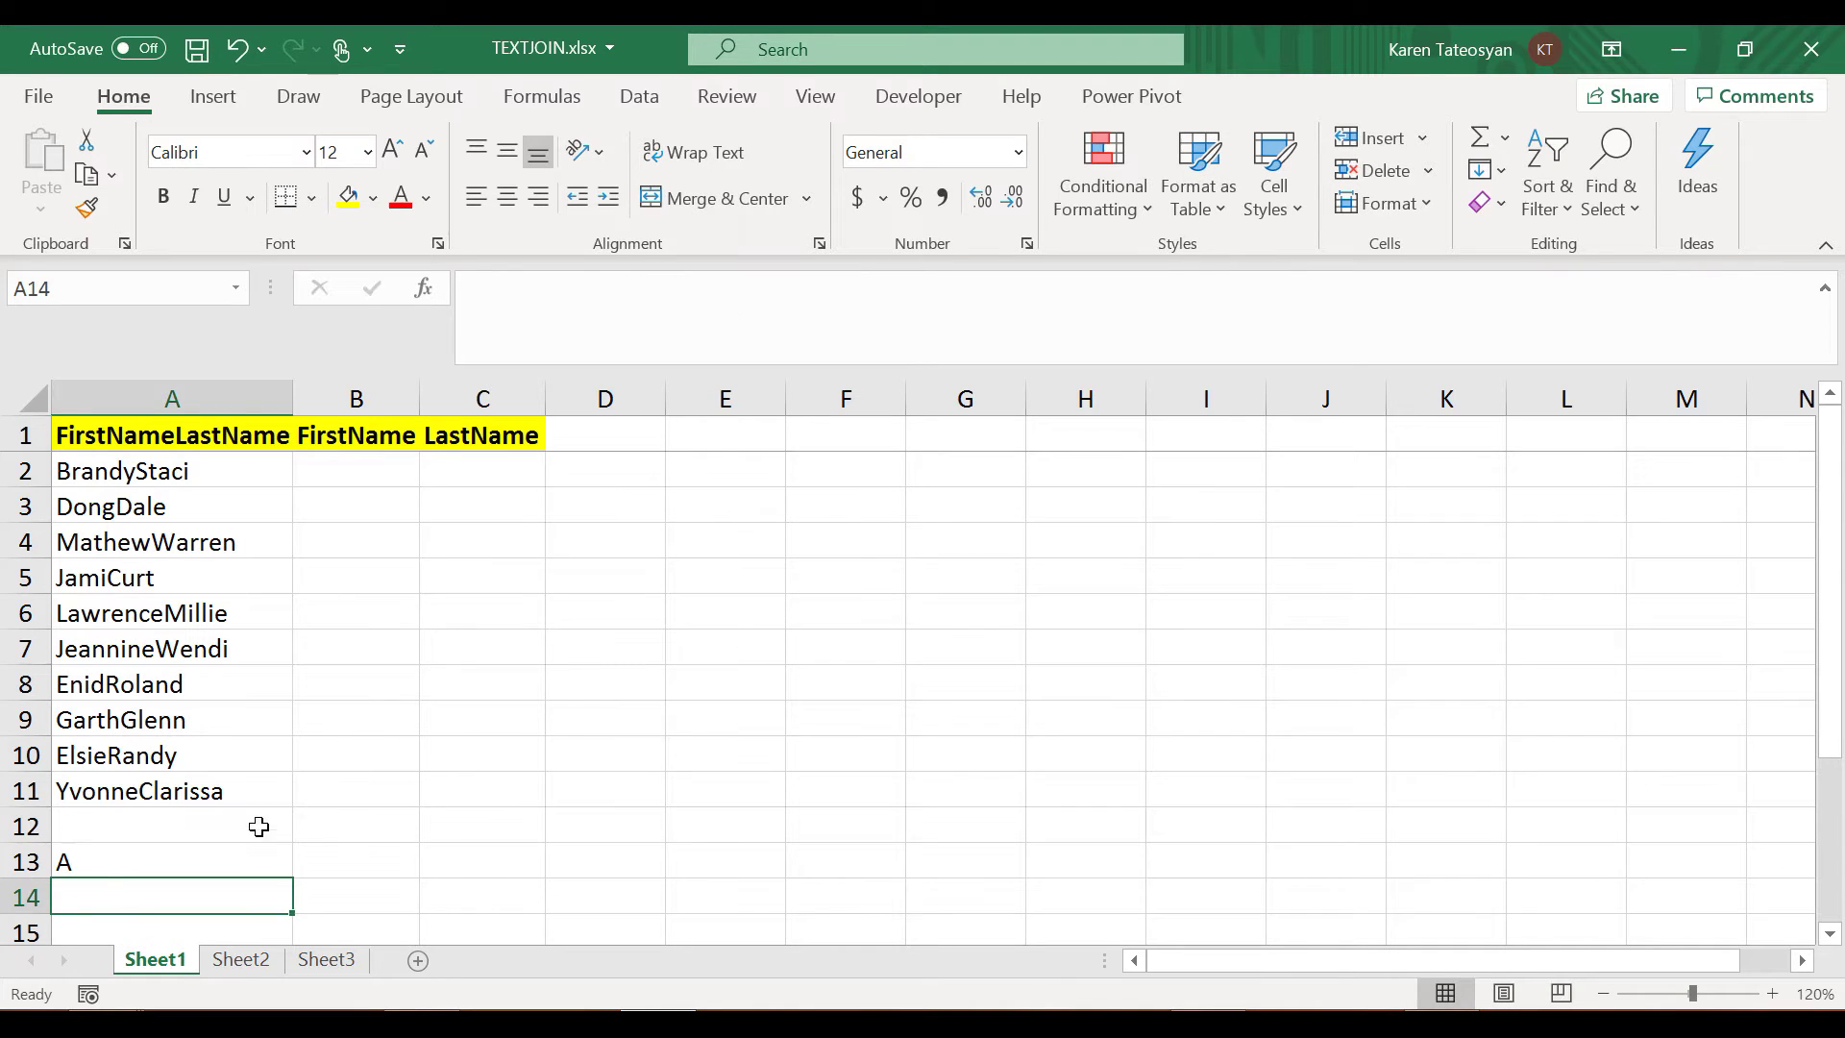
Fill A13's formula across to H13 as a test, then delete B13:H13 and reselect A13
click(247, 856)
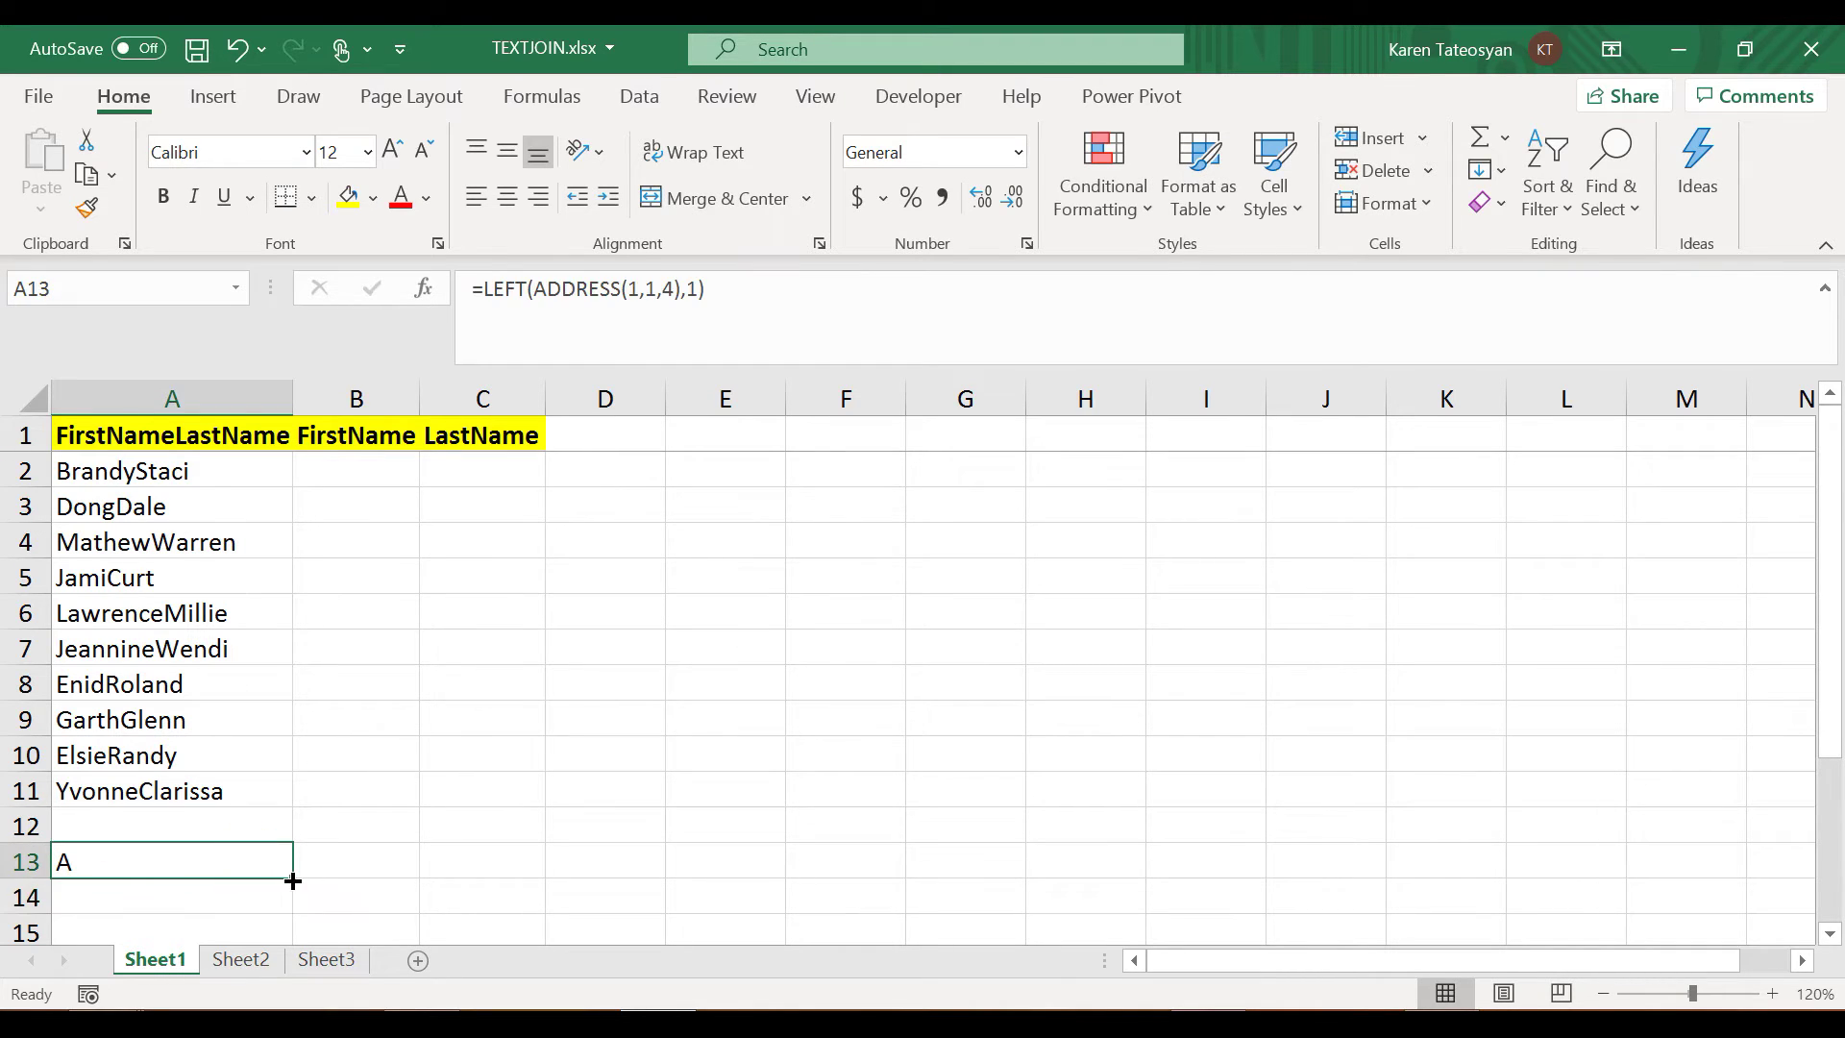
drag(293, 882, 1101, 901)
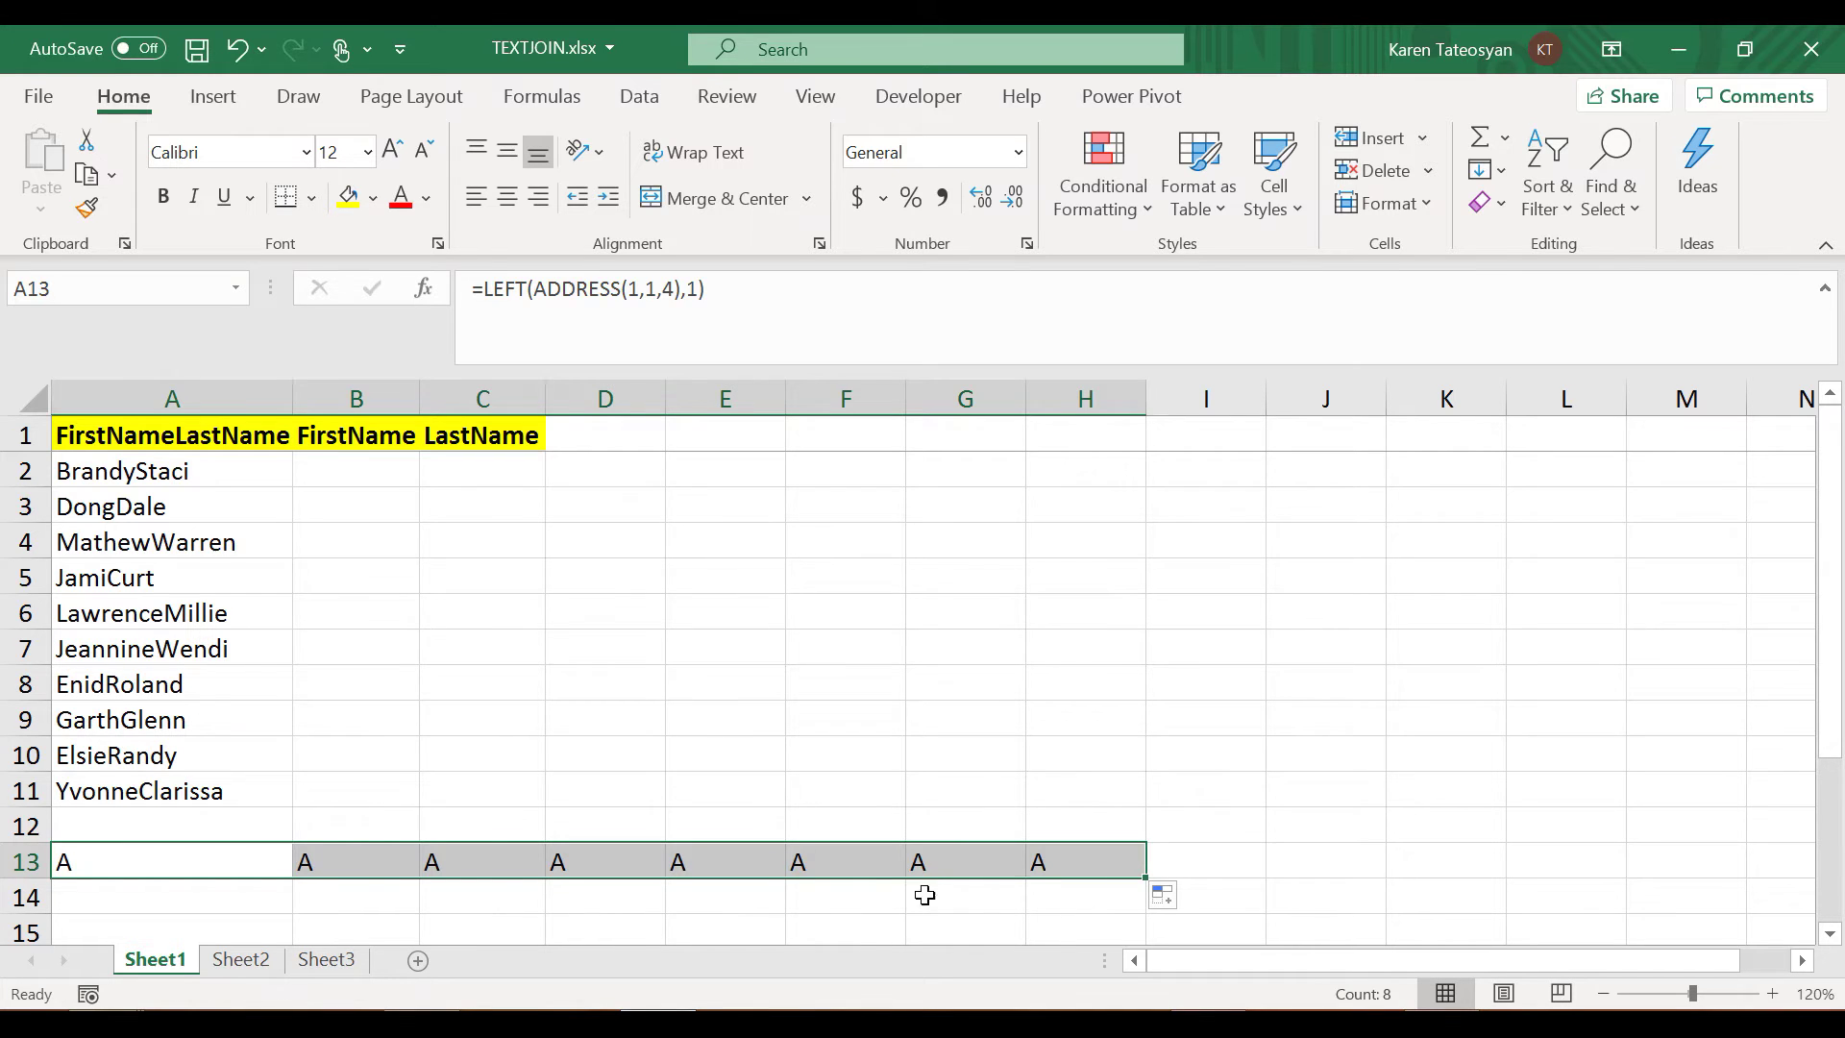
click(218, 859)
click(345, 858)
click(452, 861)
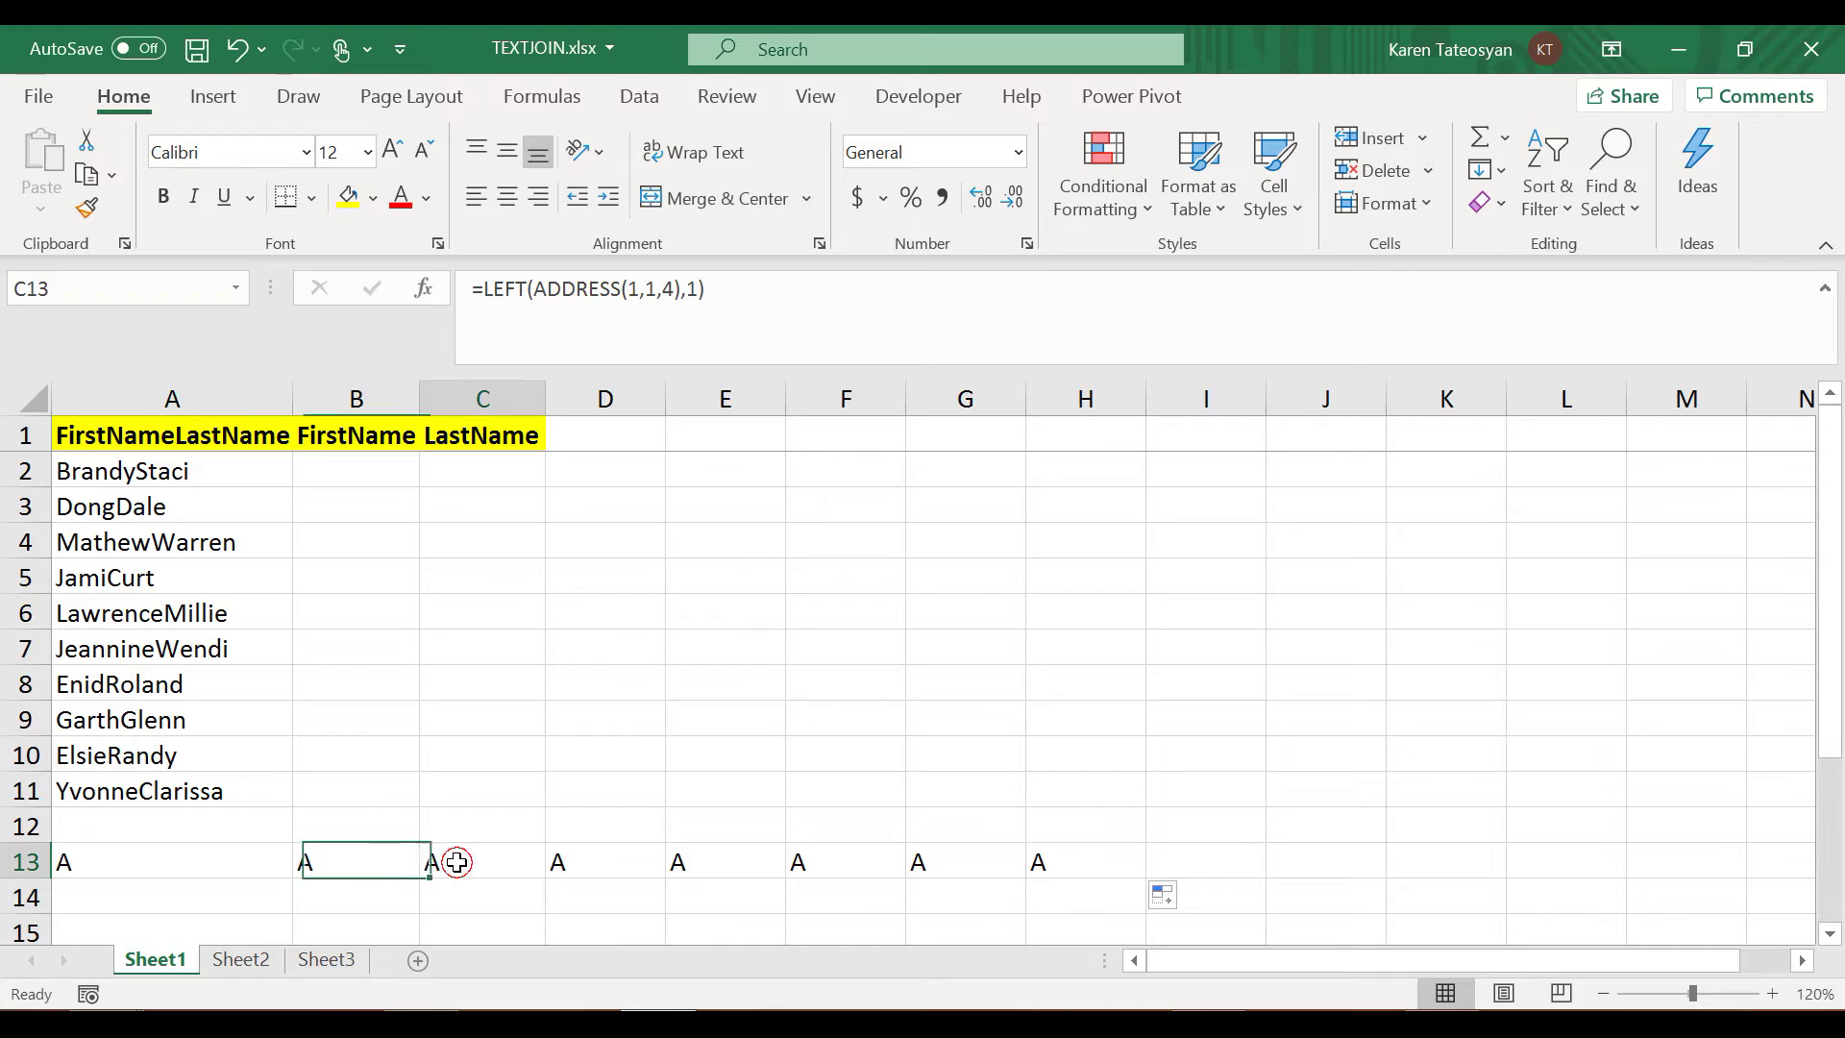
click(568, 860)
drag(363, 865, 1053, 862)
key(Delete)
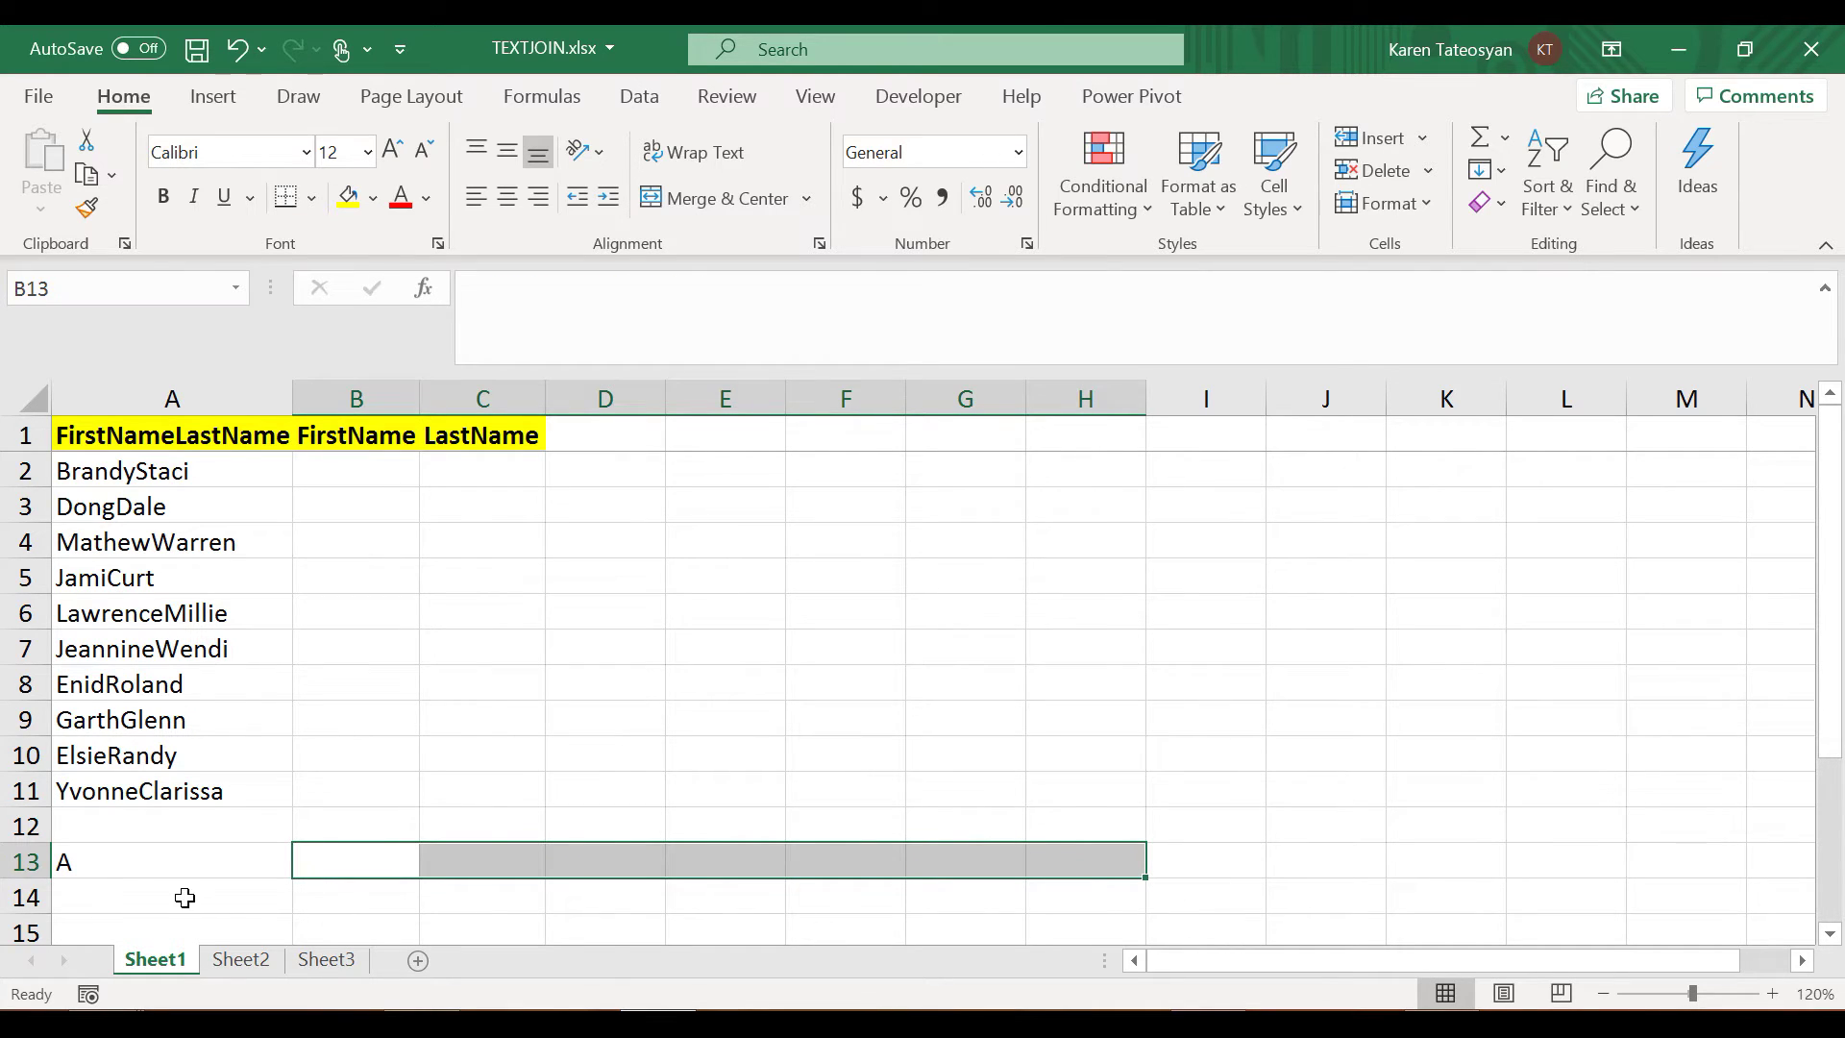
click(188, 875)
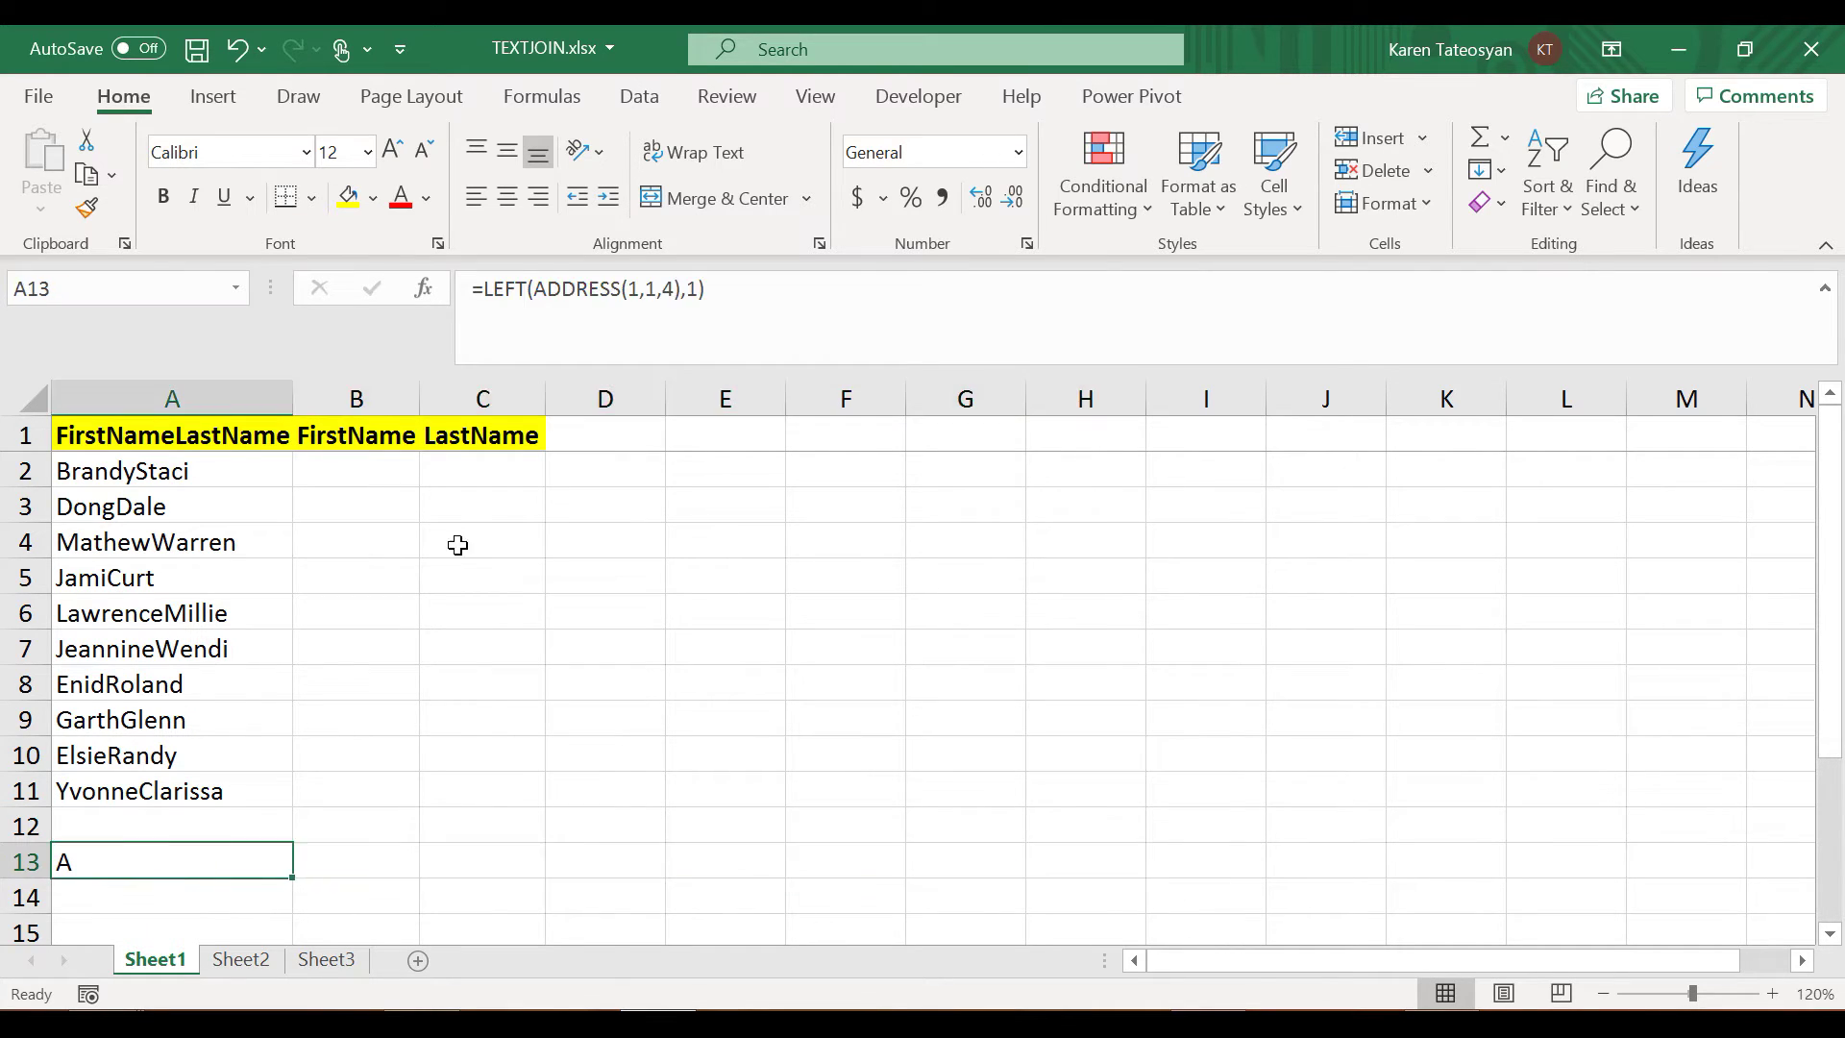
Replace the fixed column number with COLUMN(A1): =LEFT(ADDRESS(1,COLUMN(A1),4),1)
click(654, 288)
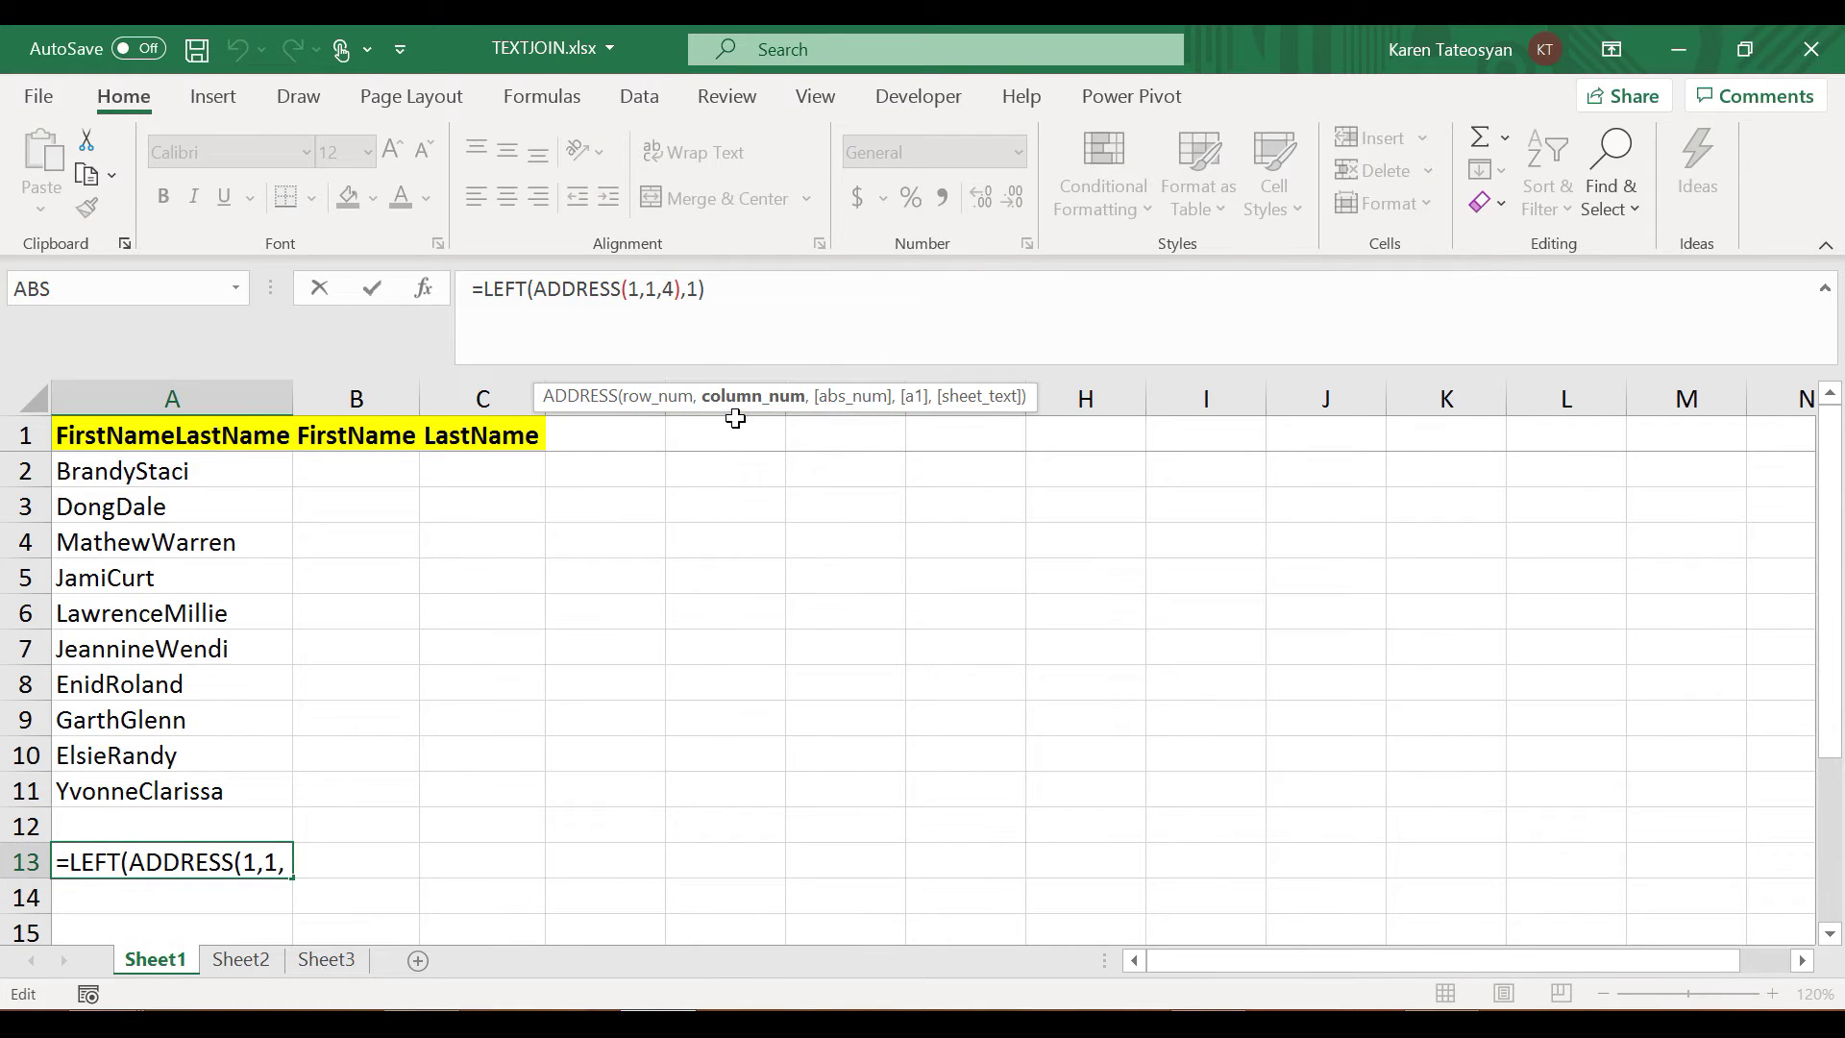
key(BackSpace)
text(column)
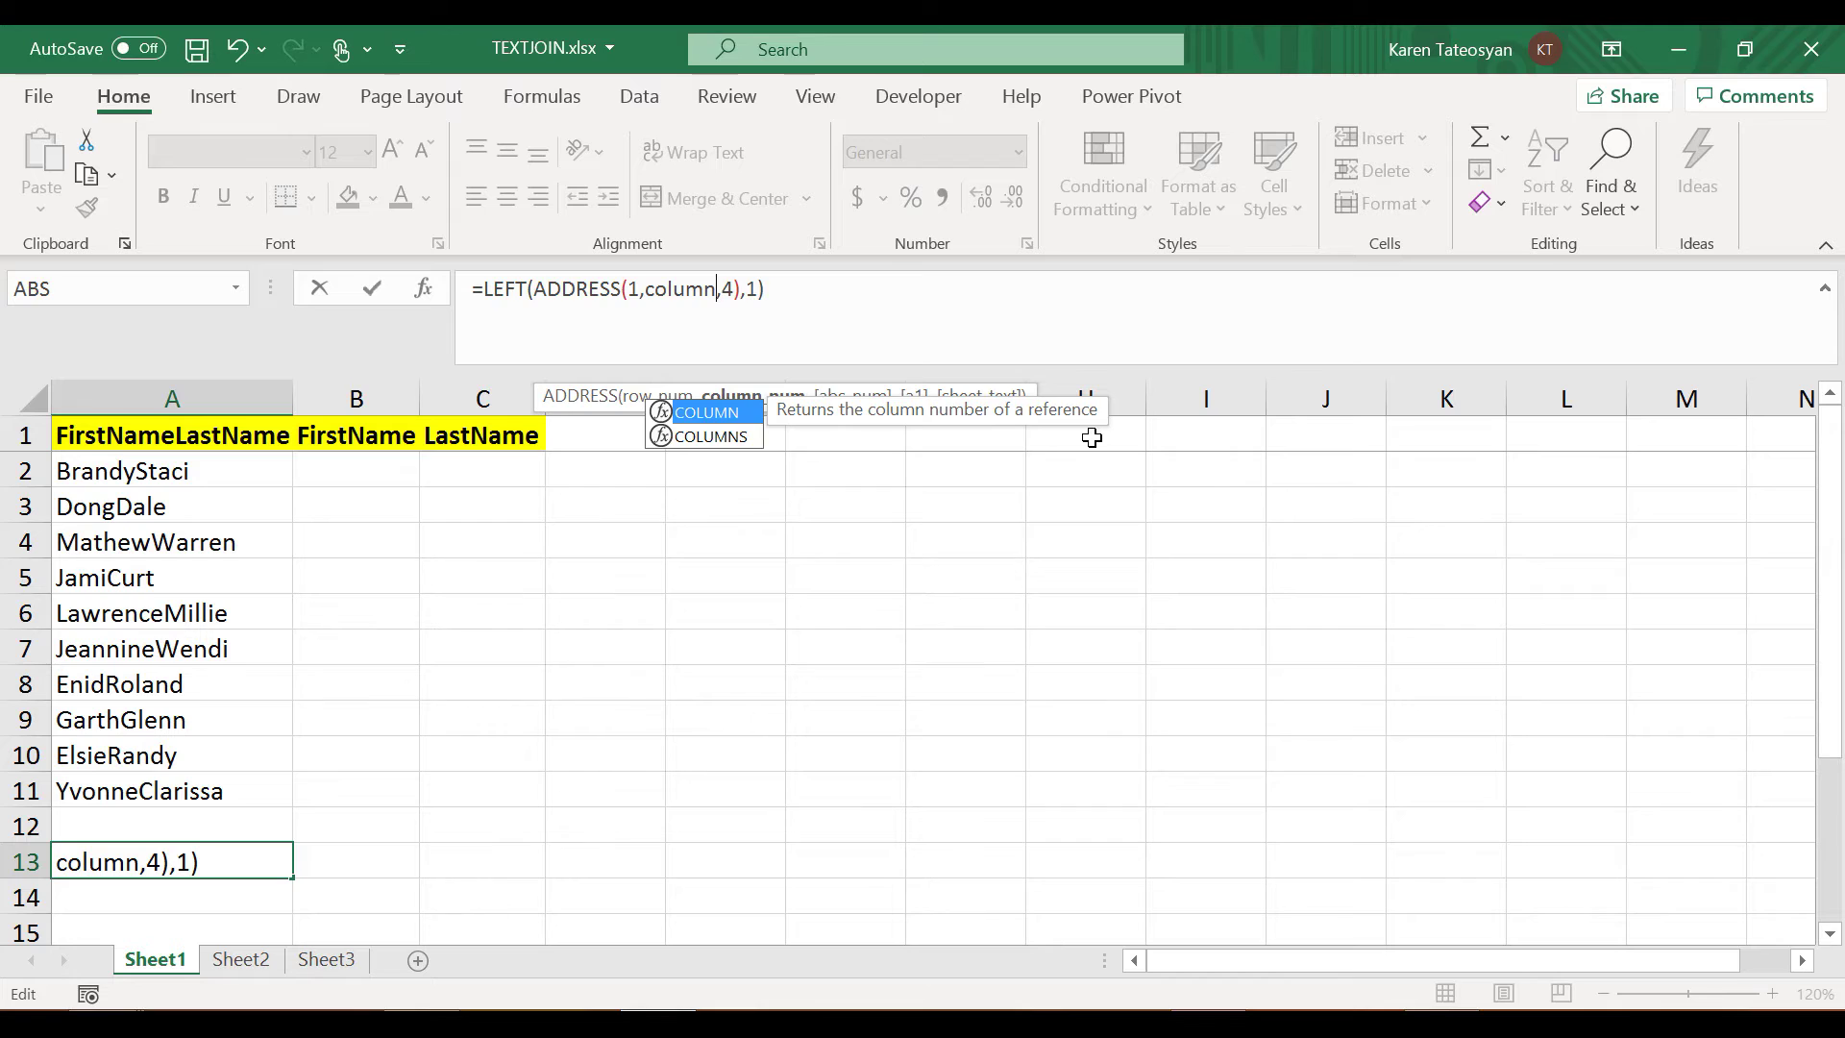
text(()
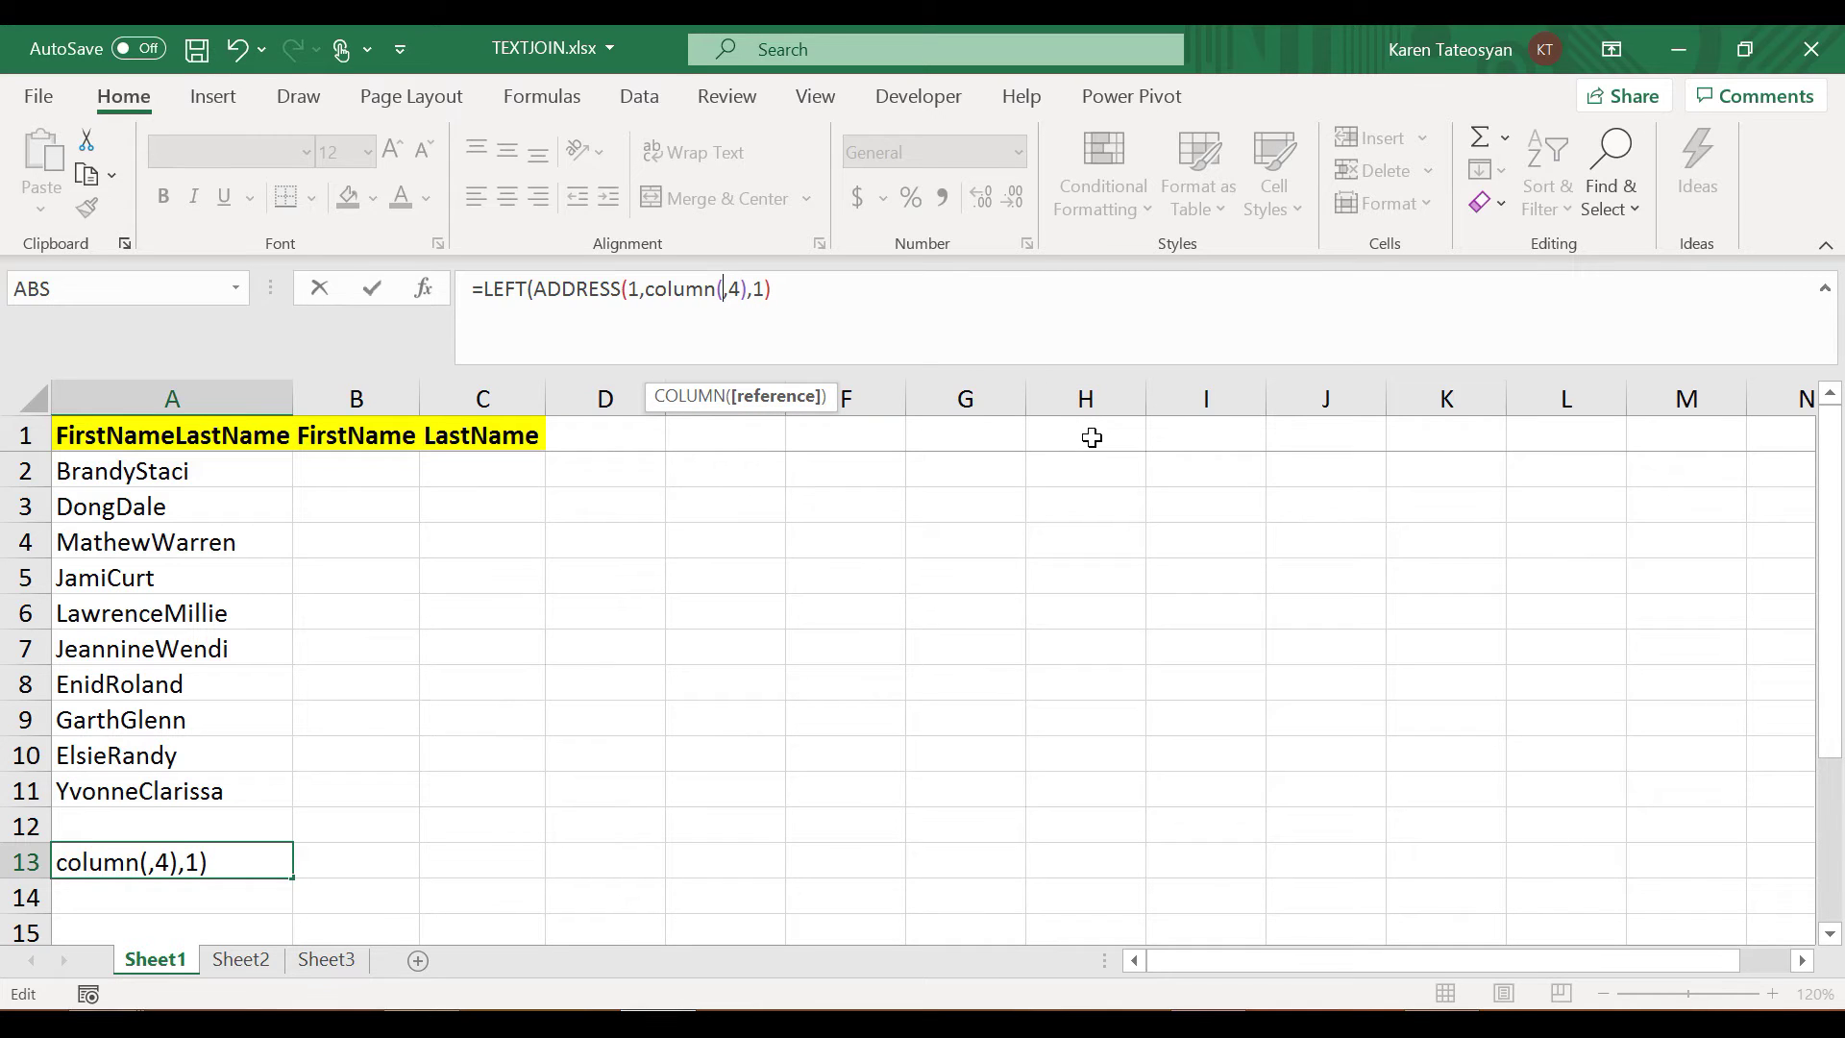
text(a1))
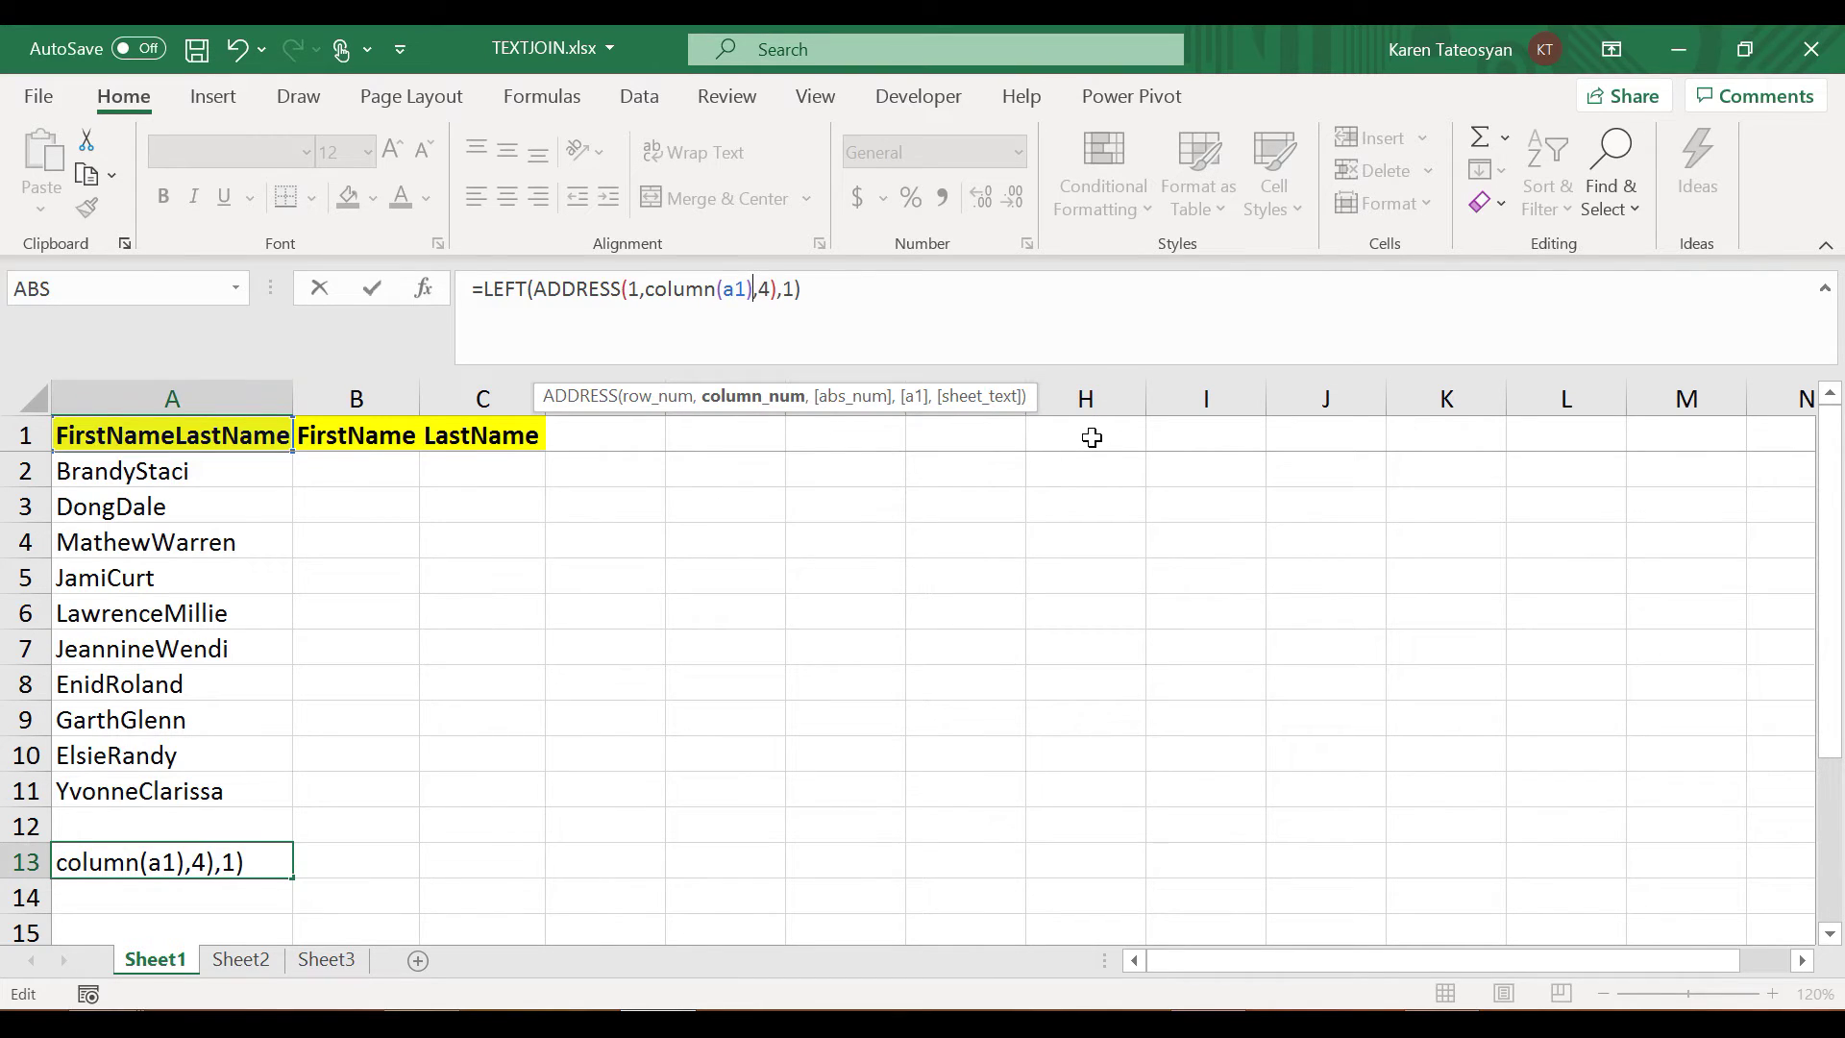
click(1007, 299)
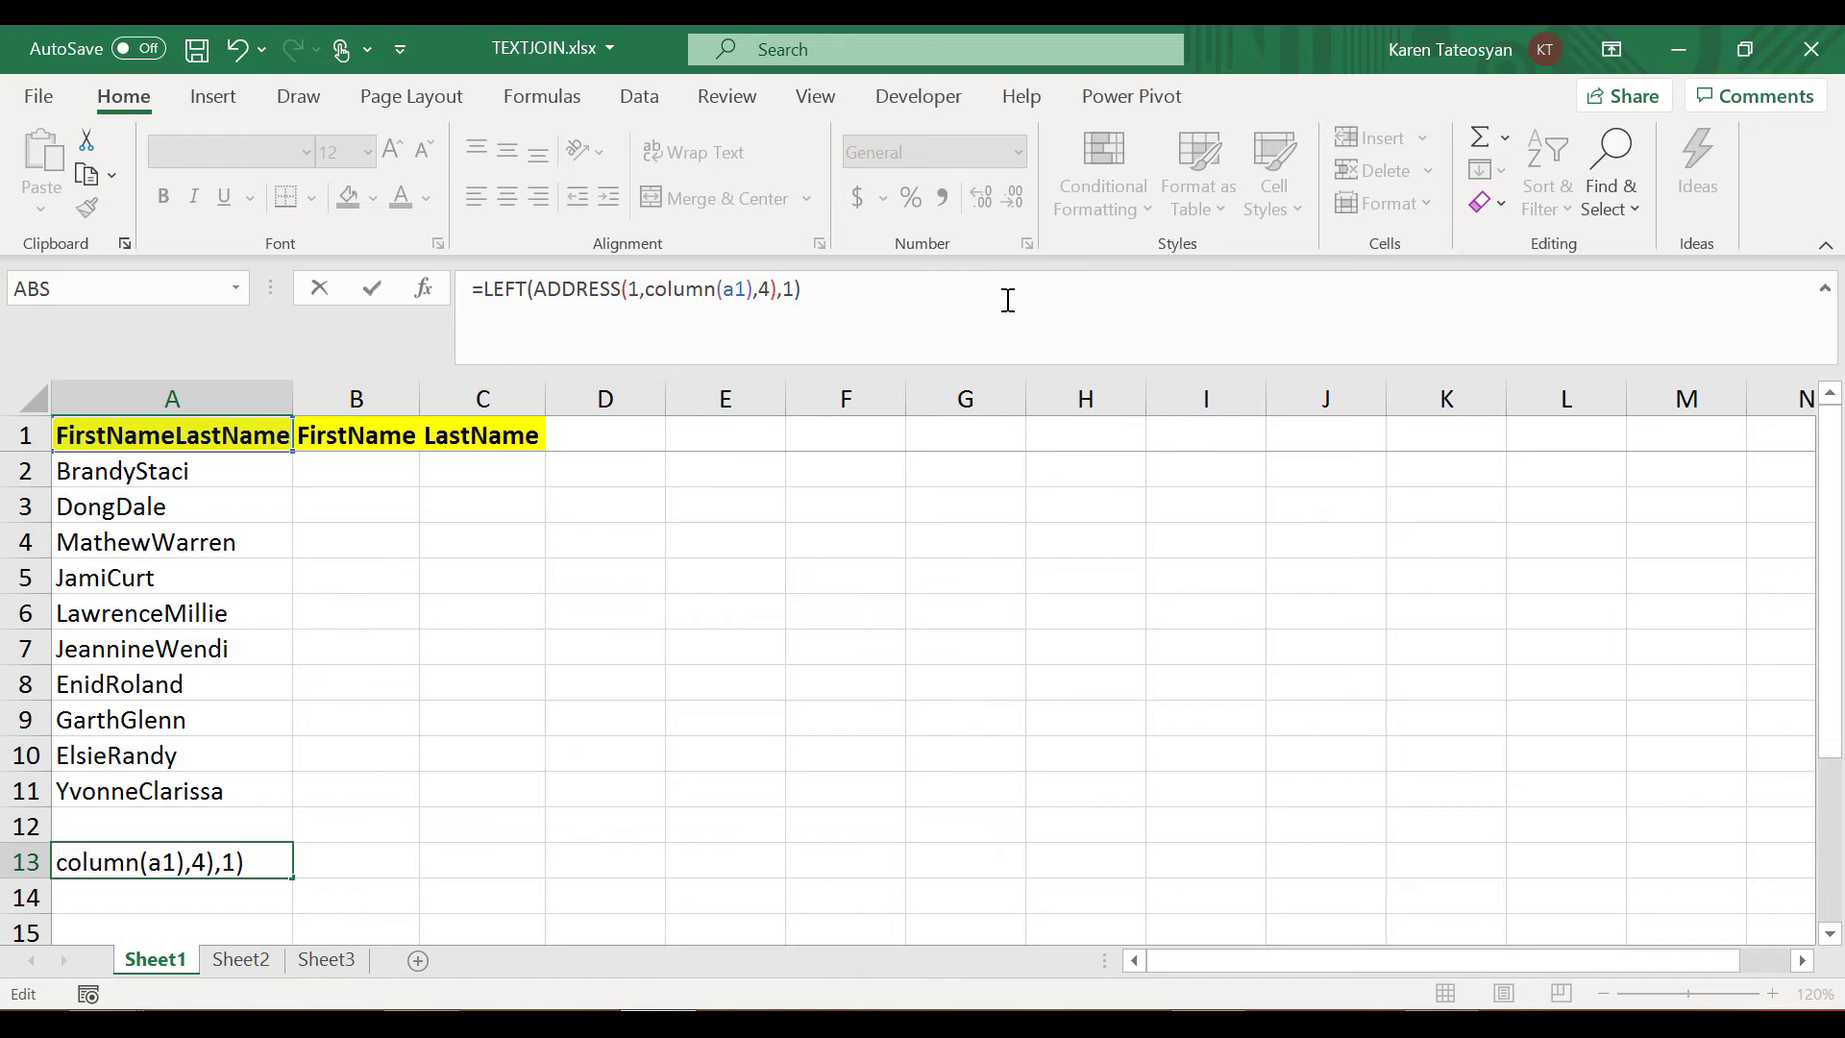
key(Return)
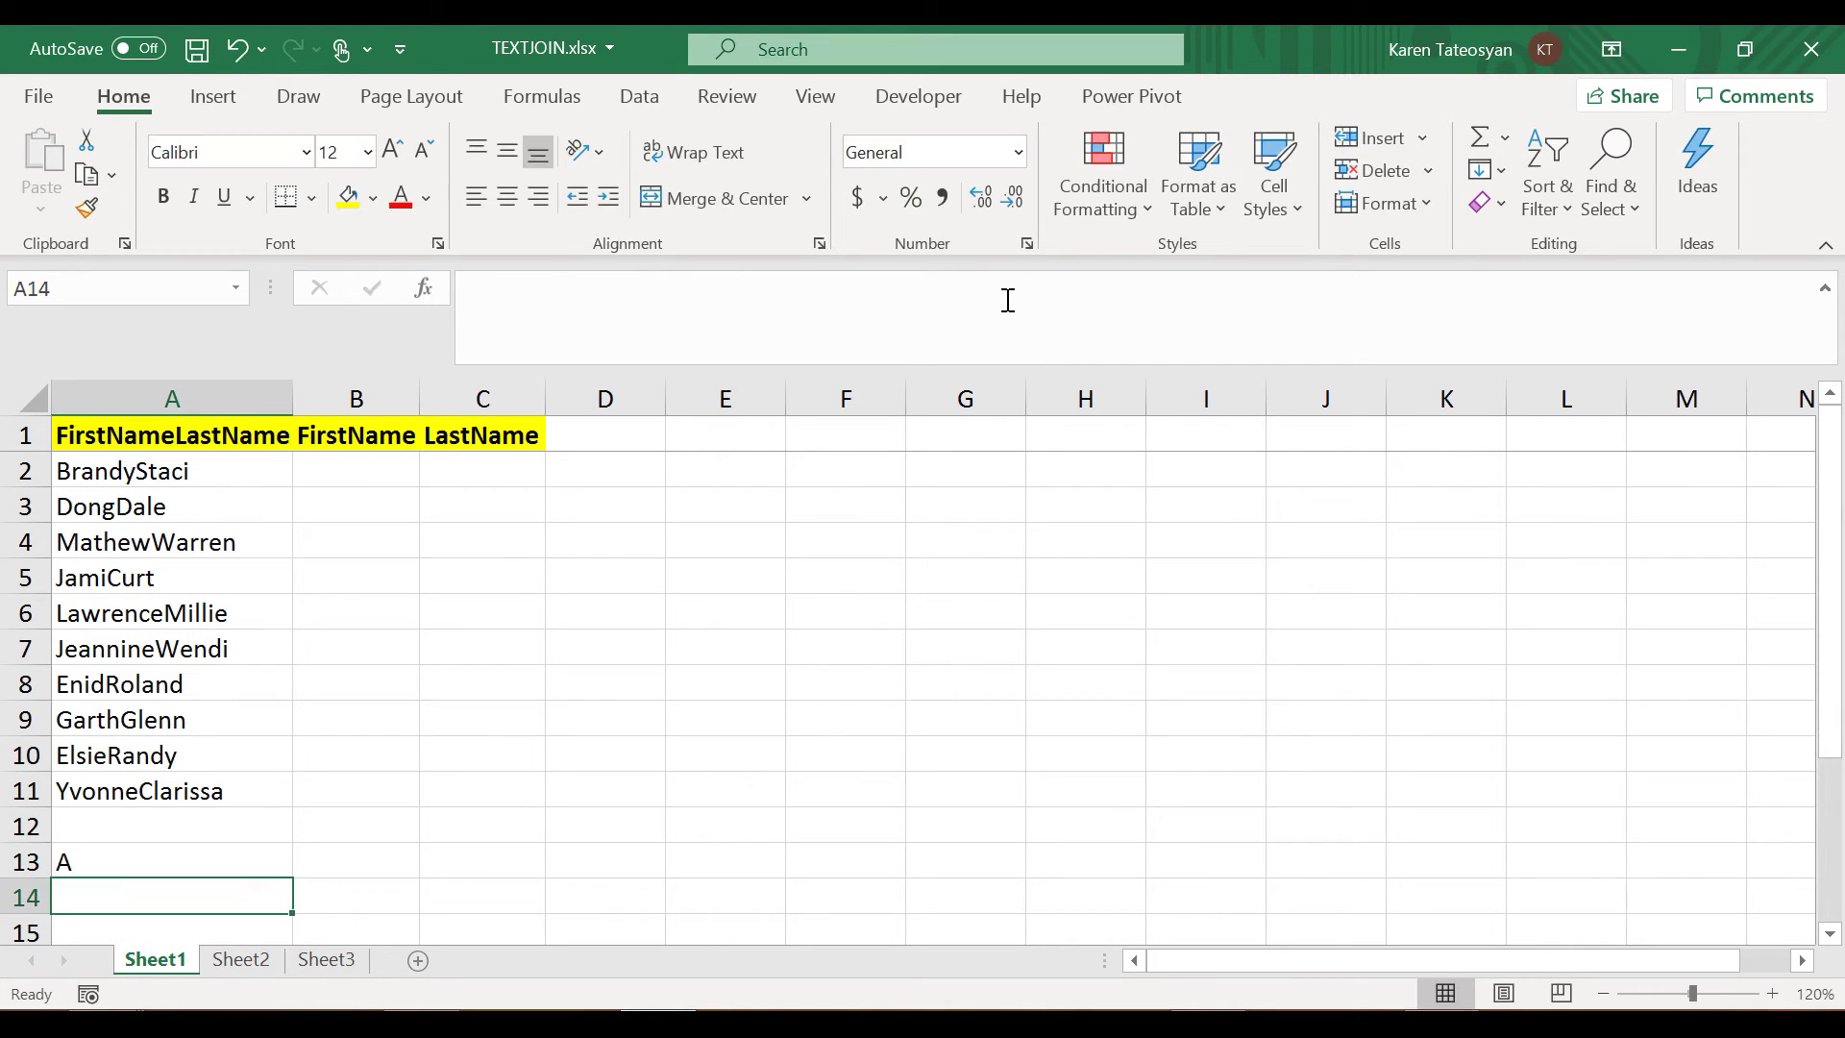
Fill the formula to F13 as a test, delete B13:F13, and reopen A13's formula for editing
click(247, 862)
drag(298, 883, 898, 882)
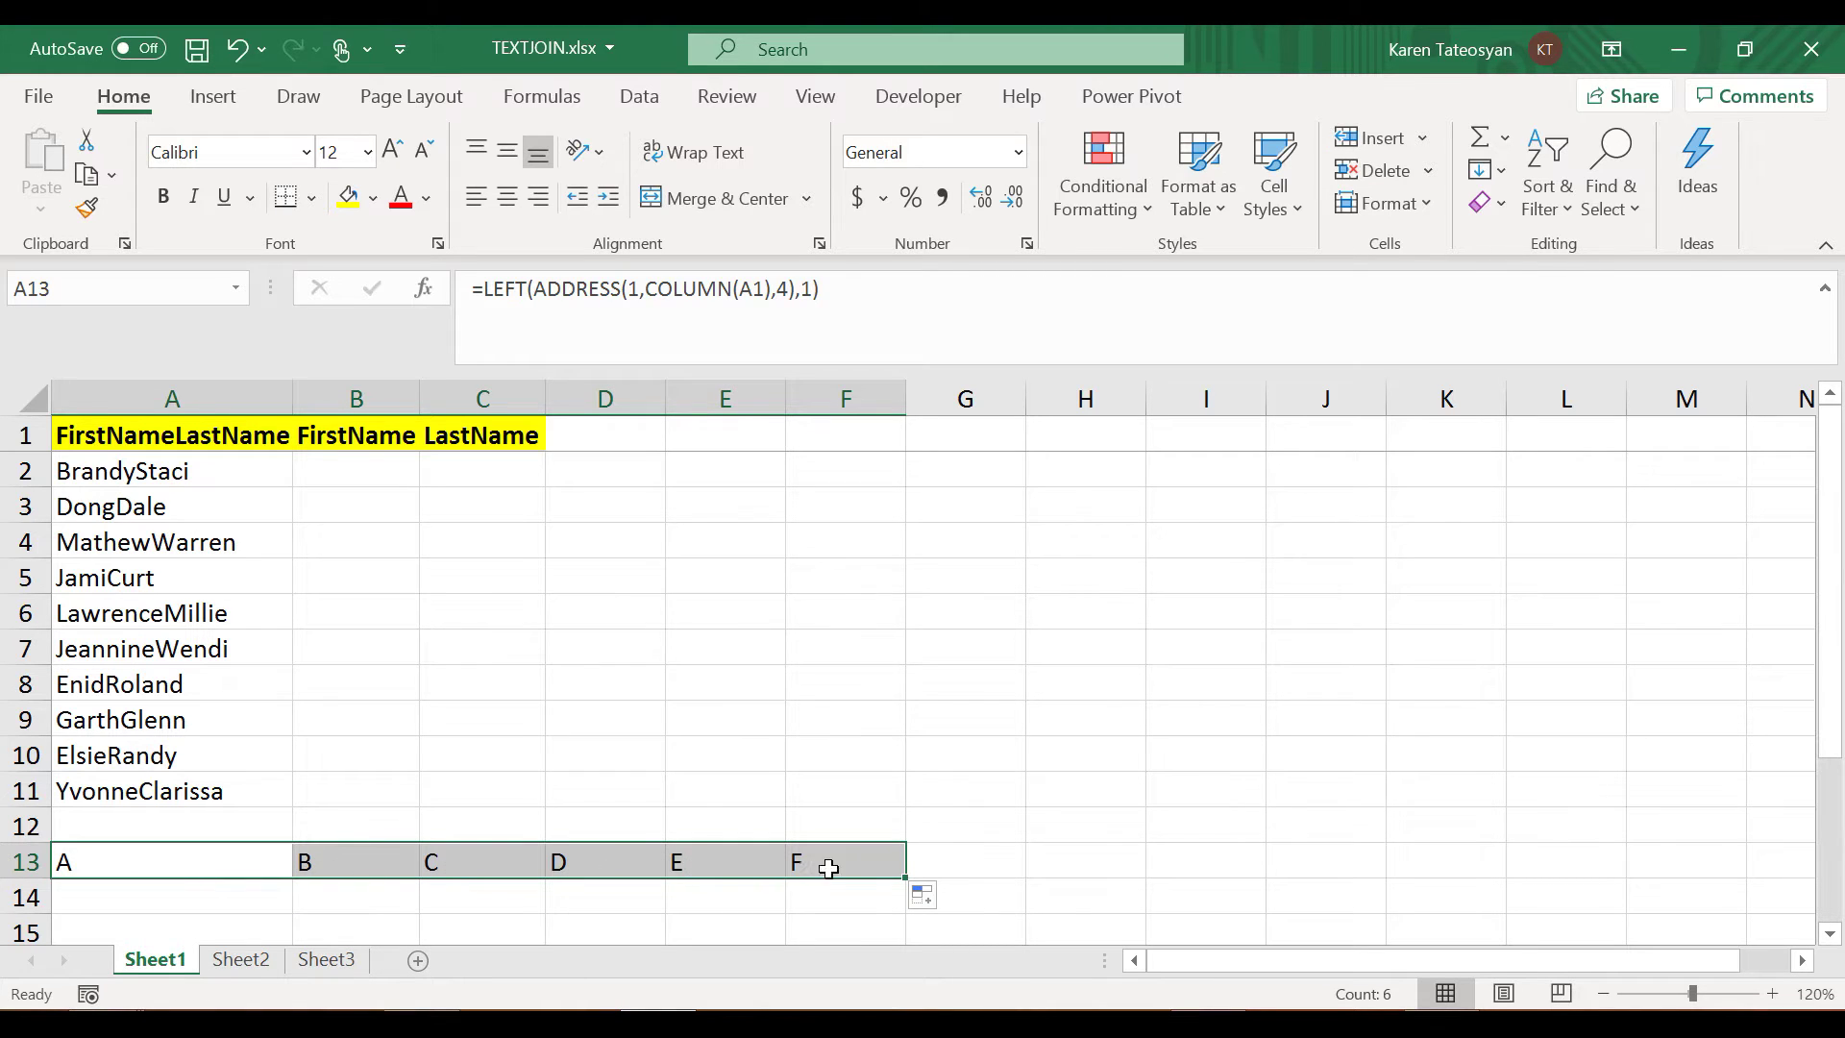
click(378, 894)
drag(366, 865, 797, 862)
key(Delete)
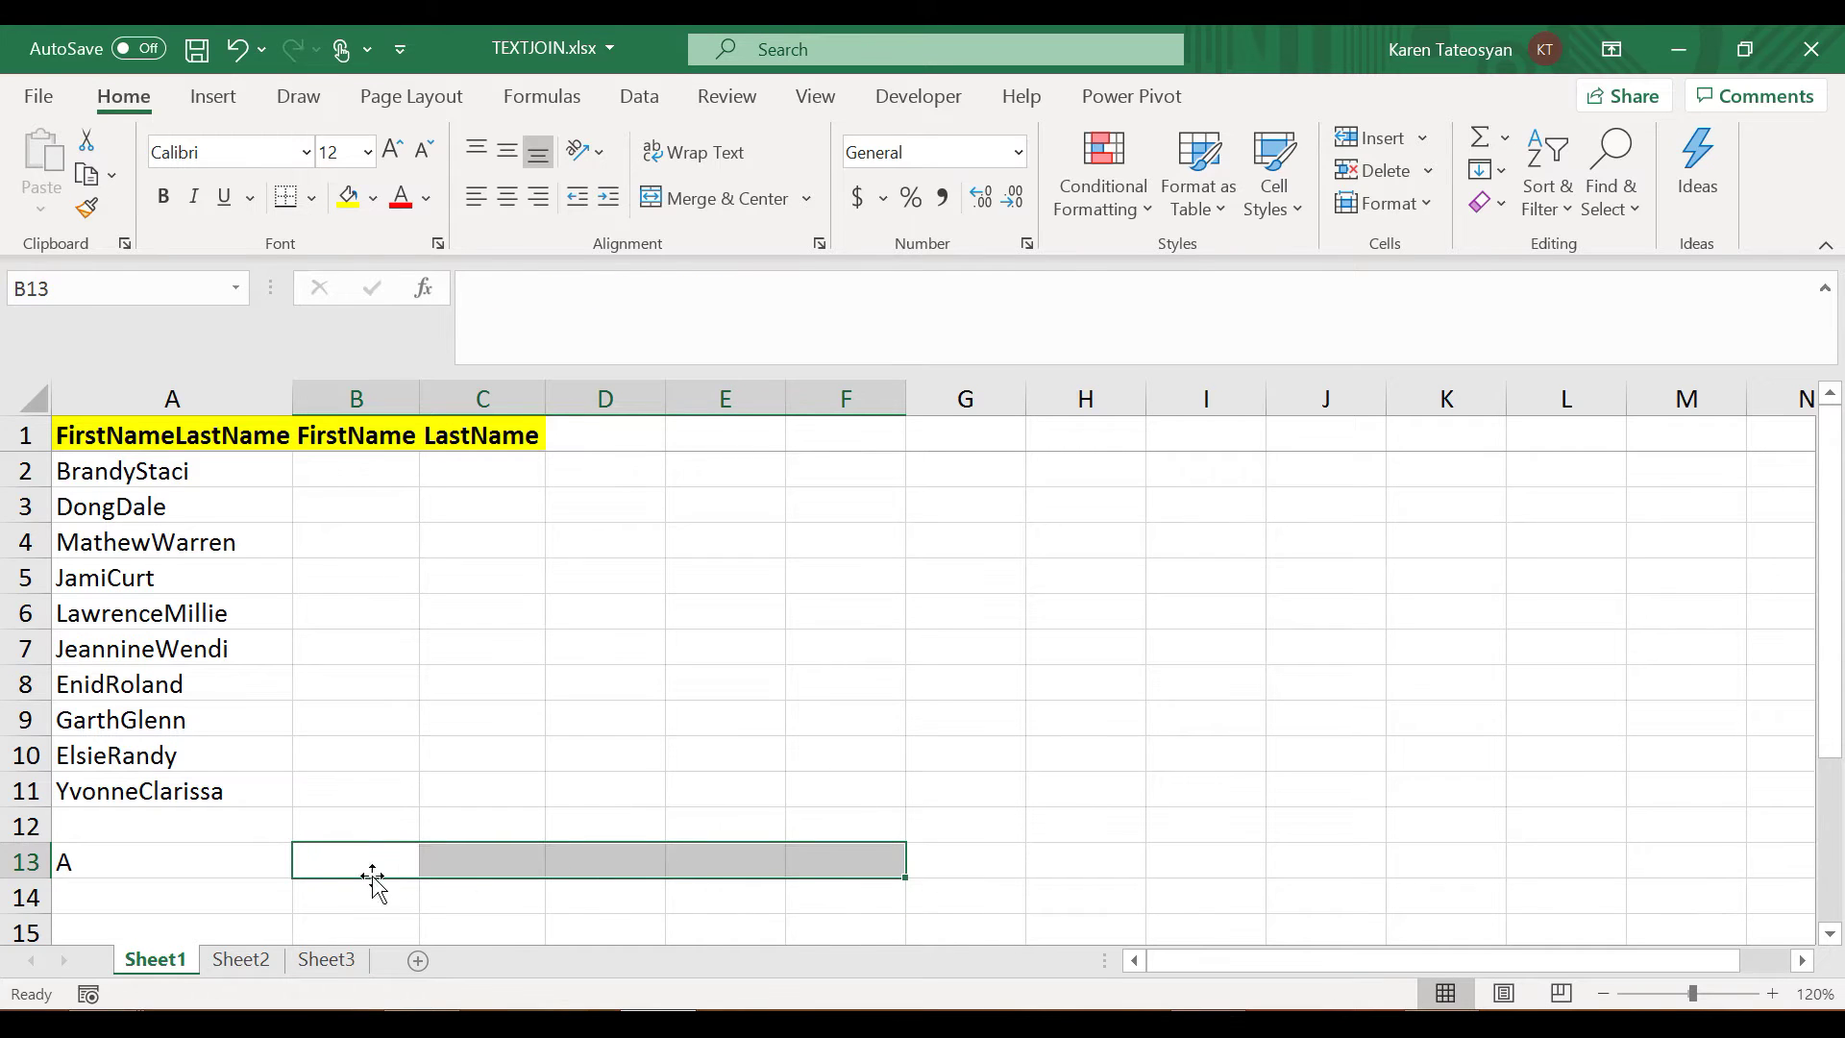
click(248, 857)
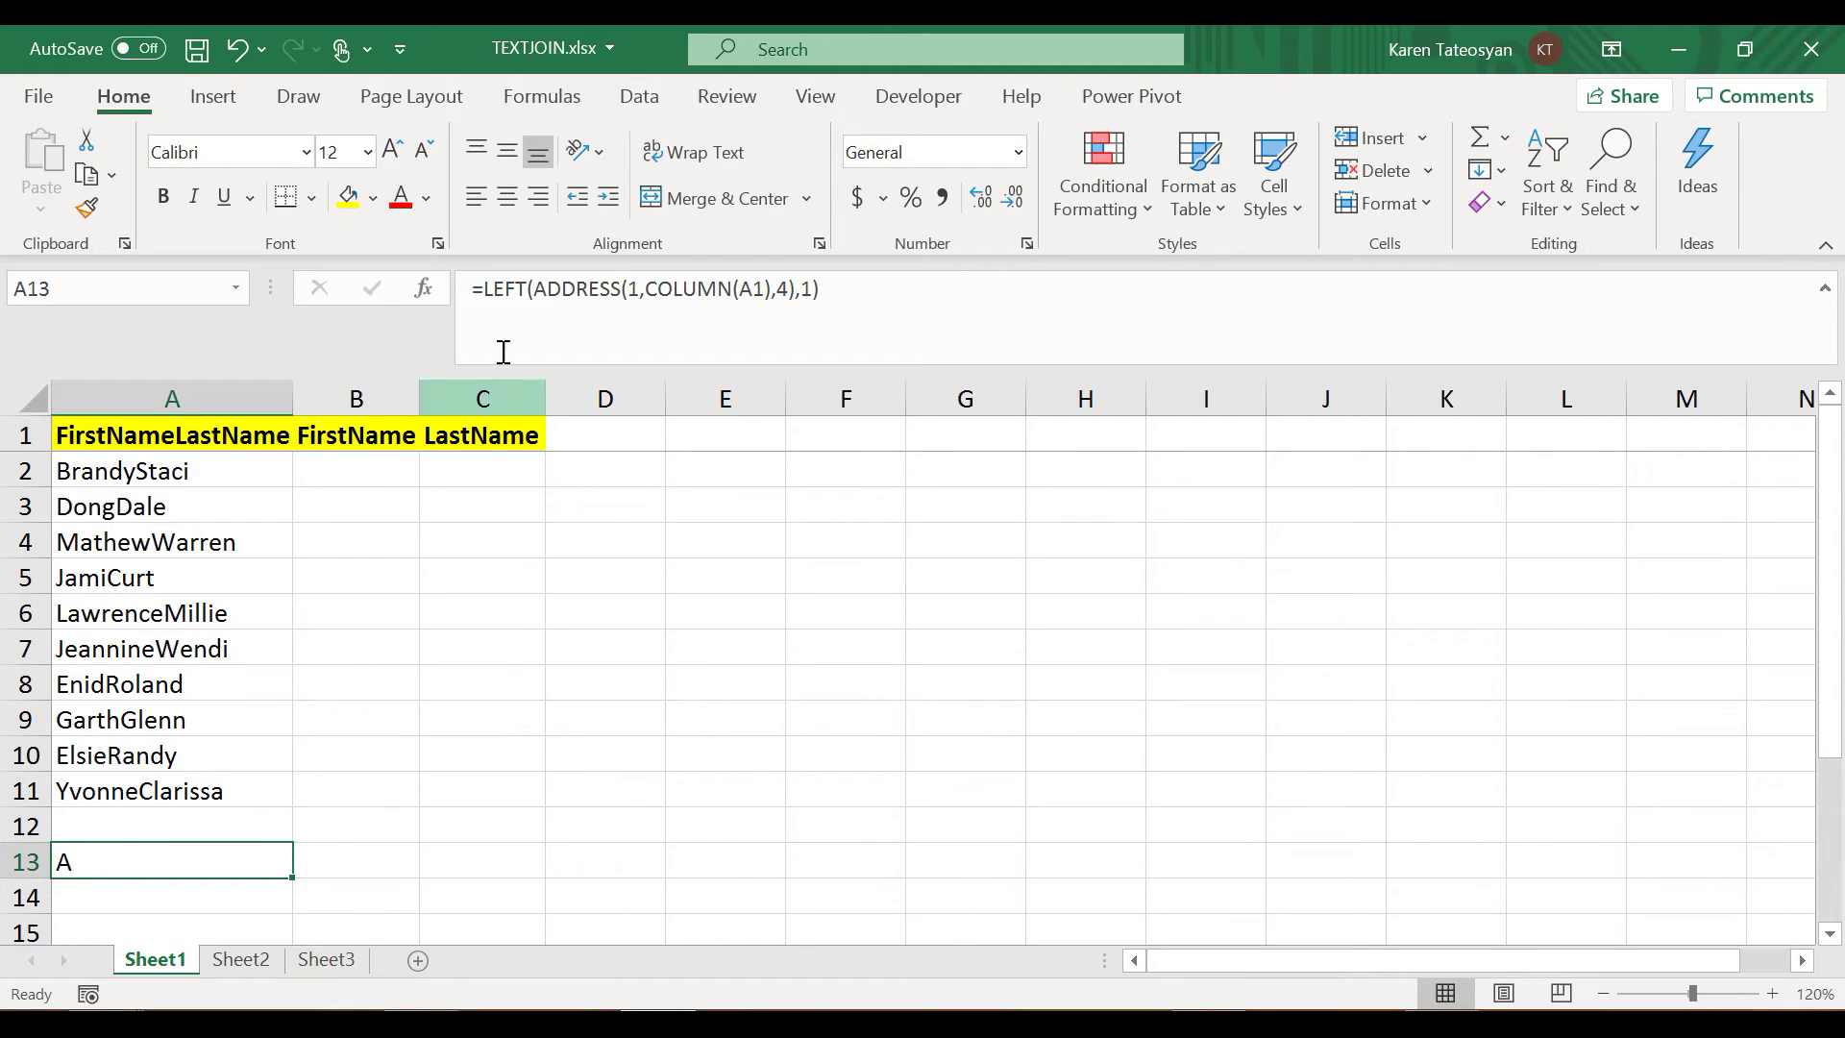
click(487, 289)
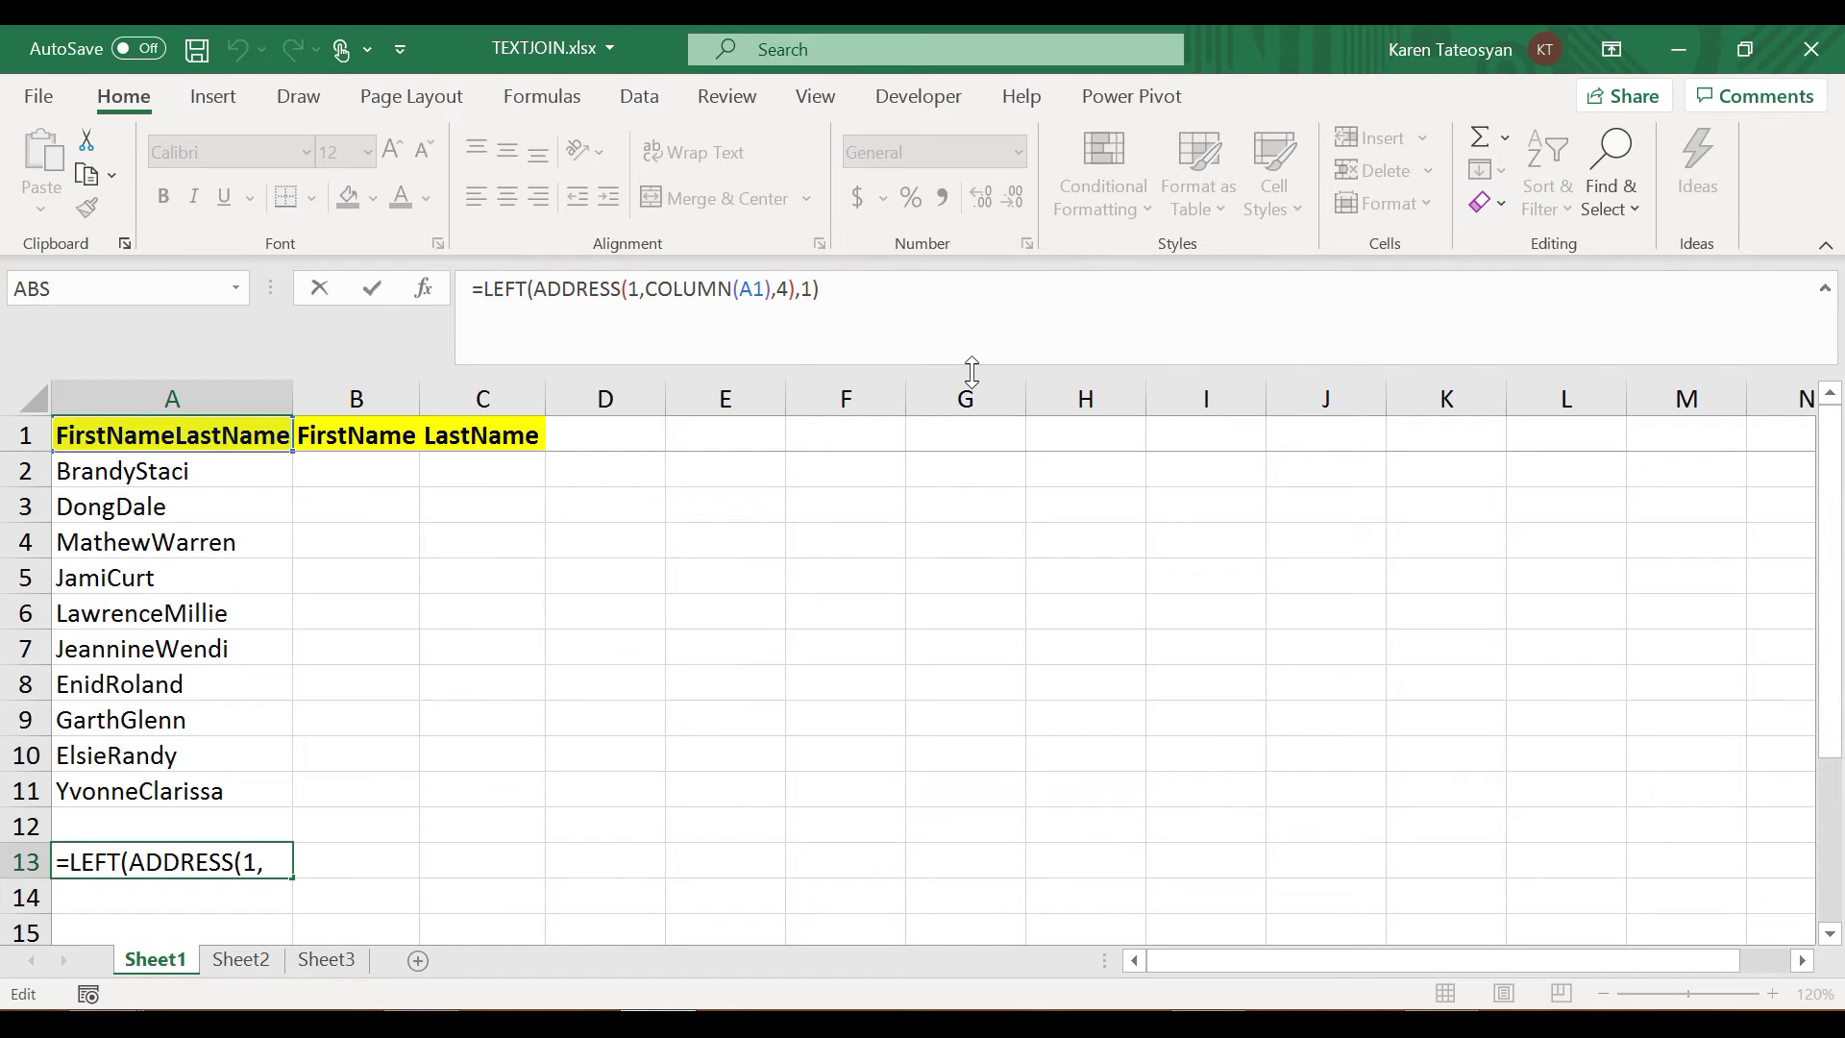
Wrap A13's letter formula in """" quote strings so the cell shows "A" in quotes
text("""")
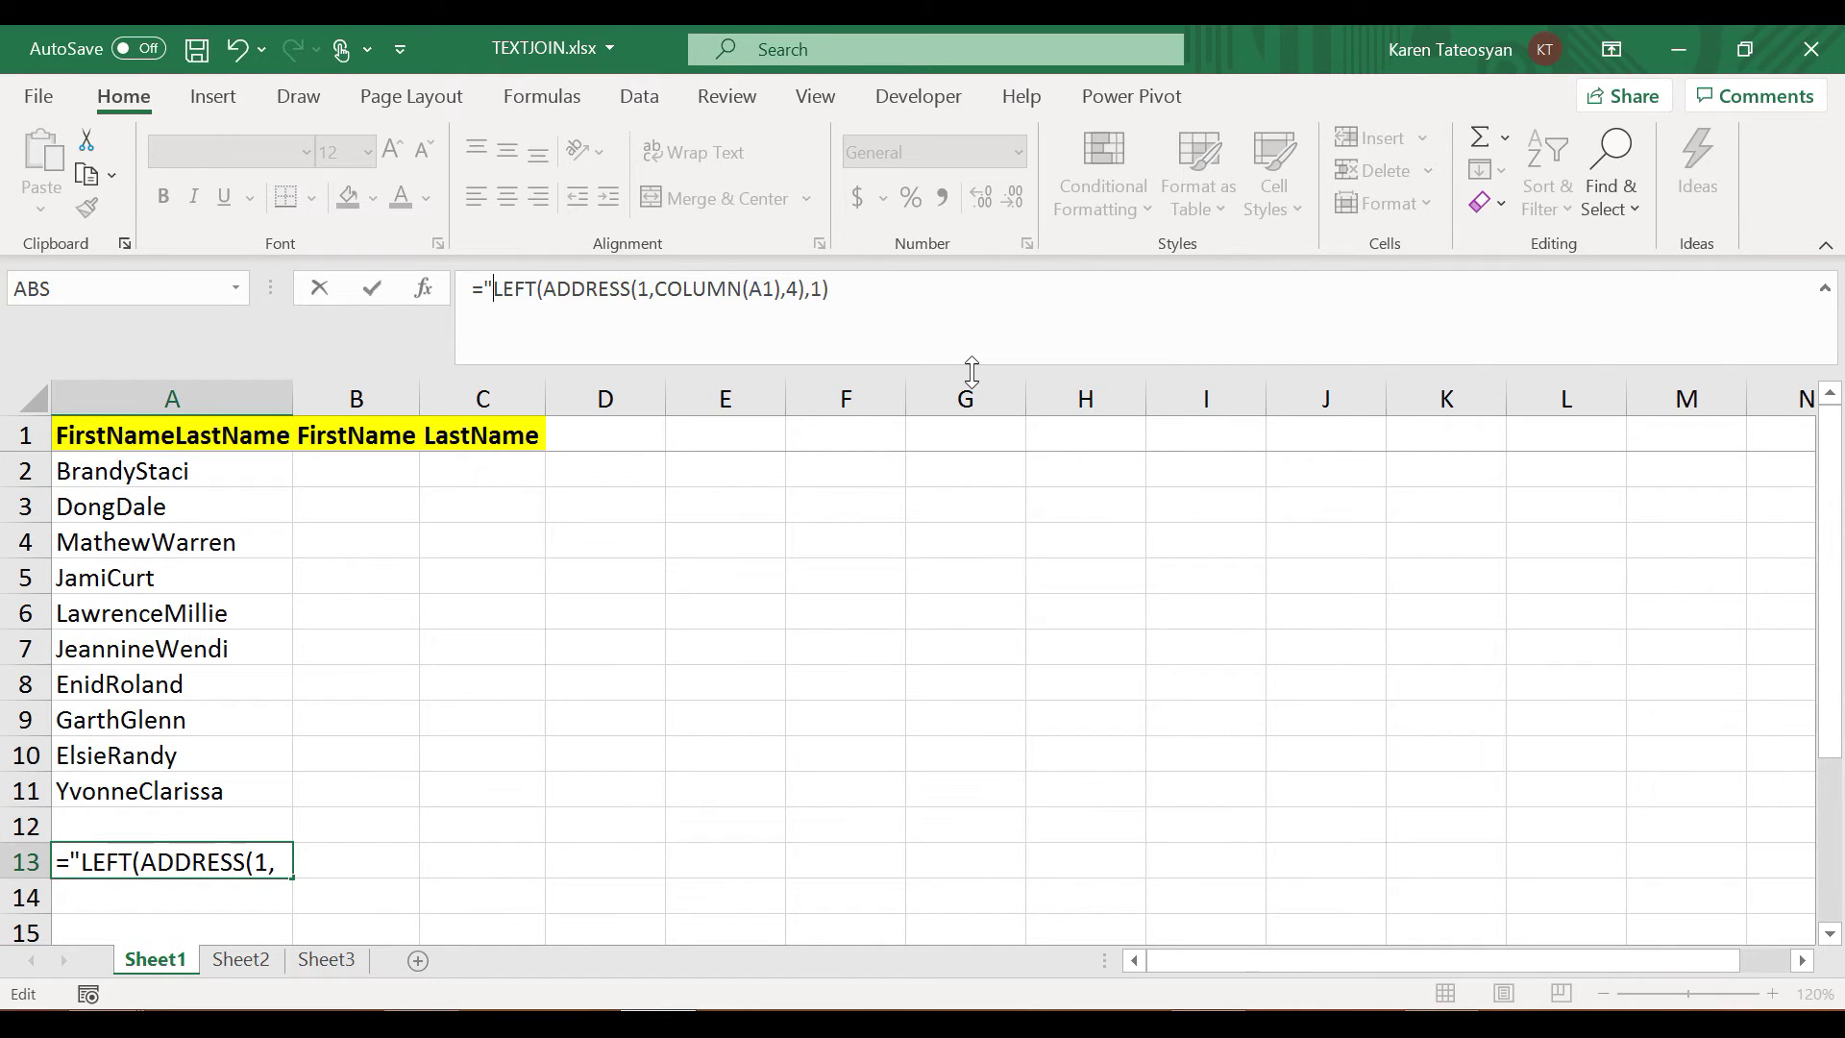
text(&)
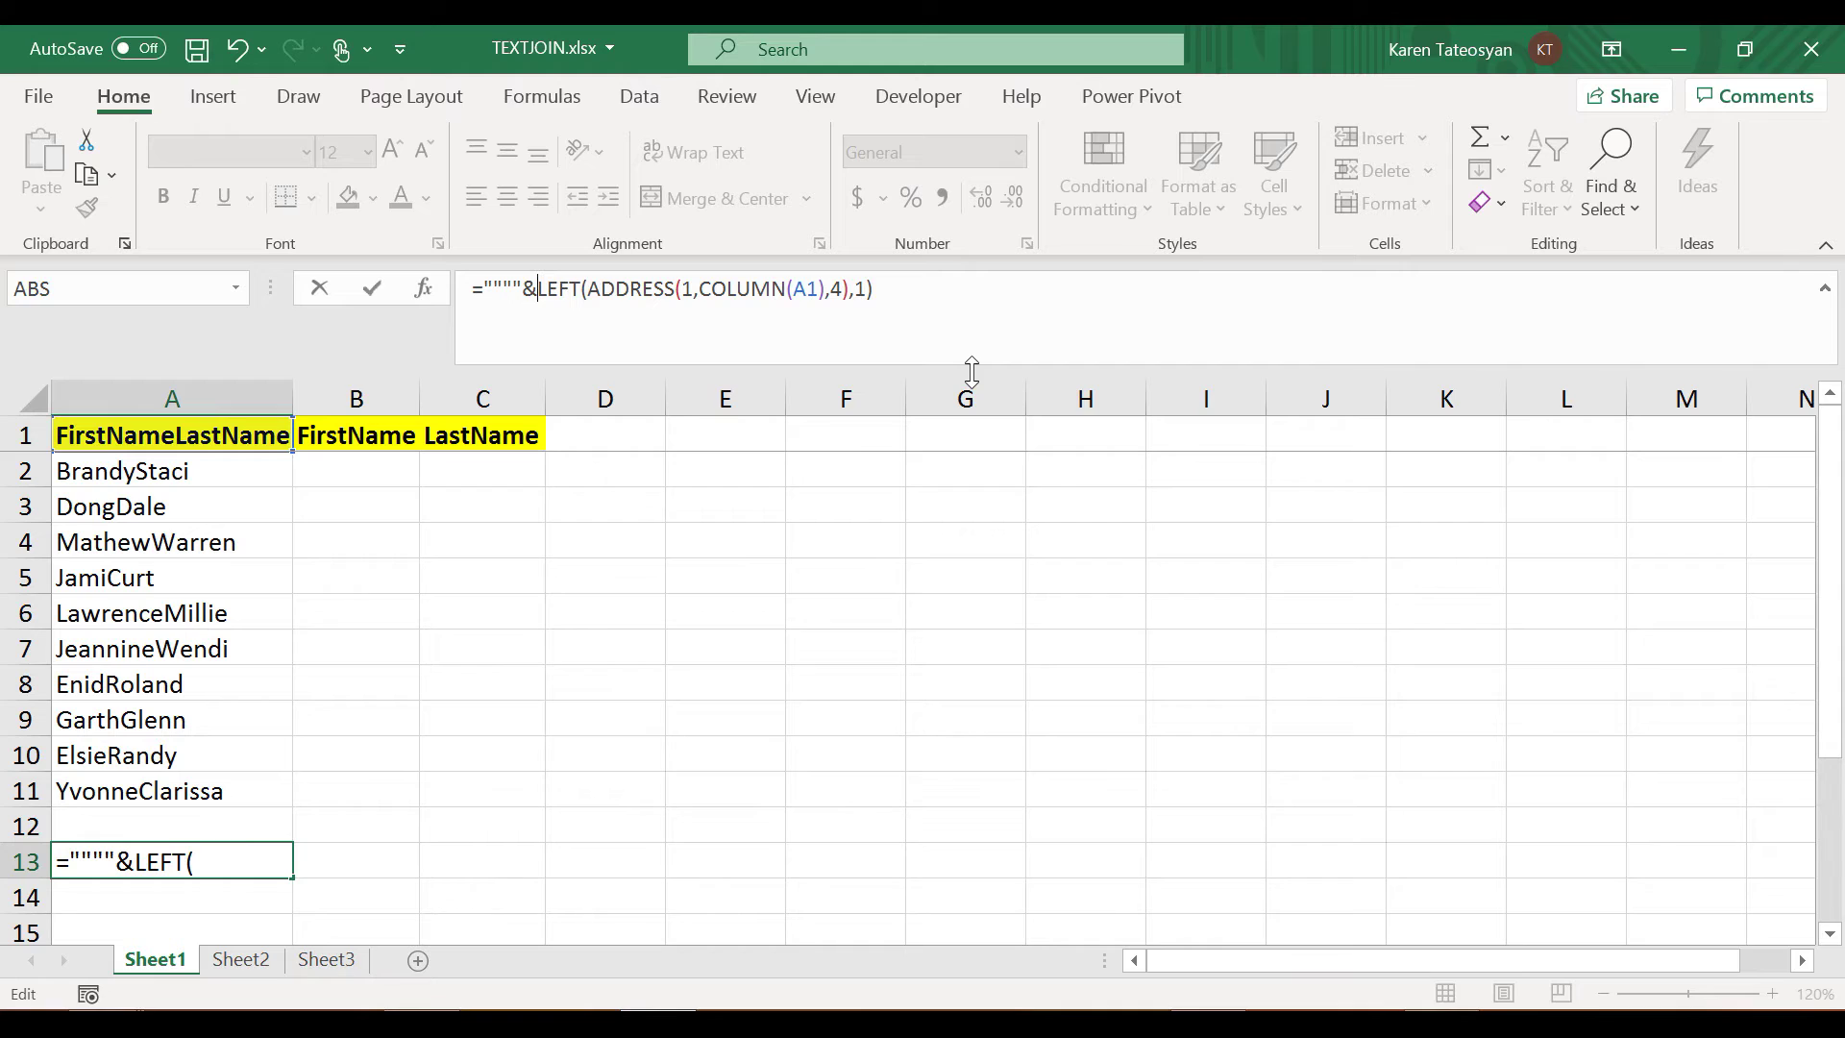
click(1052, 300)
text(&)
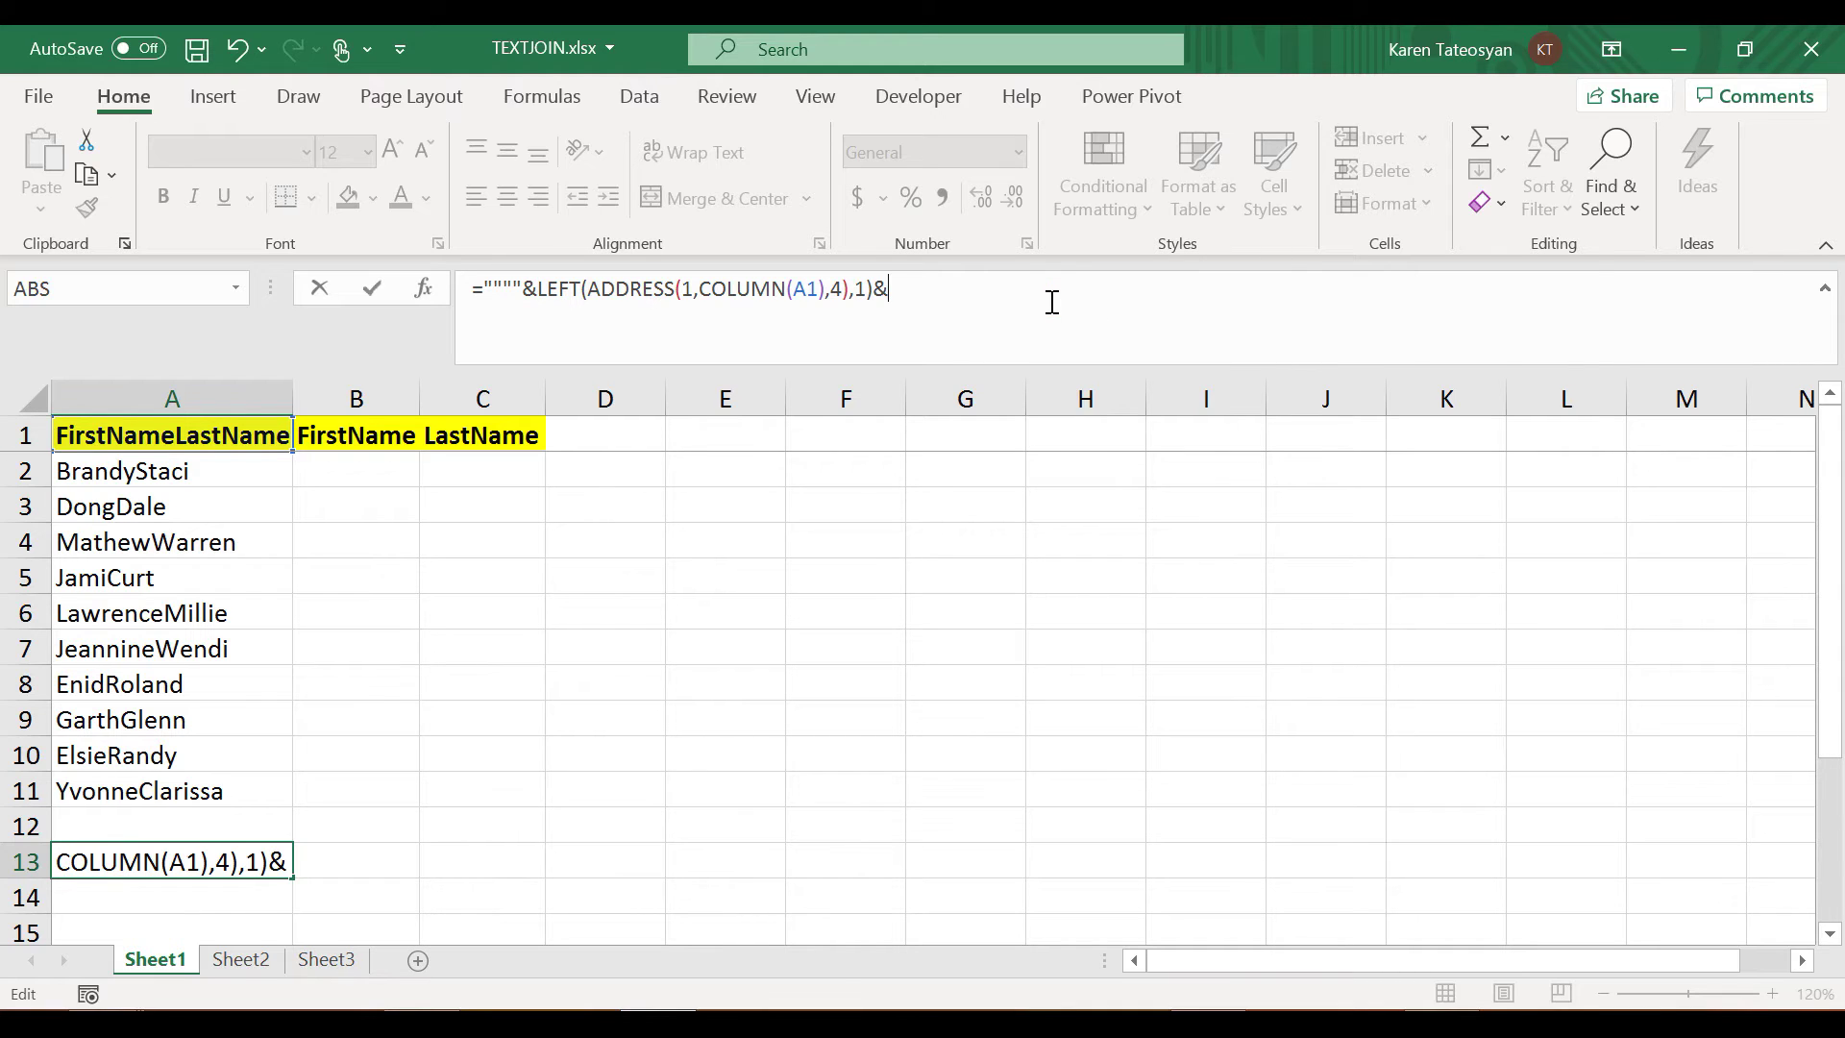
text("""")
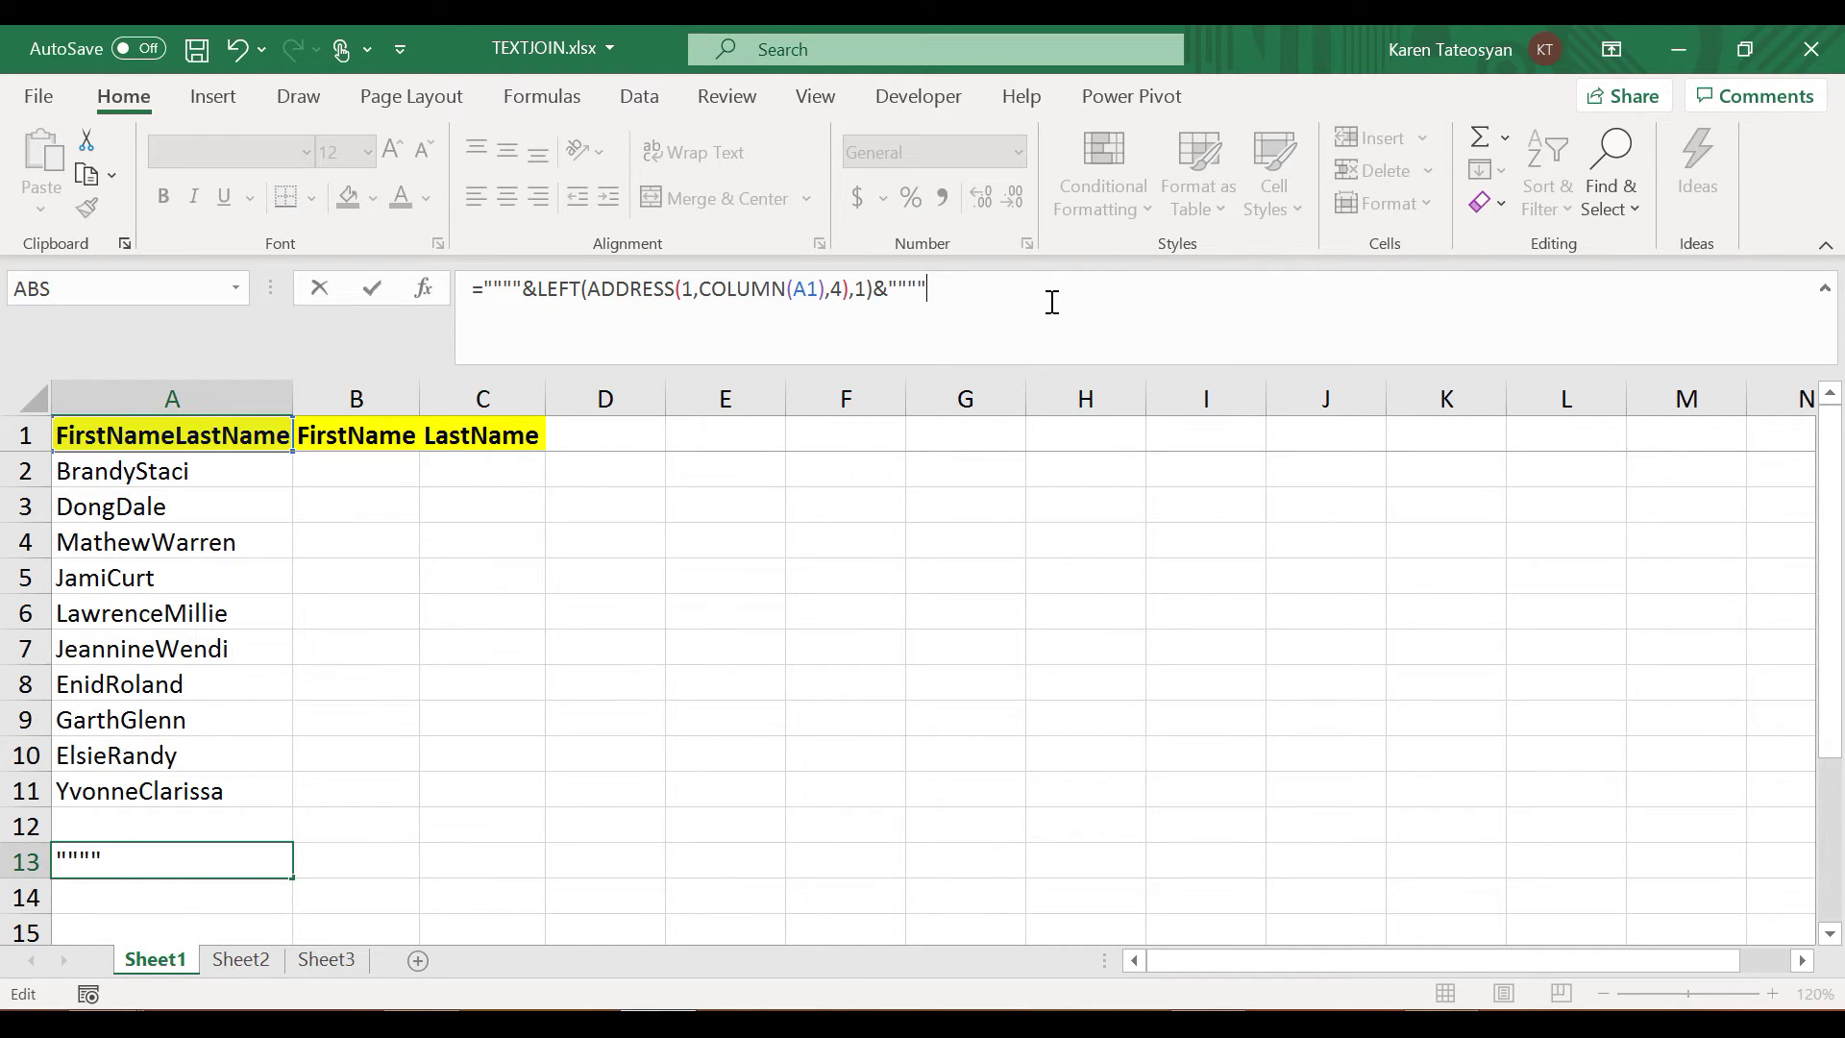
key(Return)
Replace the quote strings with CHAR(34): =CHAR(34)&LEFT(ADDRESS(1,COLUMN(A1),4),1)&CHAR(34)
key(Up)
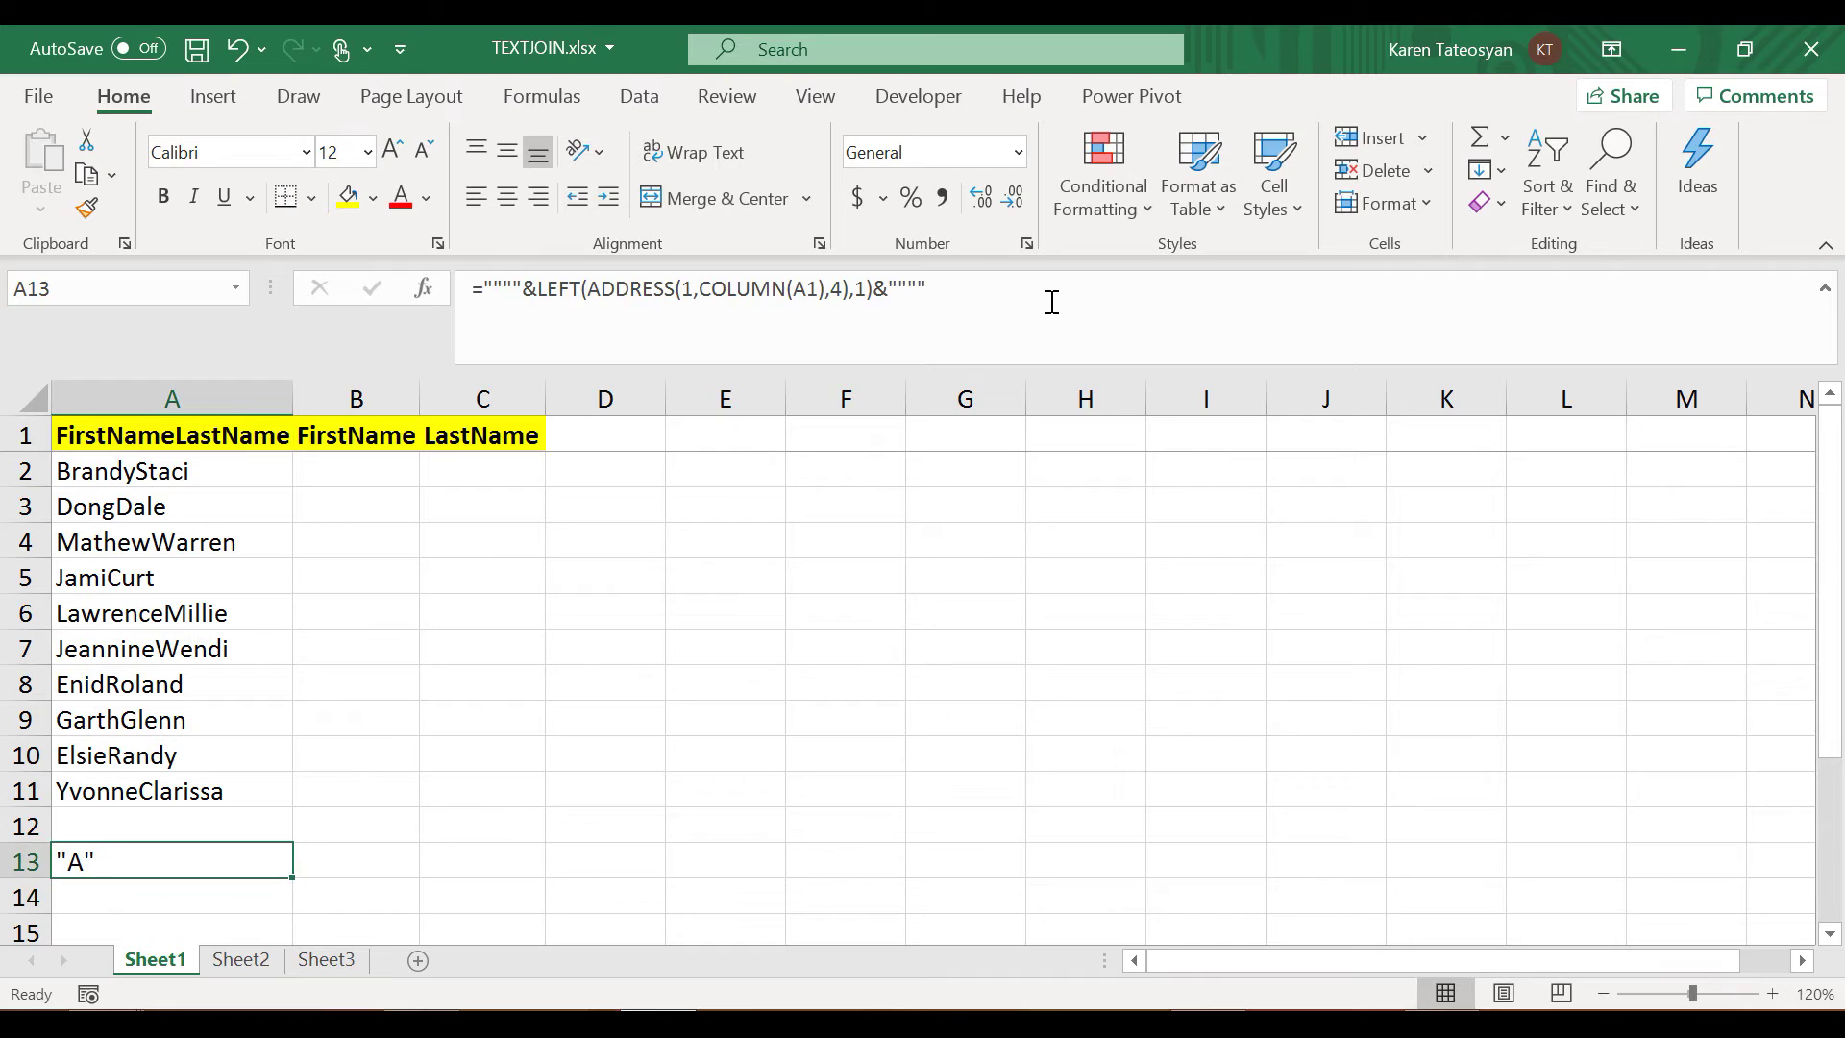
click(539, 295)
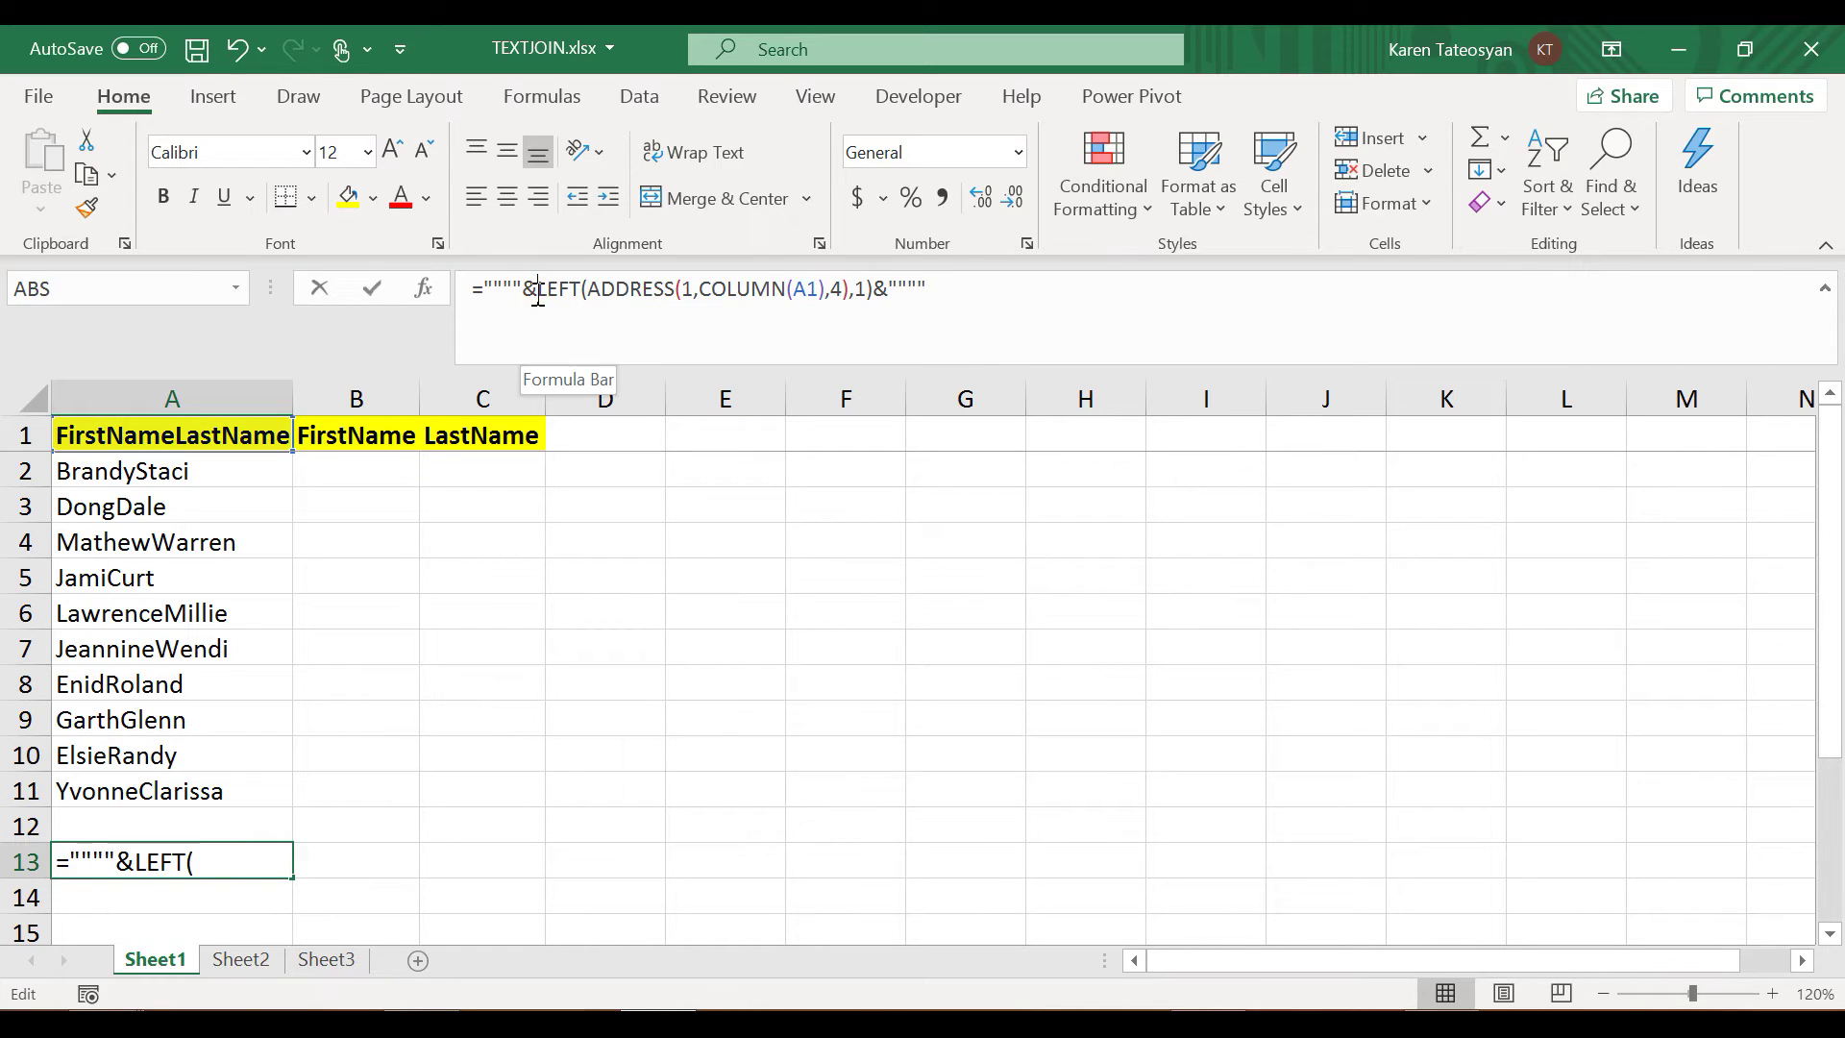
drag(524, 288, 495, 288)
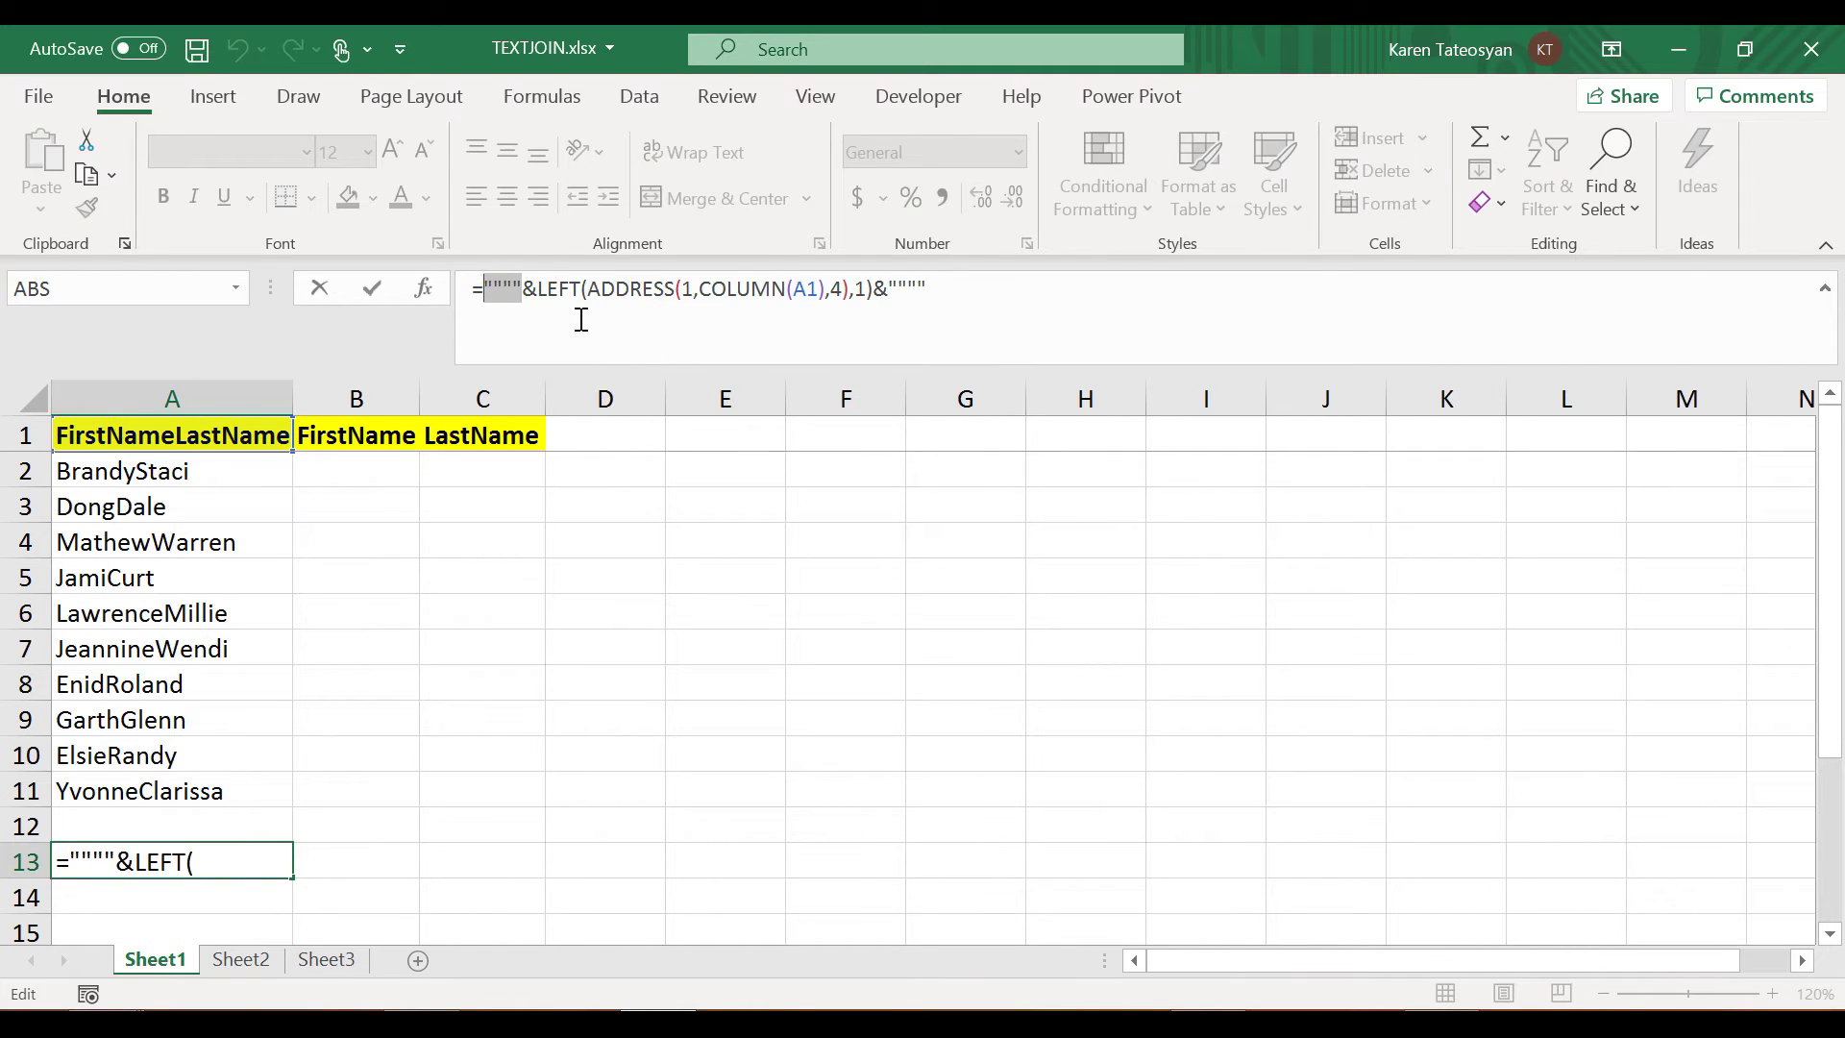
text(char()
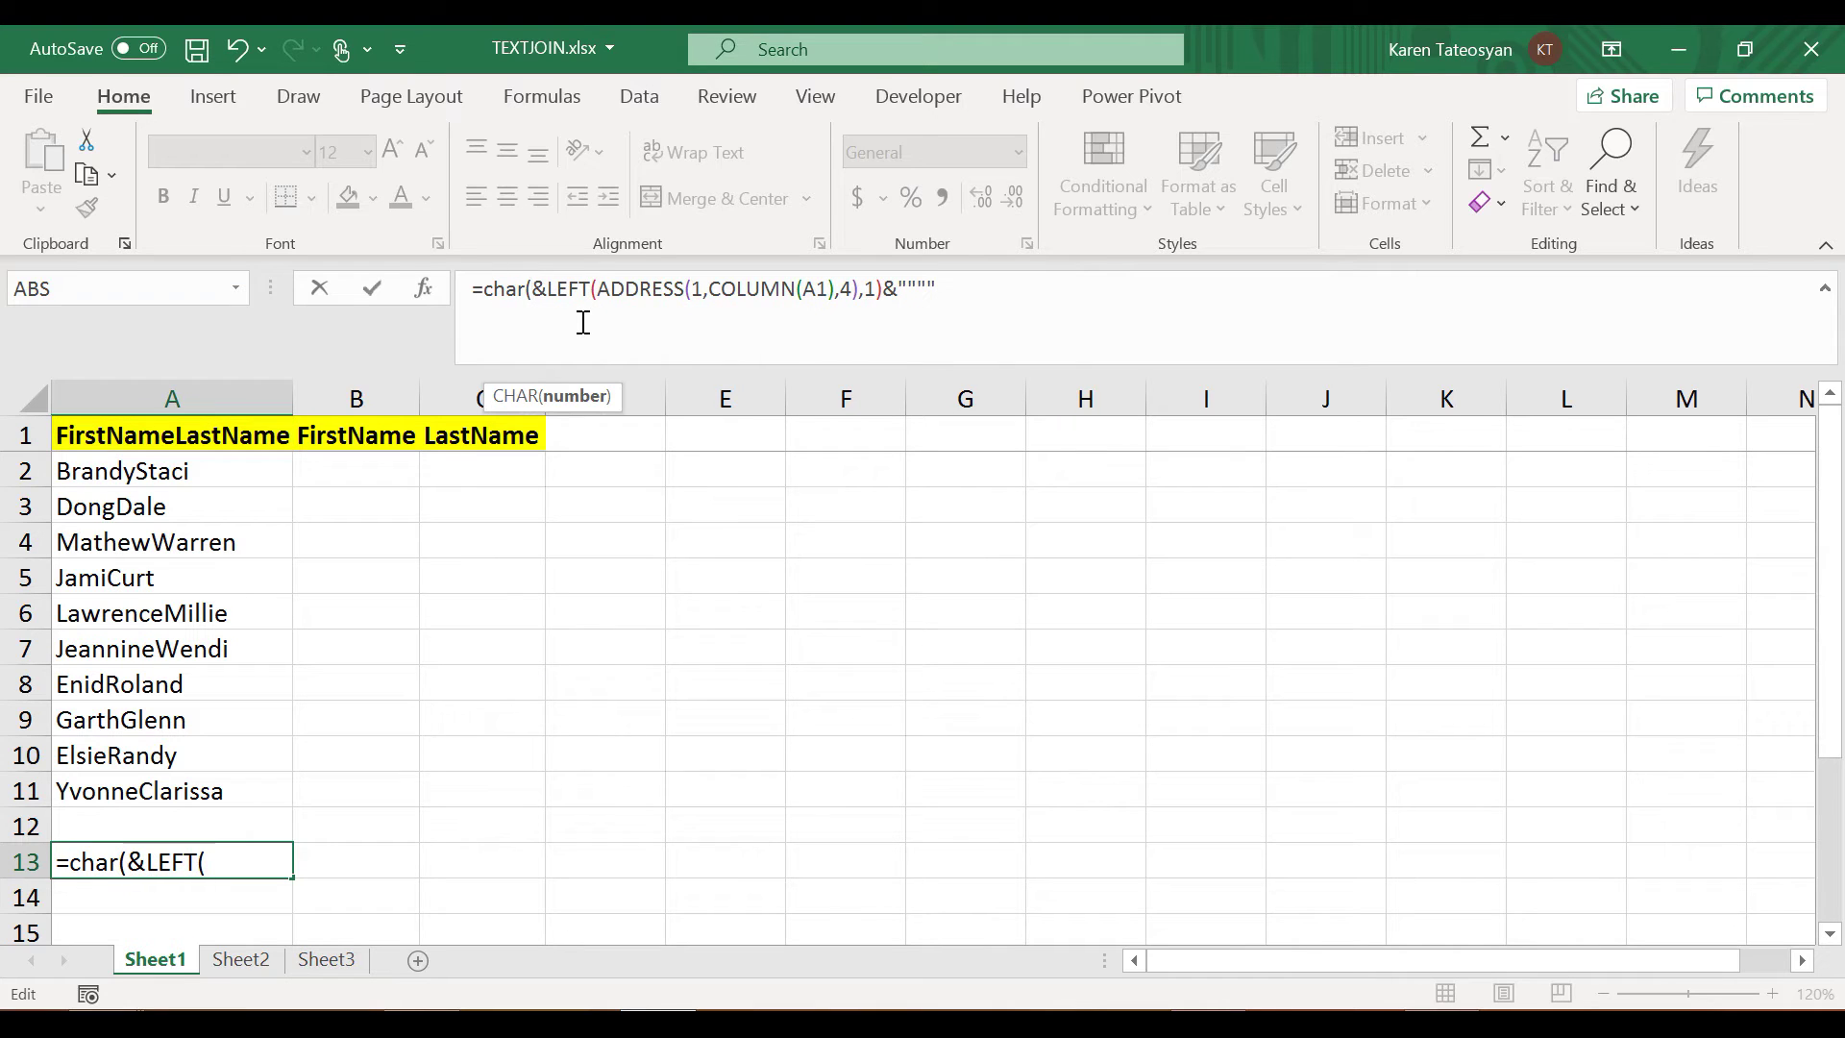
text(34))
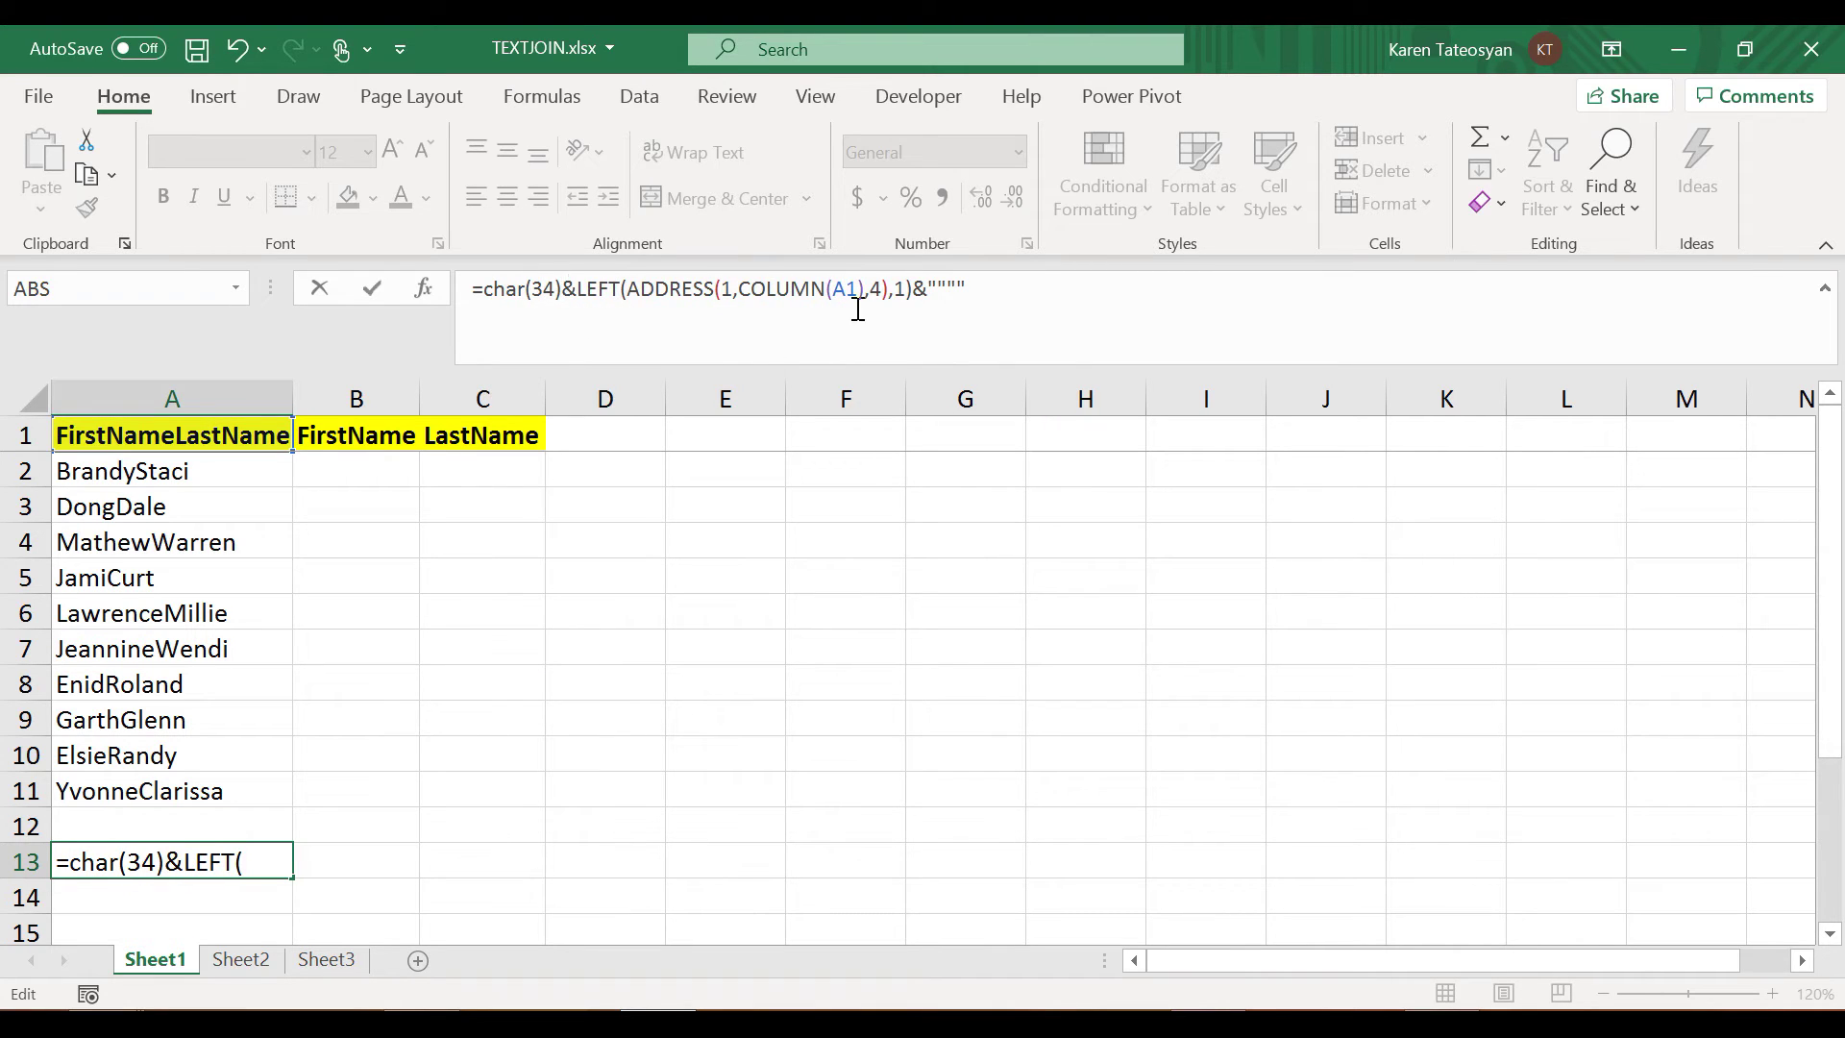
drag(930, 296, 1062, 291)
text(char(34))
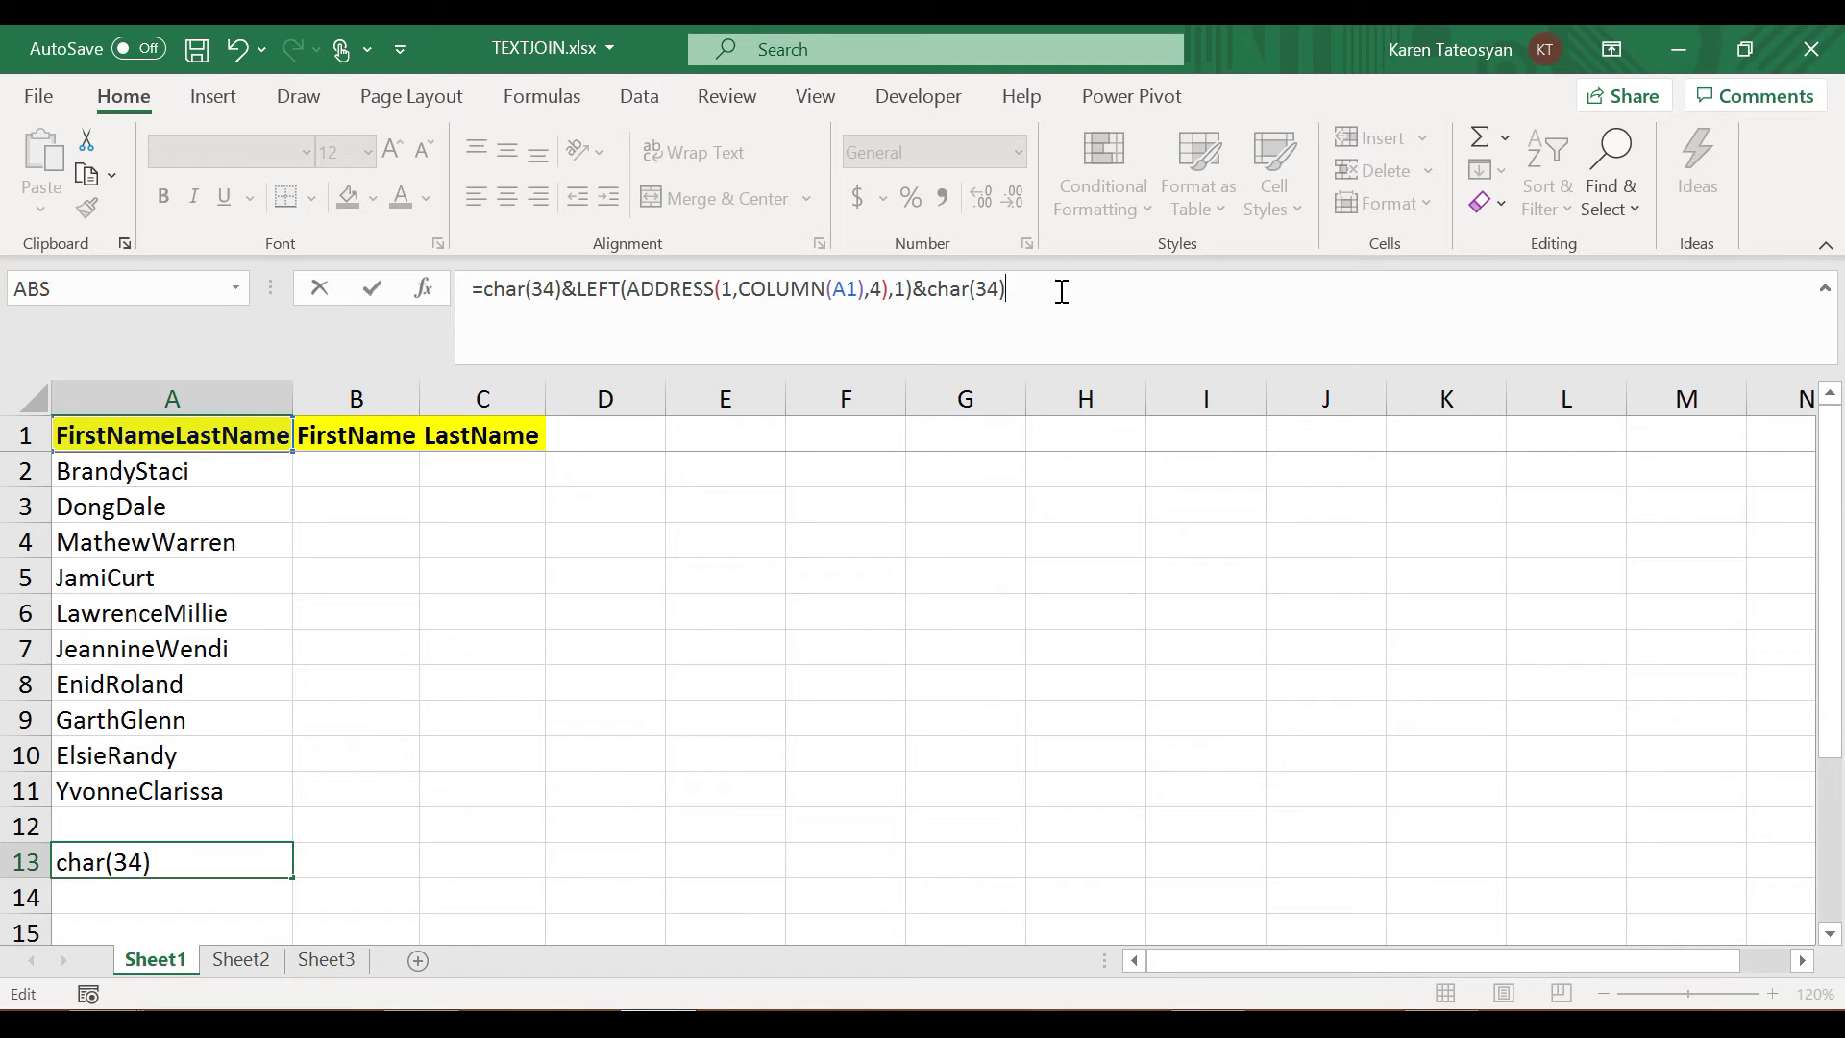
key(Return)
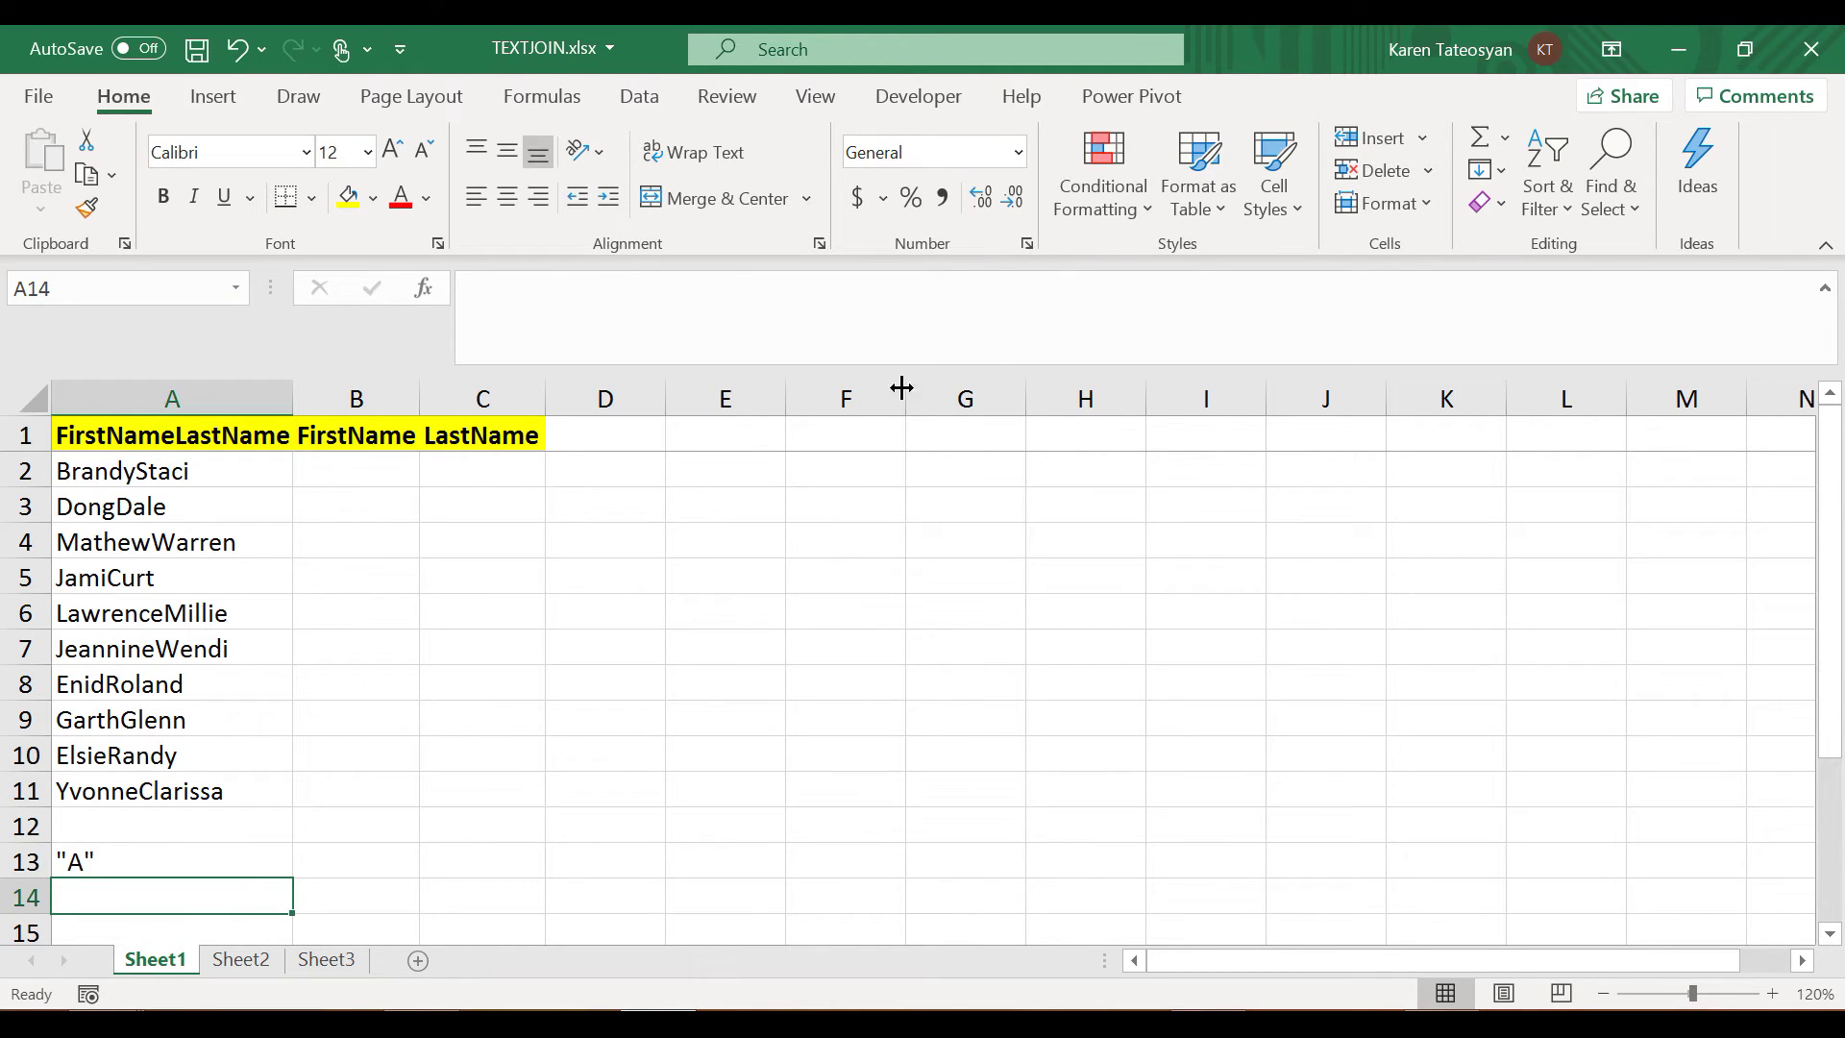
click(192, 859)
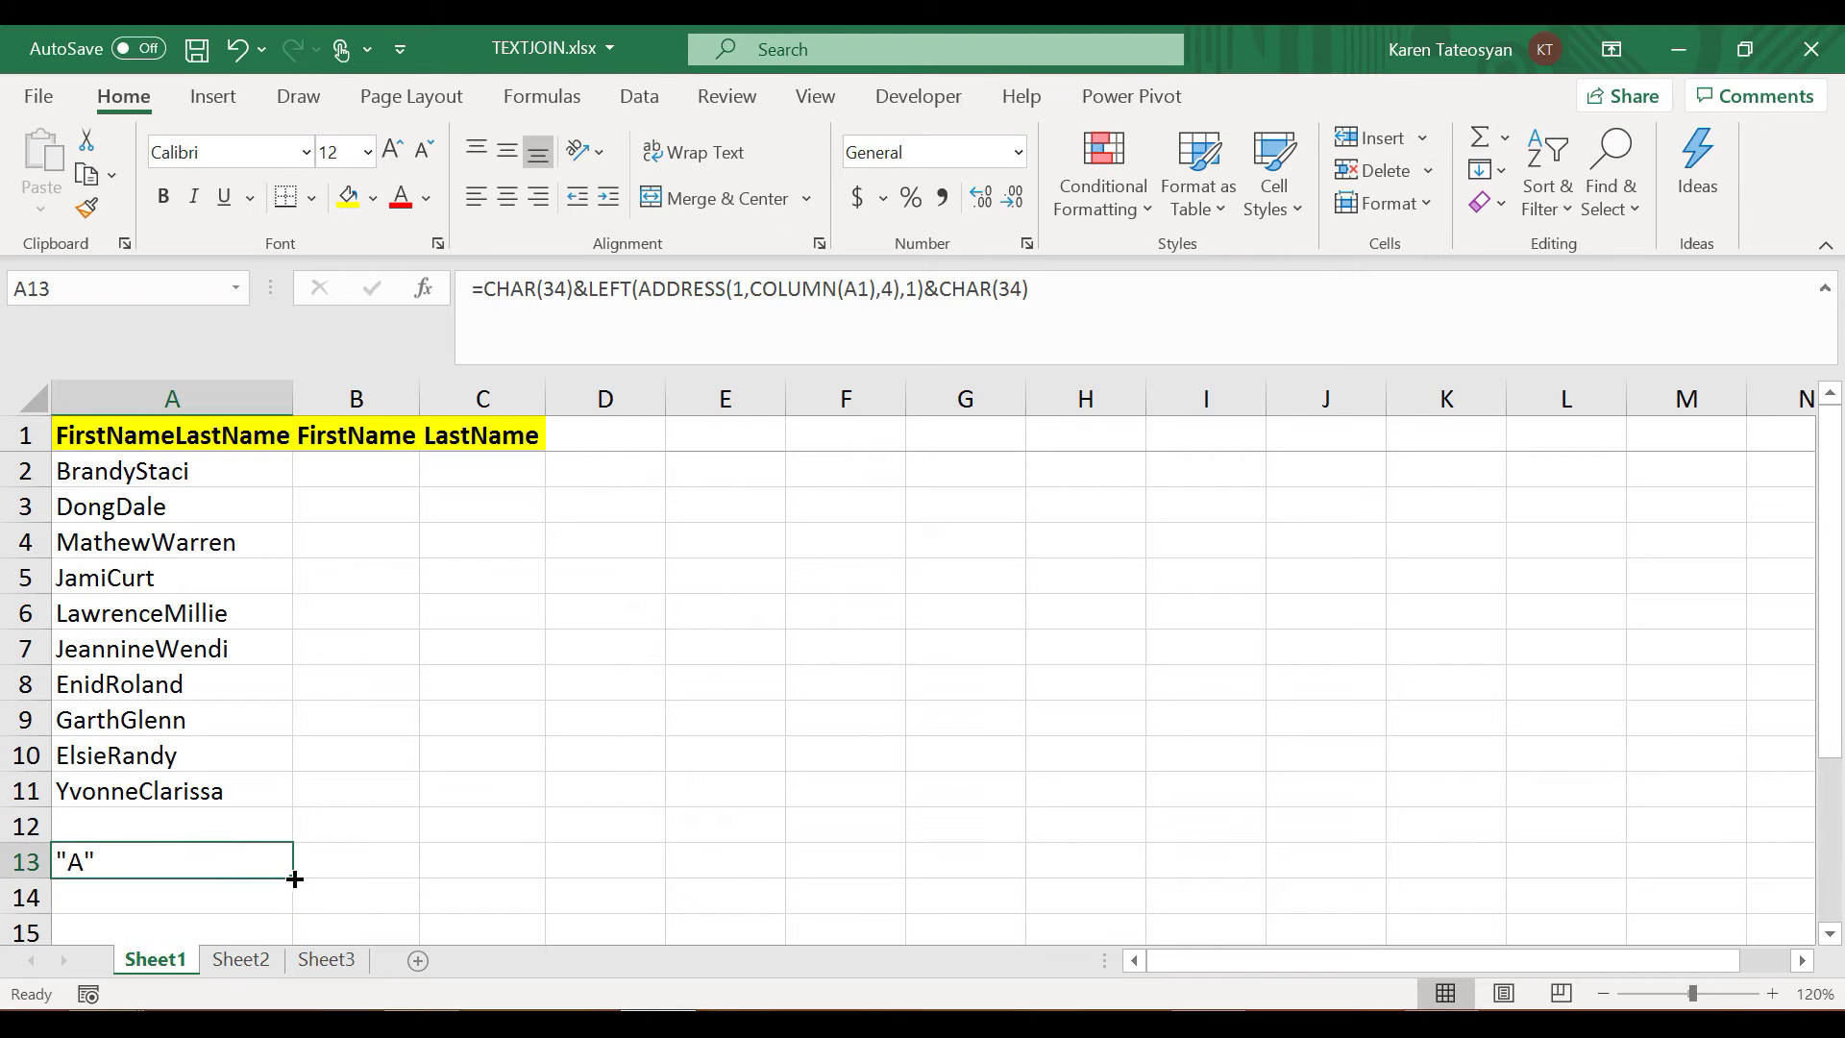
Fill A13's quoted-letter formula across to Z13, giving "A" through "Z", then select A14
drag(293, 877, 1709, 856)
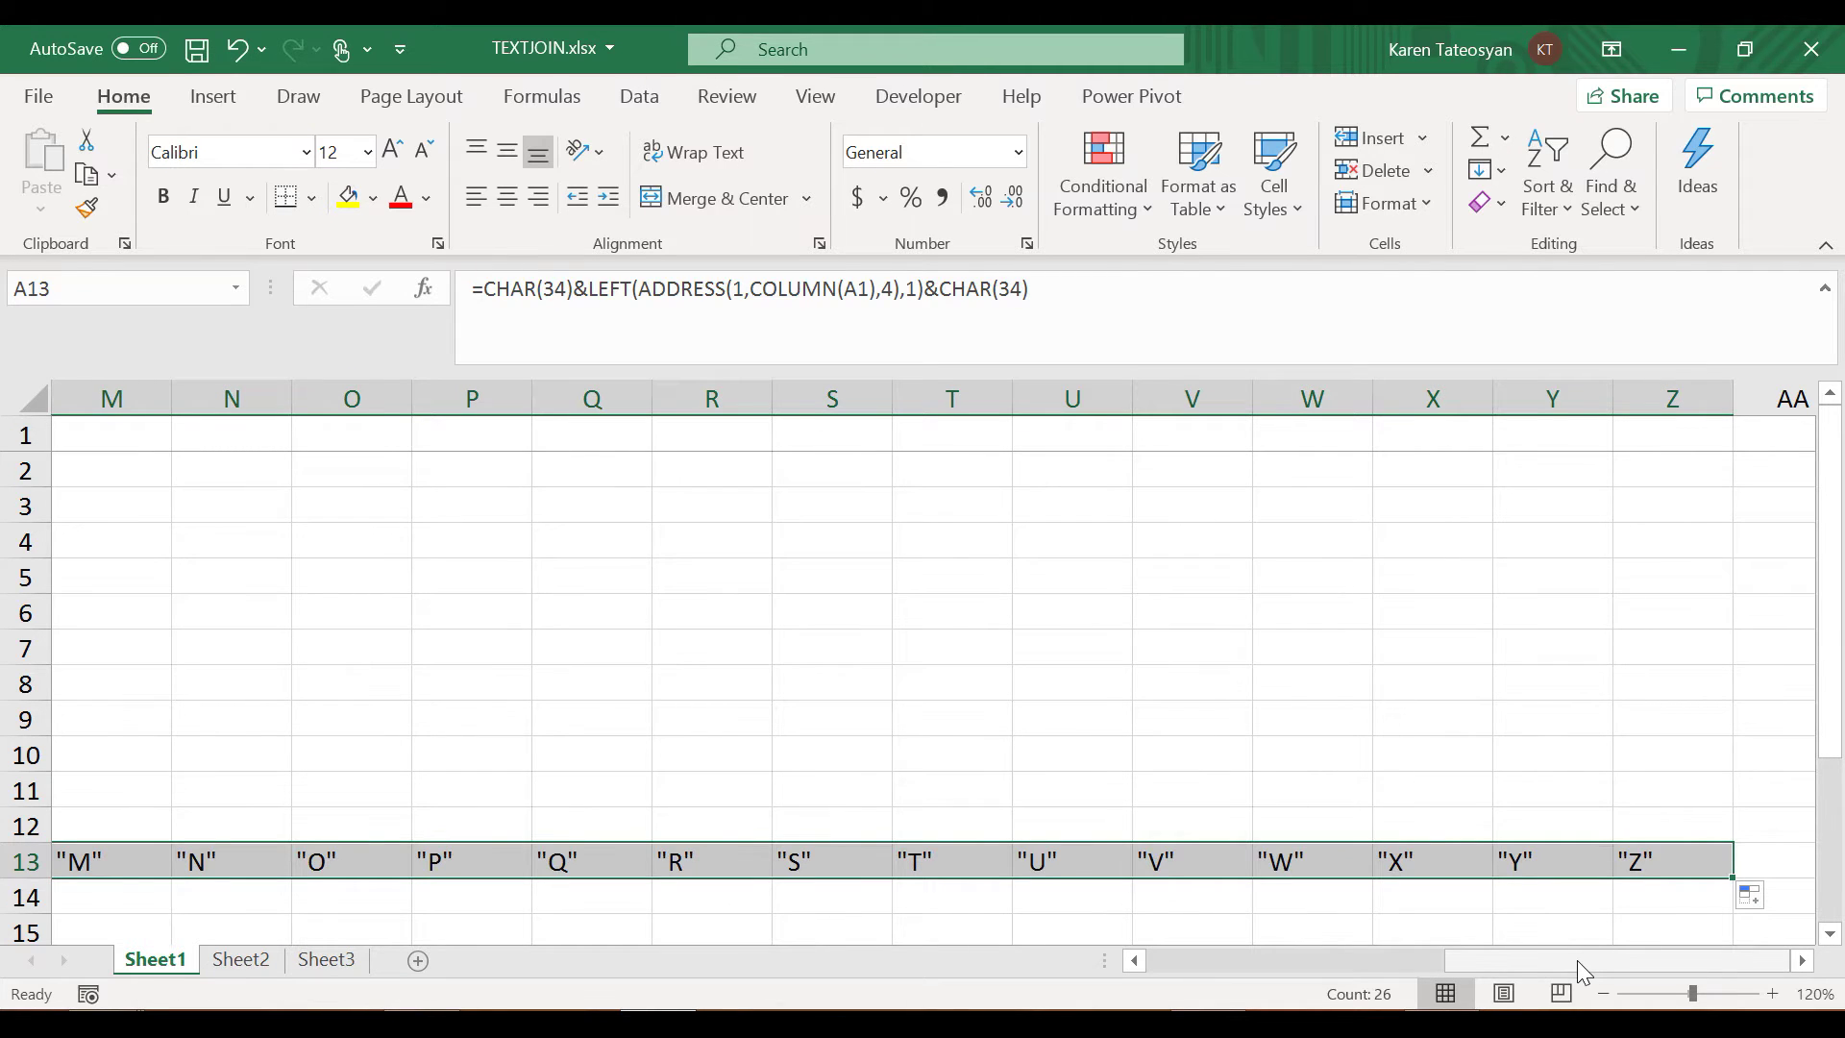
drag(1577, 960, 1226, 961)
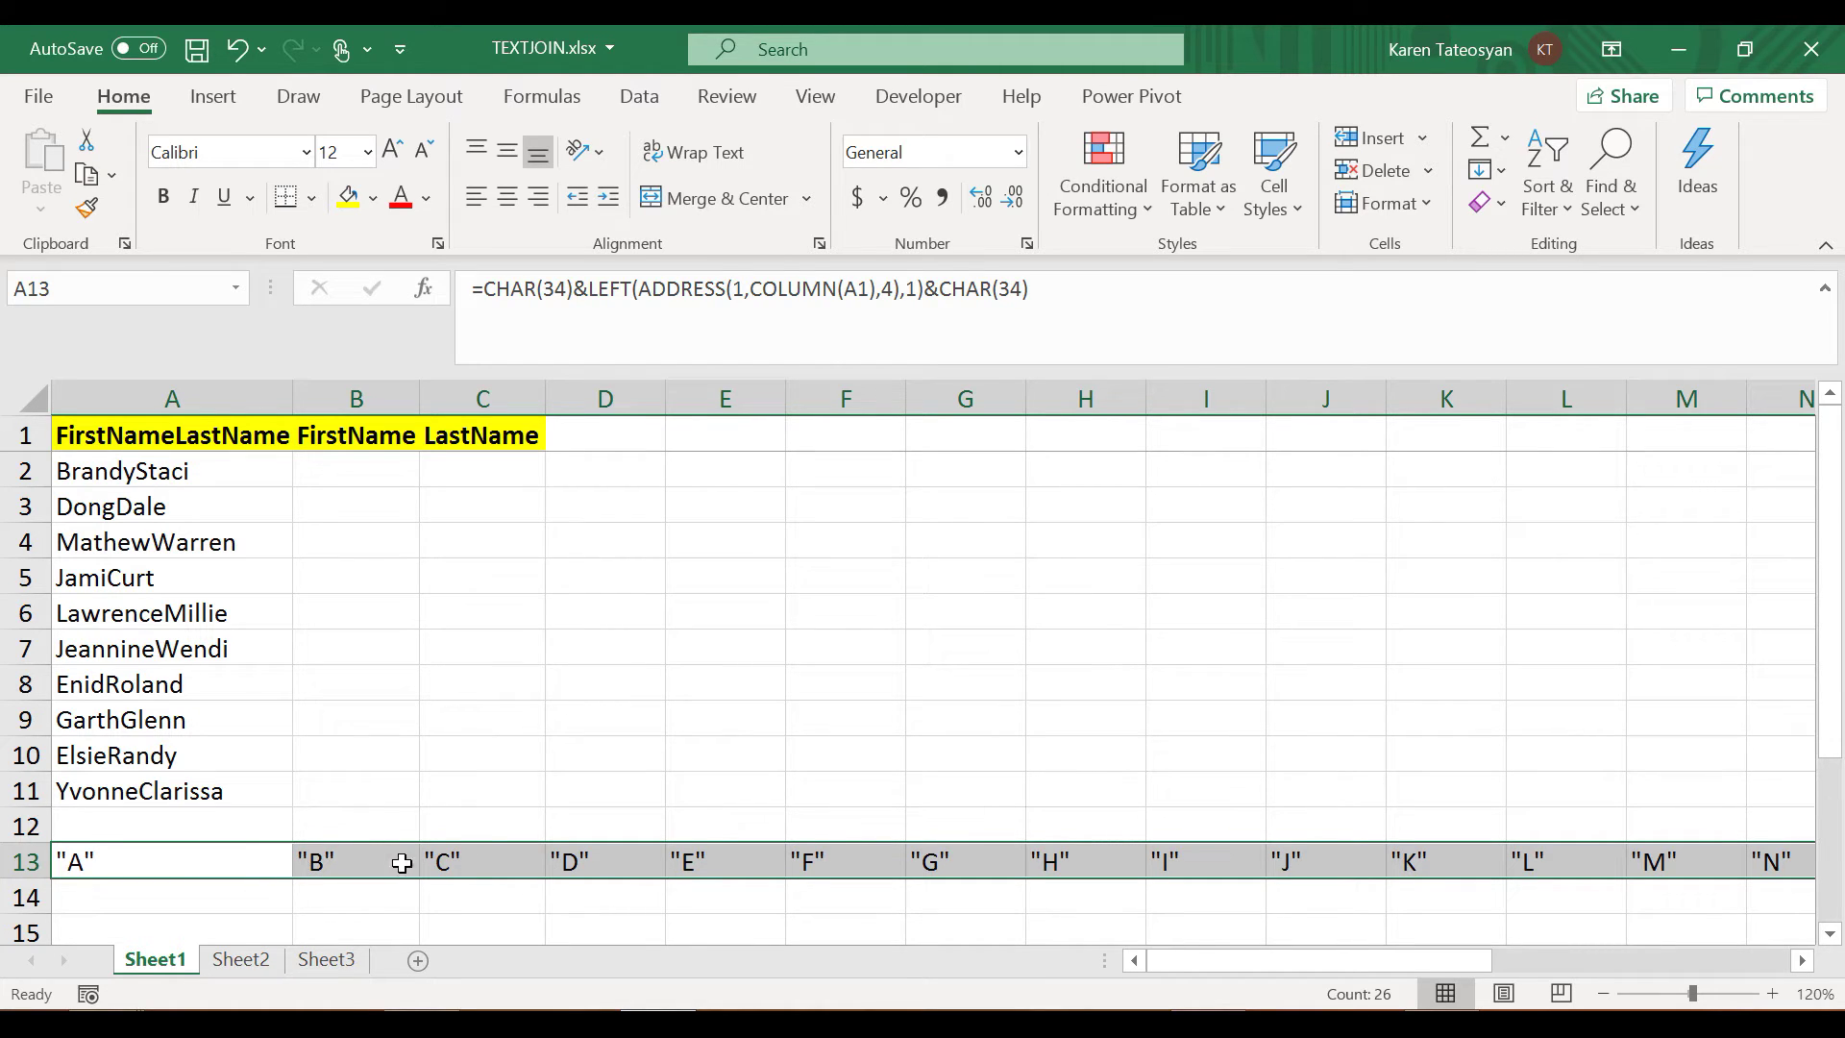
drag(1174, 960, 1047, 944)
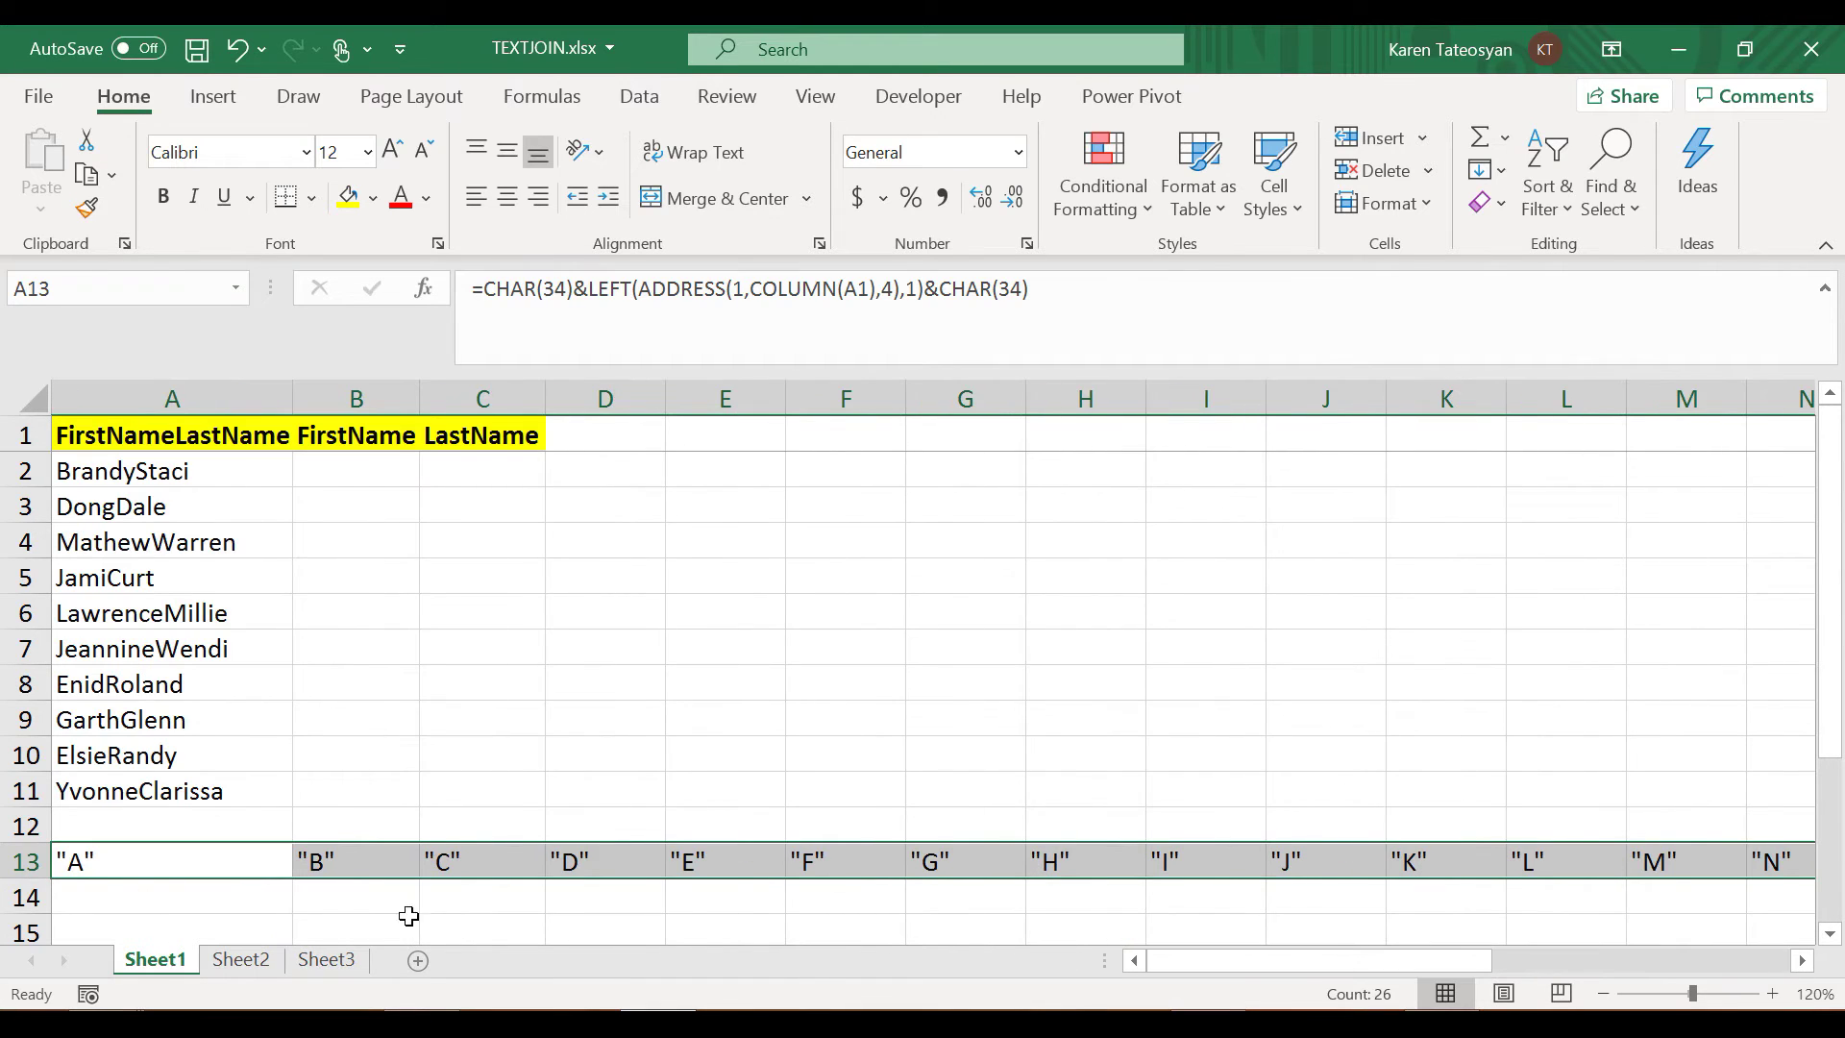
click(260, 904)
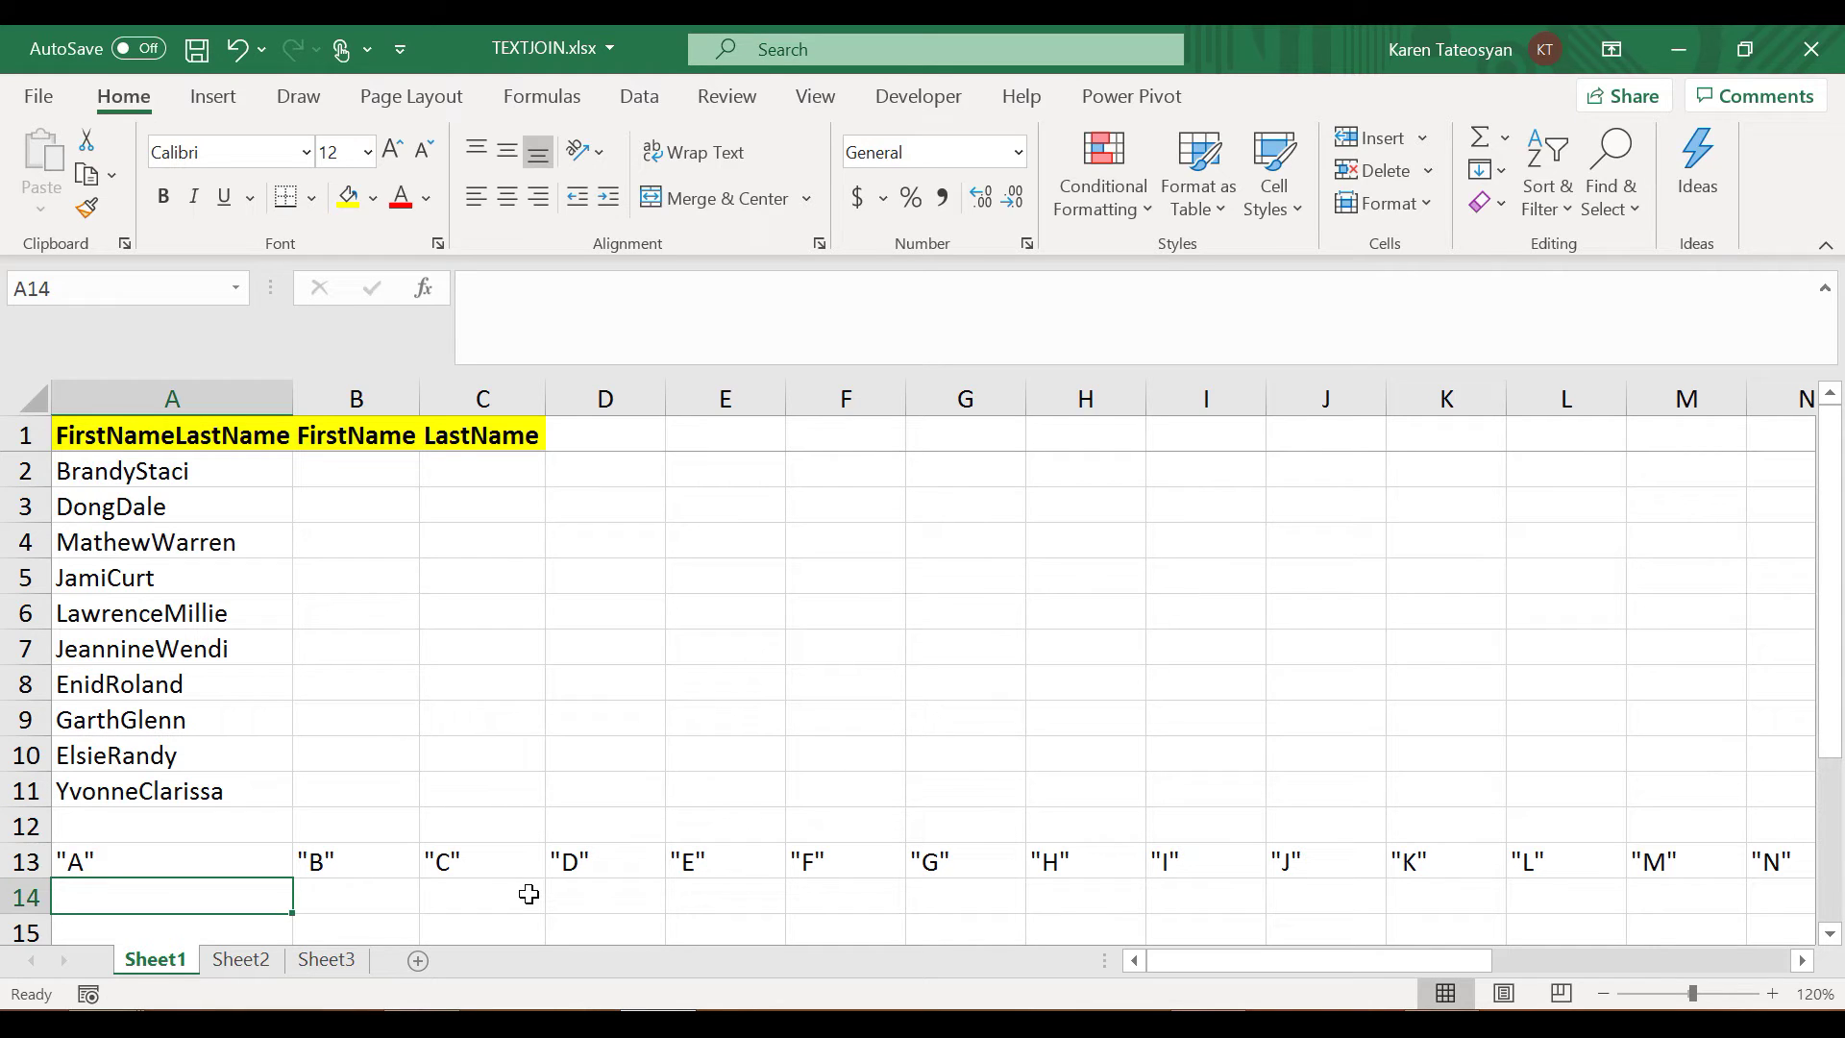
Clear the stray braces from A14 and insert the TEXTJOIN function there
text({})
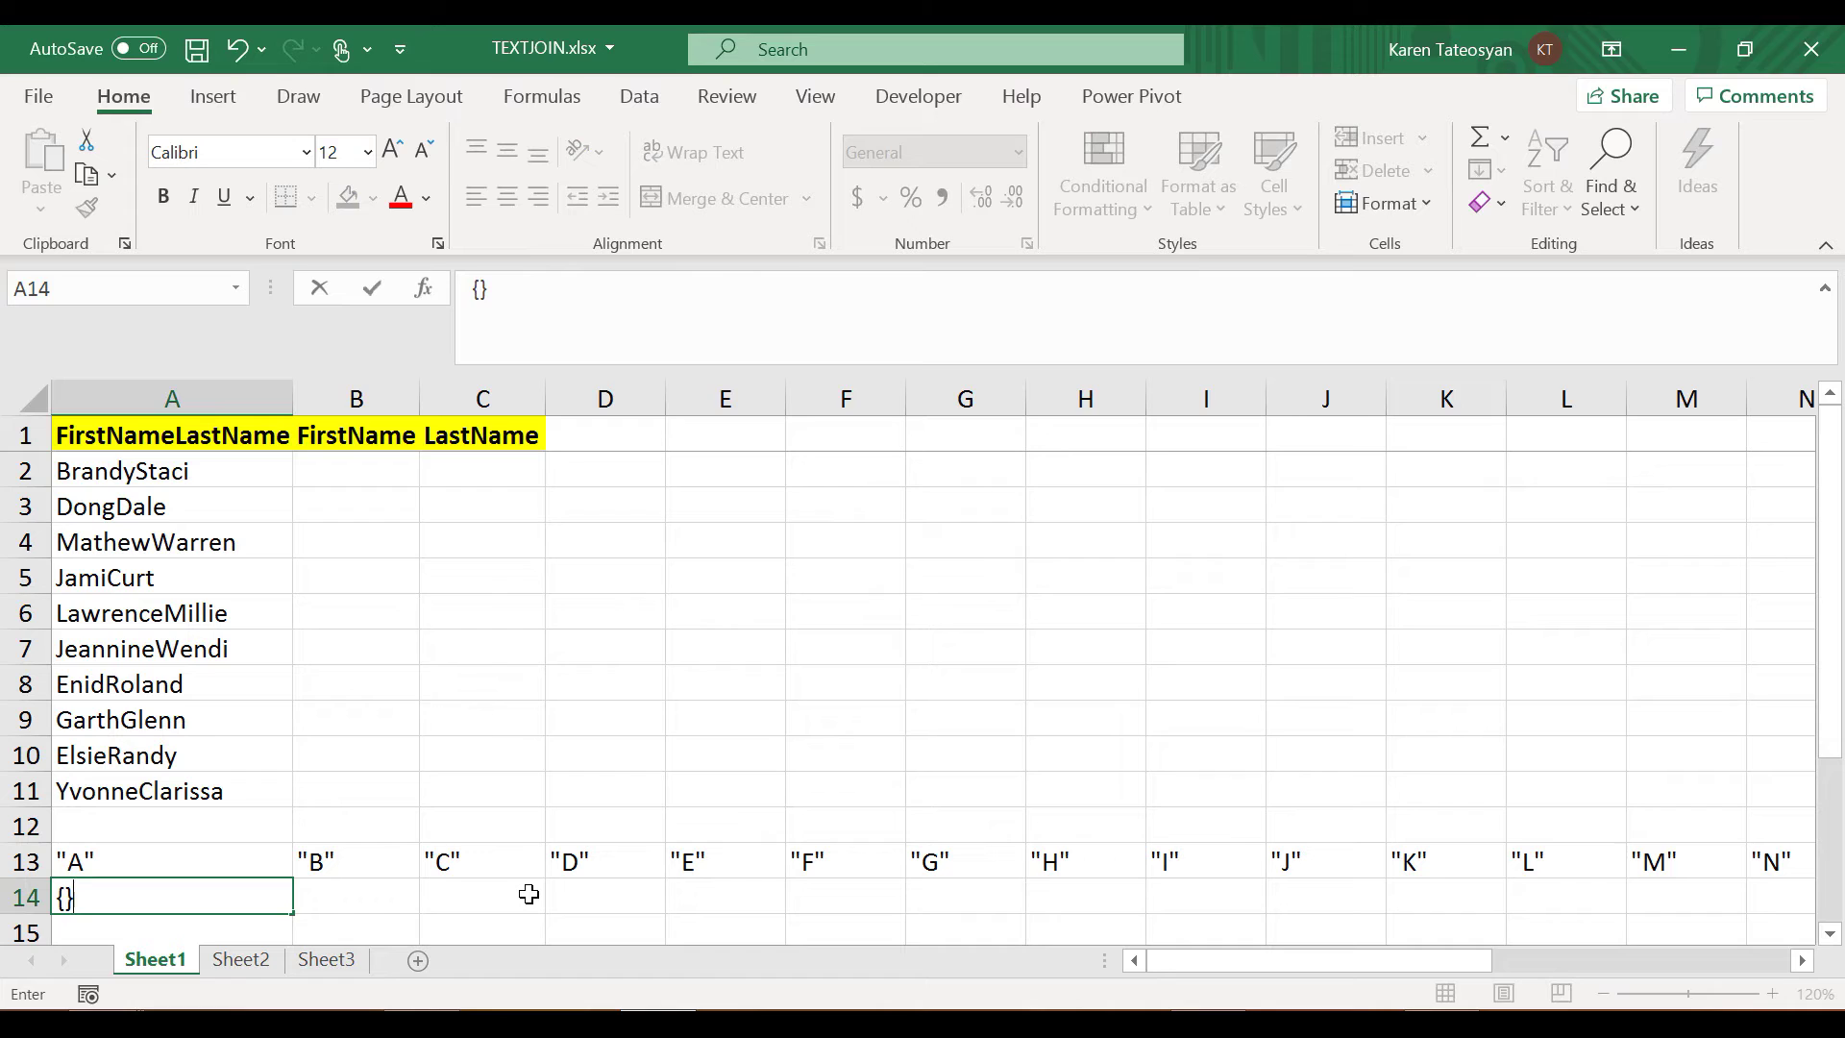
key(BackSpace)
key(BackSpace)
text(=te)
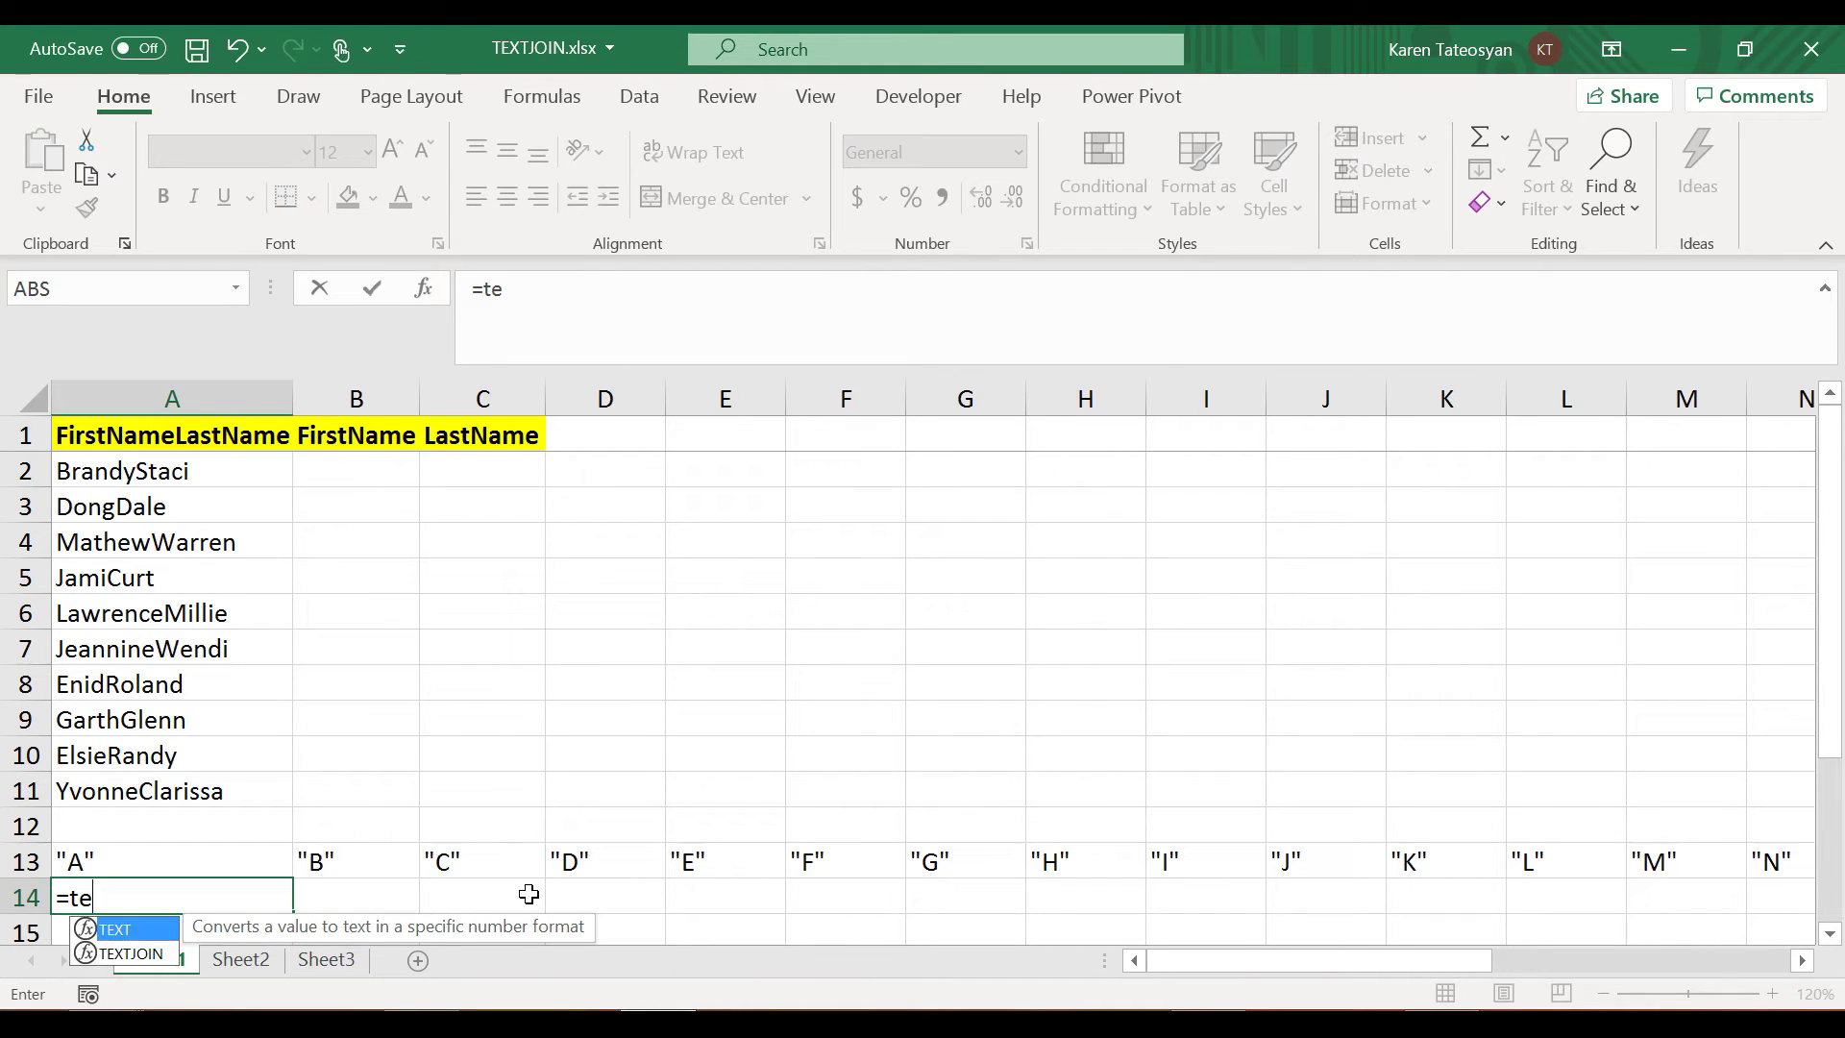
key(Down)
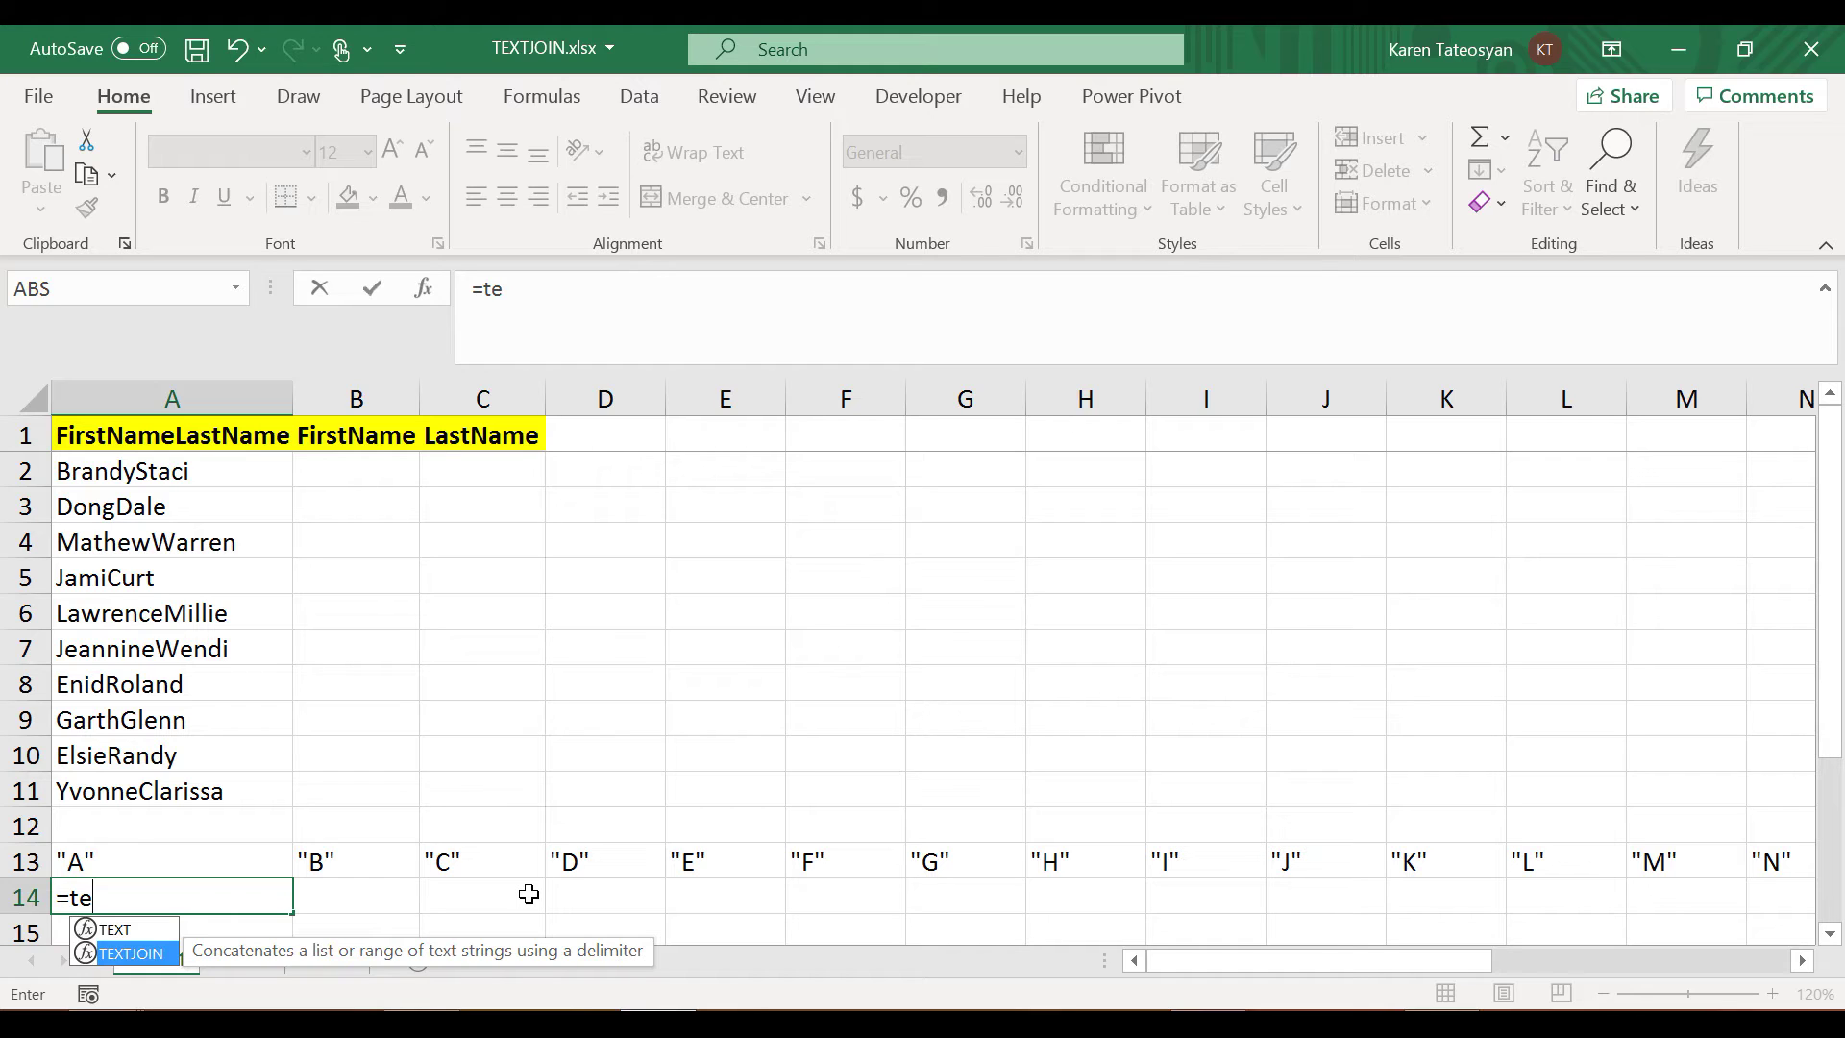
key(Tab)
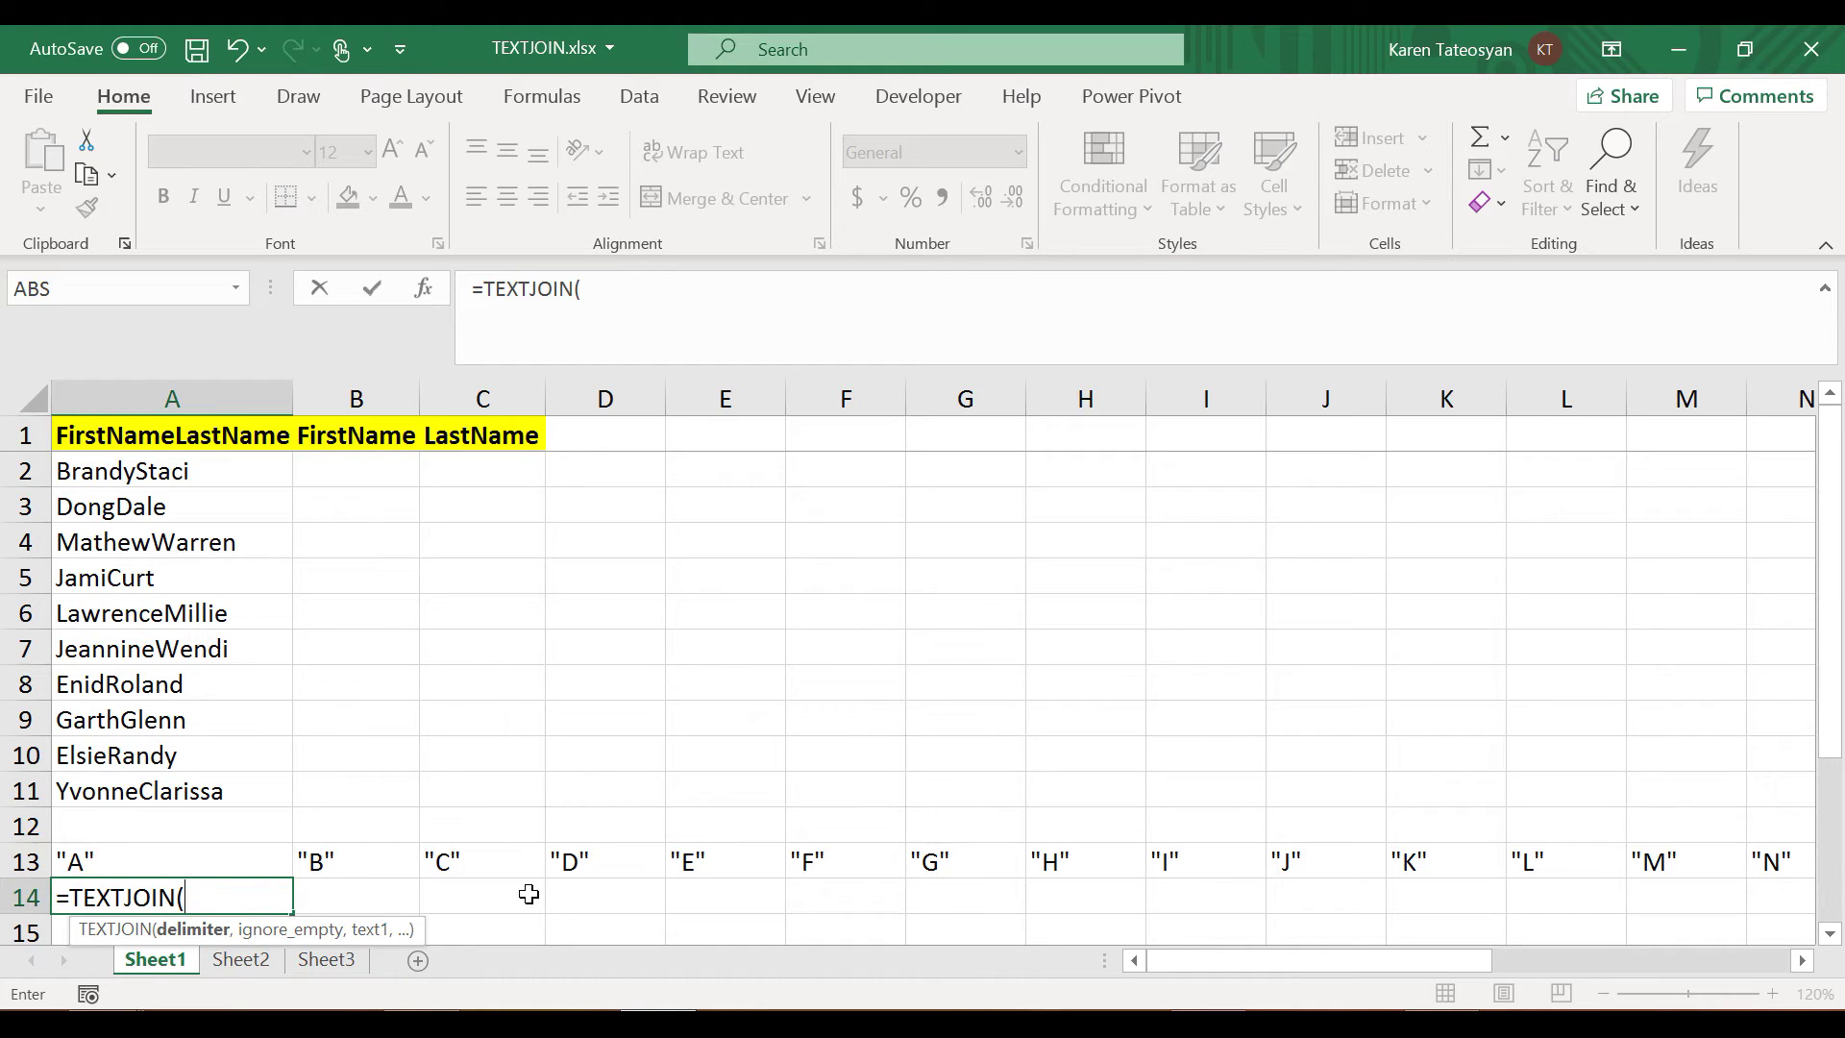
Complete A14 as =TEXTJOIN(",",TRUE,A13:Z13) to join the quoted letters with commas
text(",",)
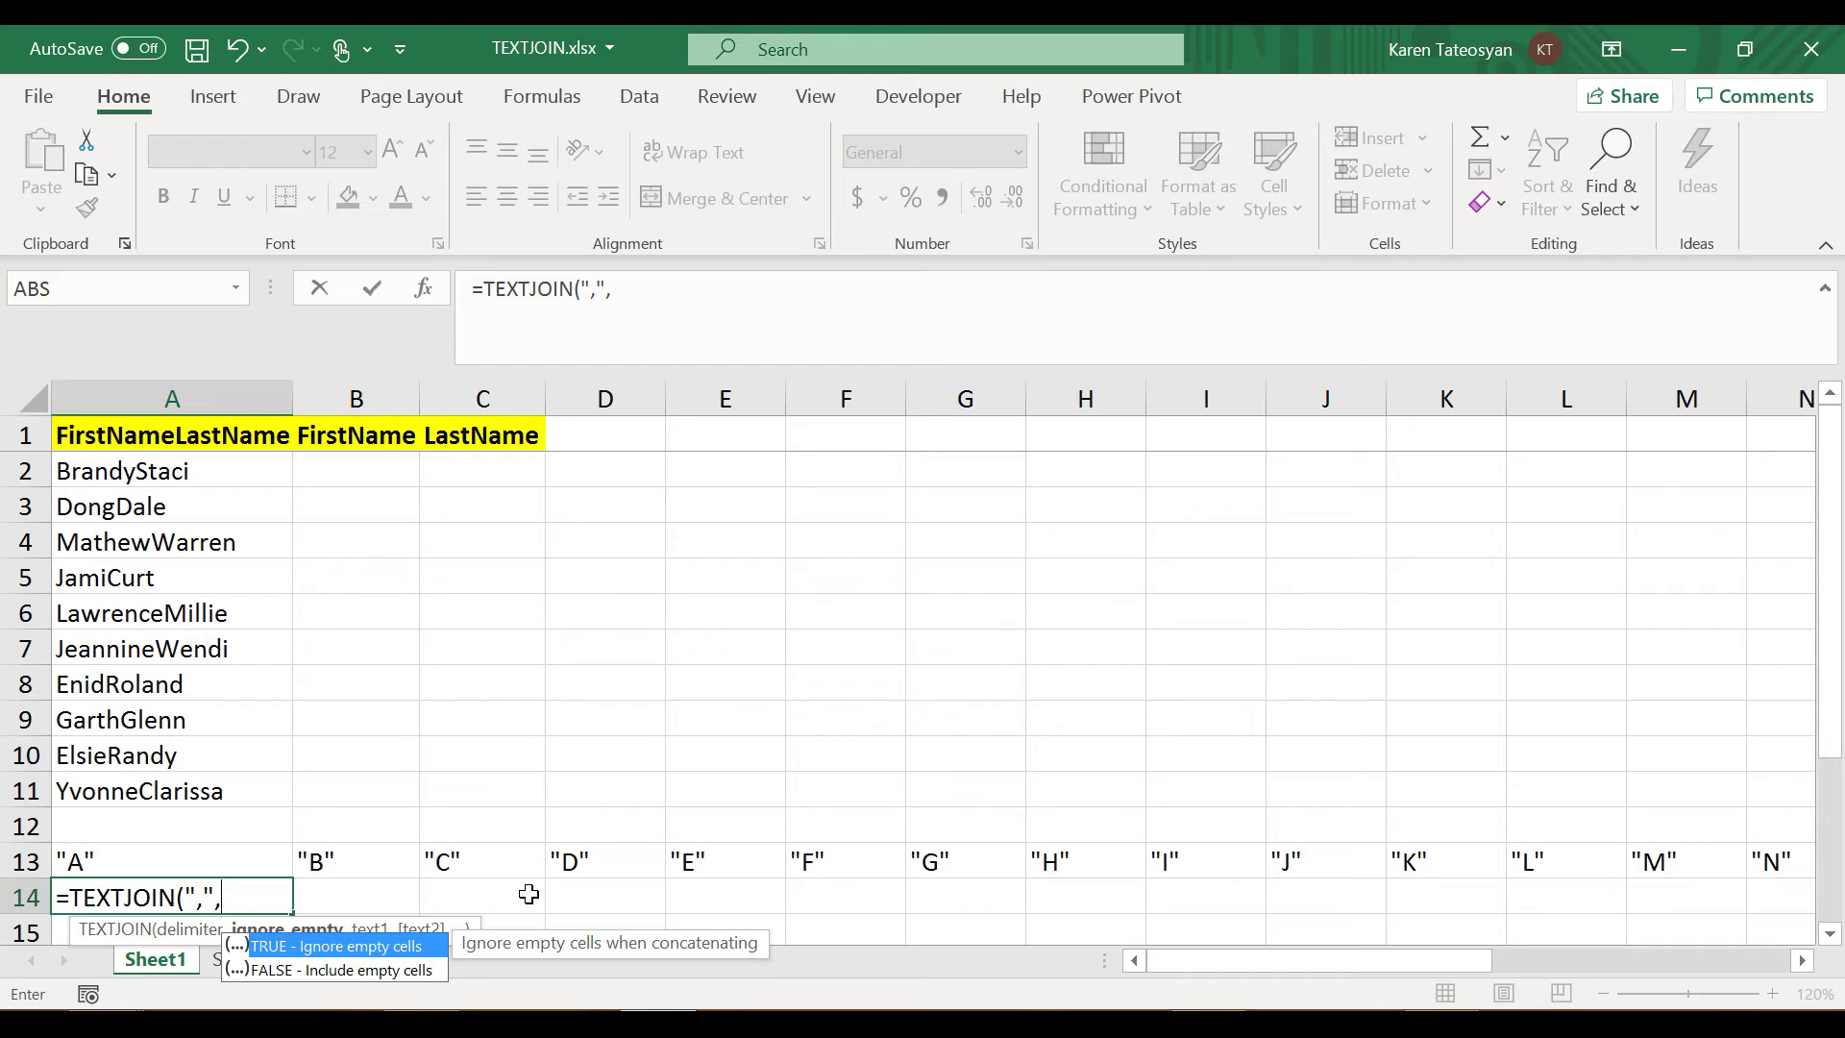
text(true,)
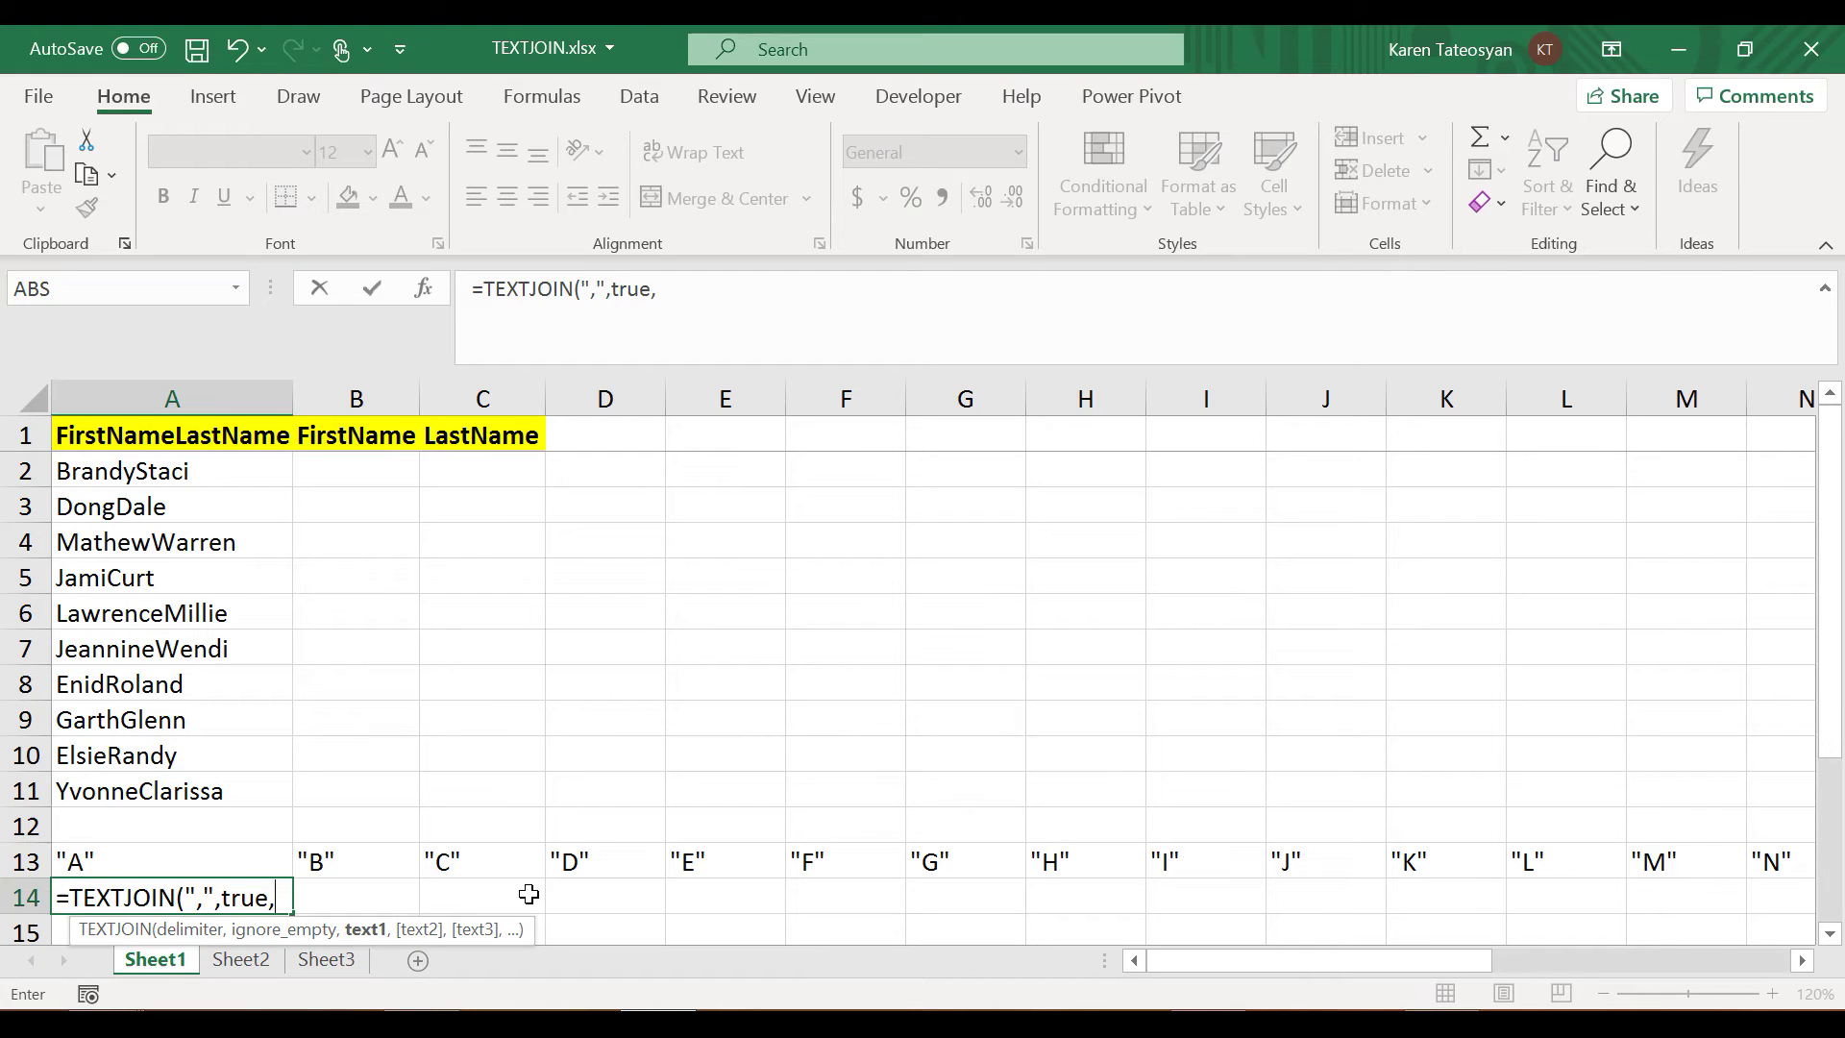
click(219, 853)
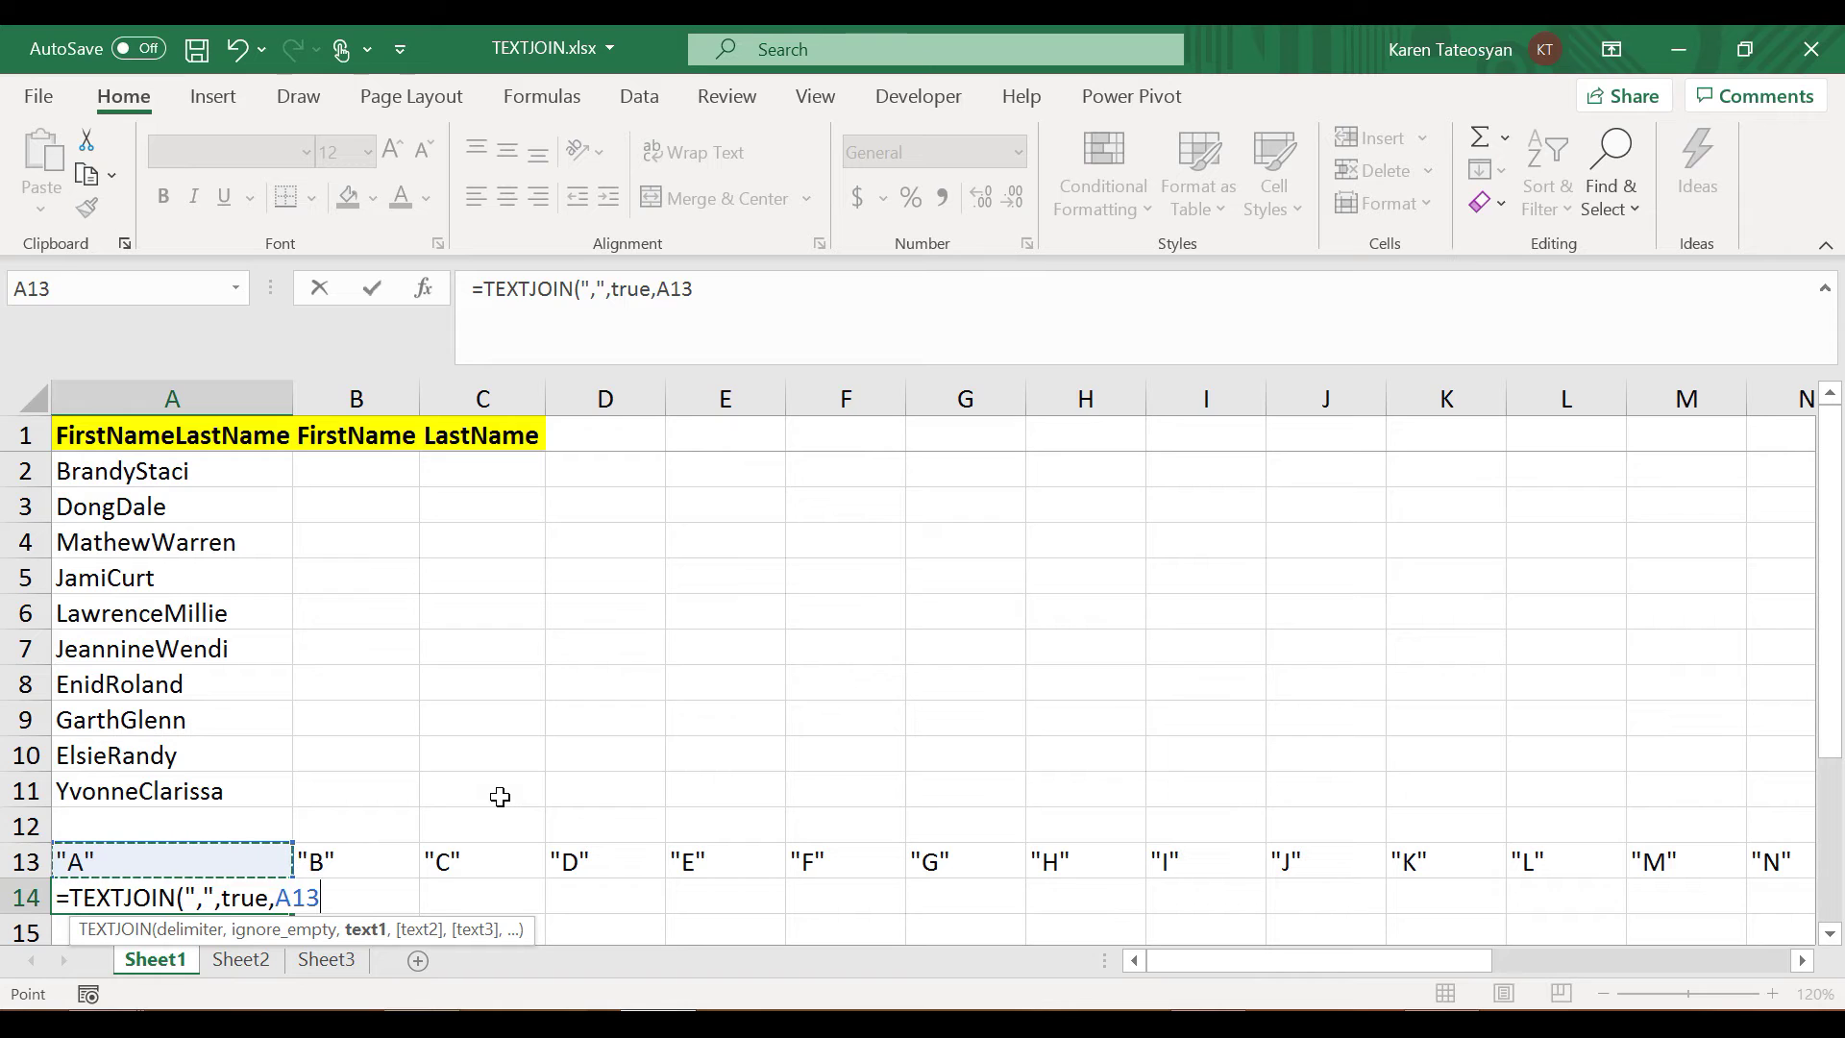
key(ctrl+shift+Right)
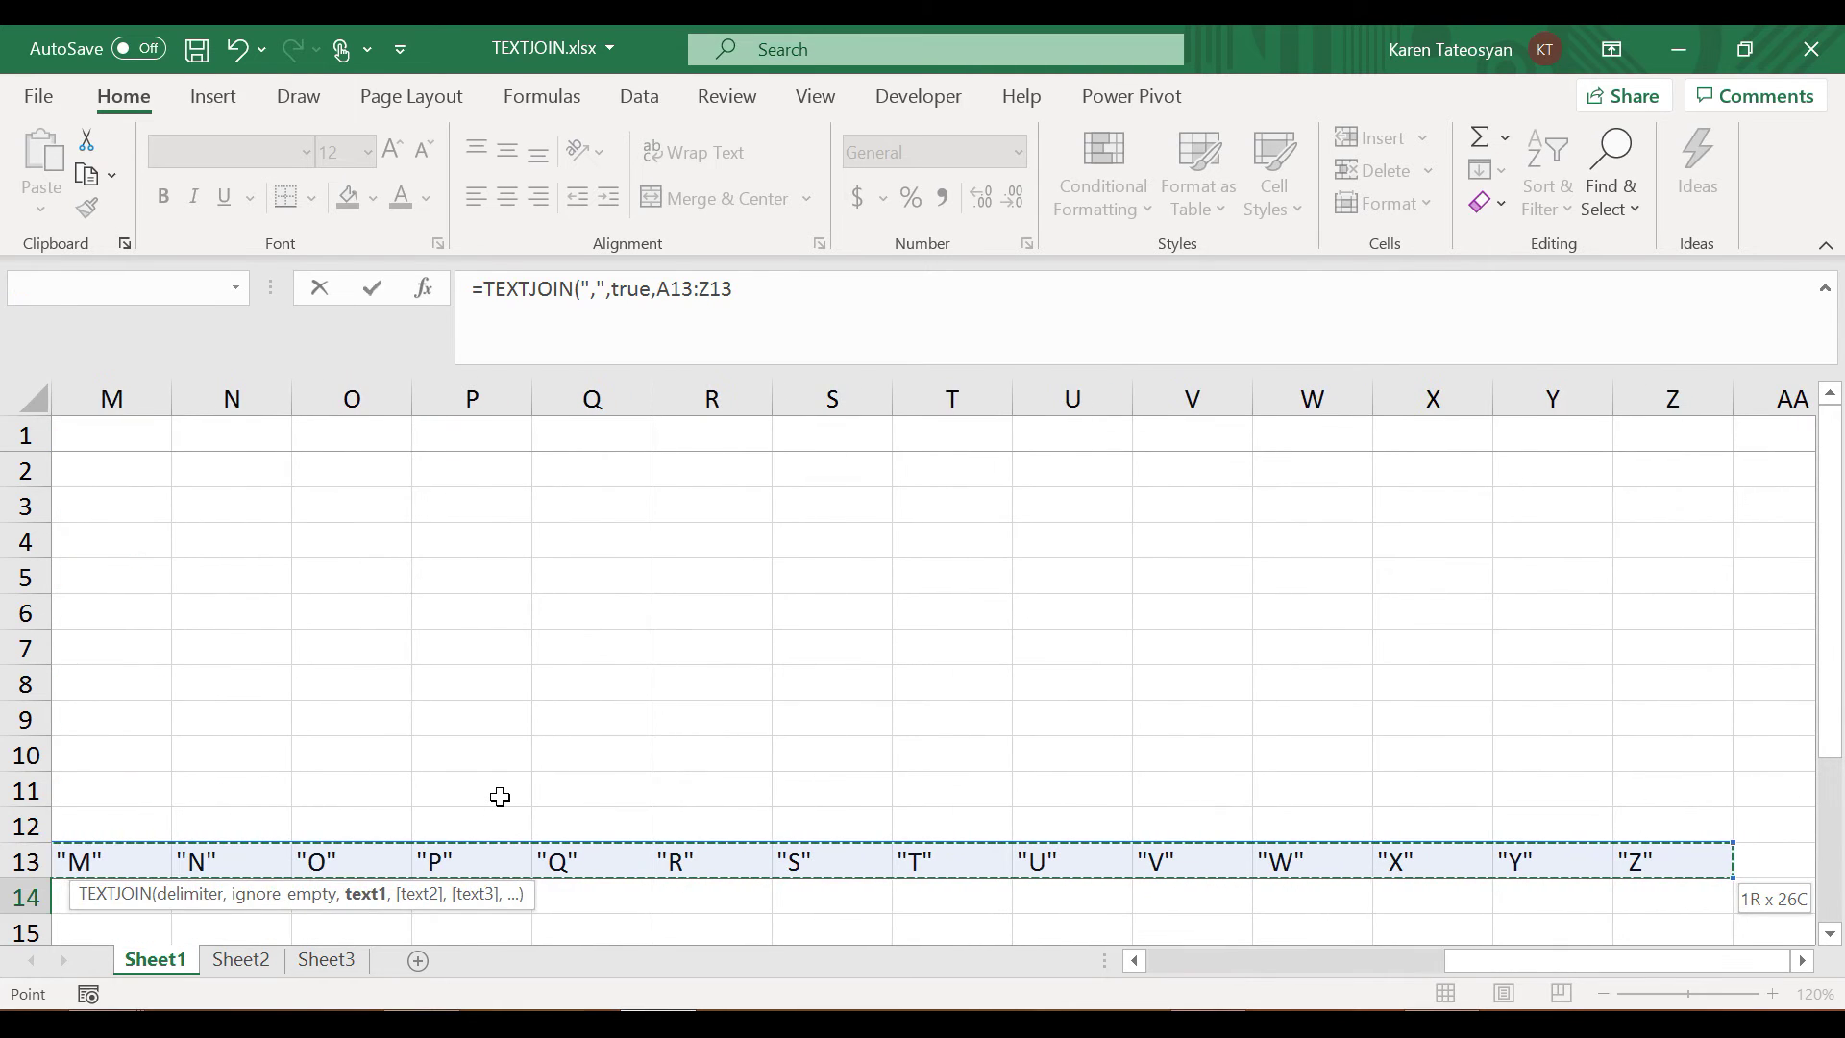
click(774, 290)
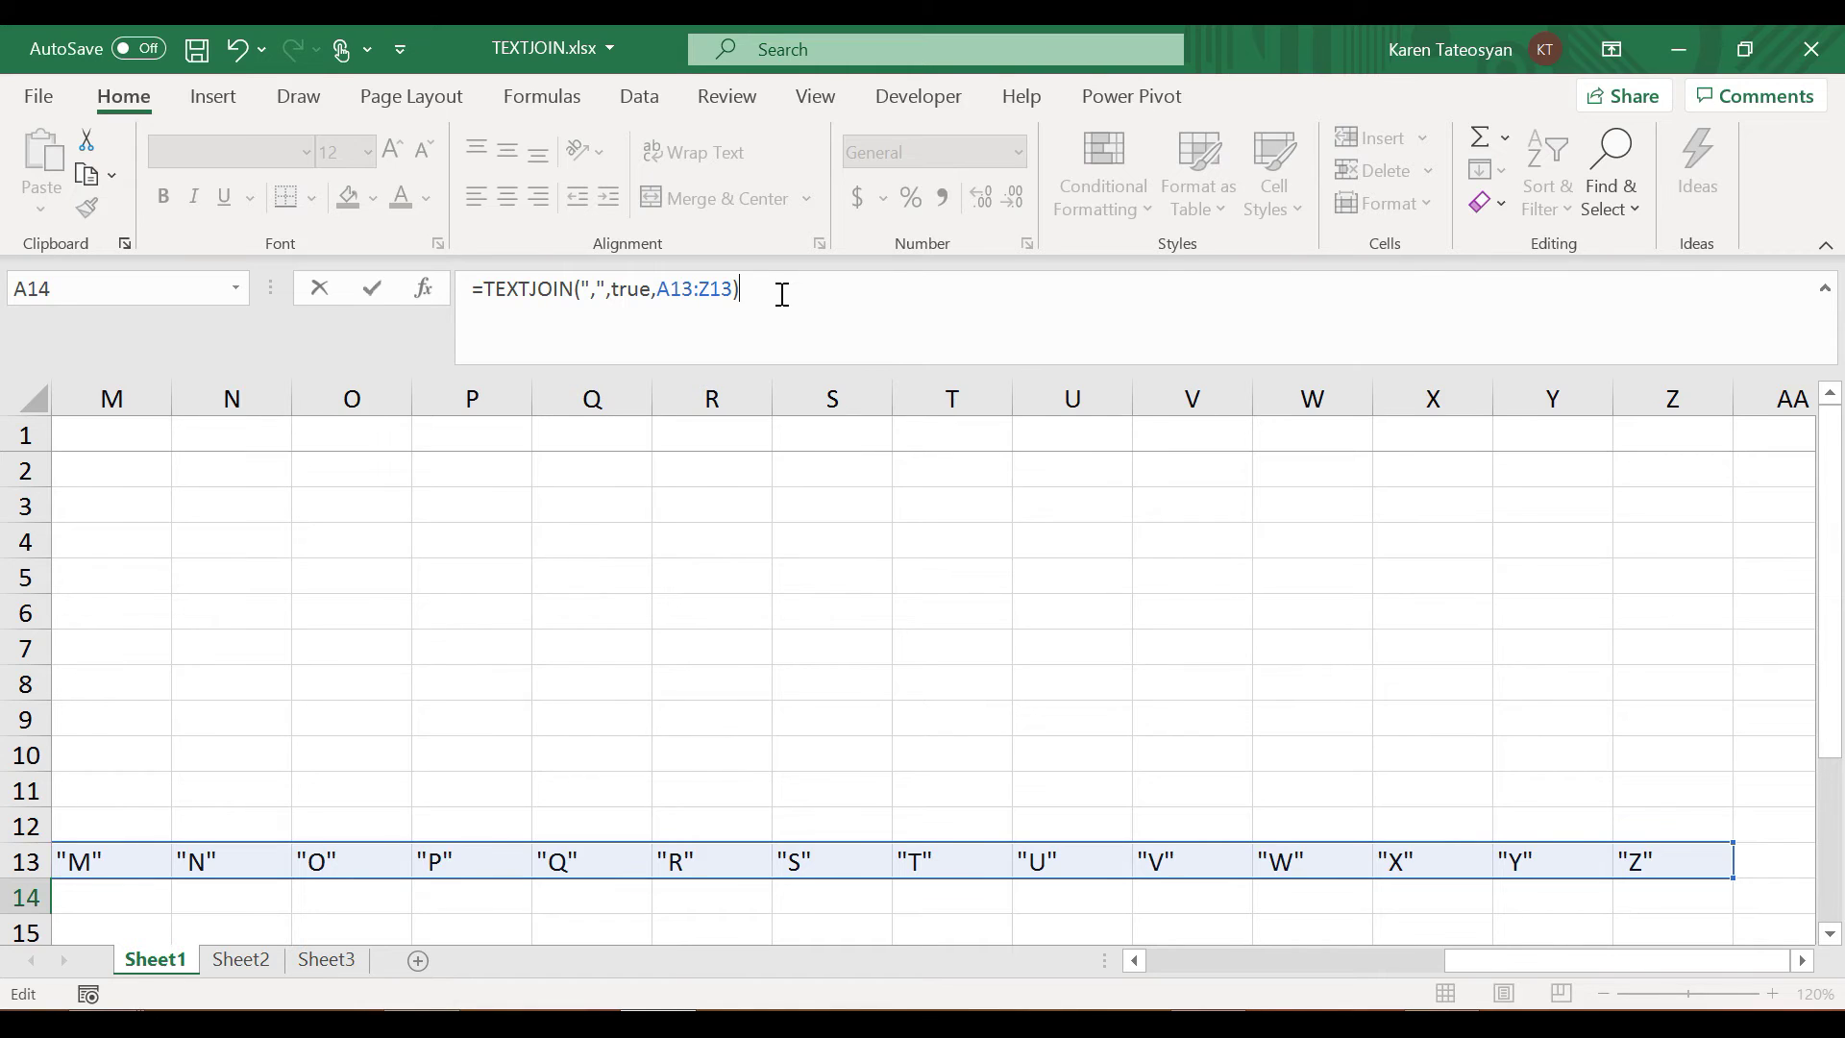
key(Return)
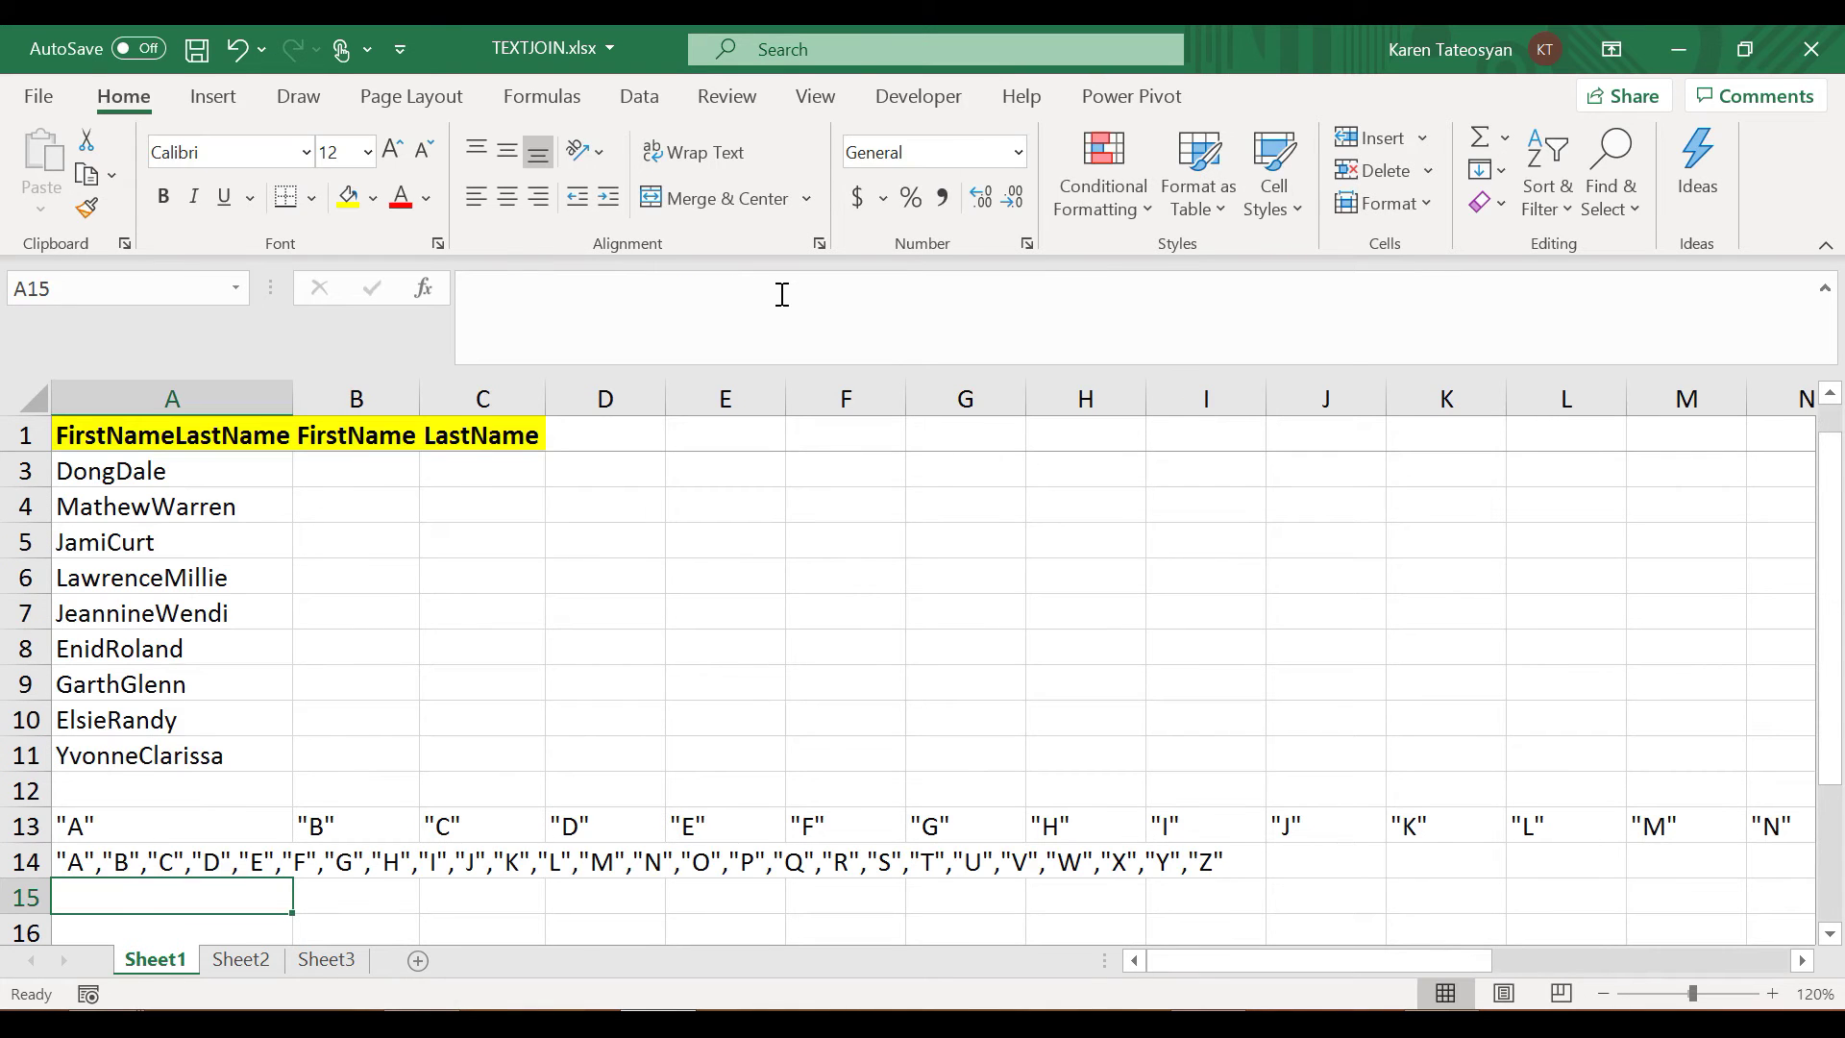
click(113, 862)
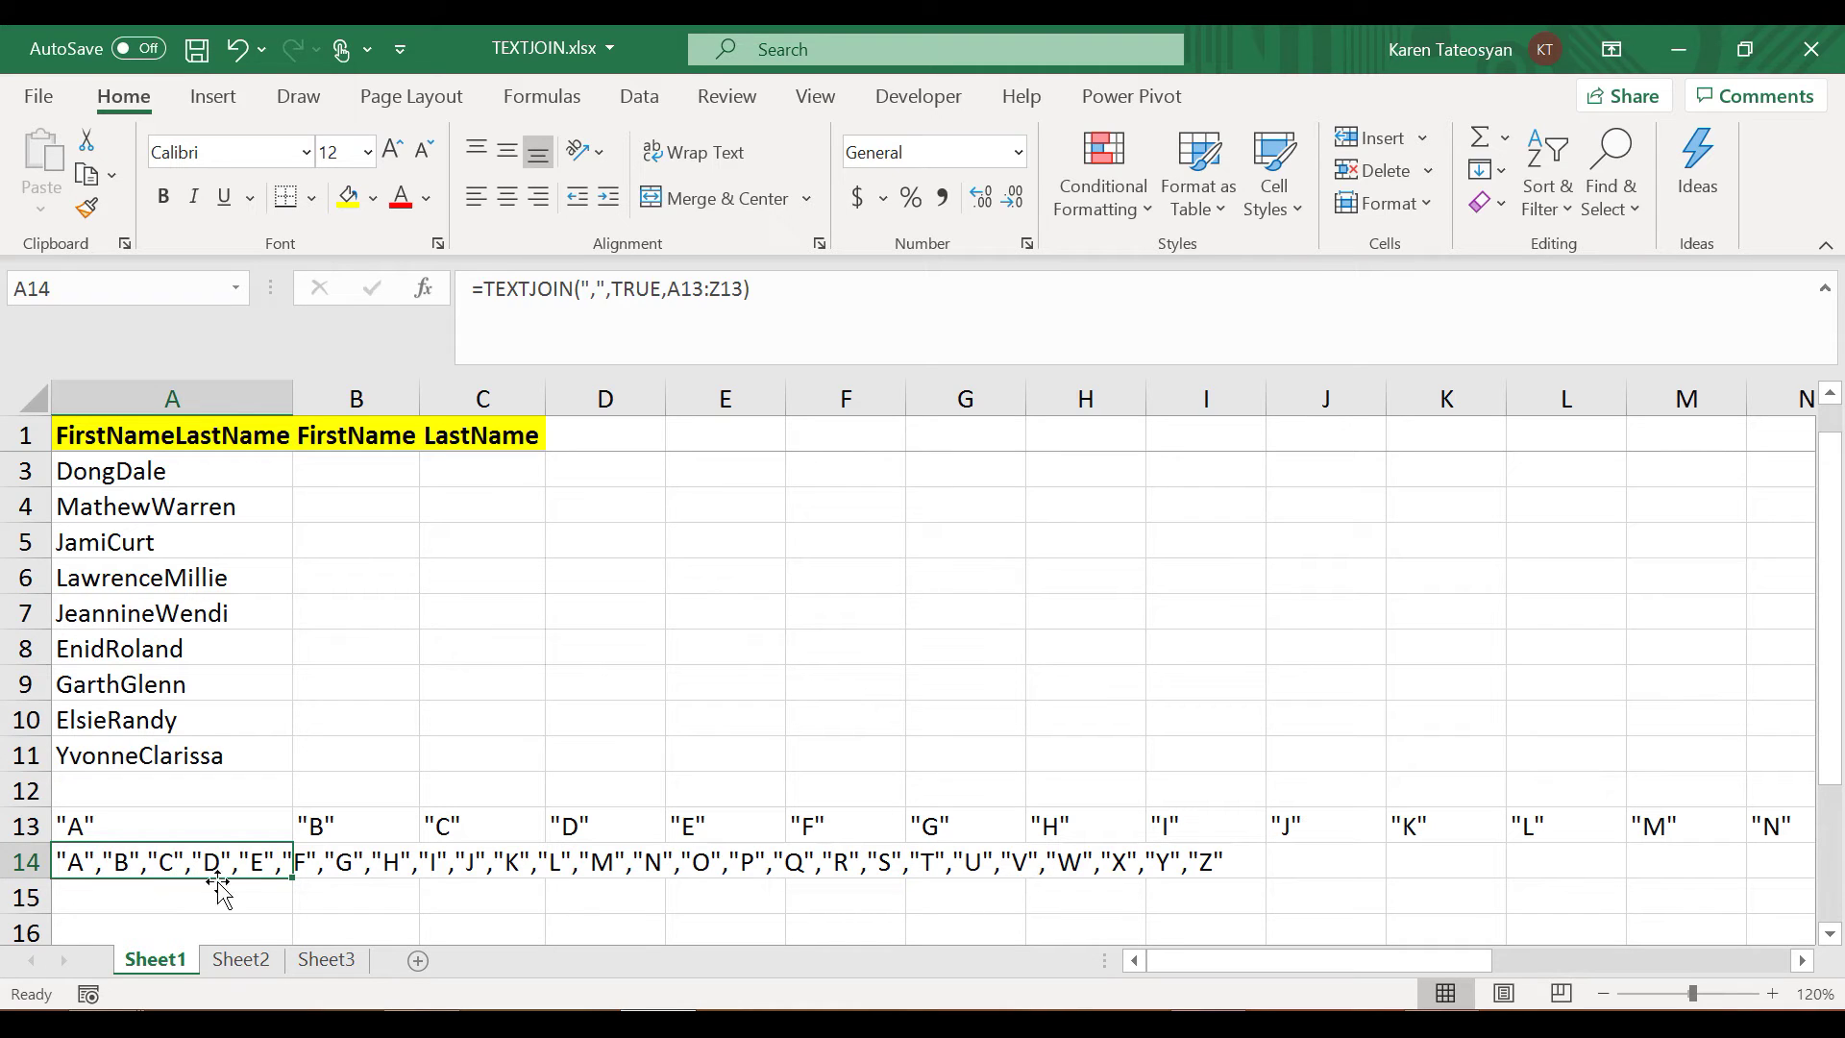
click(188, 828)
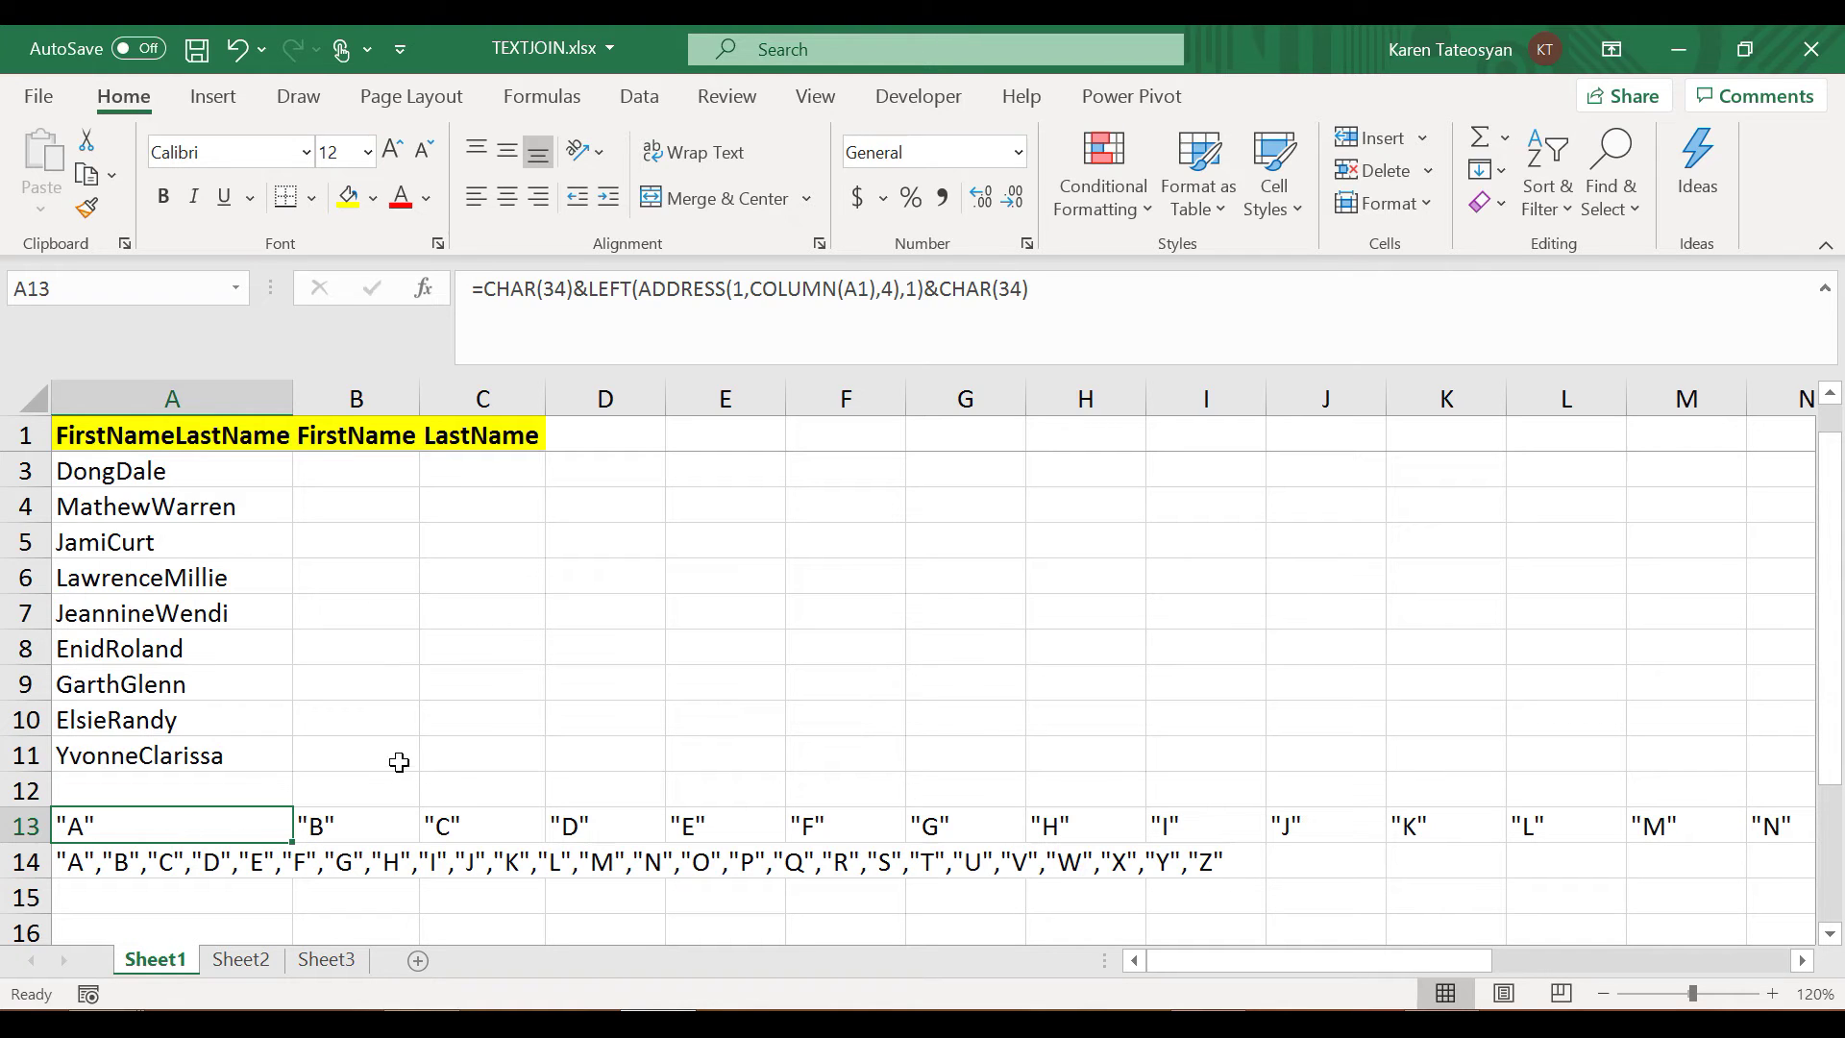
Copy the quoted letters in A13:Z13 and bring up a blank Notepad window
key(ctrl+shift+Right)
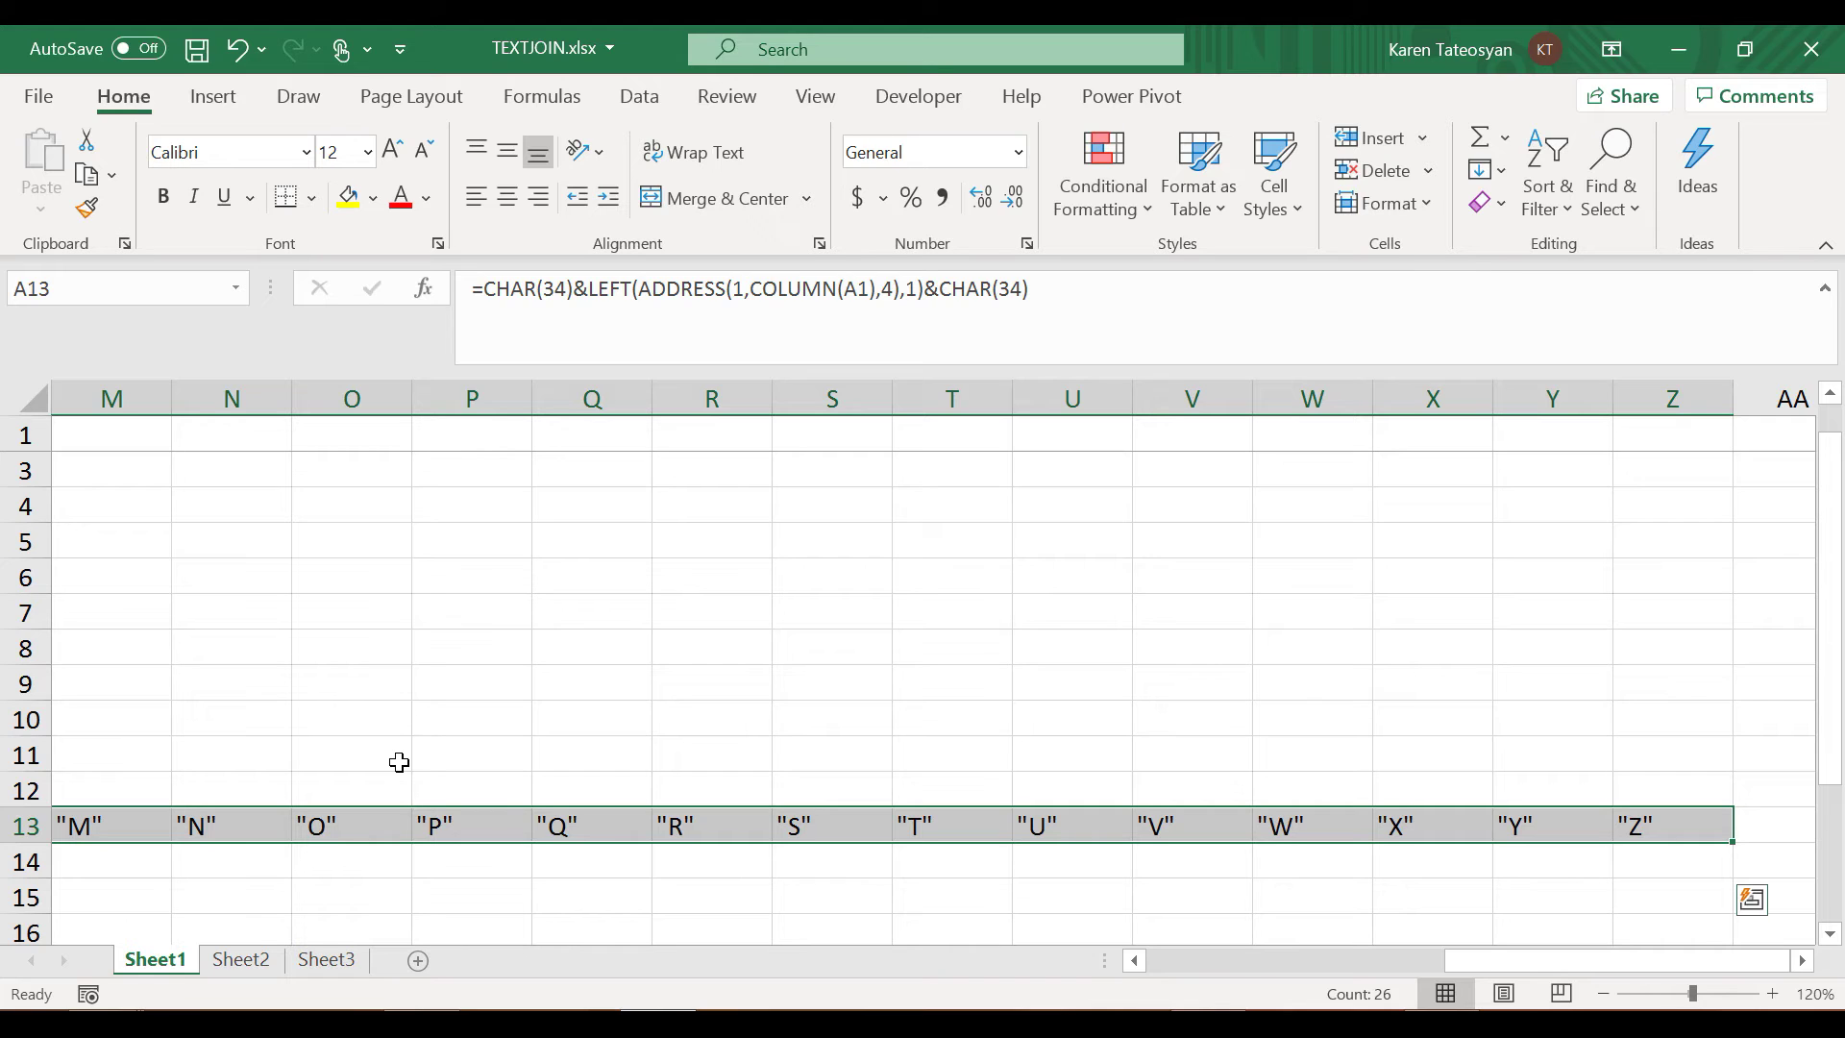
key(ctrl+c)
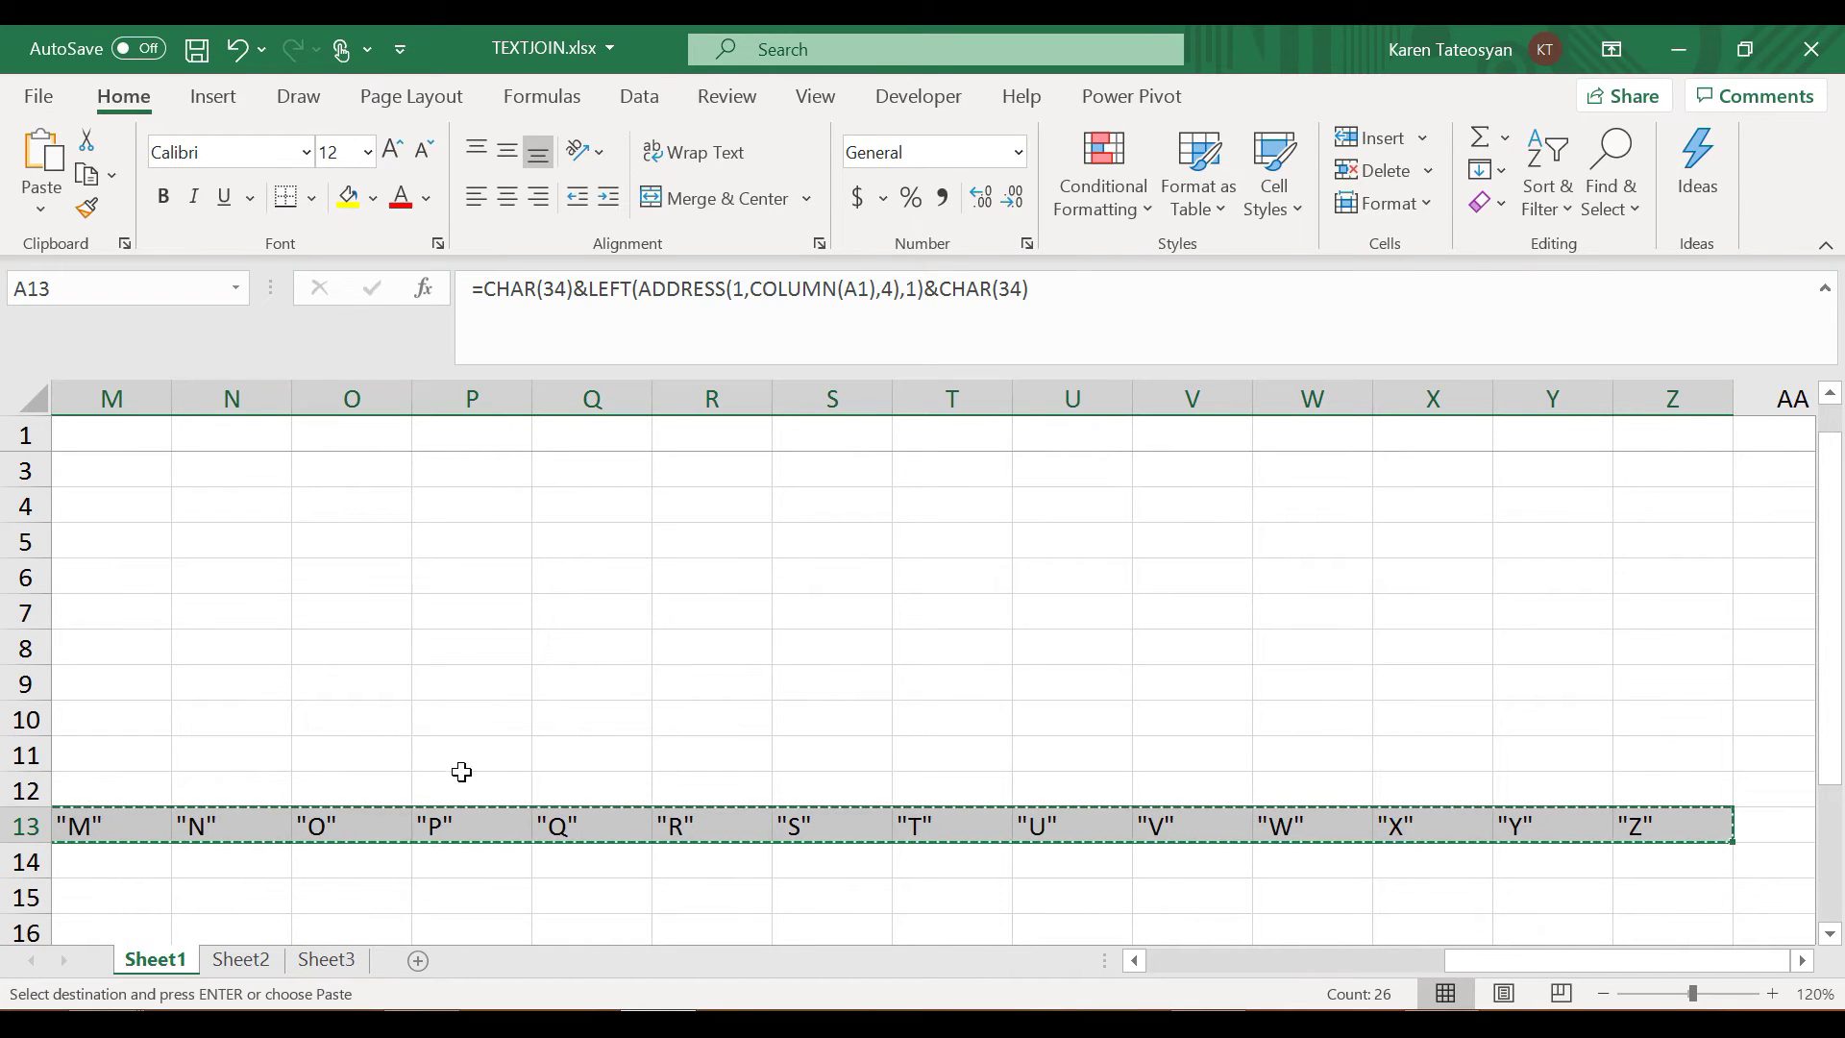
click(581, 976)
drag(720, 582, 871, 567)
Paste the letters into Notepad and replace every tab between them with a comma
click(963, 693)
key(ctrl+v)
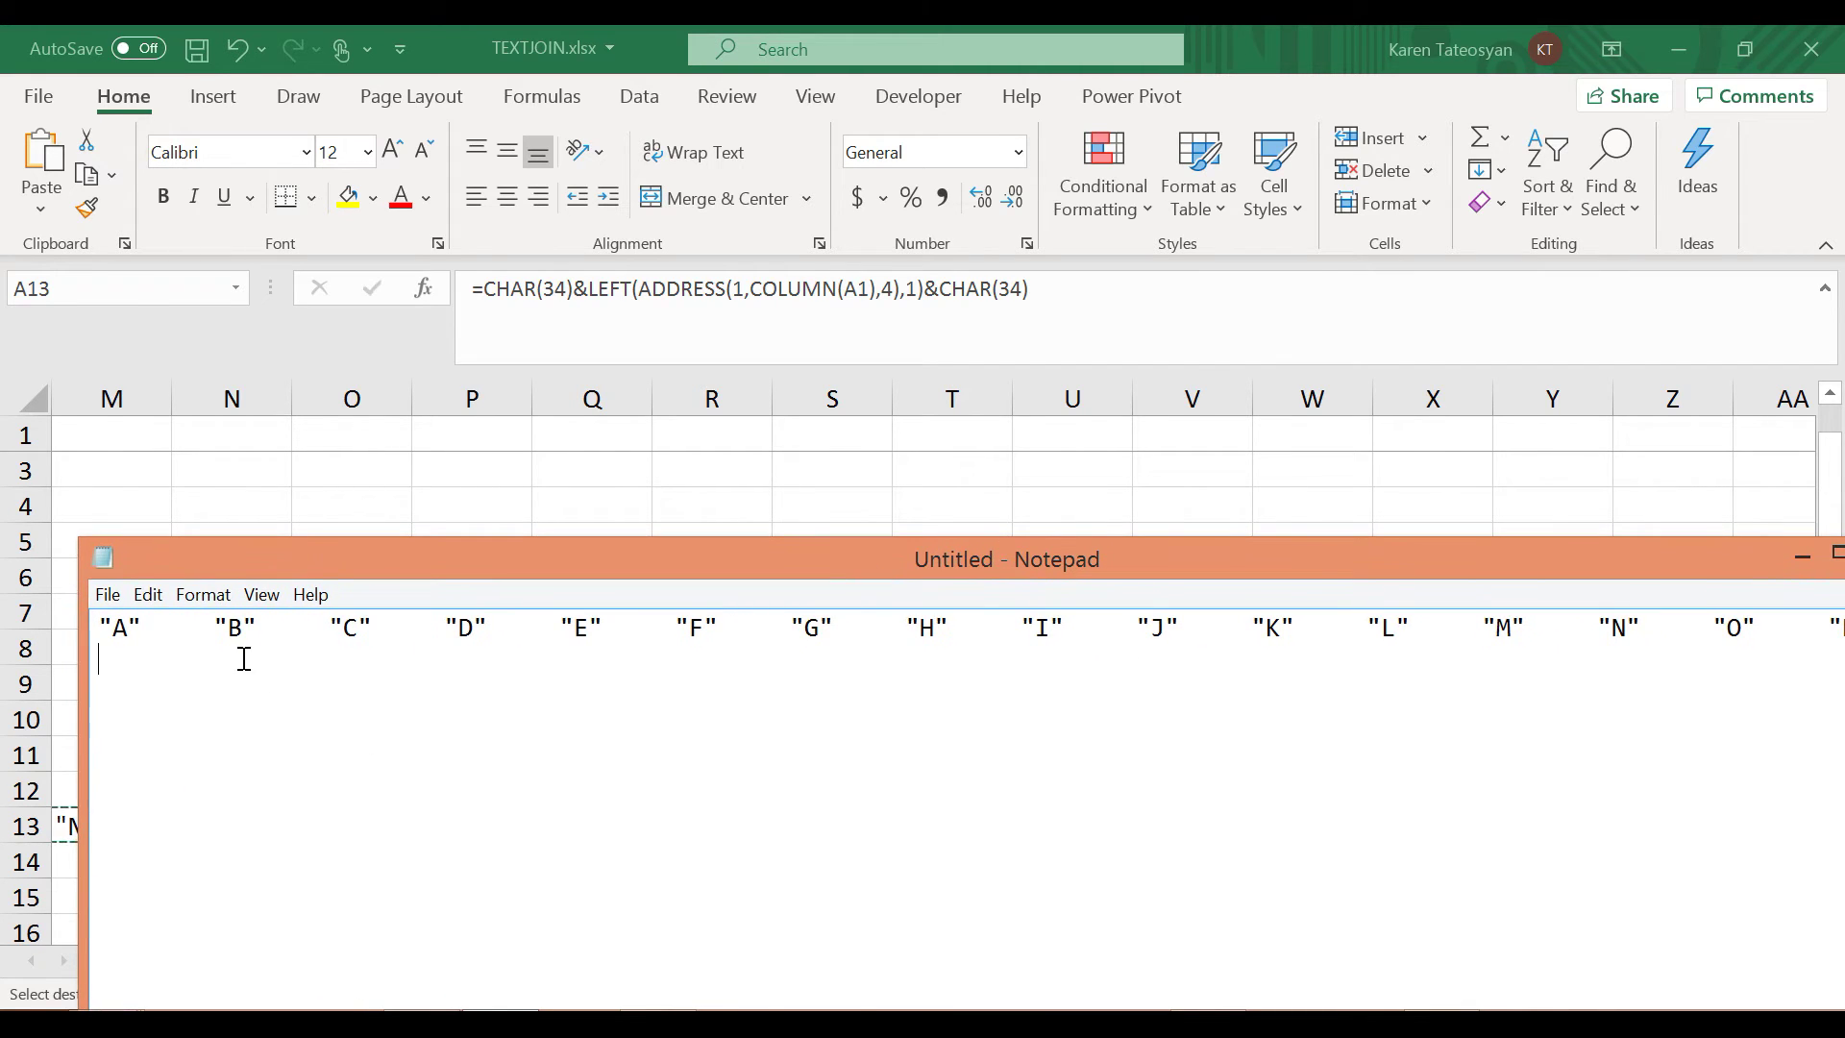
drag(169, 626, 199, 627)
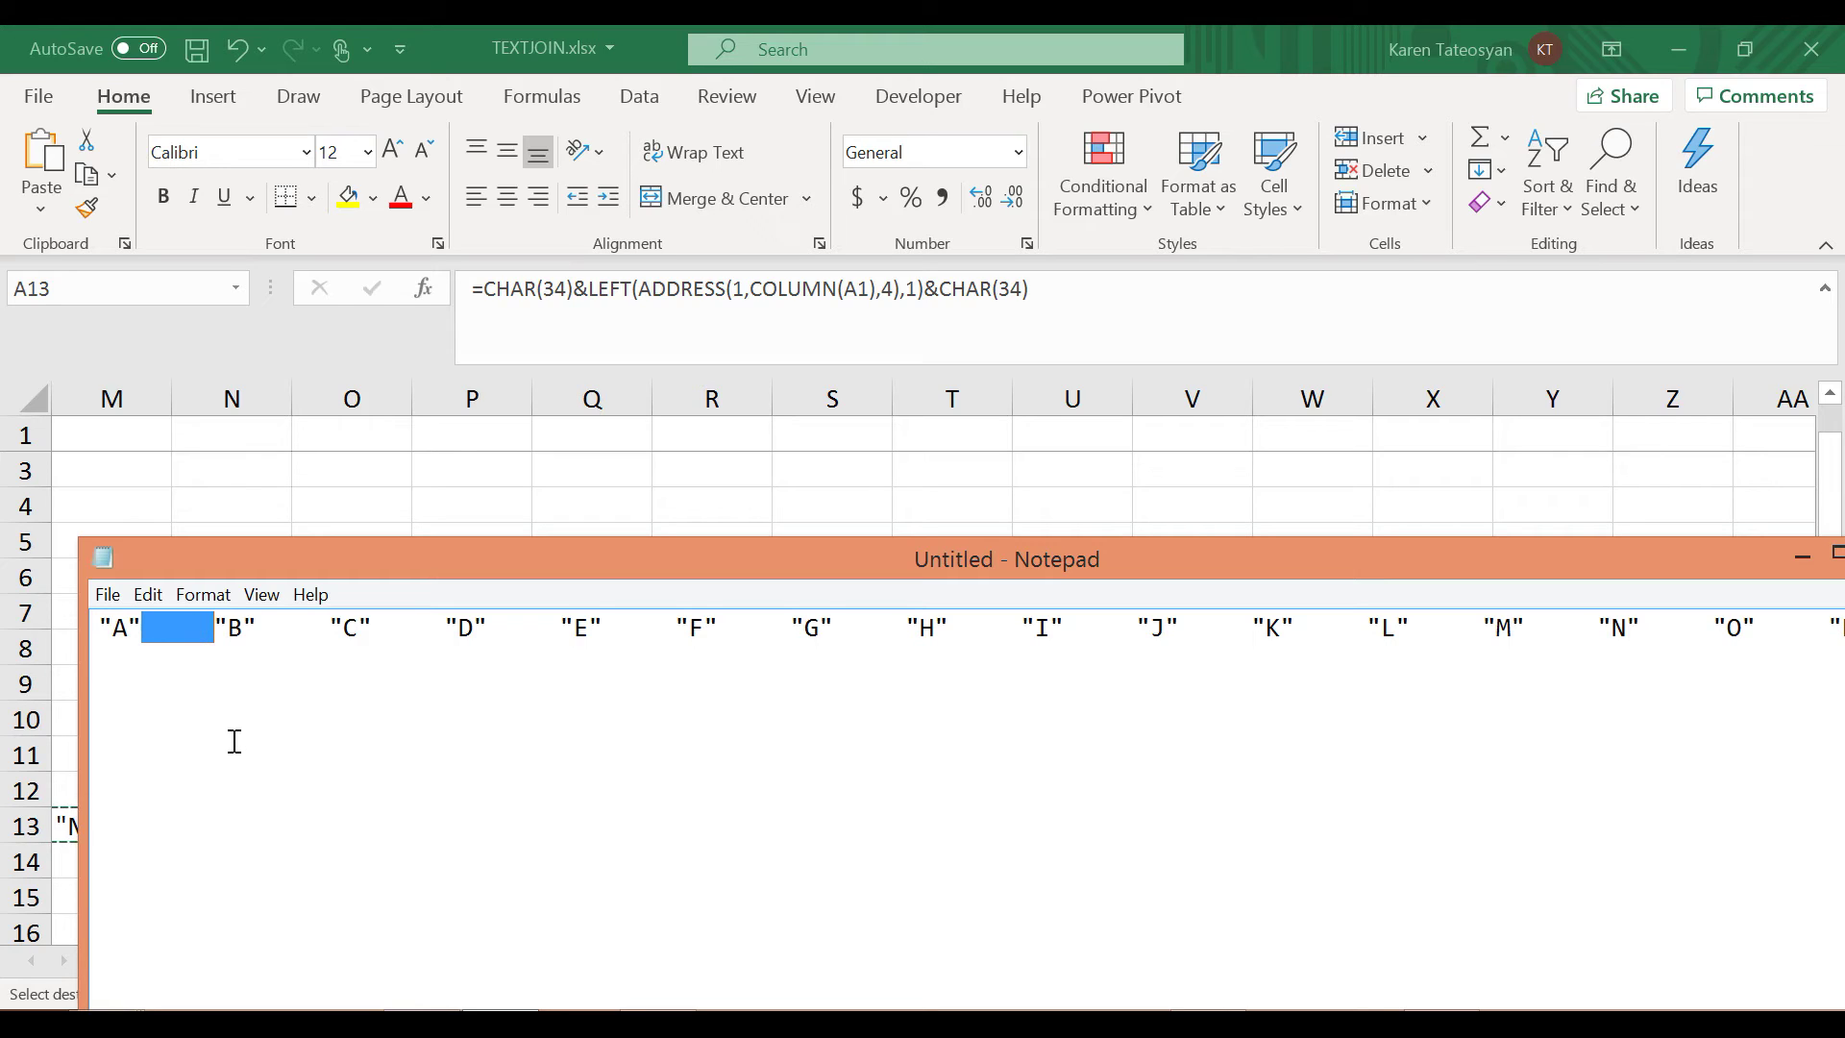
key(ctrl+c)
key(ctrl+h)
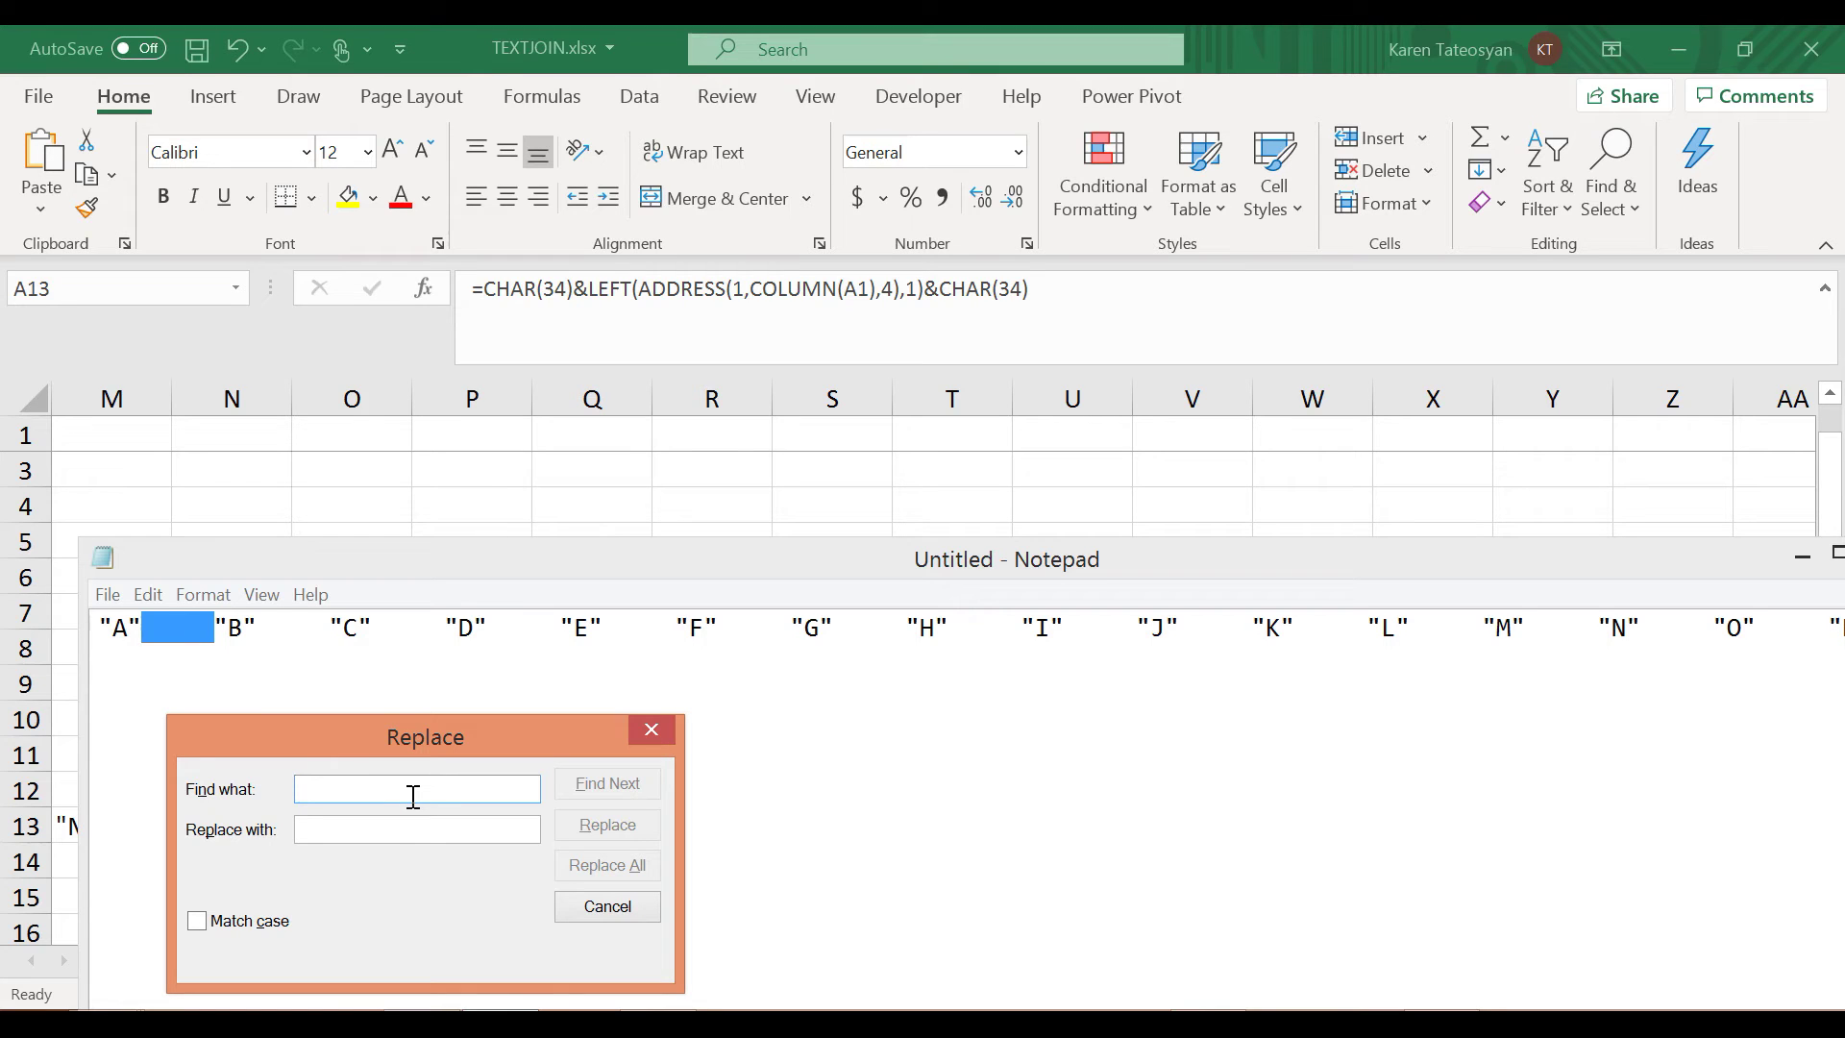
key(ctrl+v)
click(349, 832)
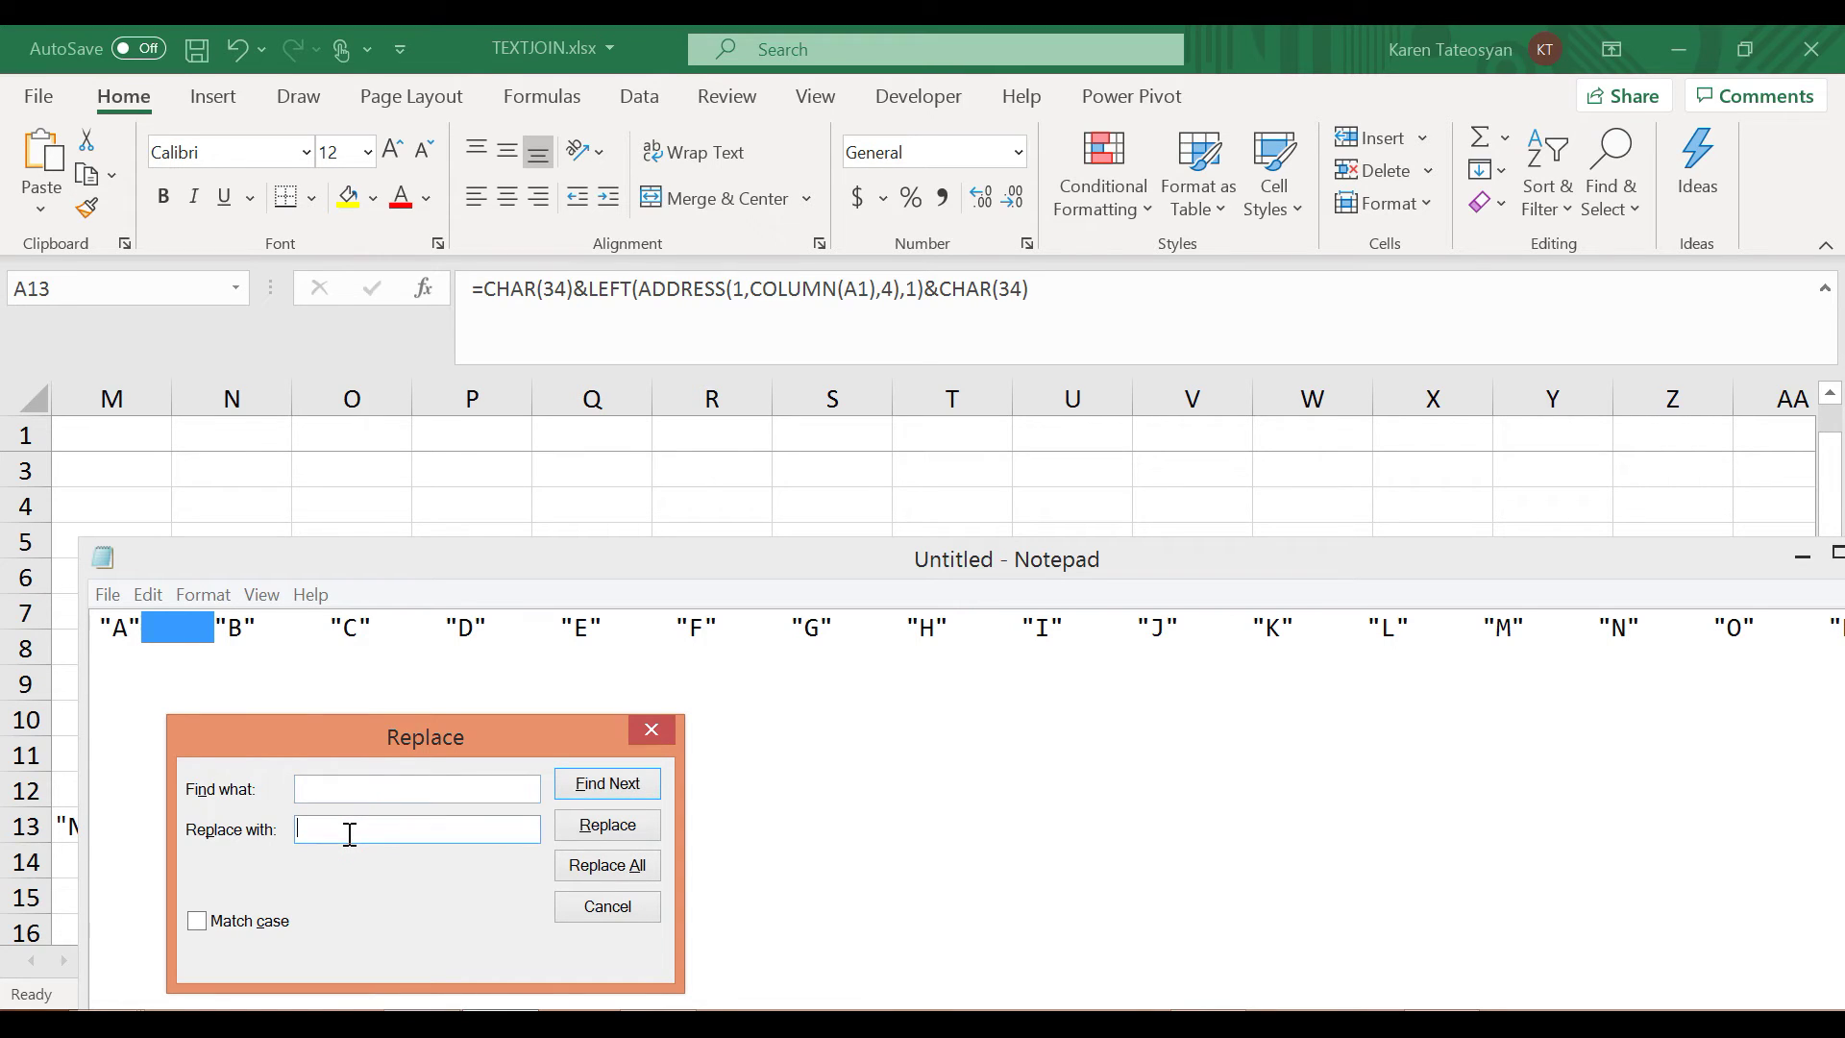
text(,)
click(643, 863)
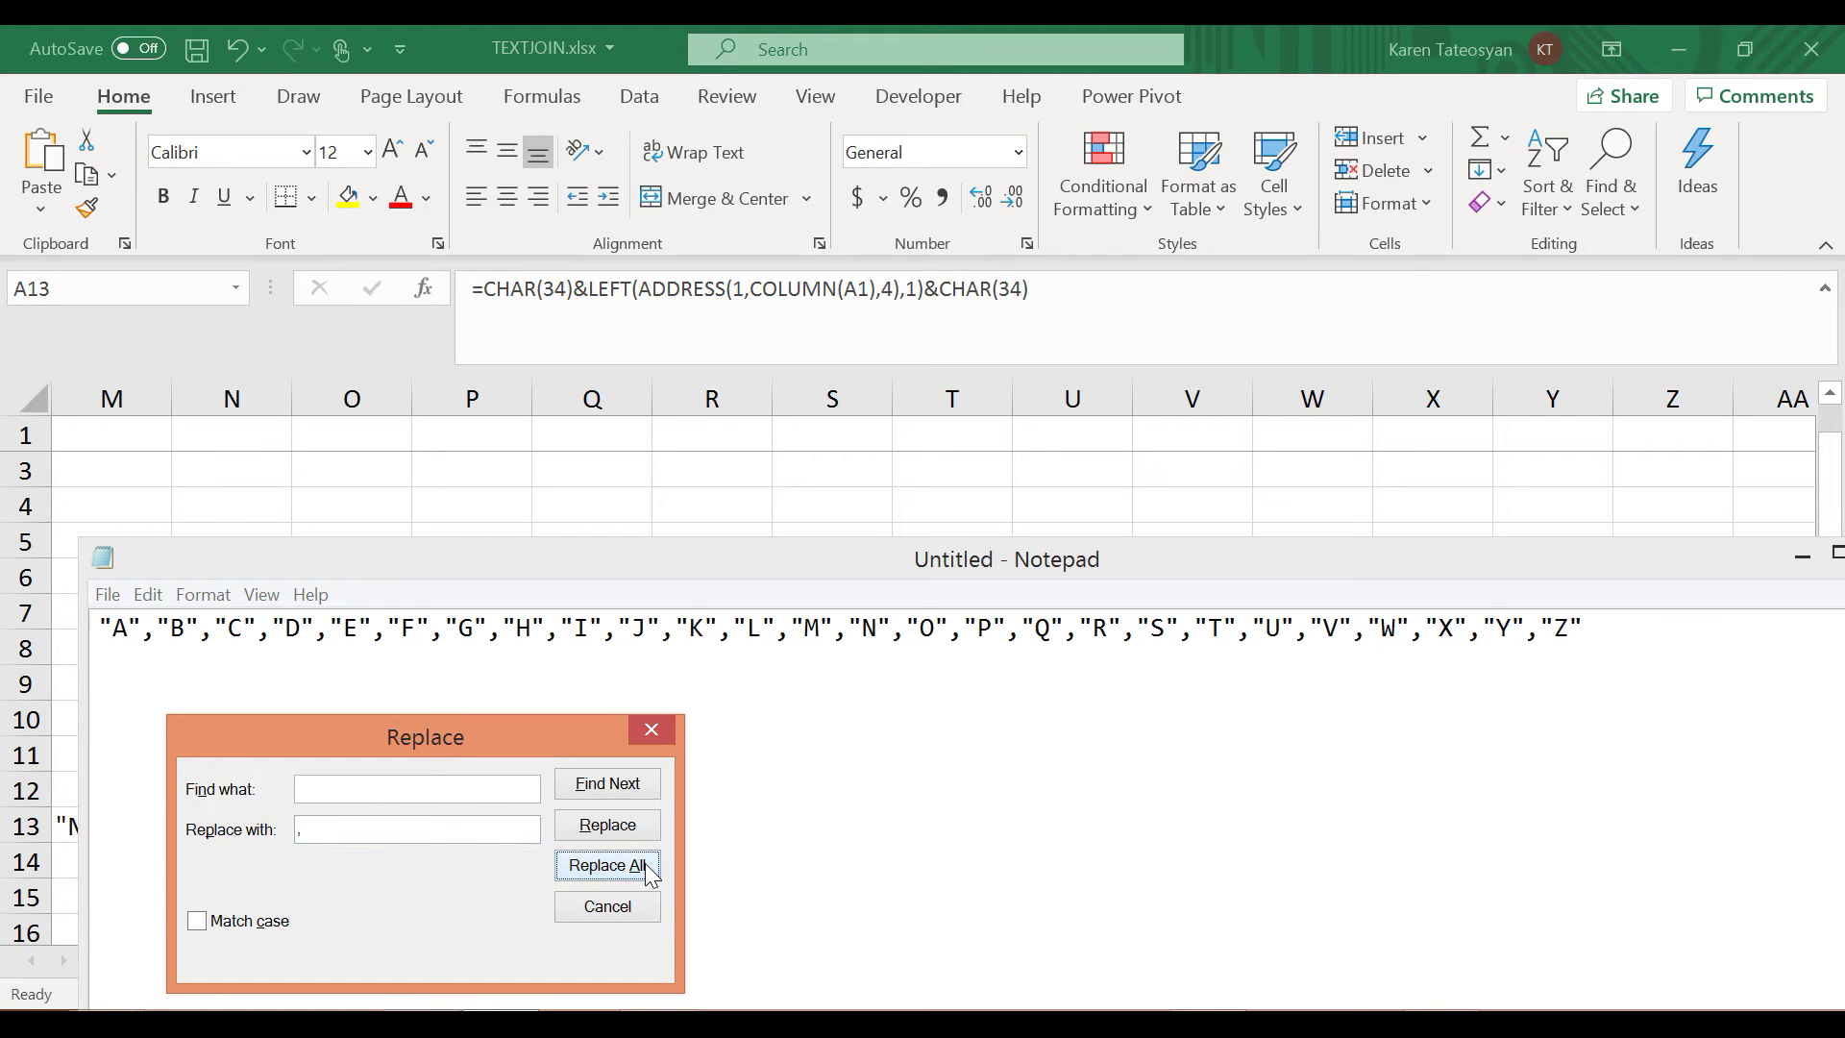
click(661, 735)
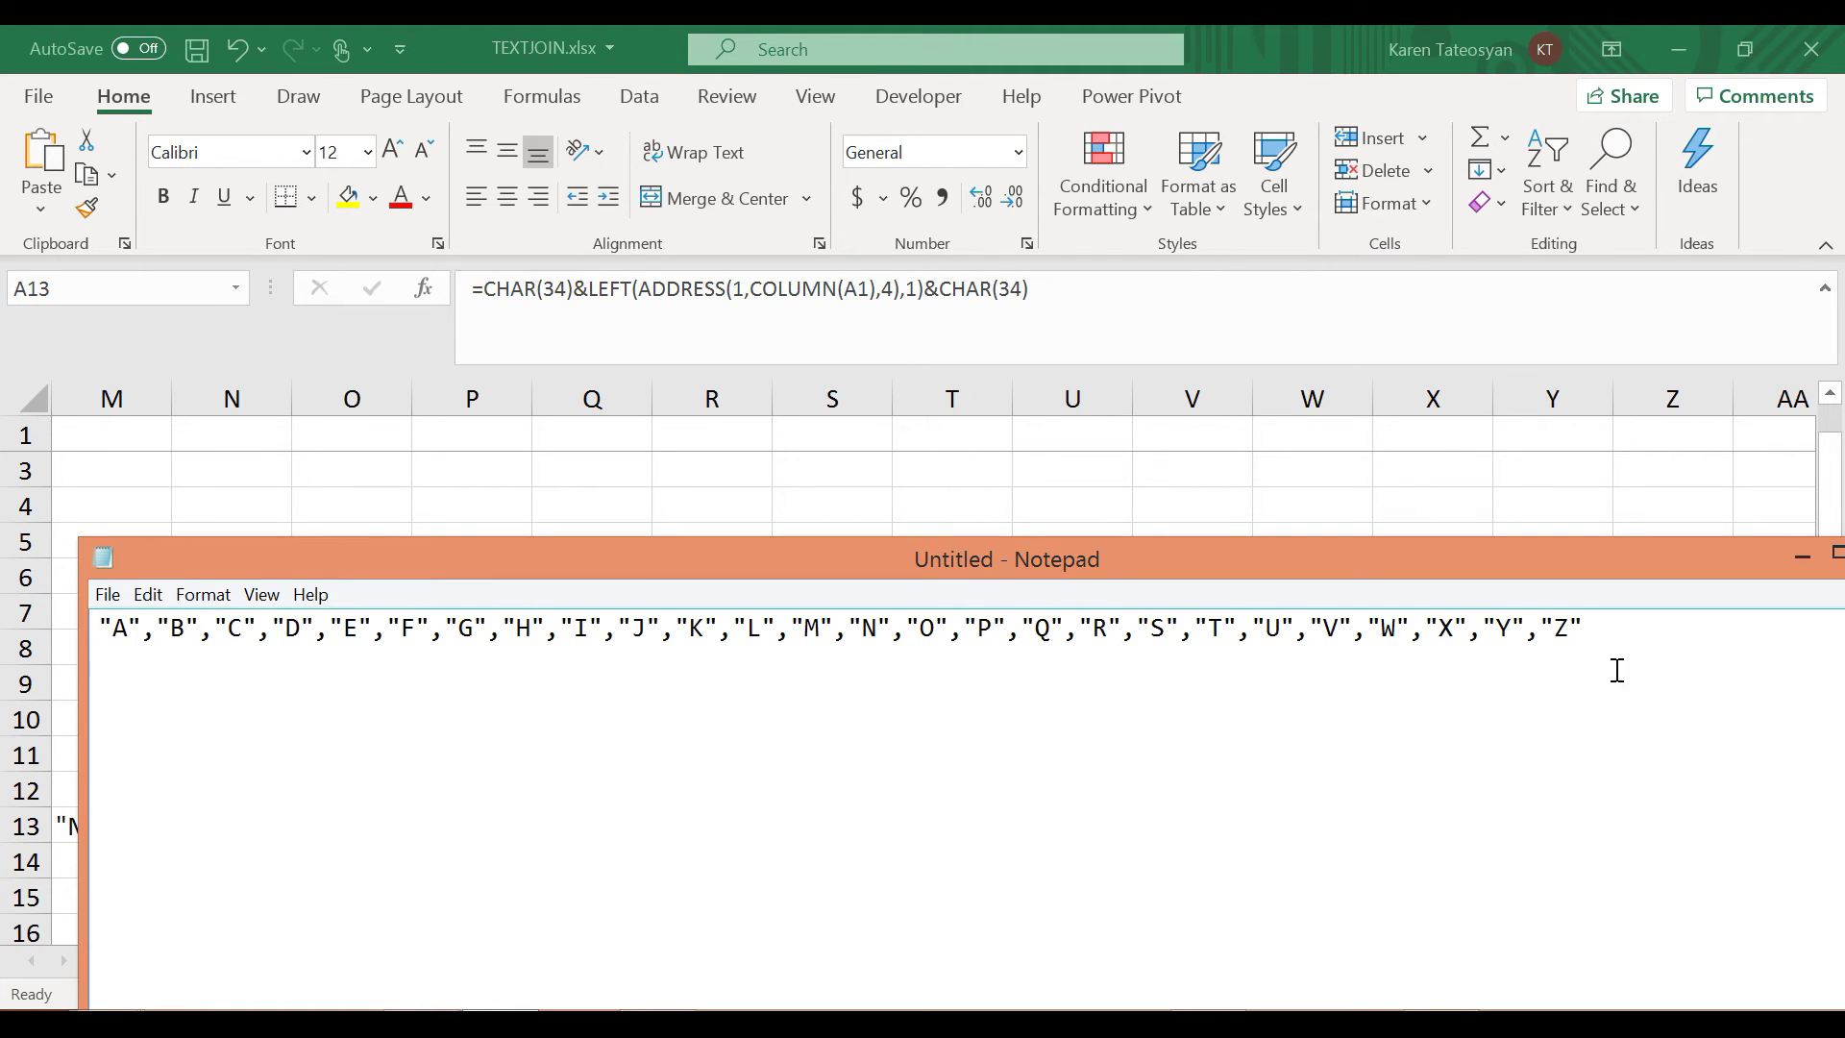
Enclose the comma-separated list in { and } and select the whole array line
drag(1644, 629, 56, 576)
click(1375, 656)
drag(1627, 630, 76, 602)
click(1497, 653)
click(99, 626)
text({)
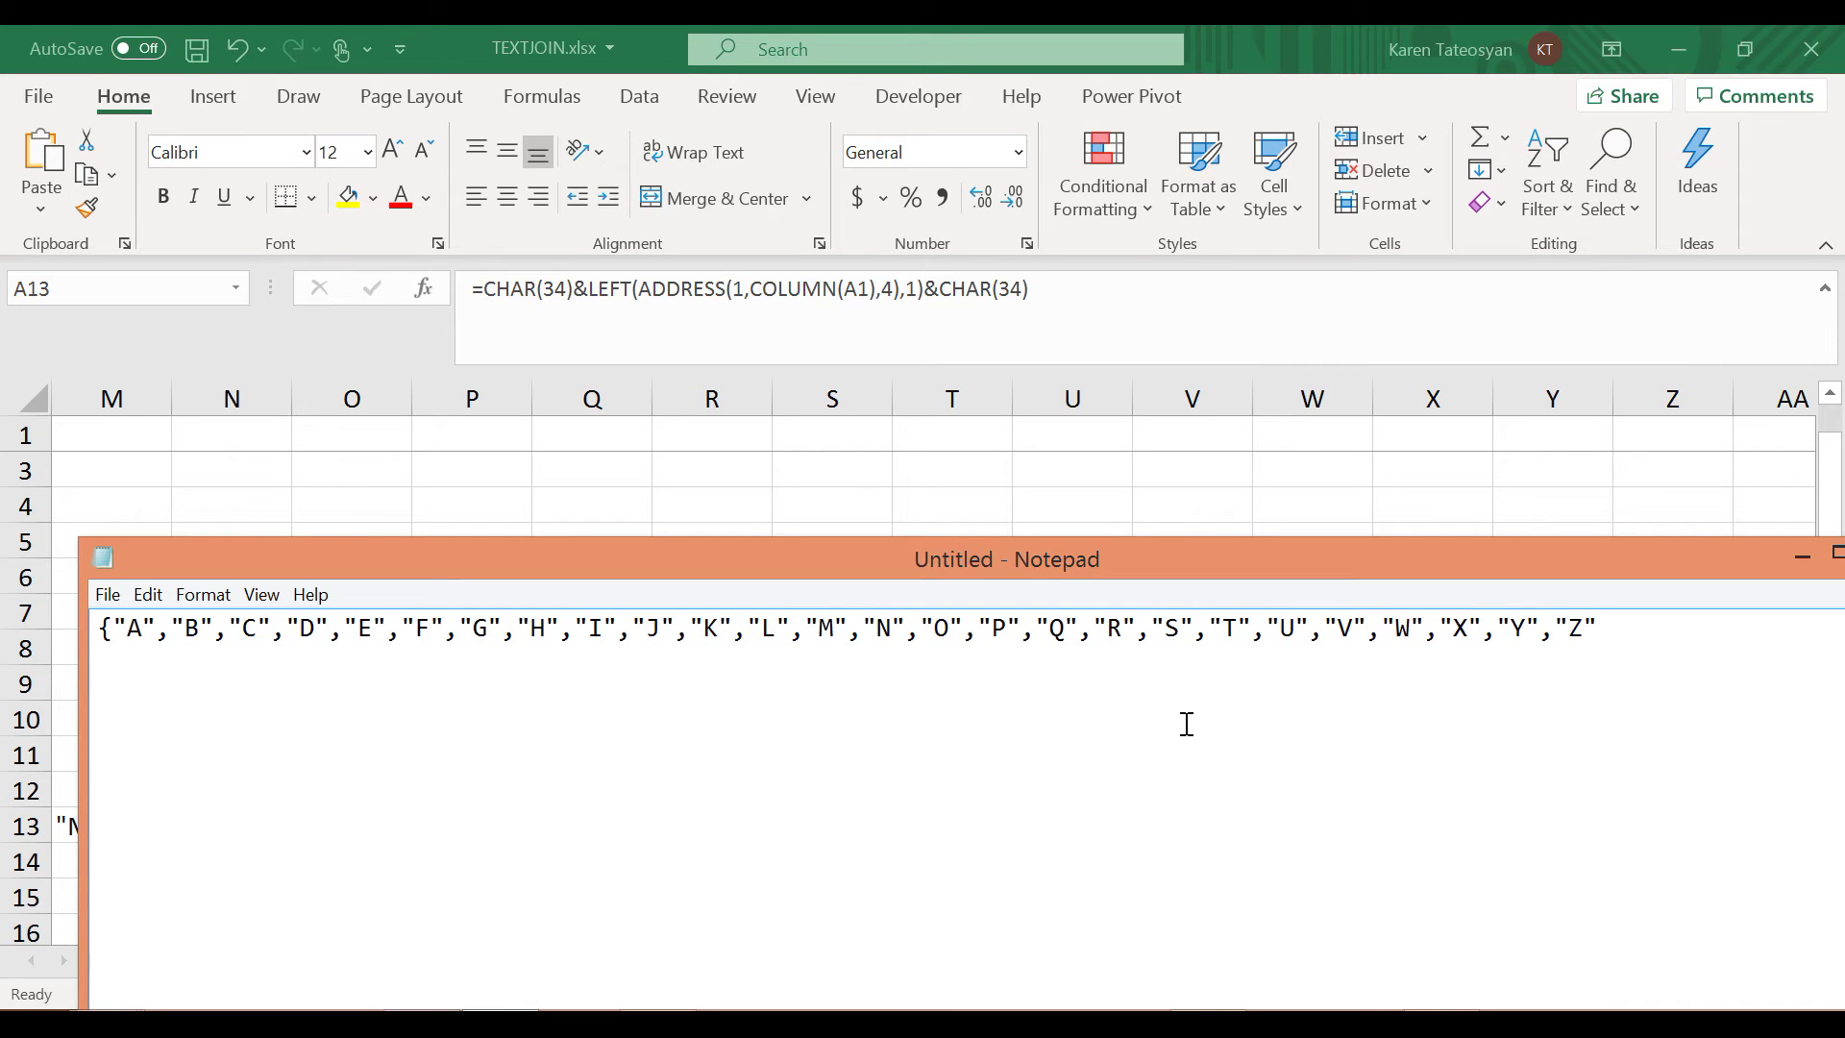
click(1664, 637)
text(})
drag(1672, 630, 18, 646)
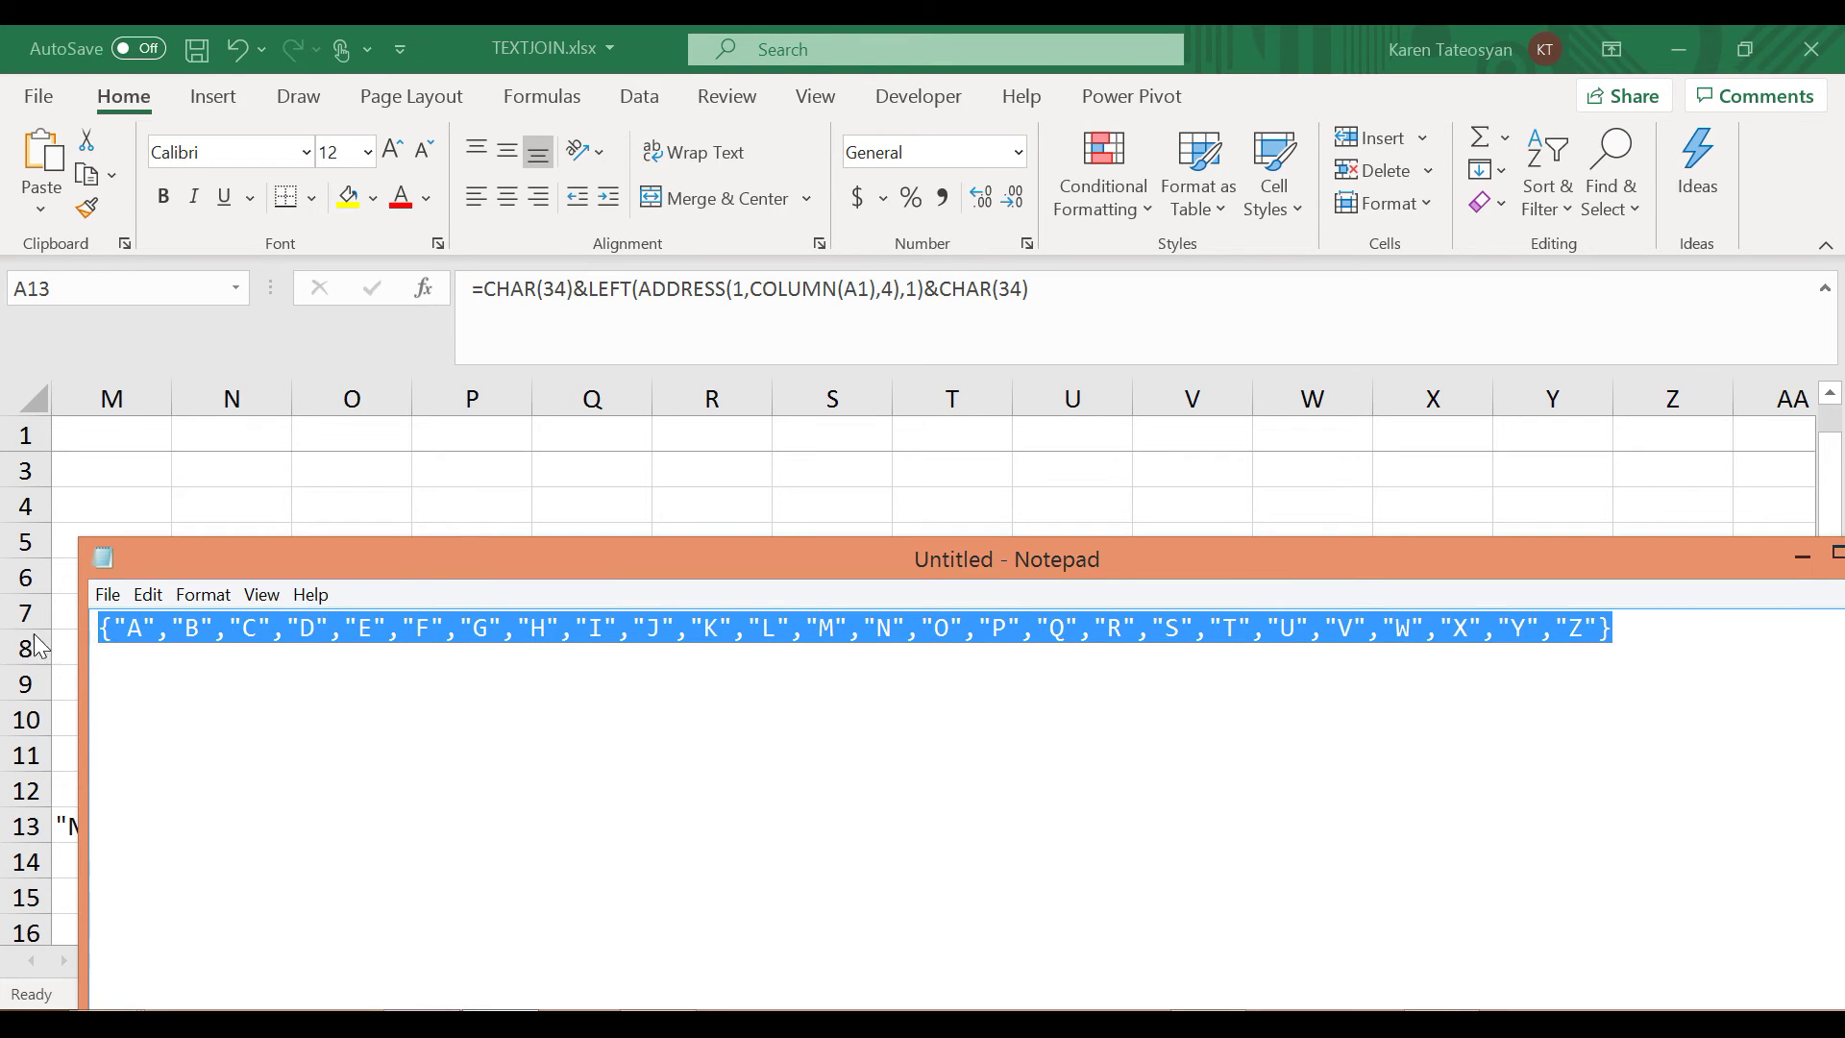
click(728, 694)
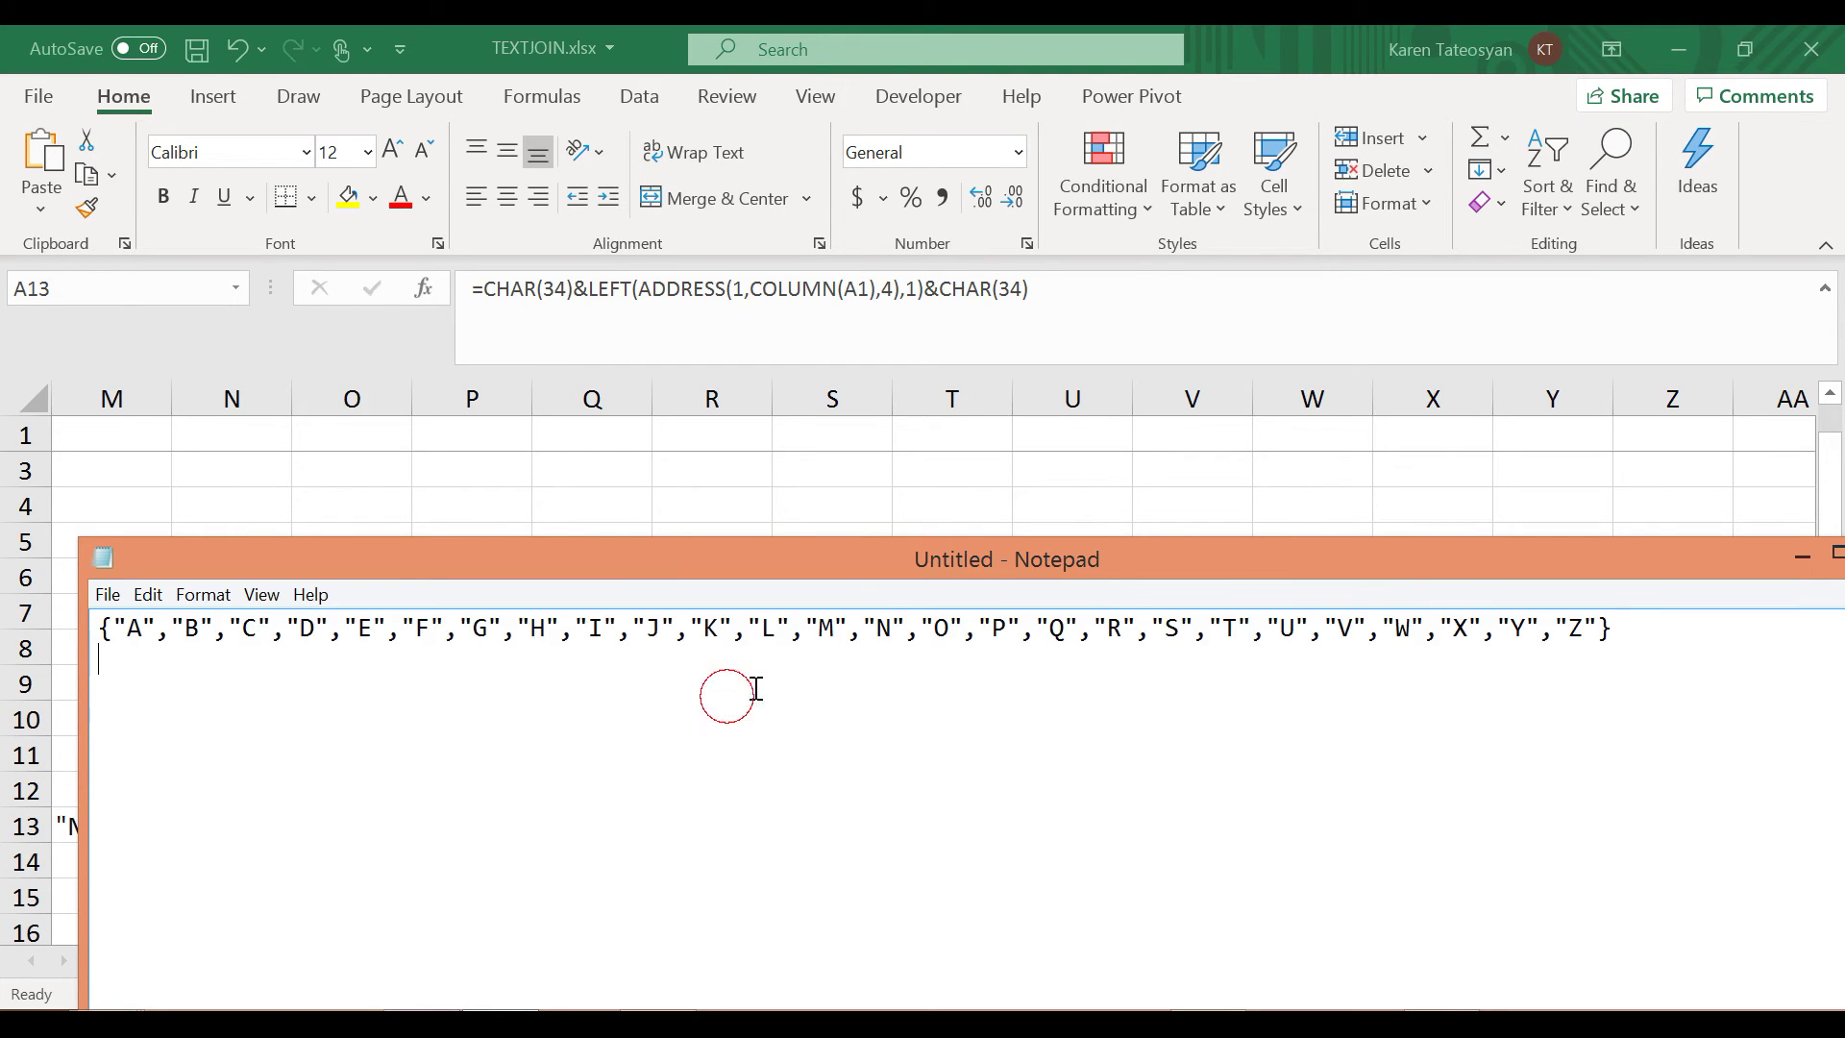
drag(1697, 631, 10, 624)
key(ctrl+c)
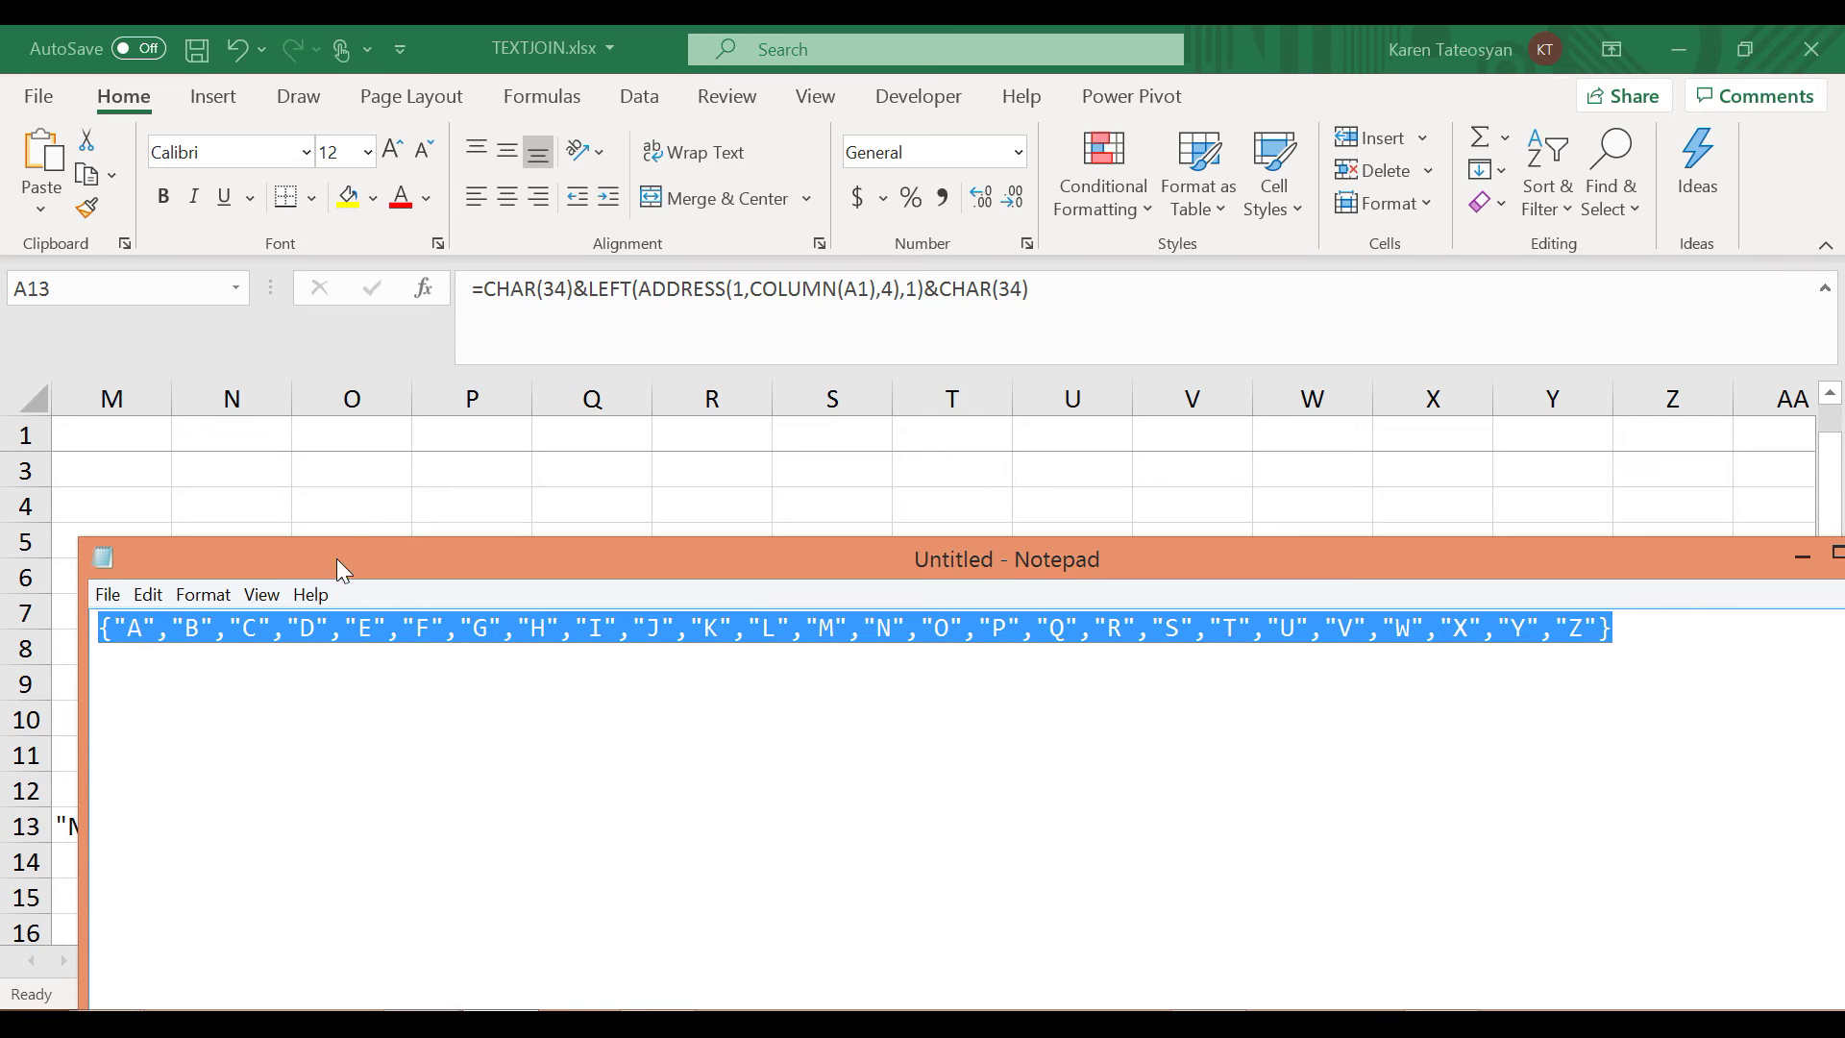
key(alt+Tab)
In B3, preview =FIND({"A",…,"Z"},A2,2) with F9, then discard it
click(1238, 960)
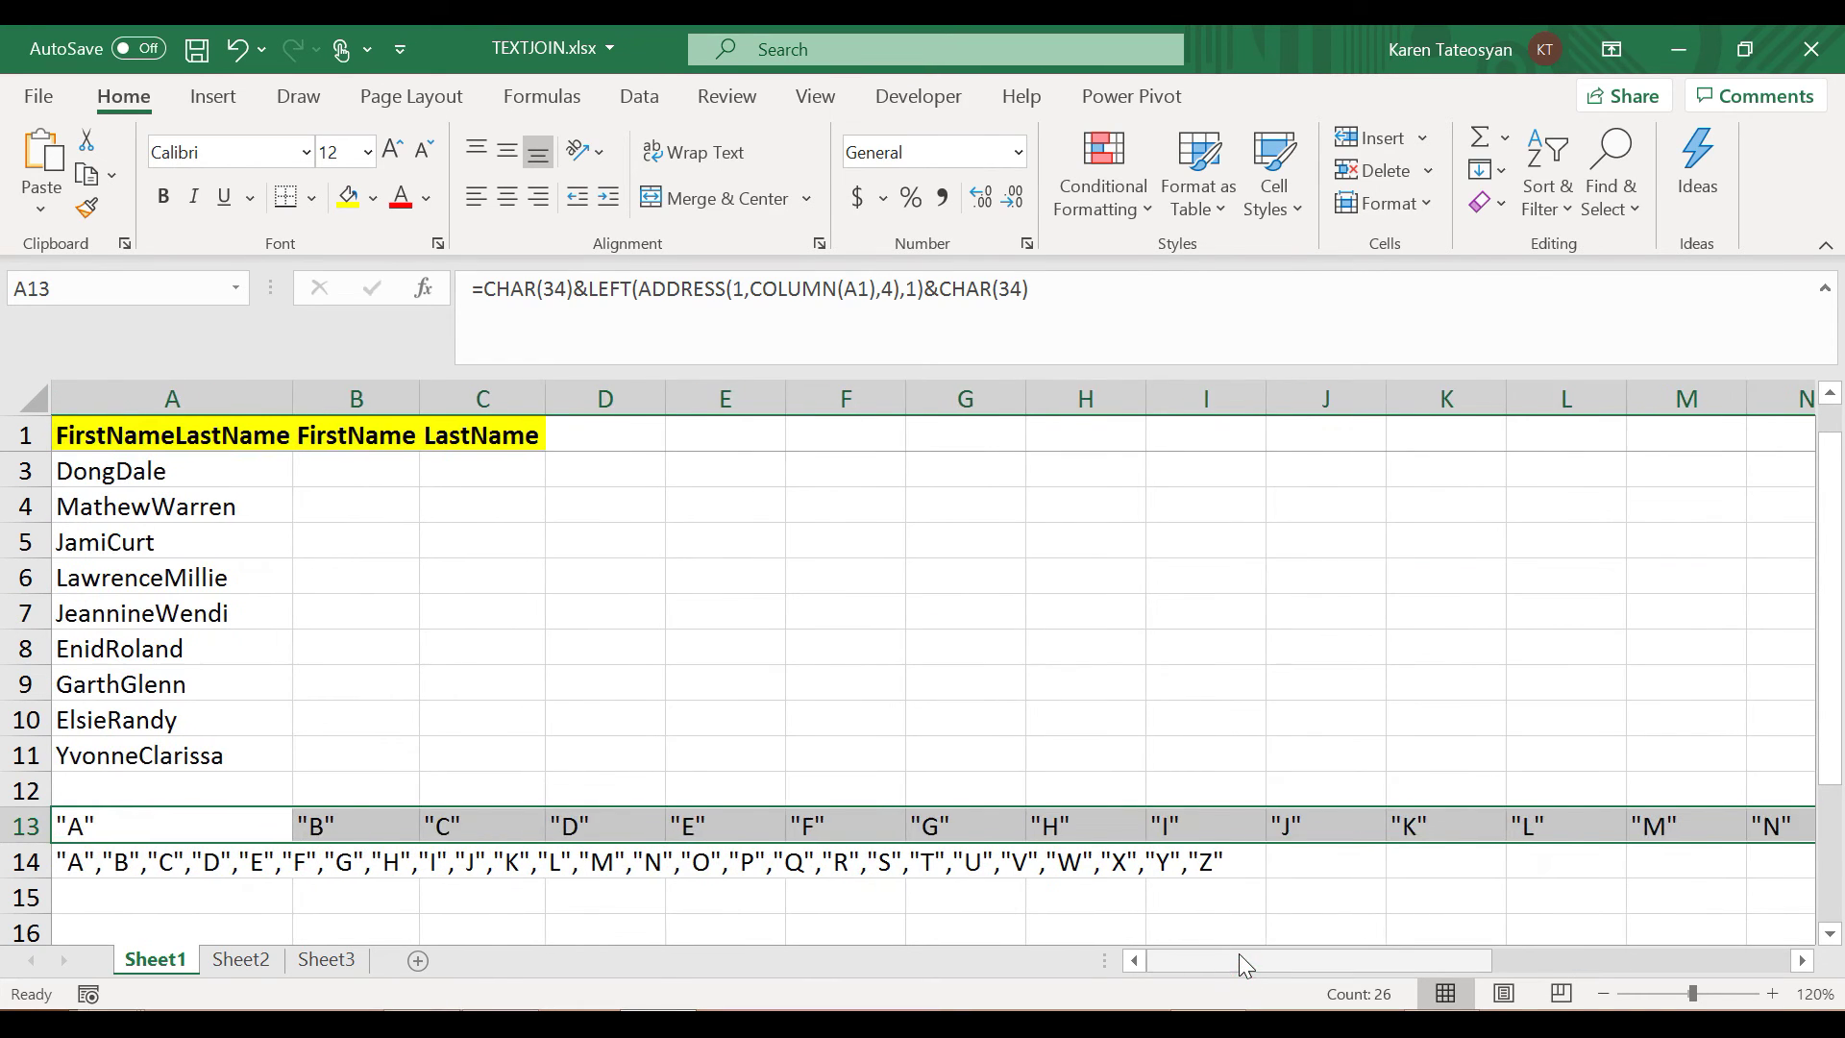
click(453, 499)
click(411, 476)
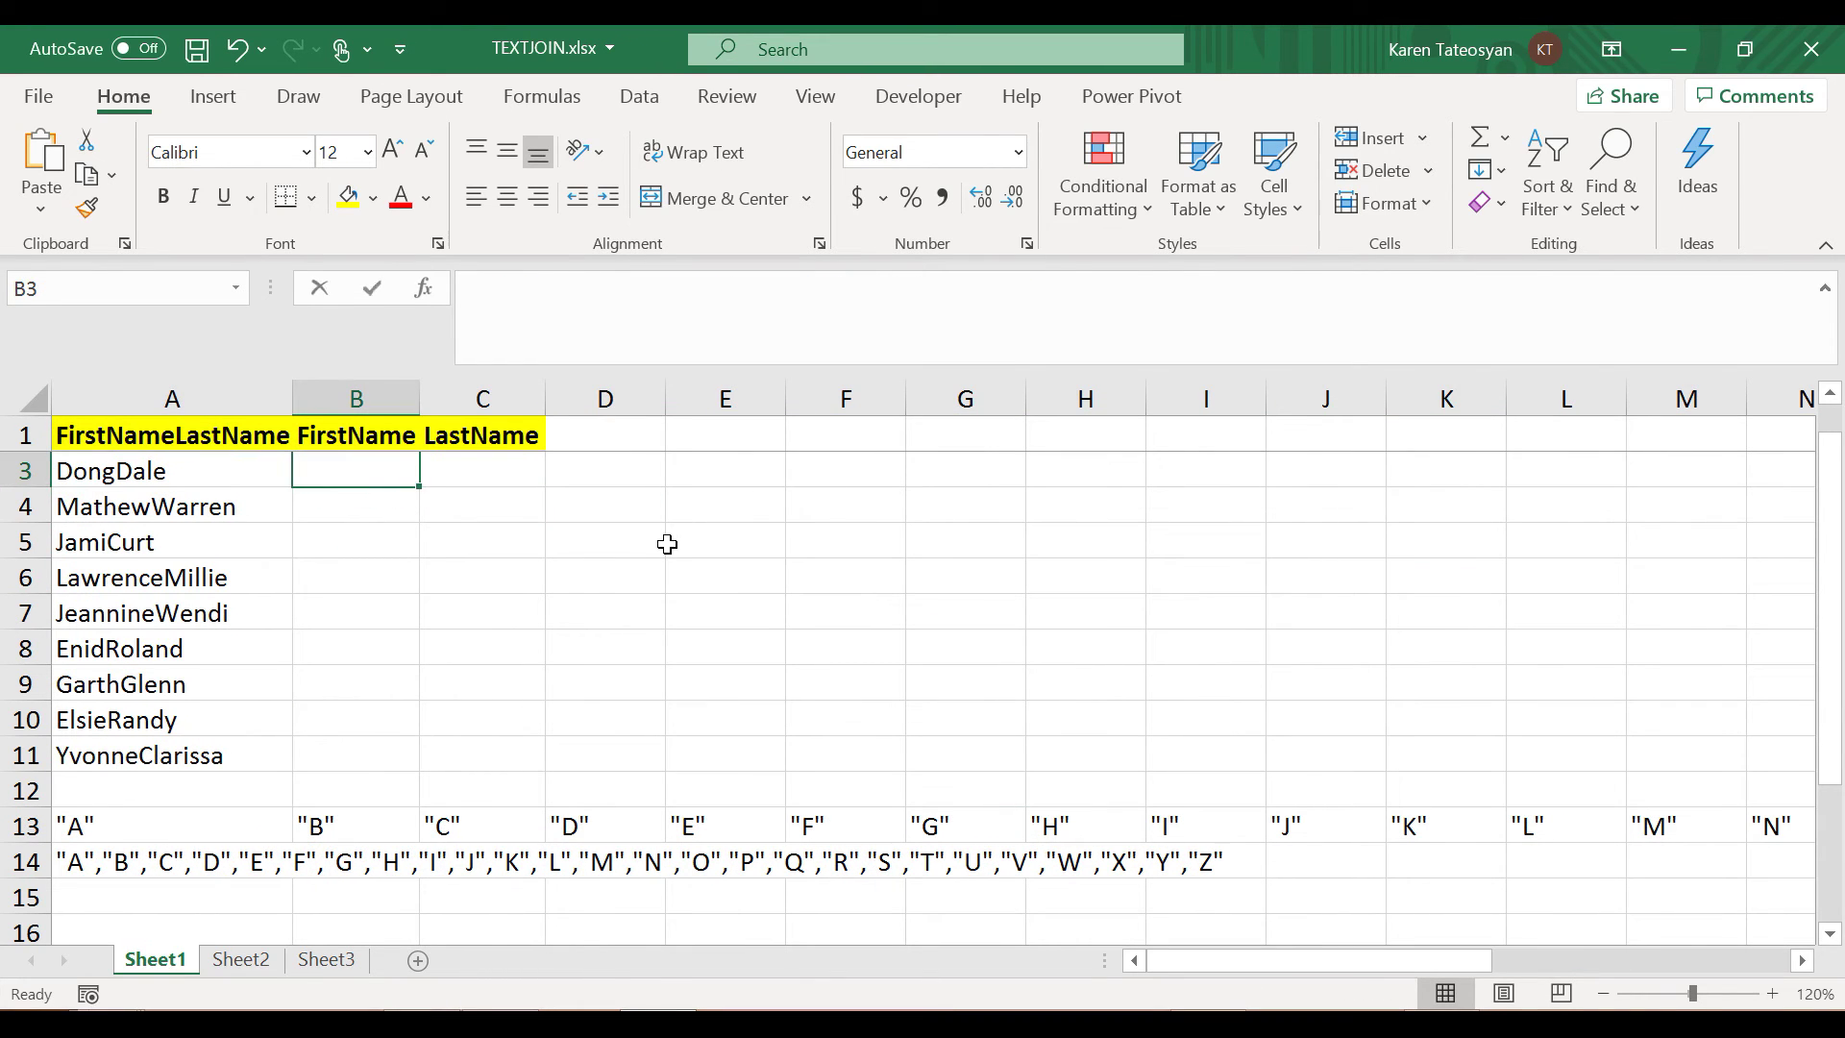
text(=)
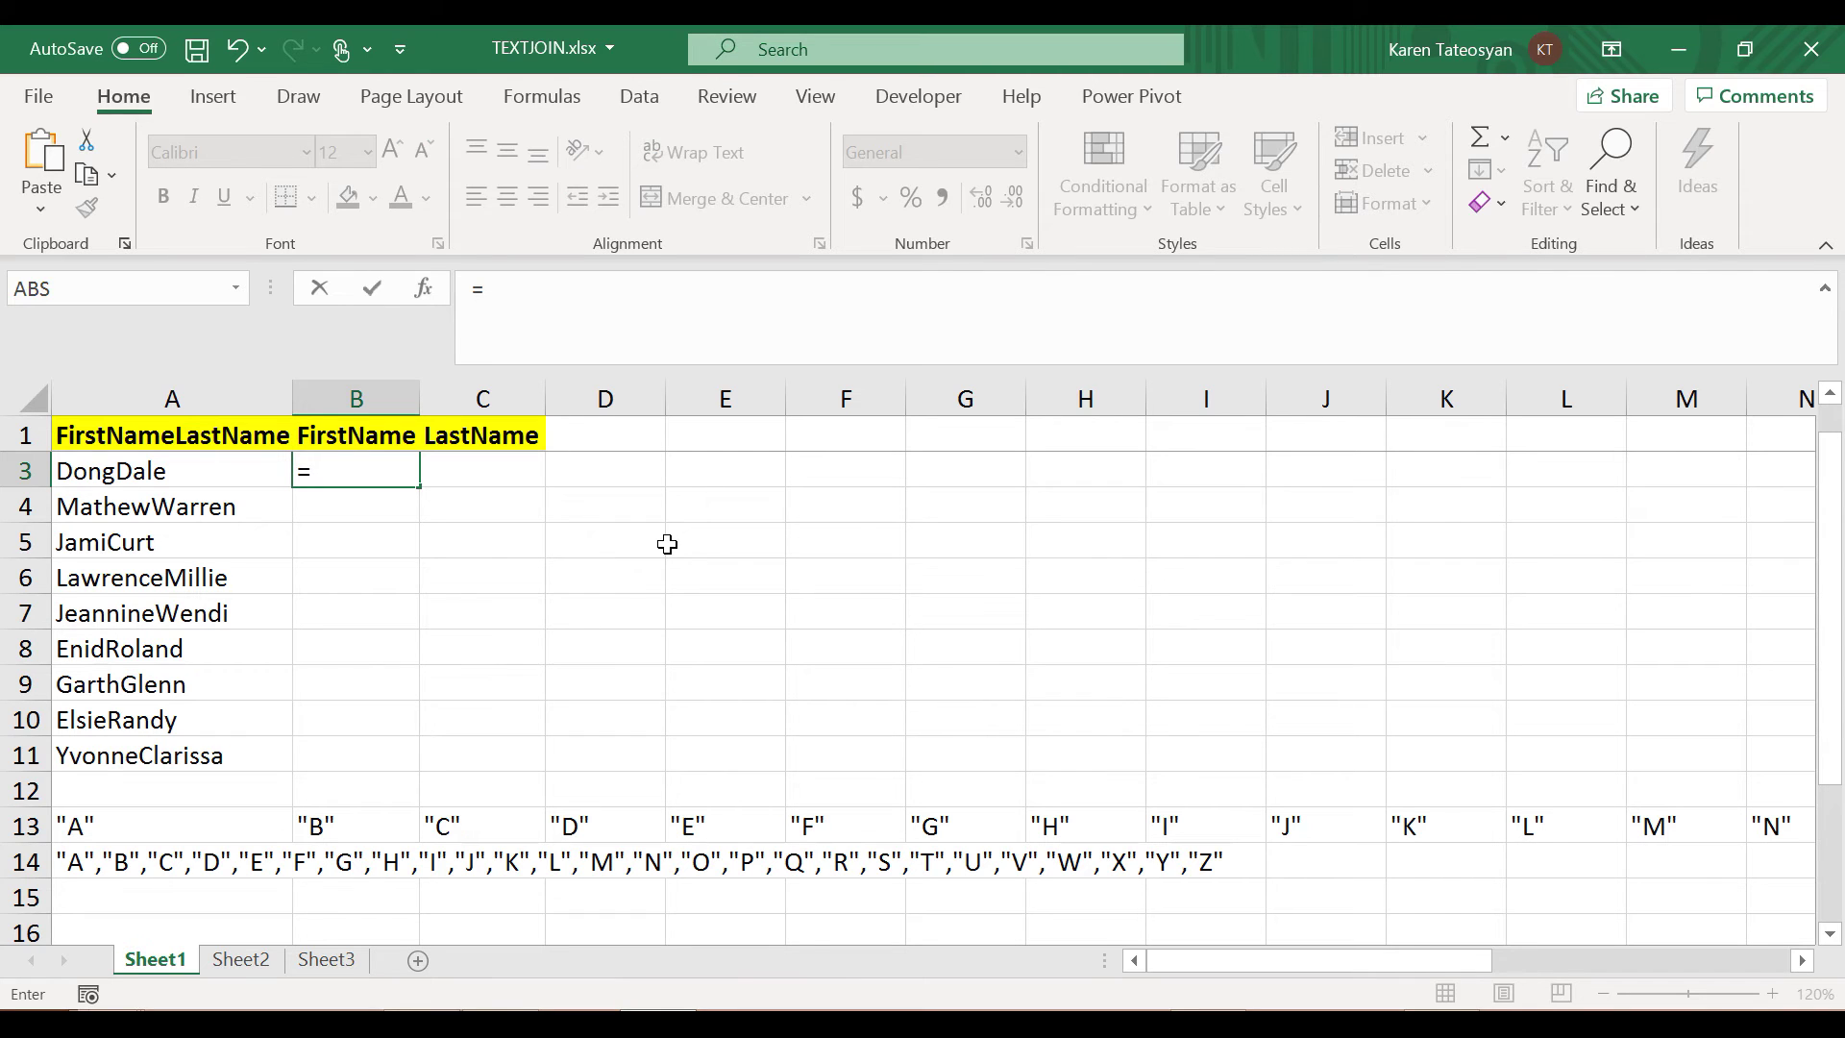
text(find()
key(ctrl+v)
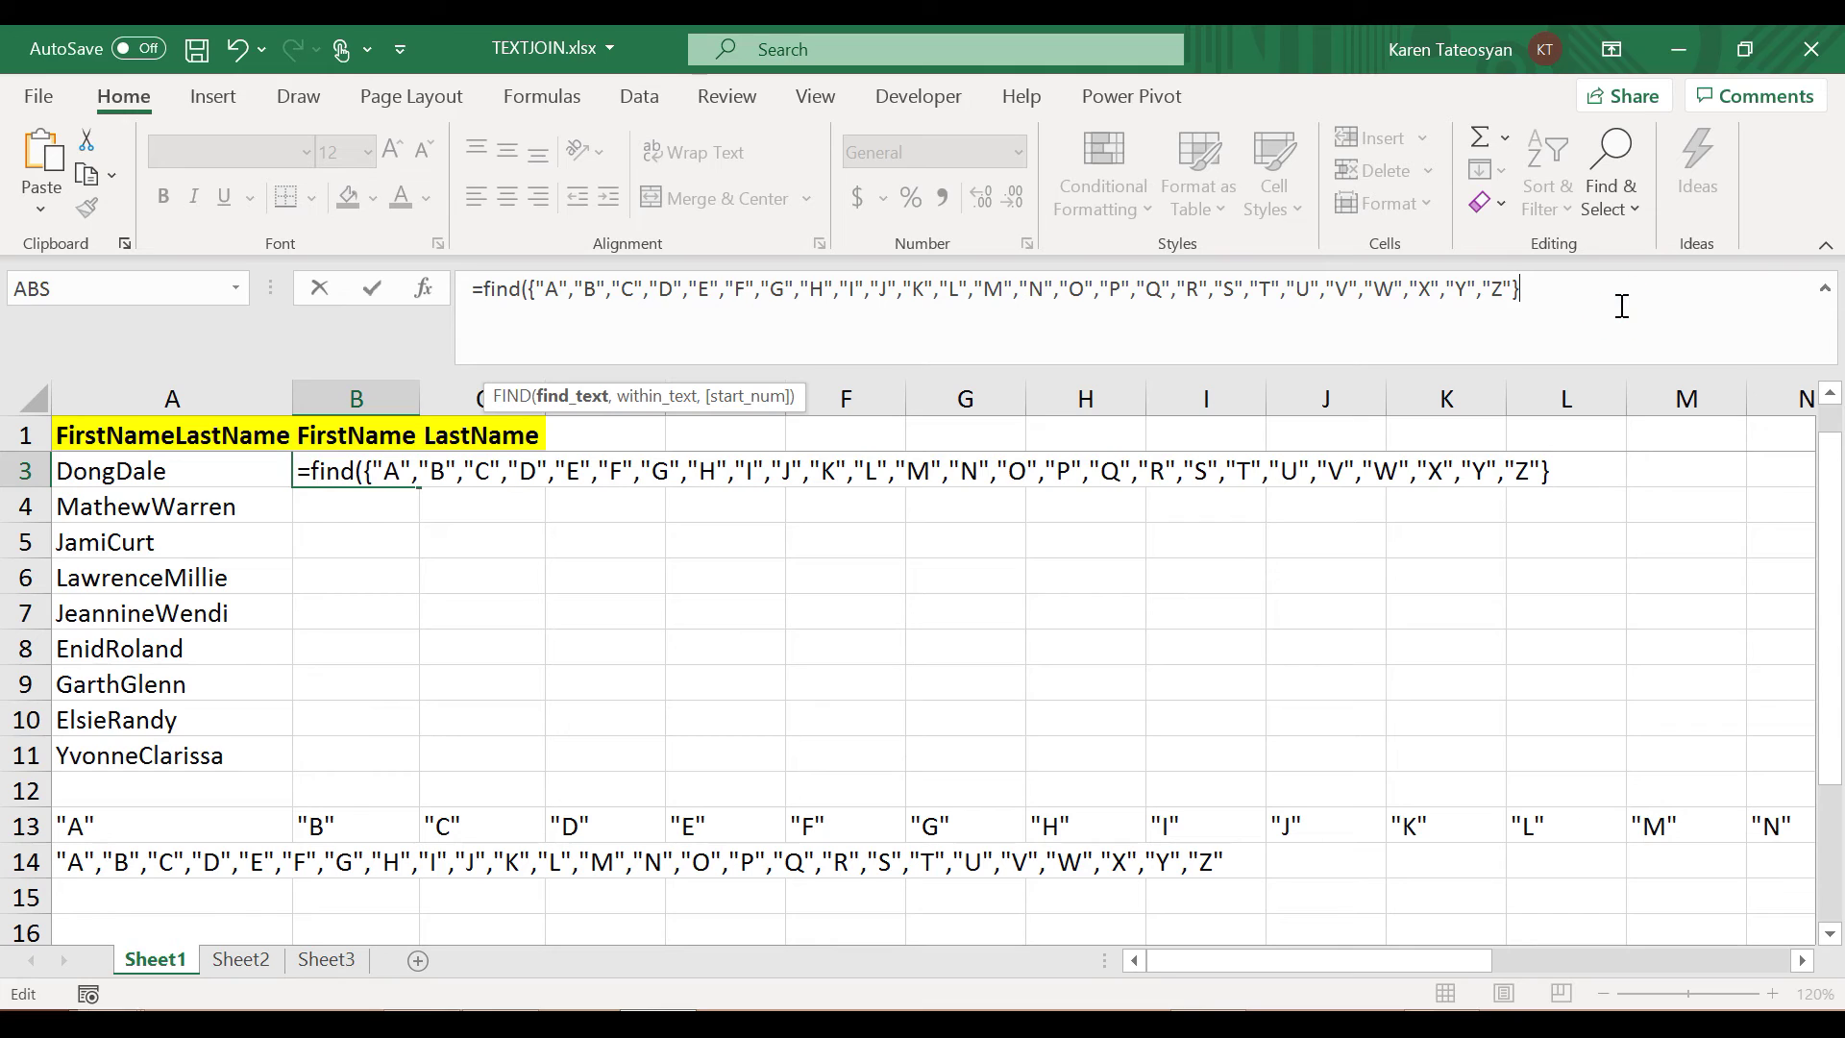
text(,)
text(a)
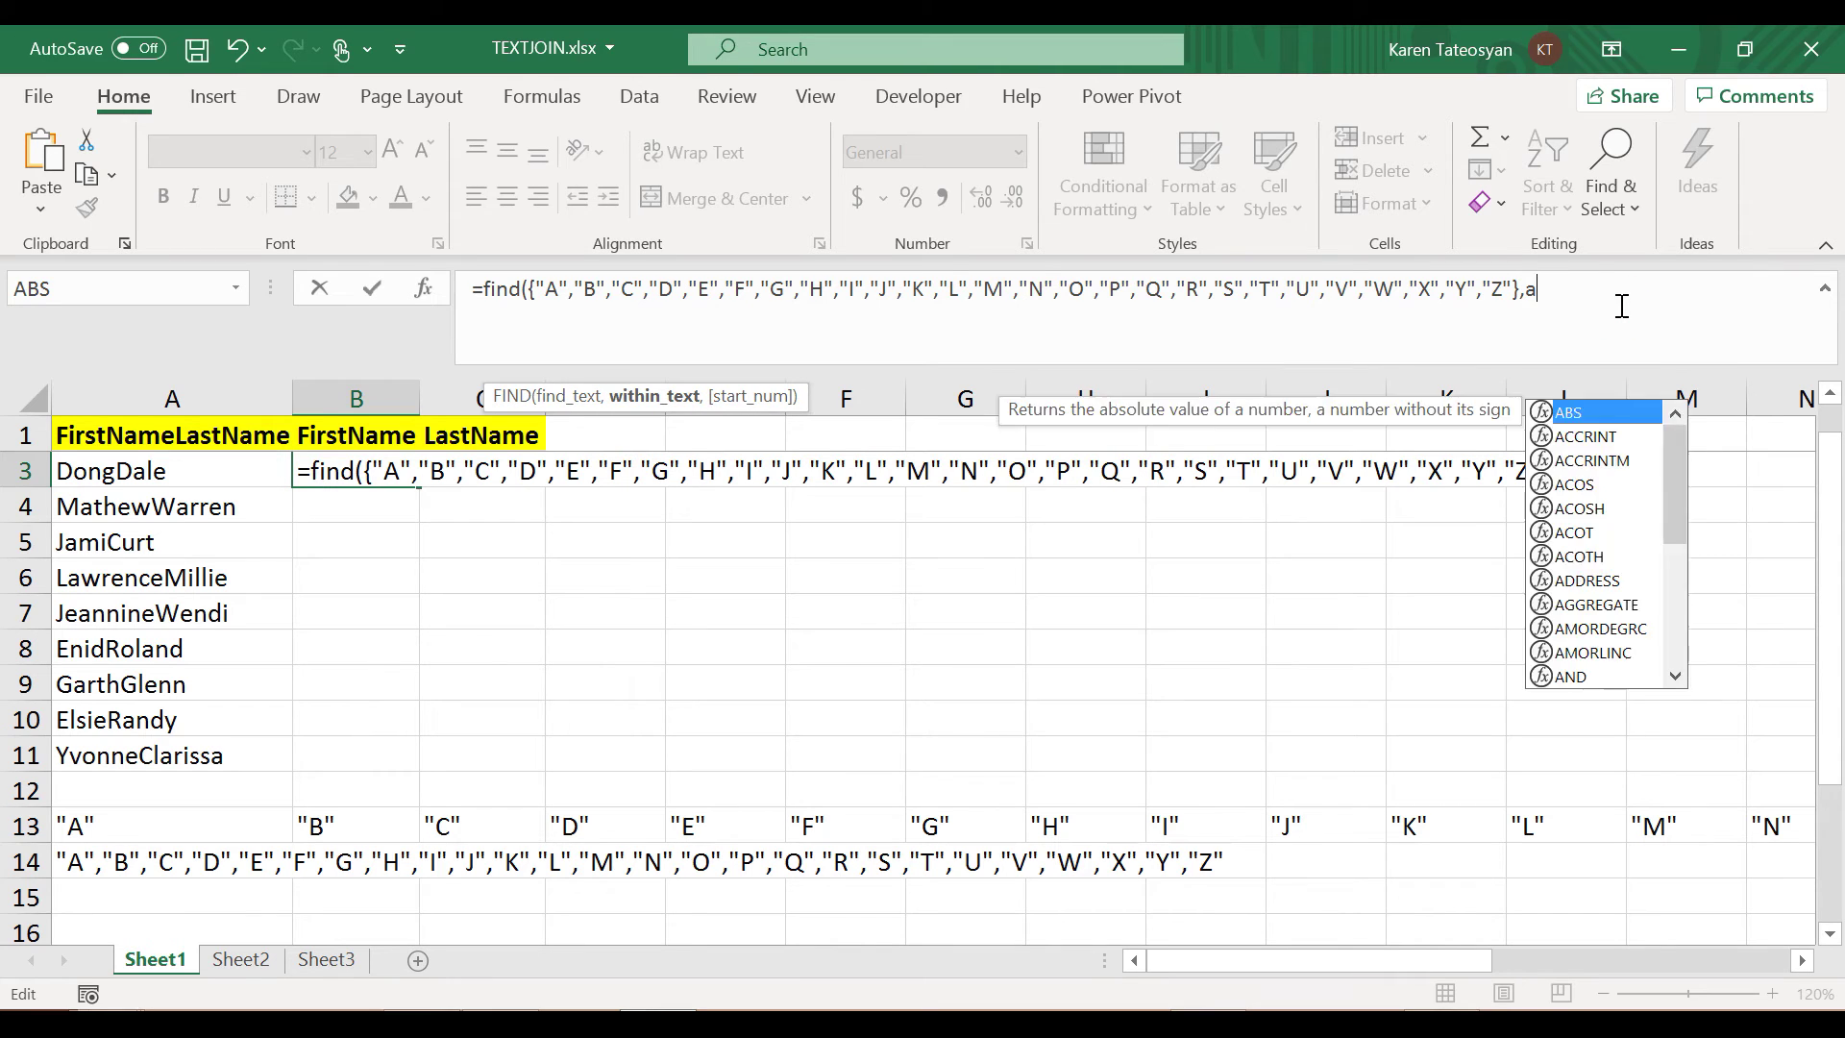
text(2,2))
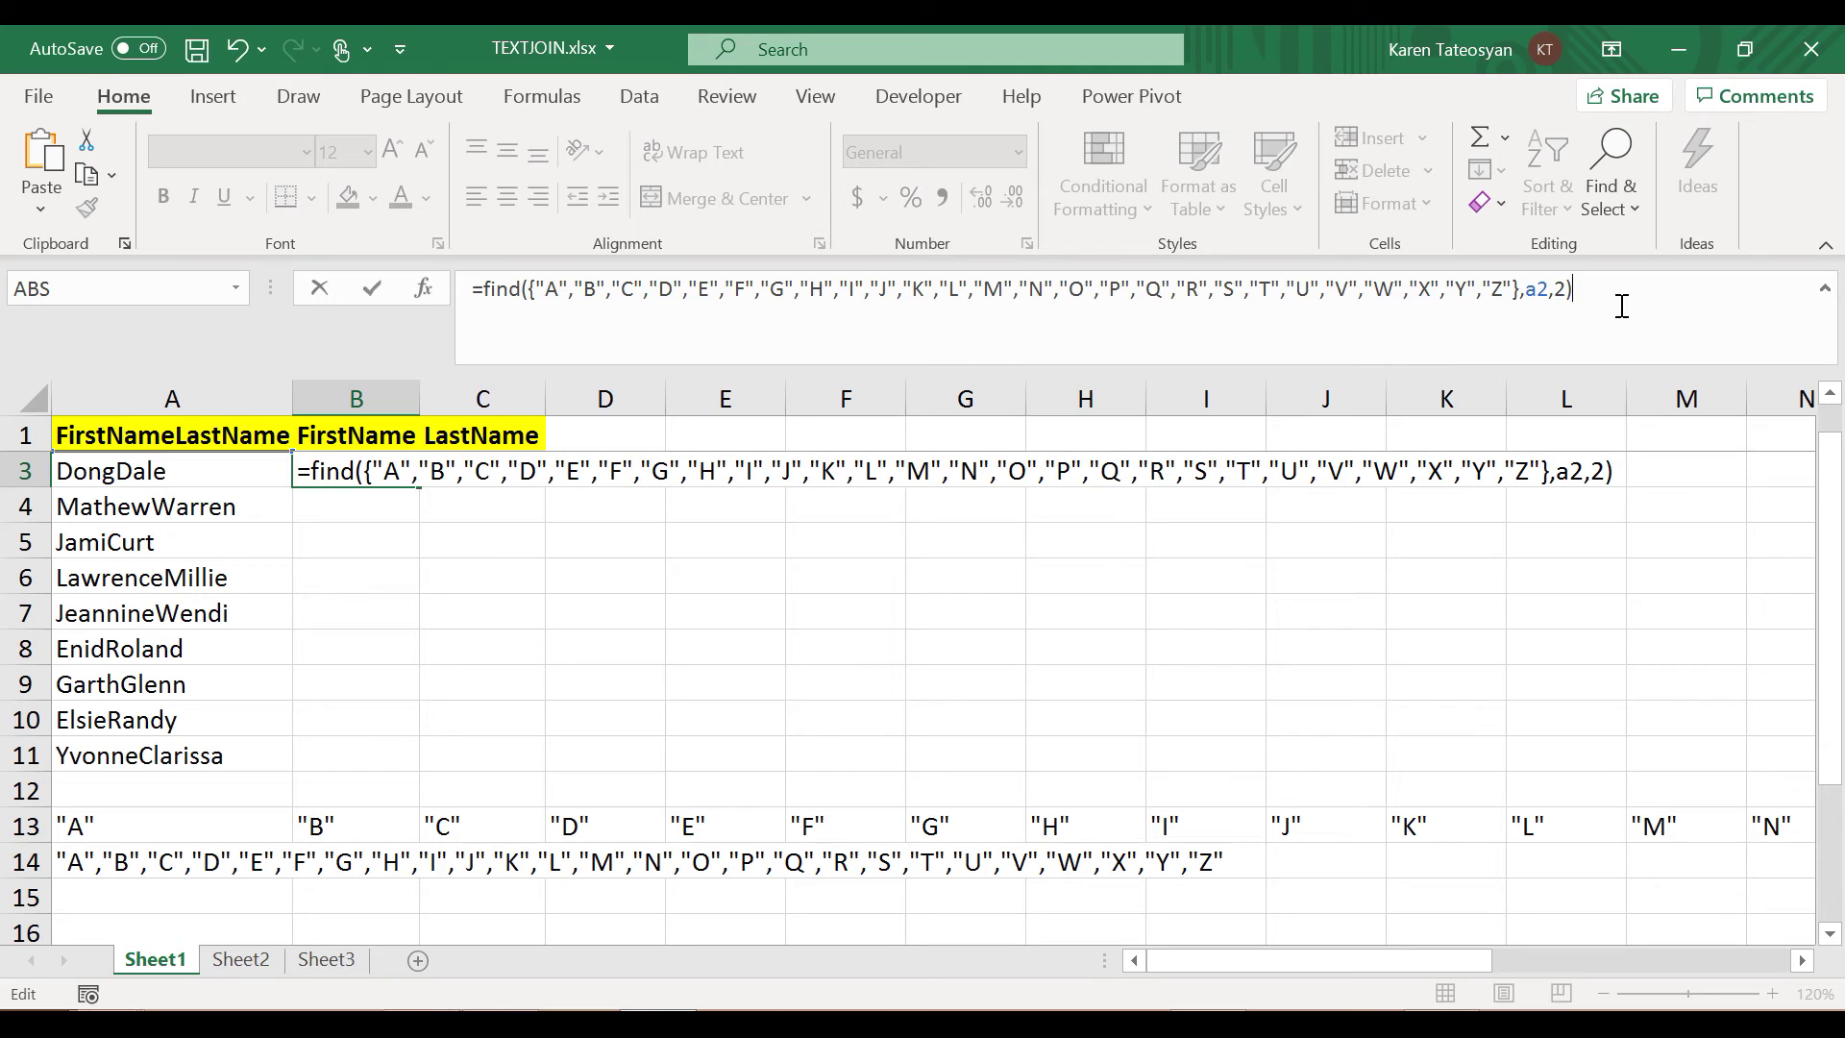
key(F9)
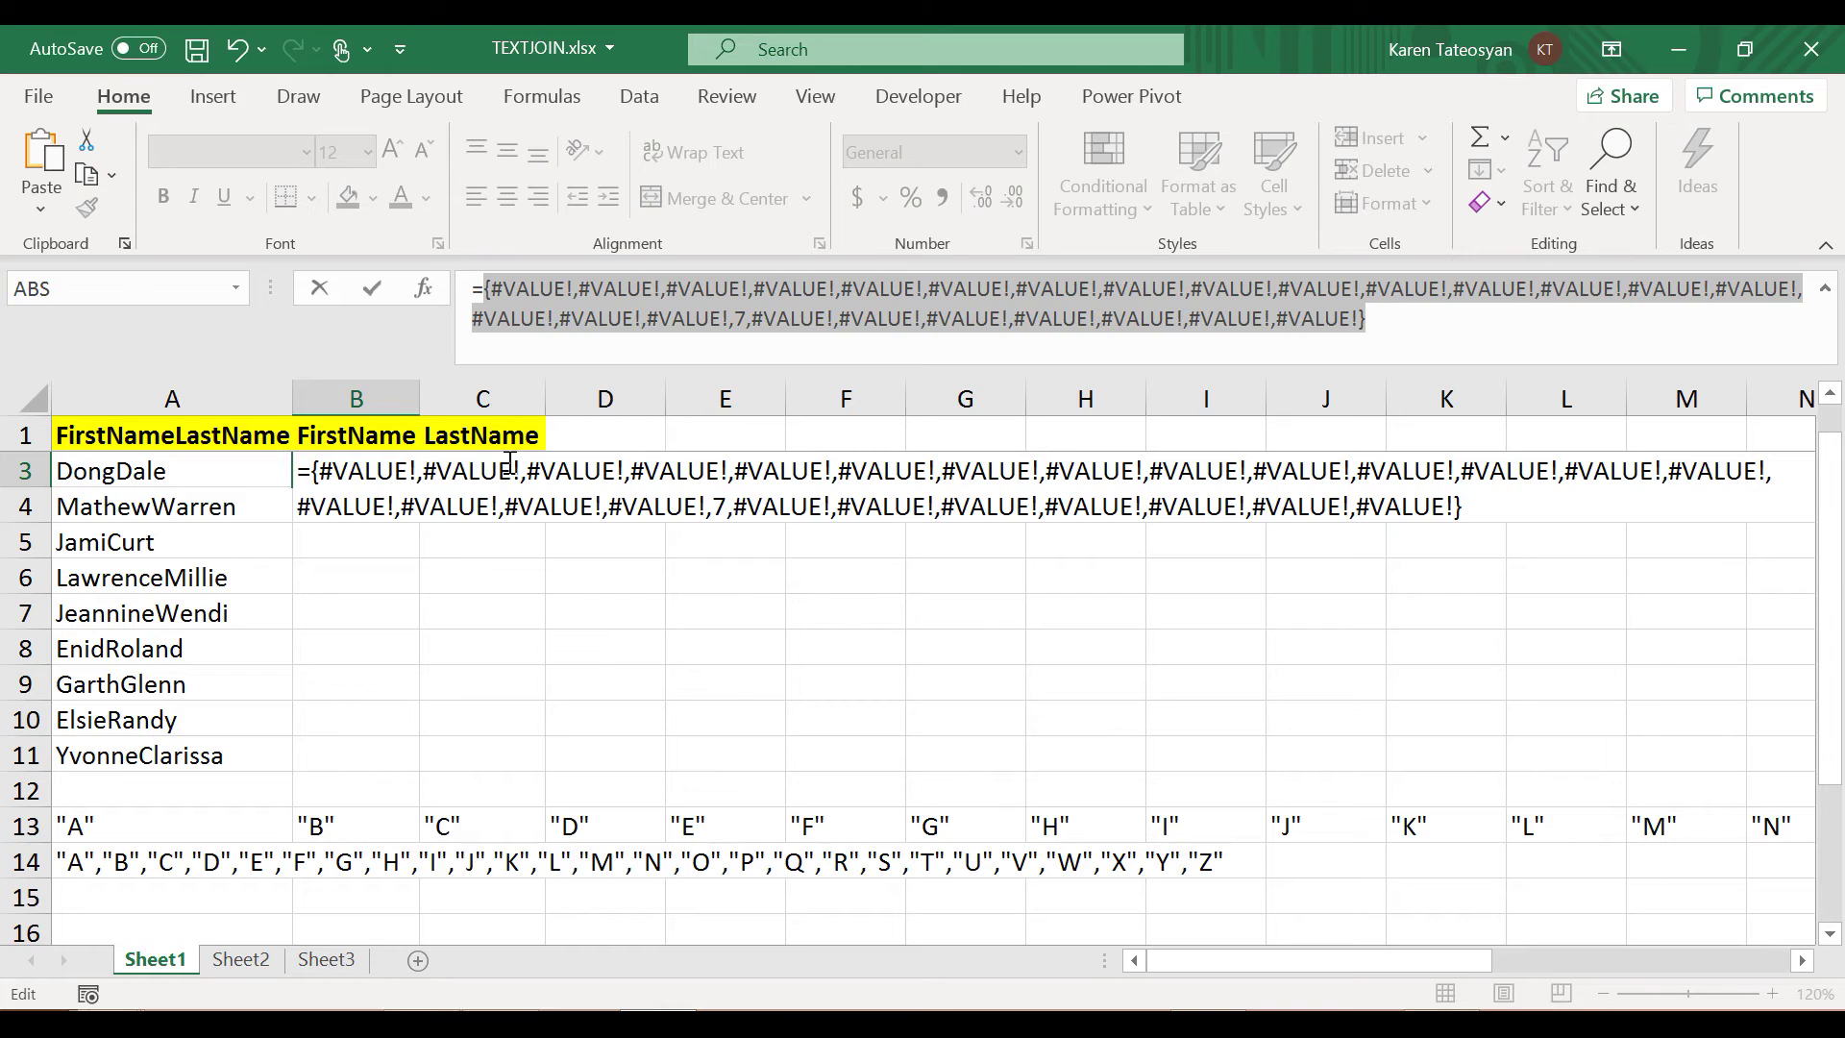
key(Escape)
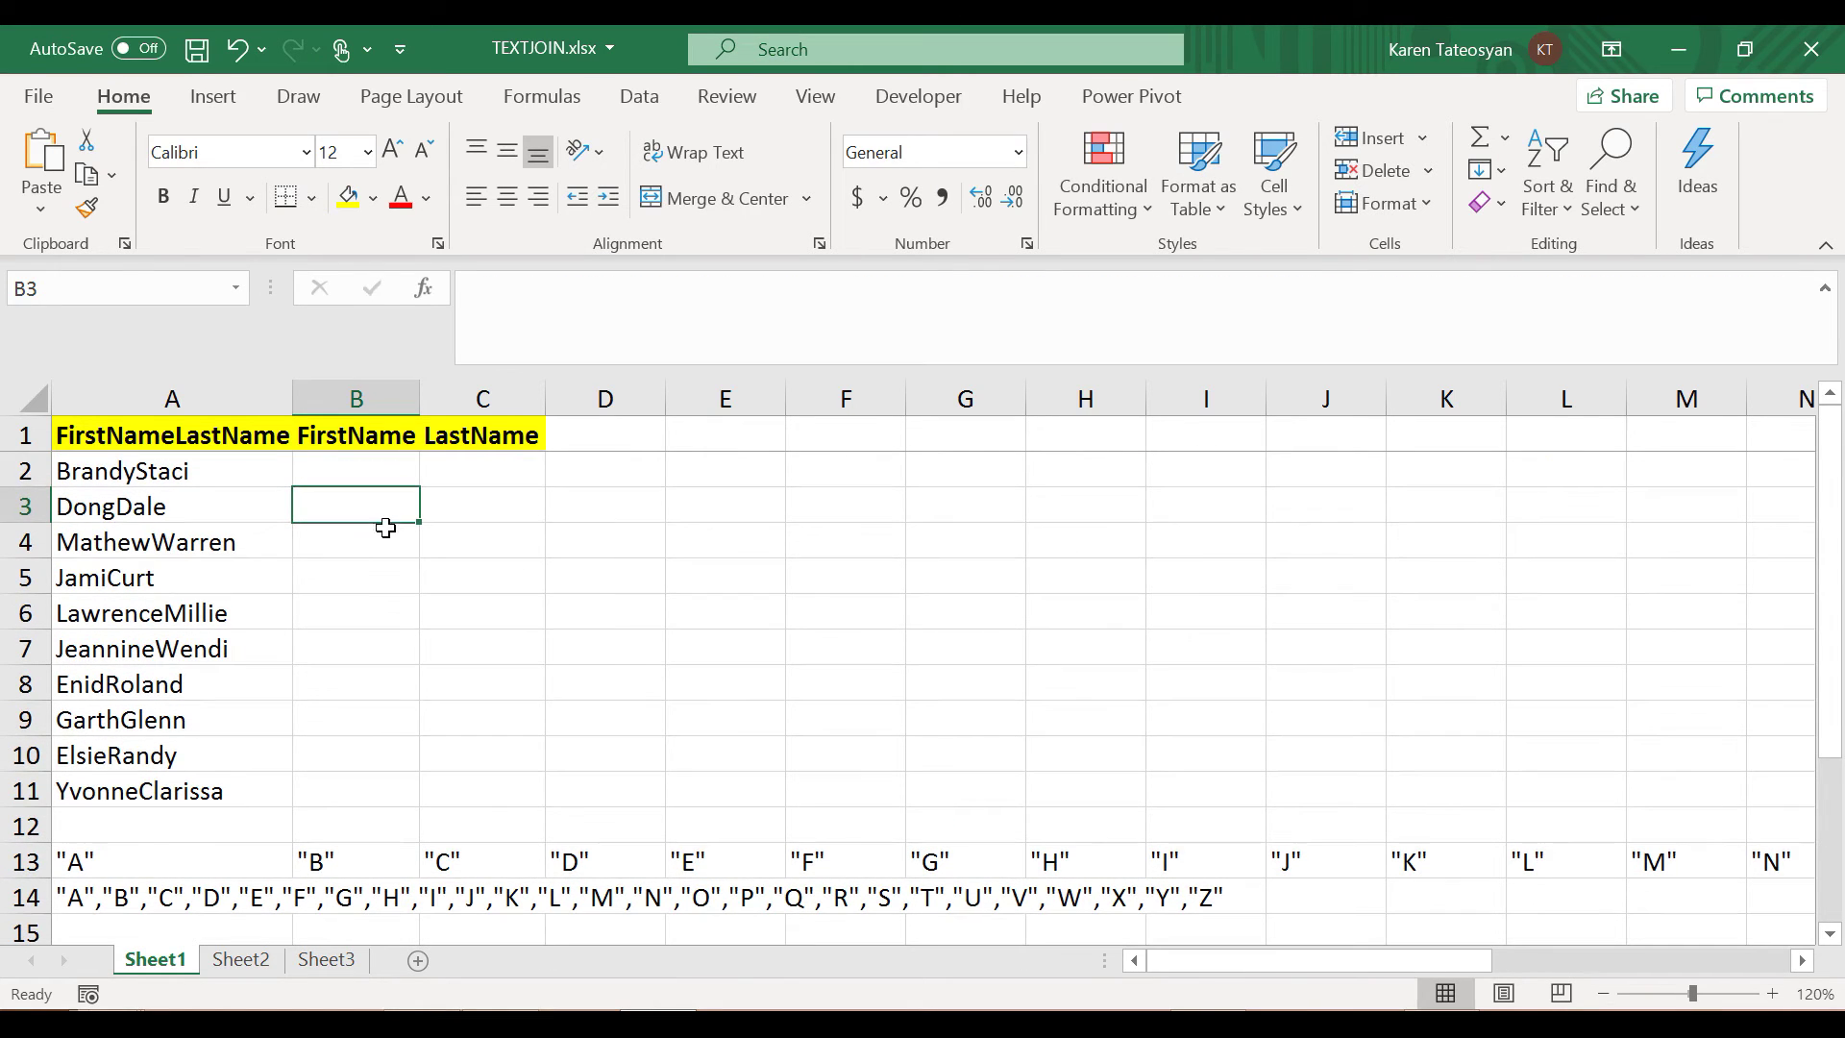
In B2, enter FIND of the A–Z array in A2 from position 2, preview with F9, then cancel
click(379, 474)
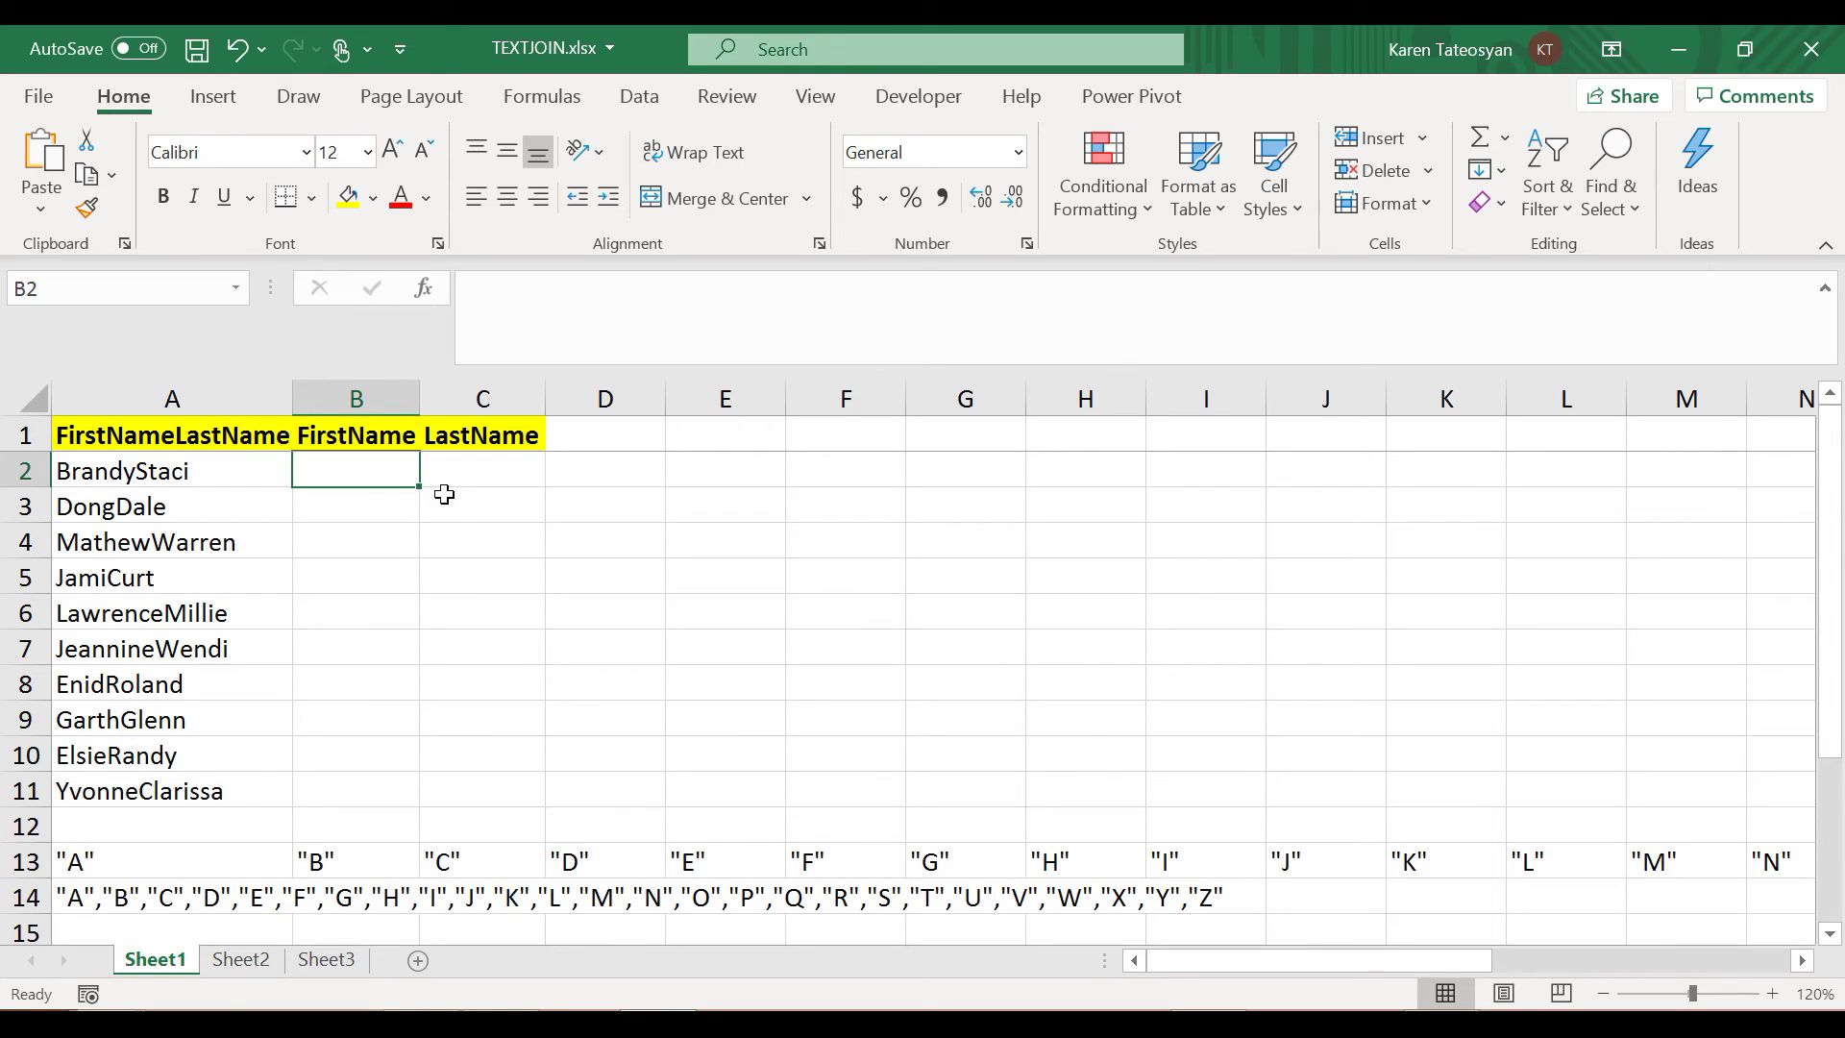
text(=find()
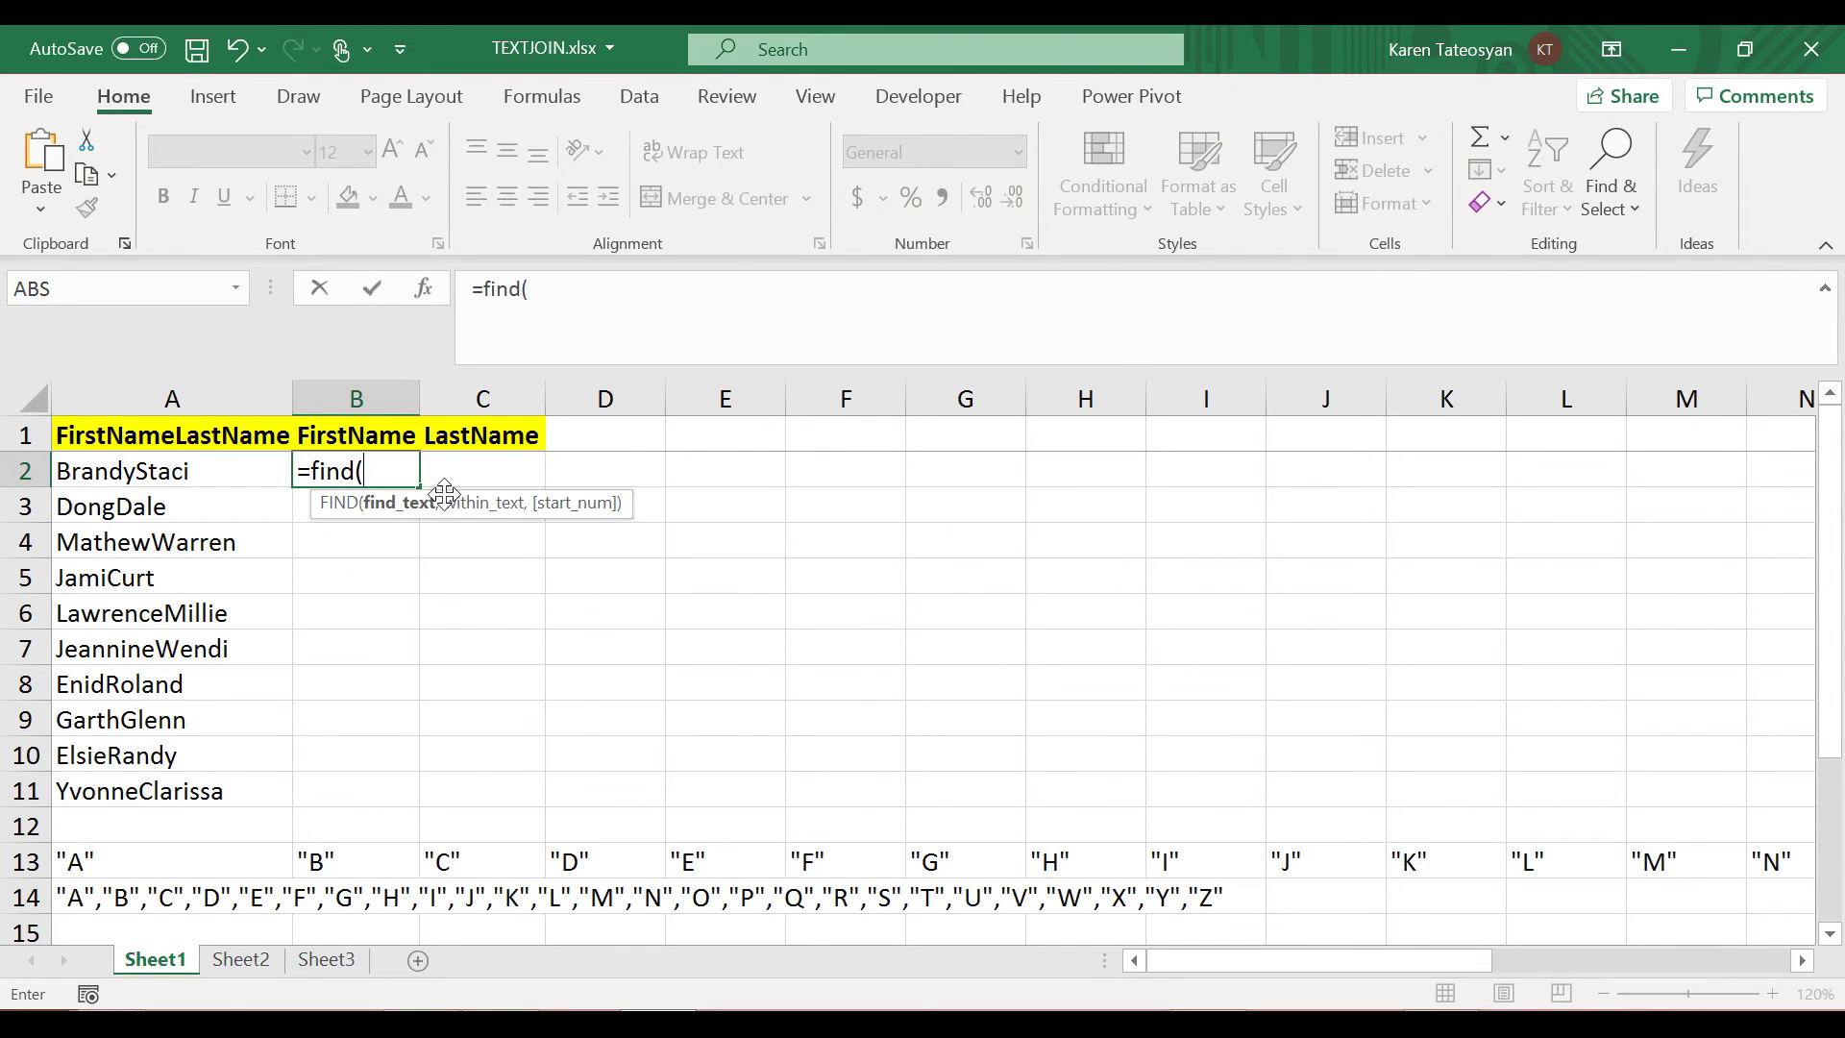
text({"A","B","C","D","E","F","G","H","I","J","K","L","M","N","O","P","Q","R","S","T","U","V","W","X","Y","Z"})
text(,)
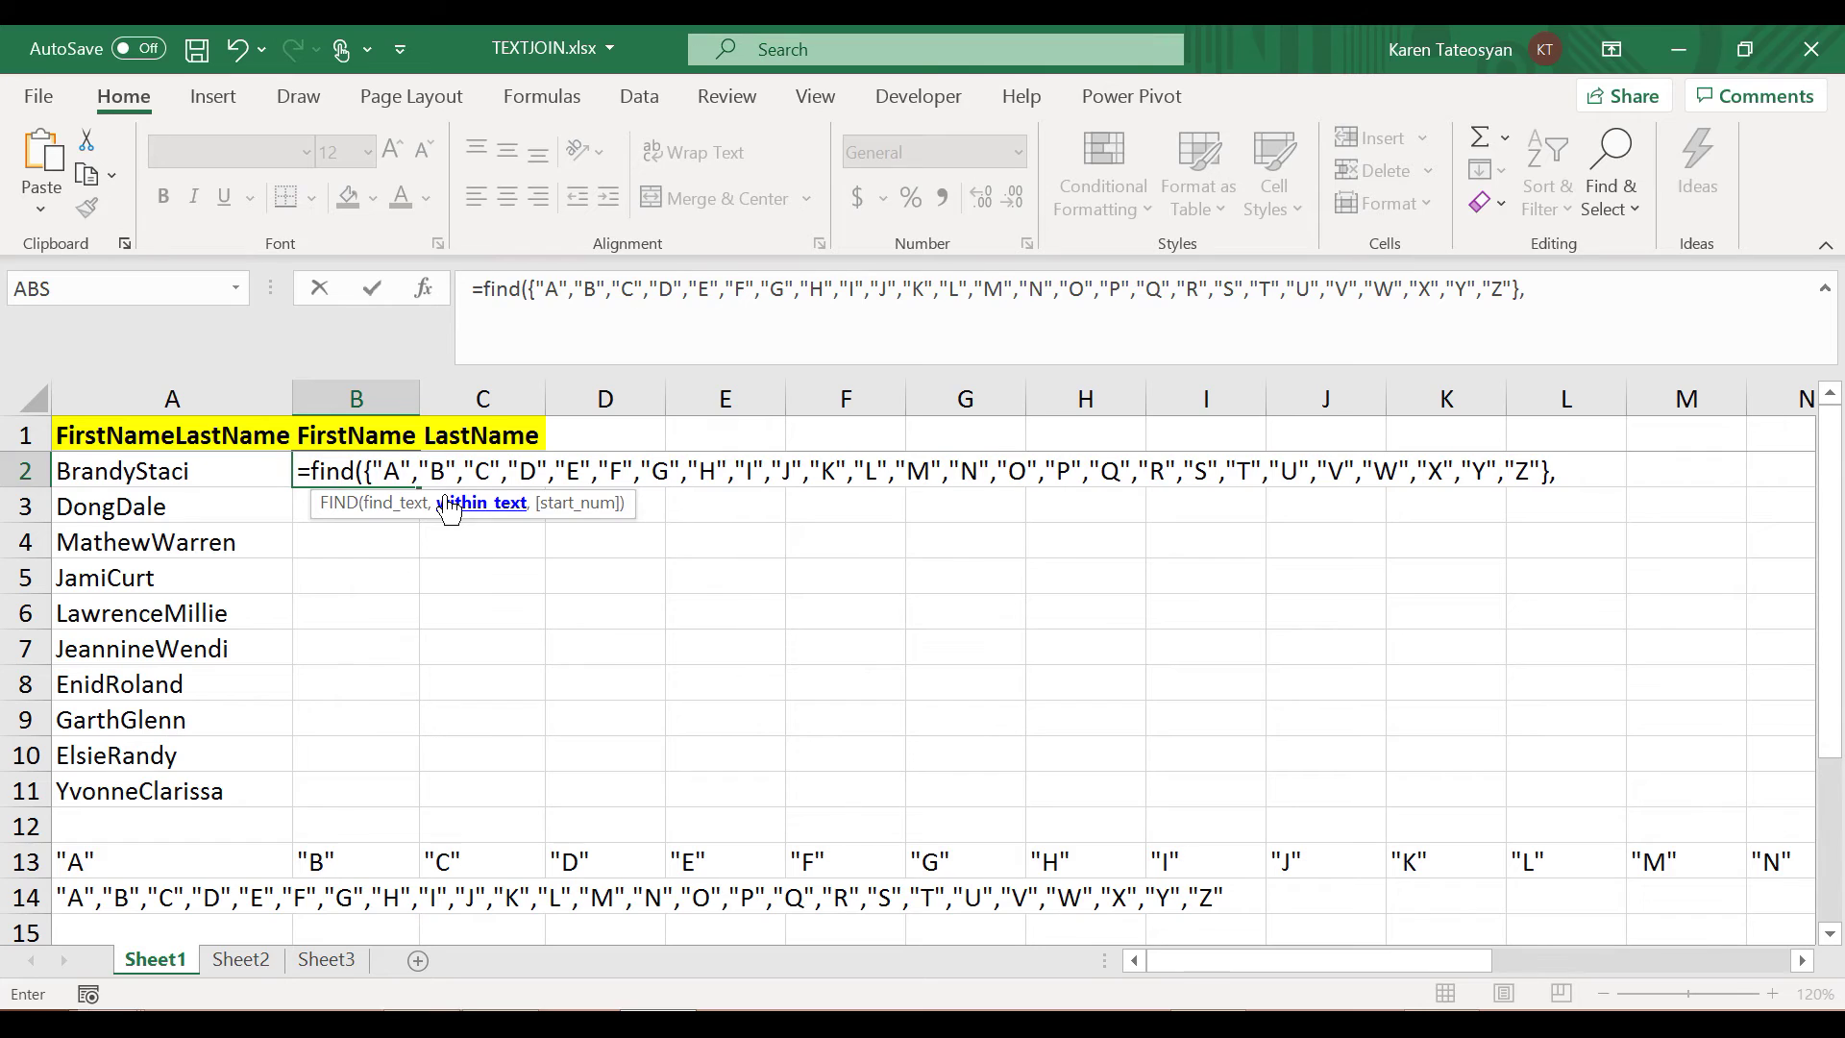
text(a2,)
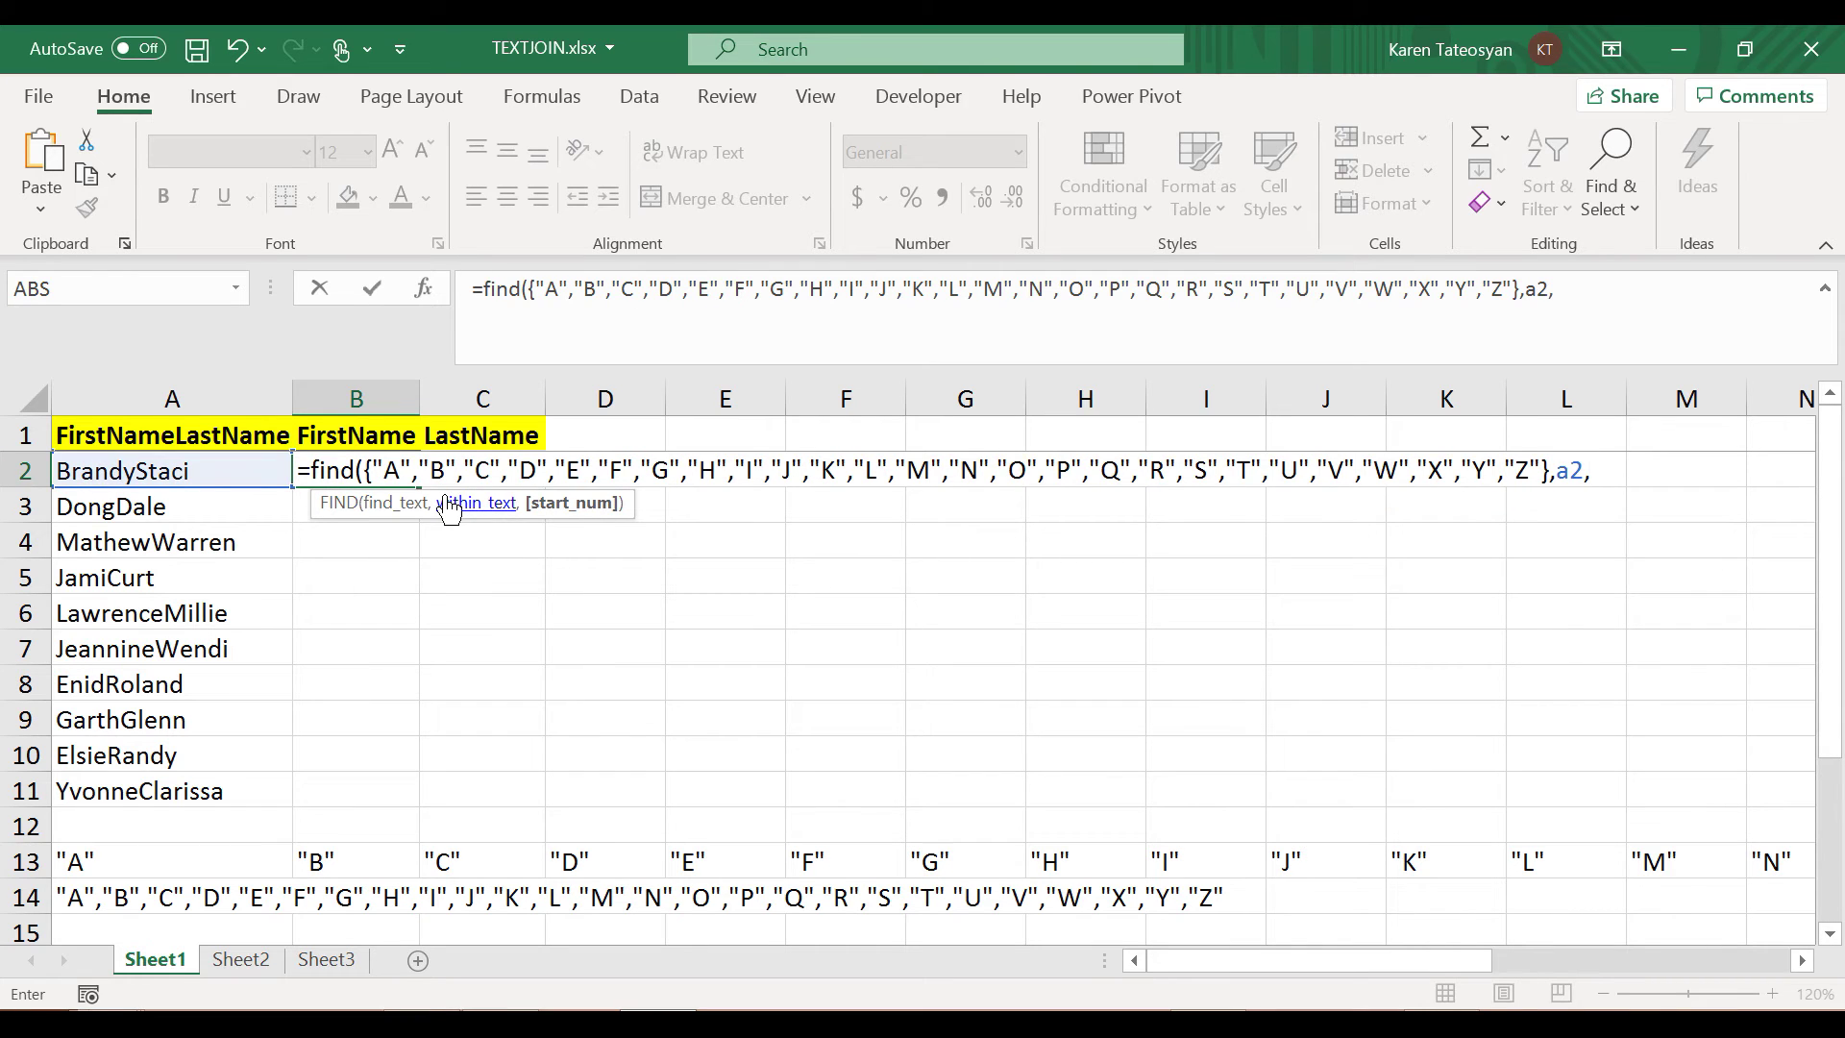
text(2))
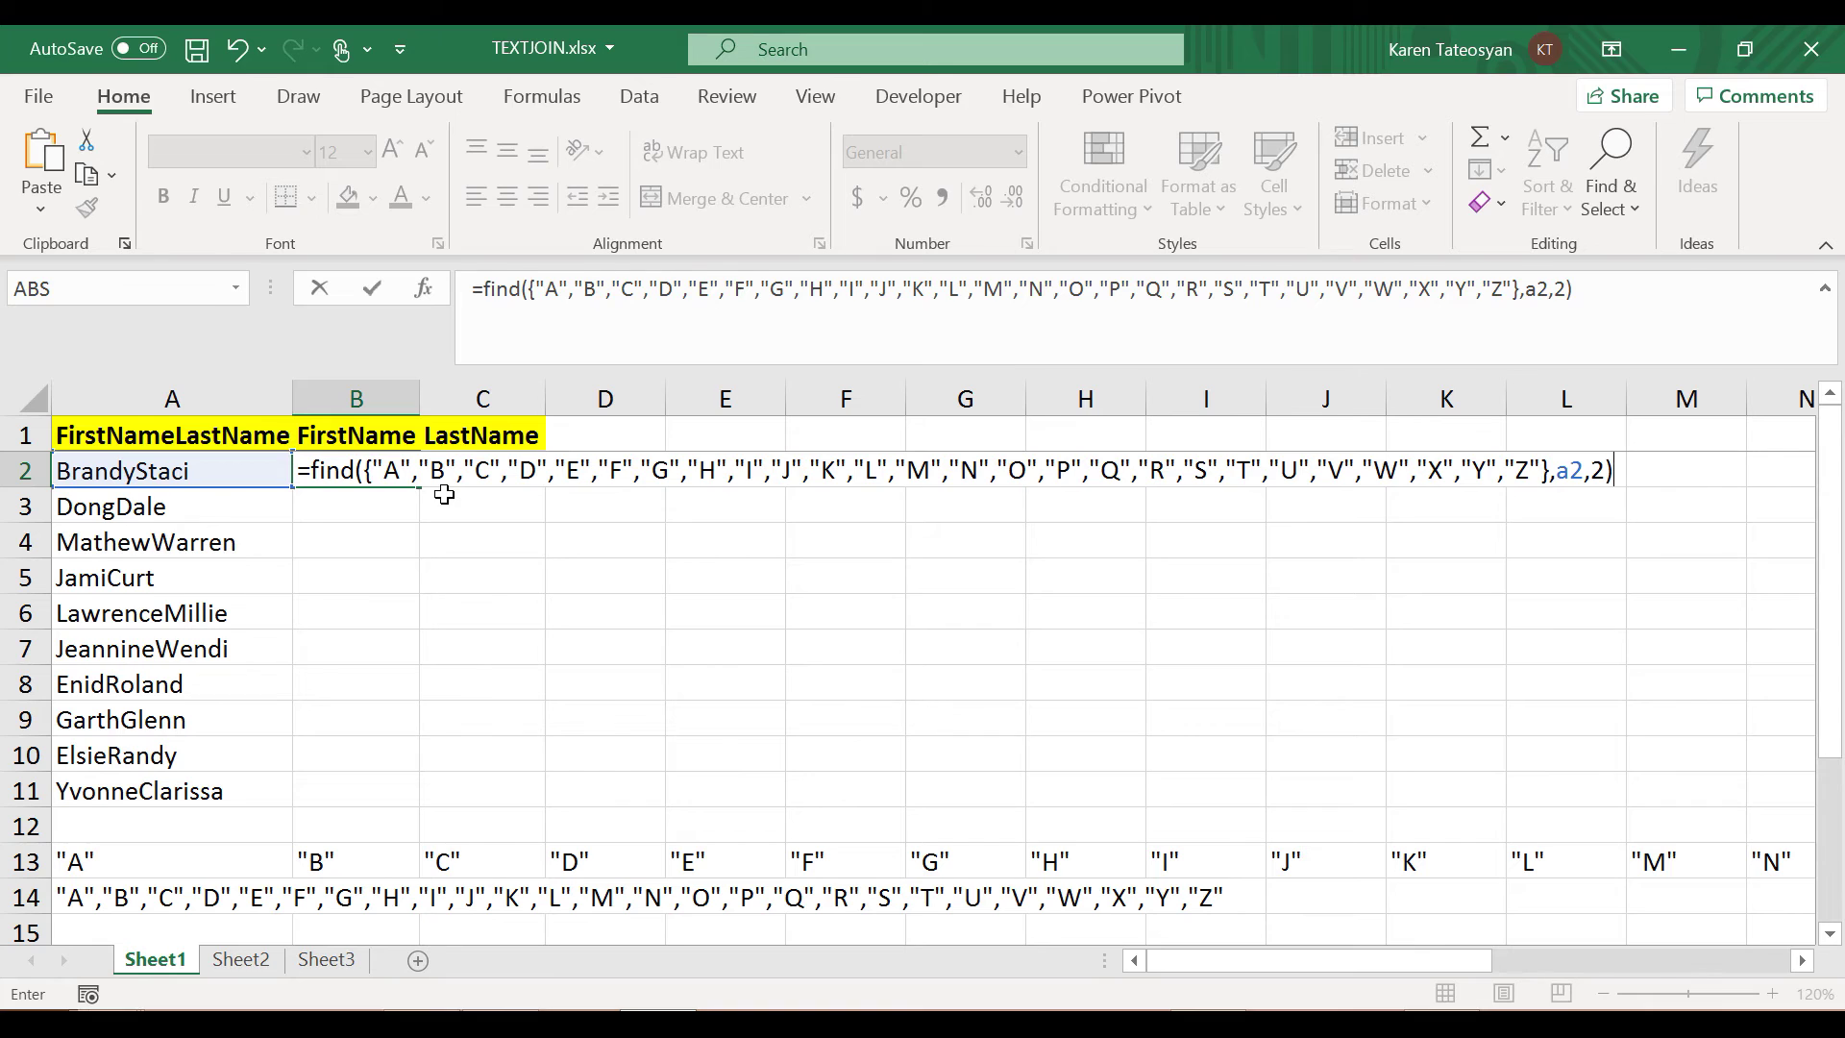
key(F9)
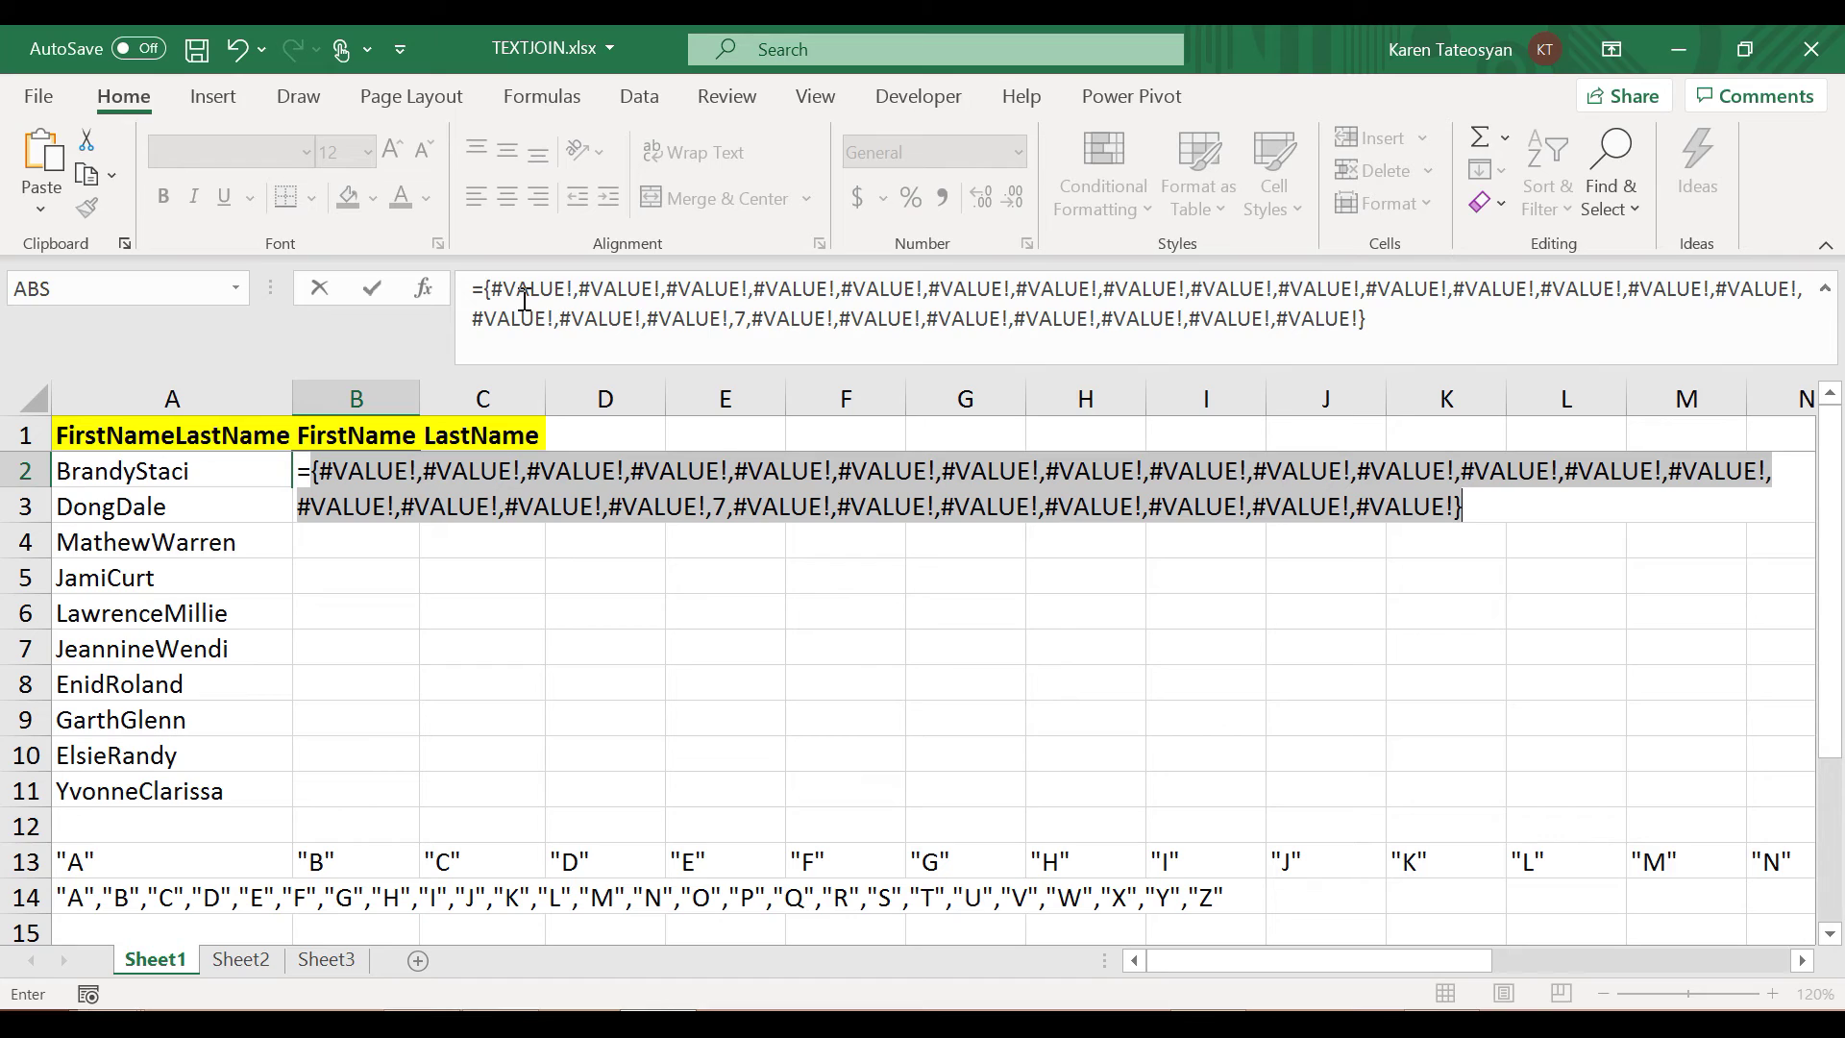
key(Escape)
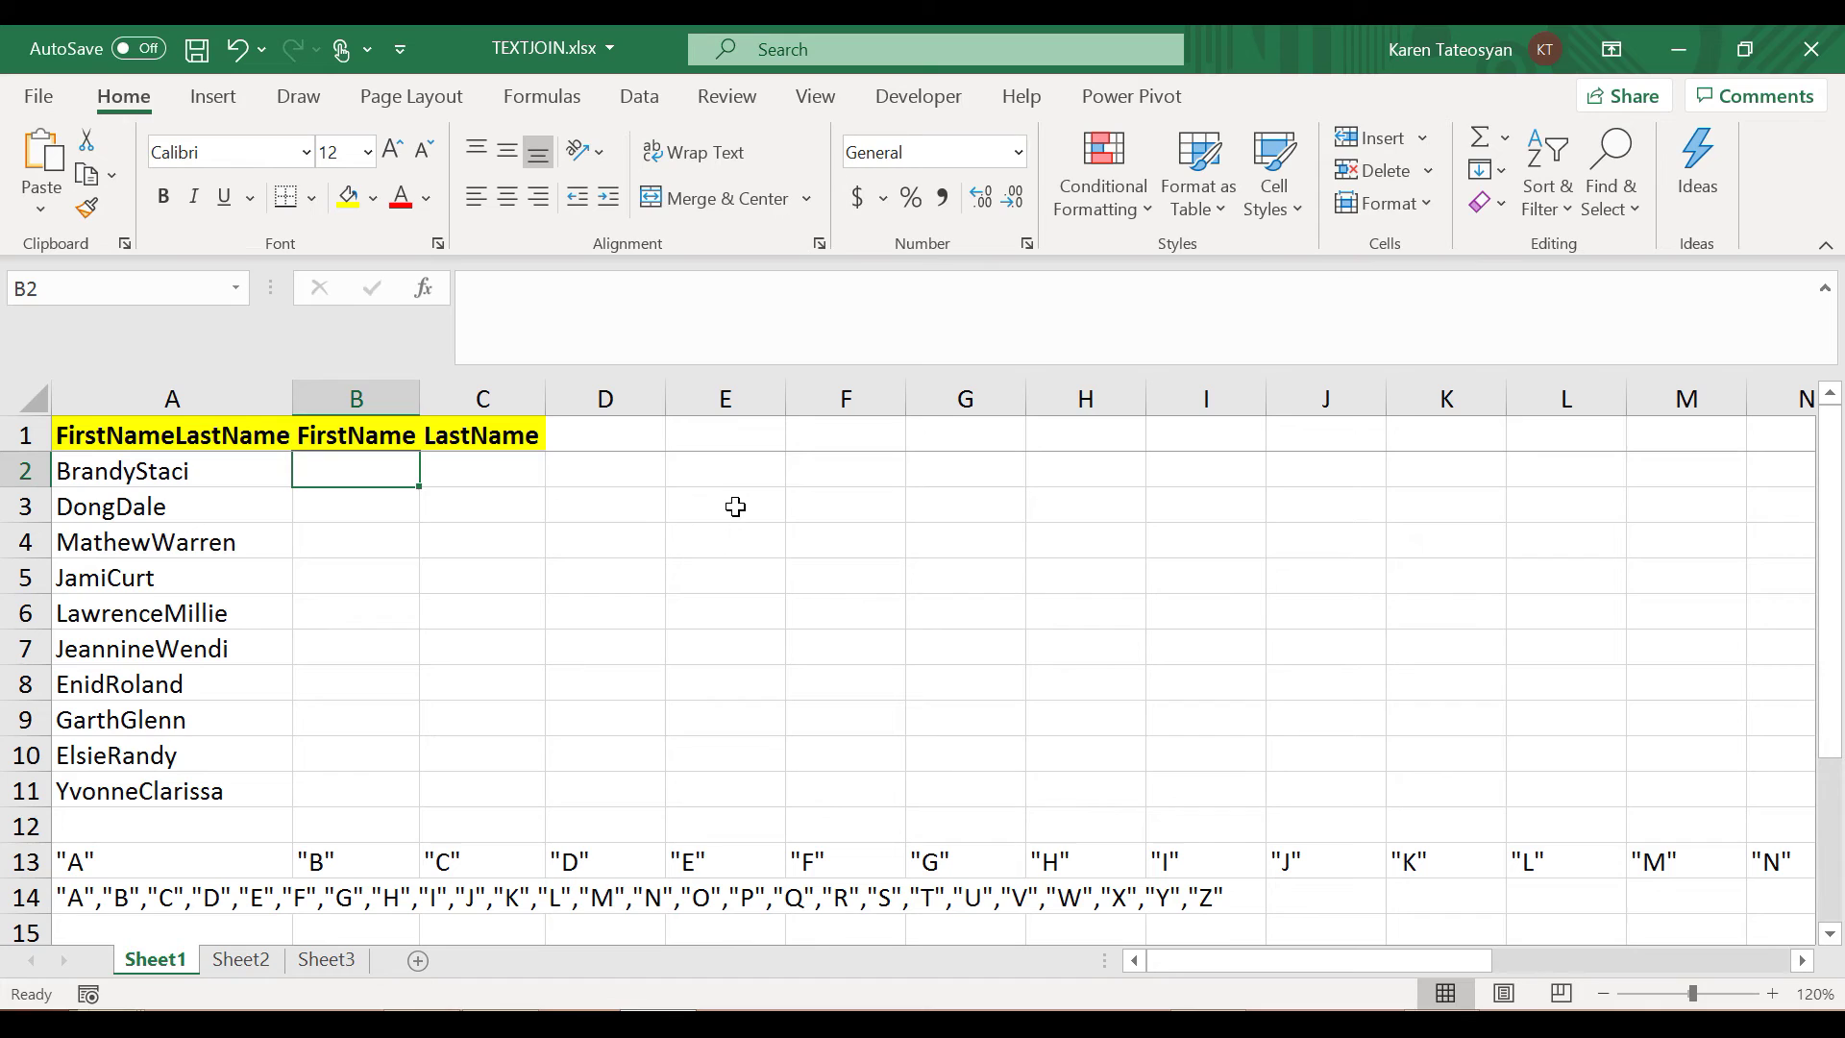
click(738, 476)
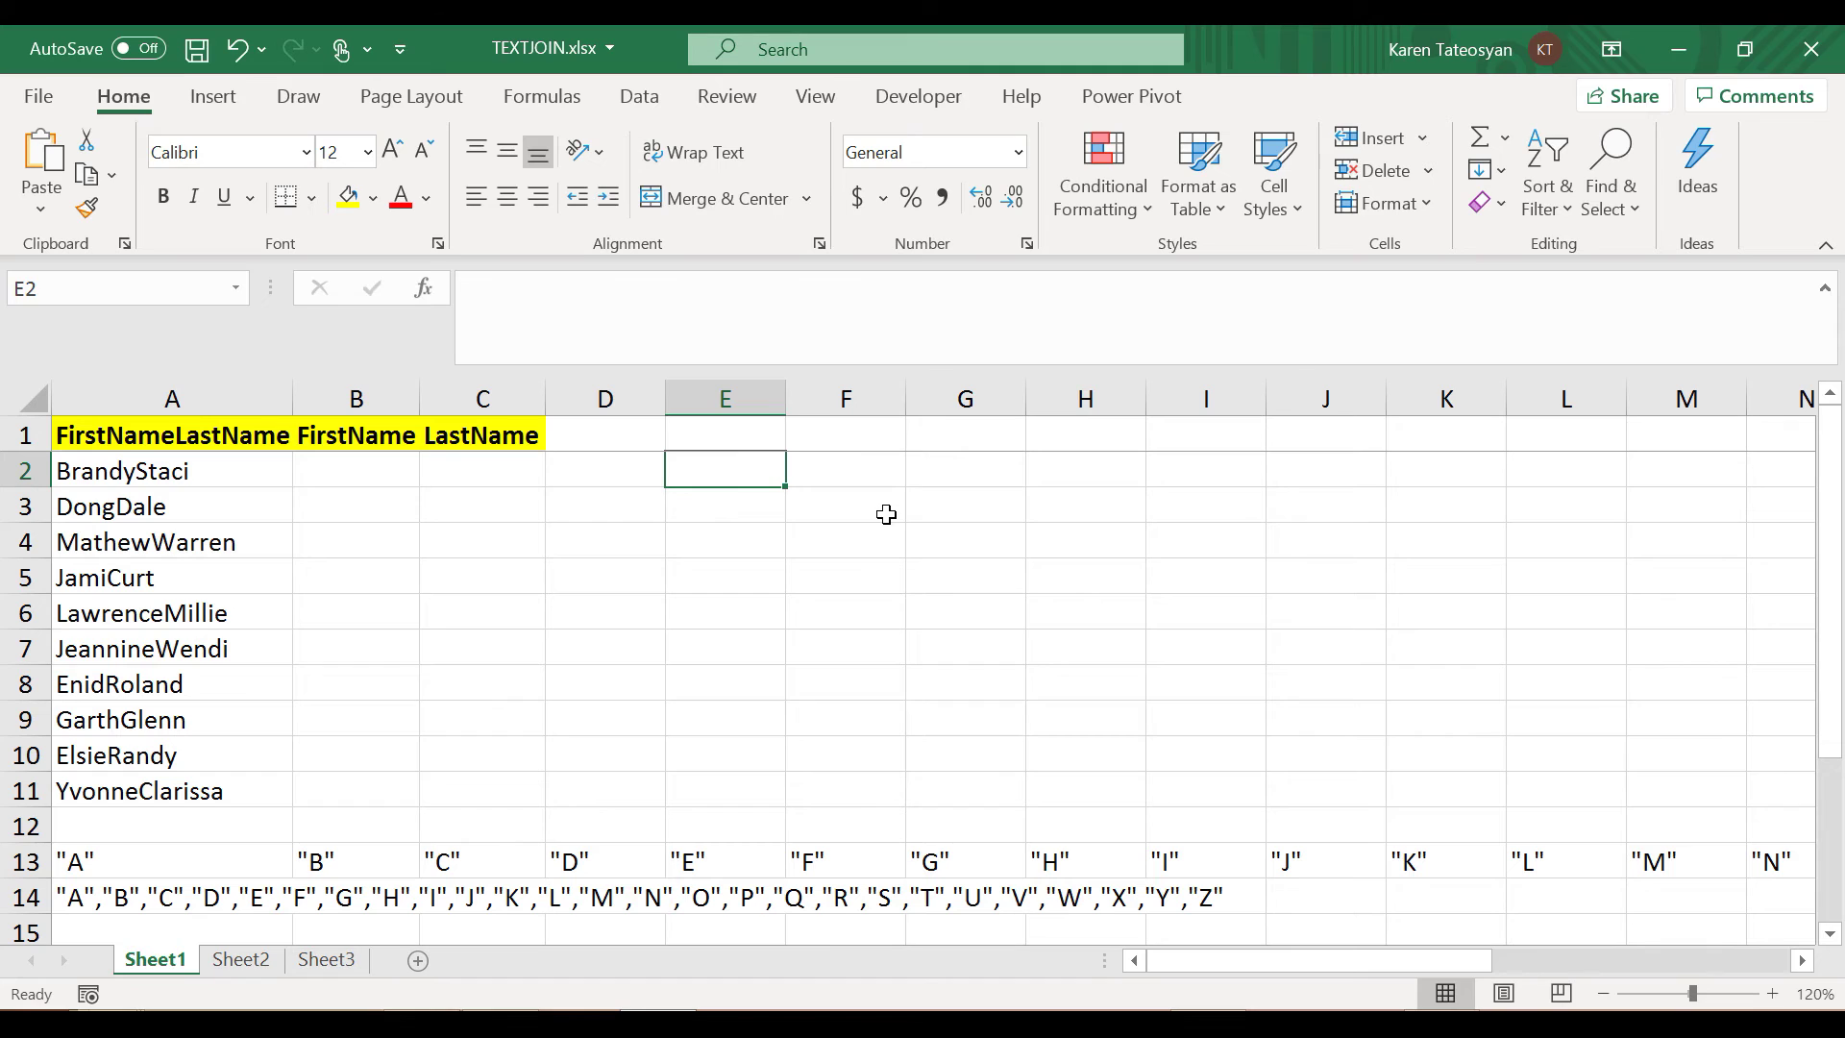
Enter =5/0 in E2, 80 in F2 and 60 in F3
text(=5/)
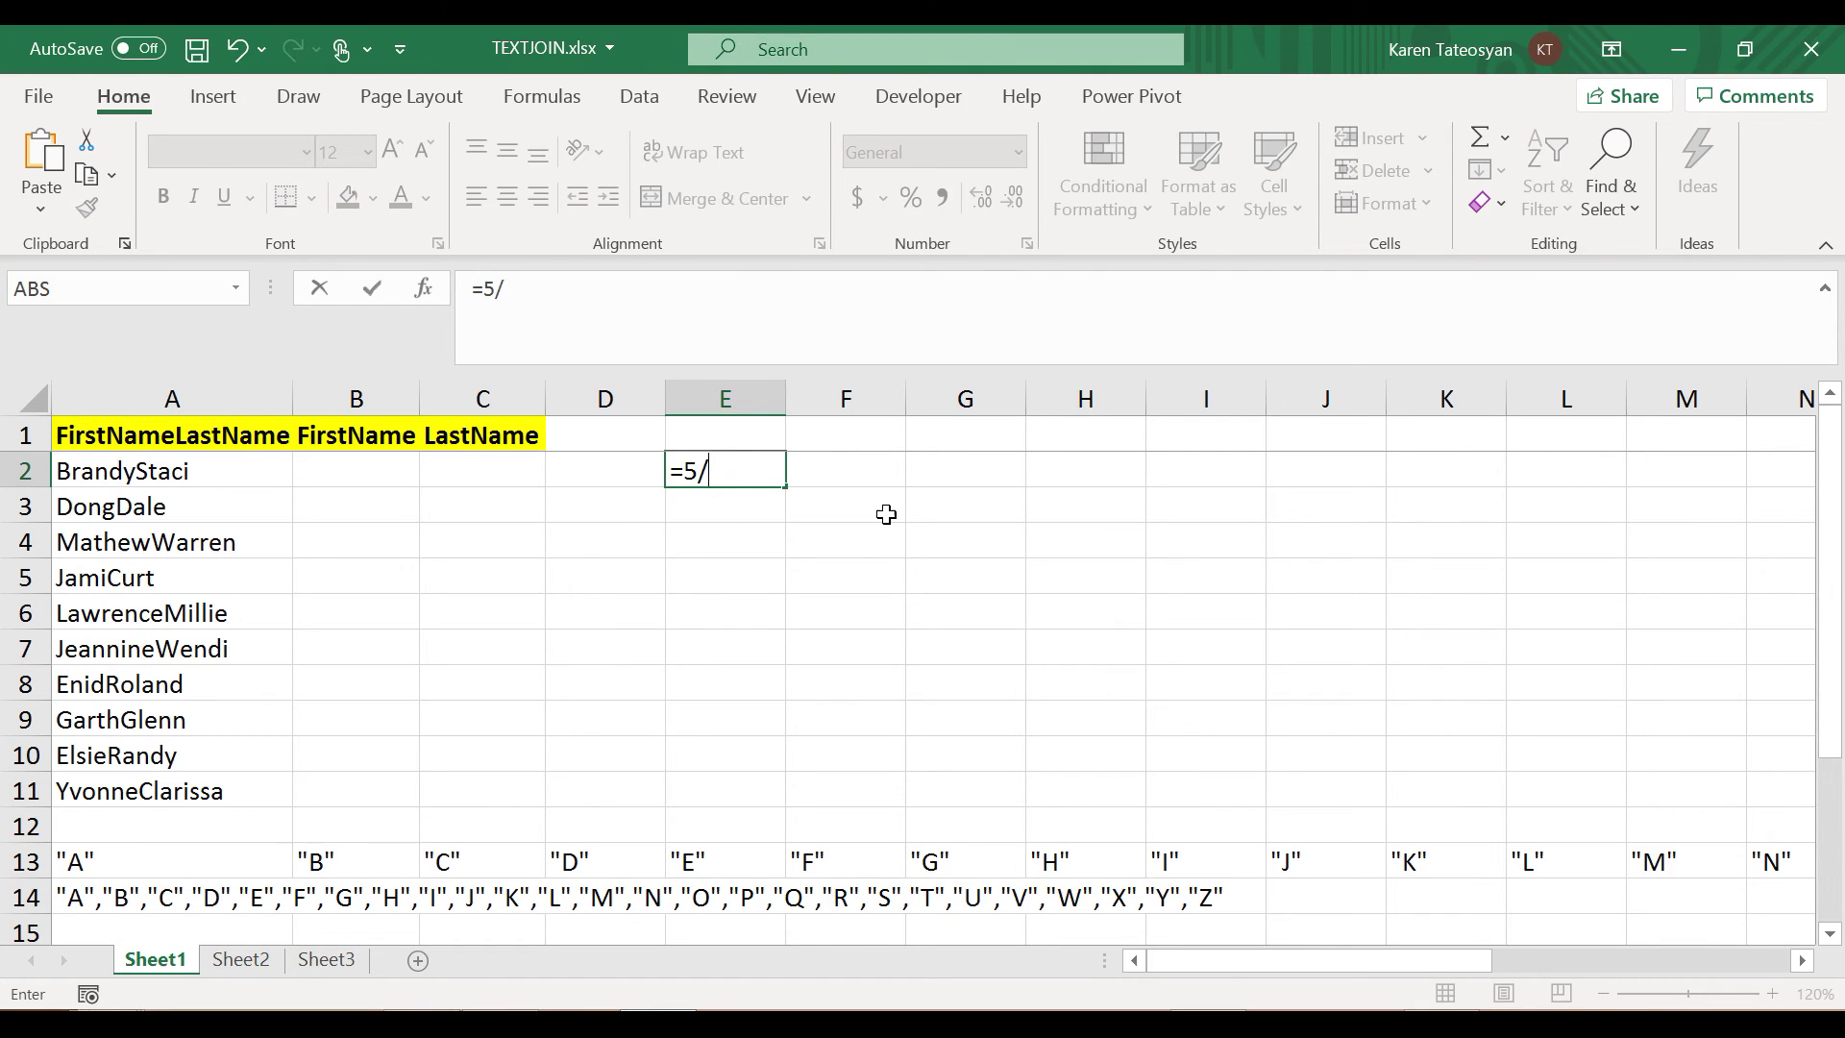
text(0)
key(Return)
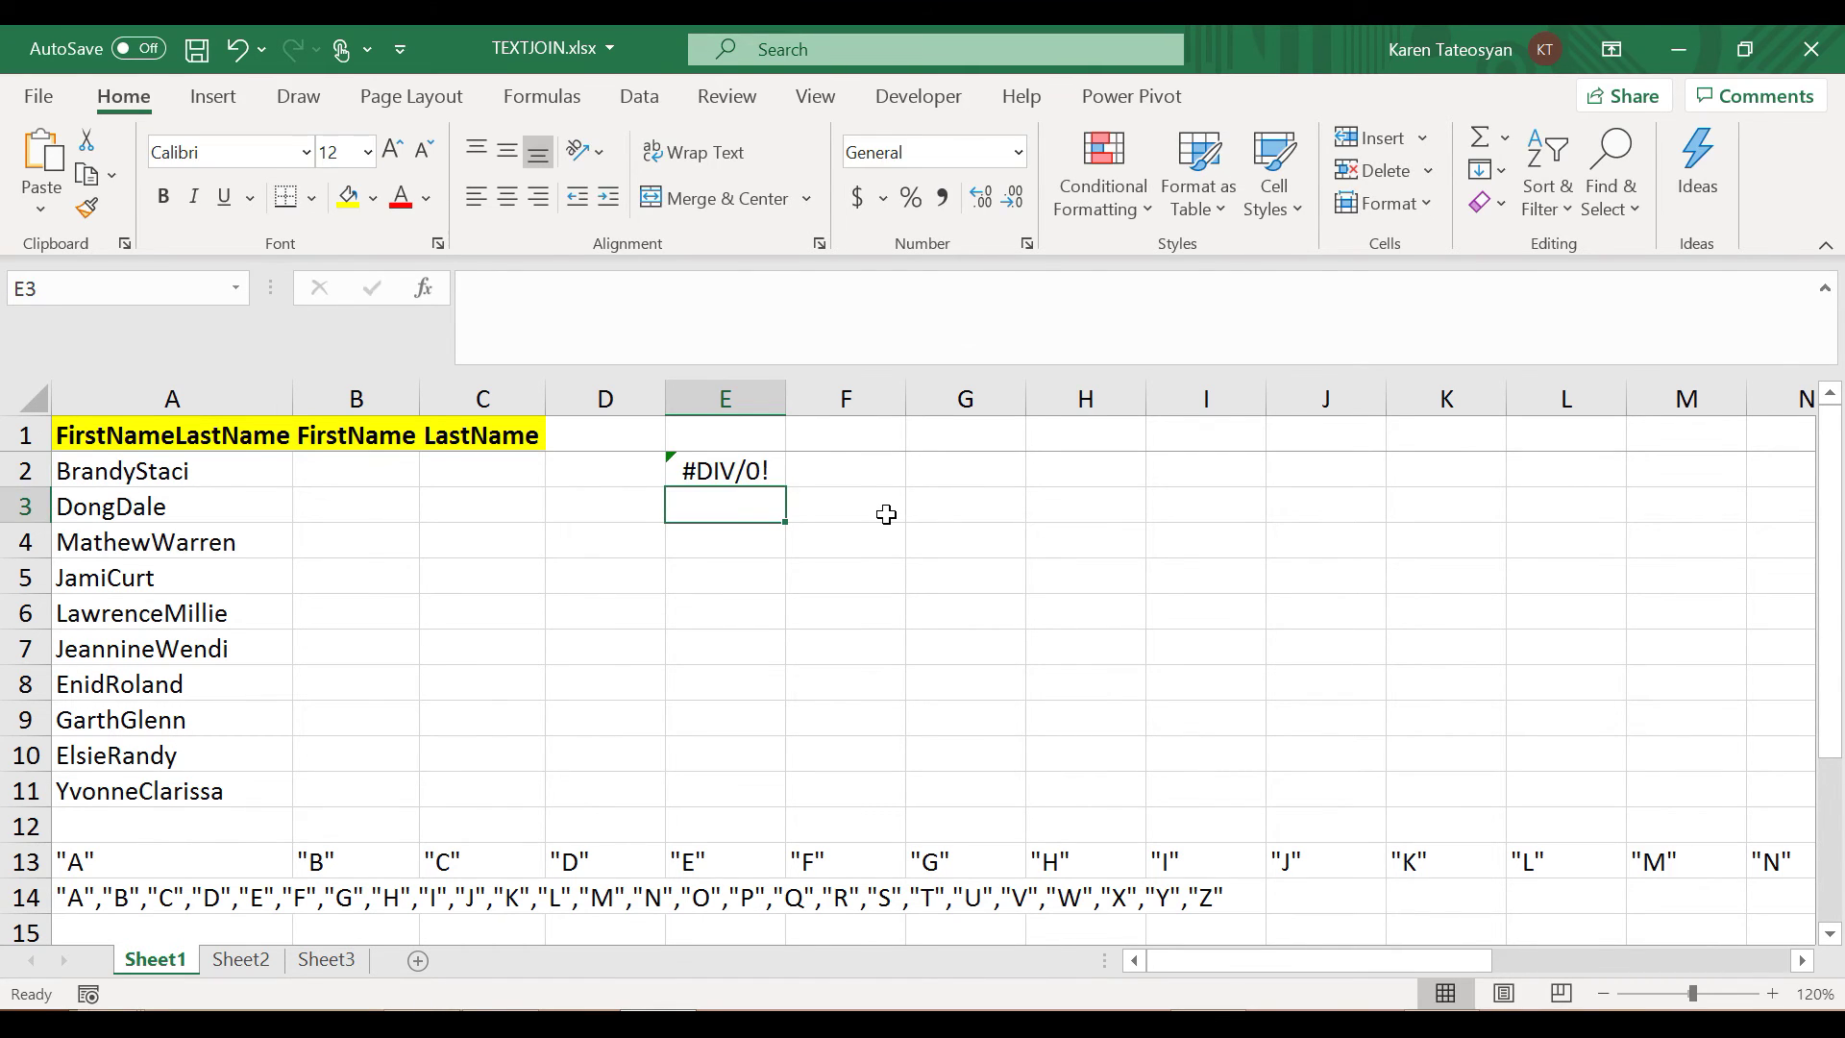
key(Right)
key(Up)
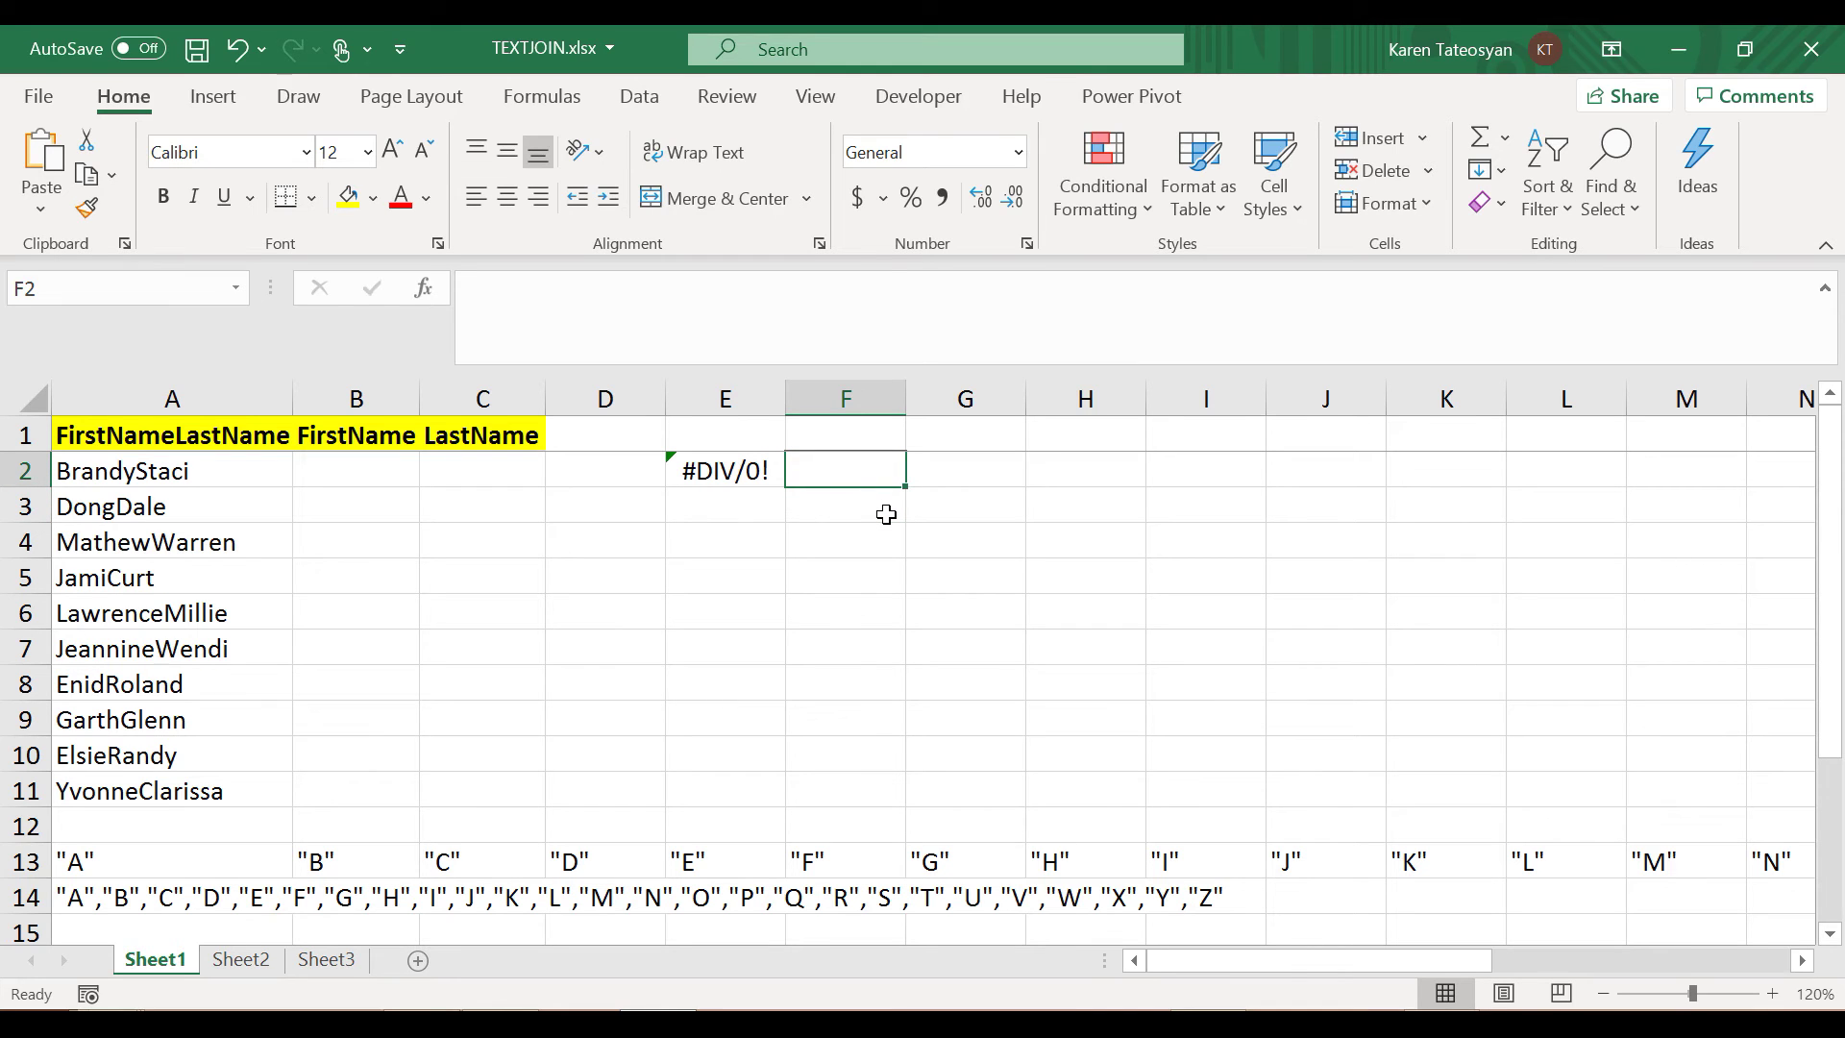
text(80)
key(Return)
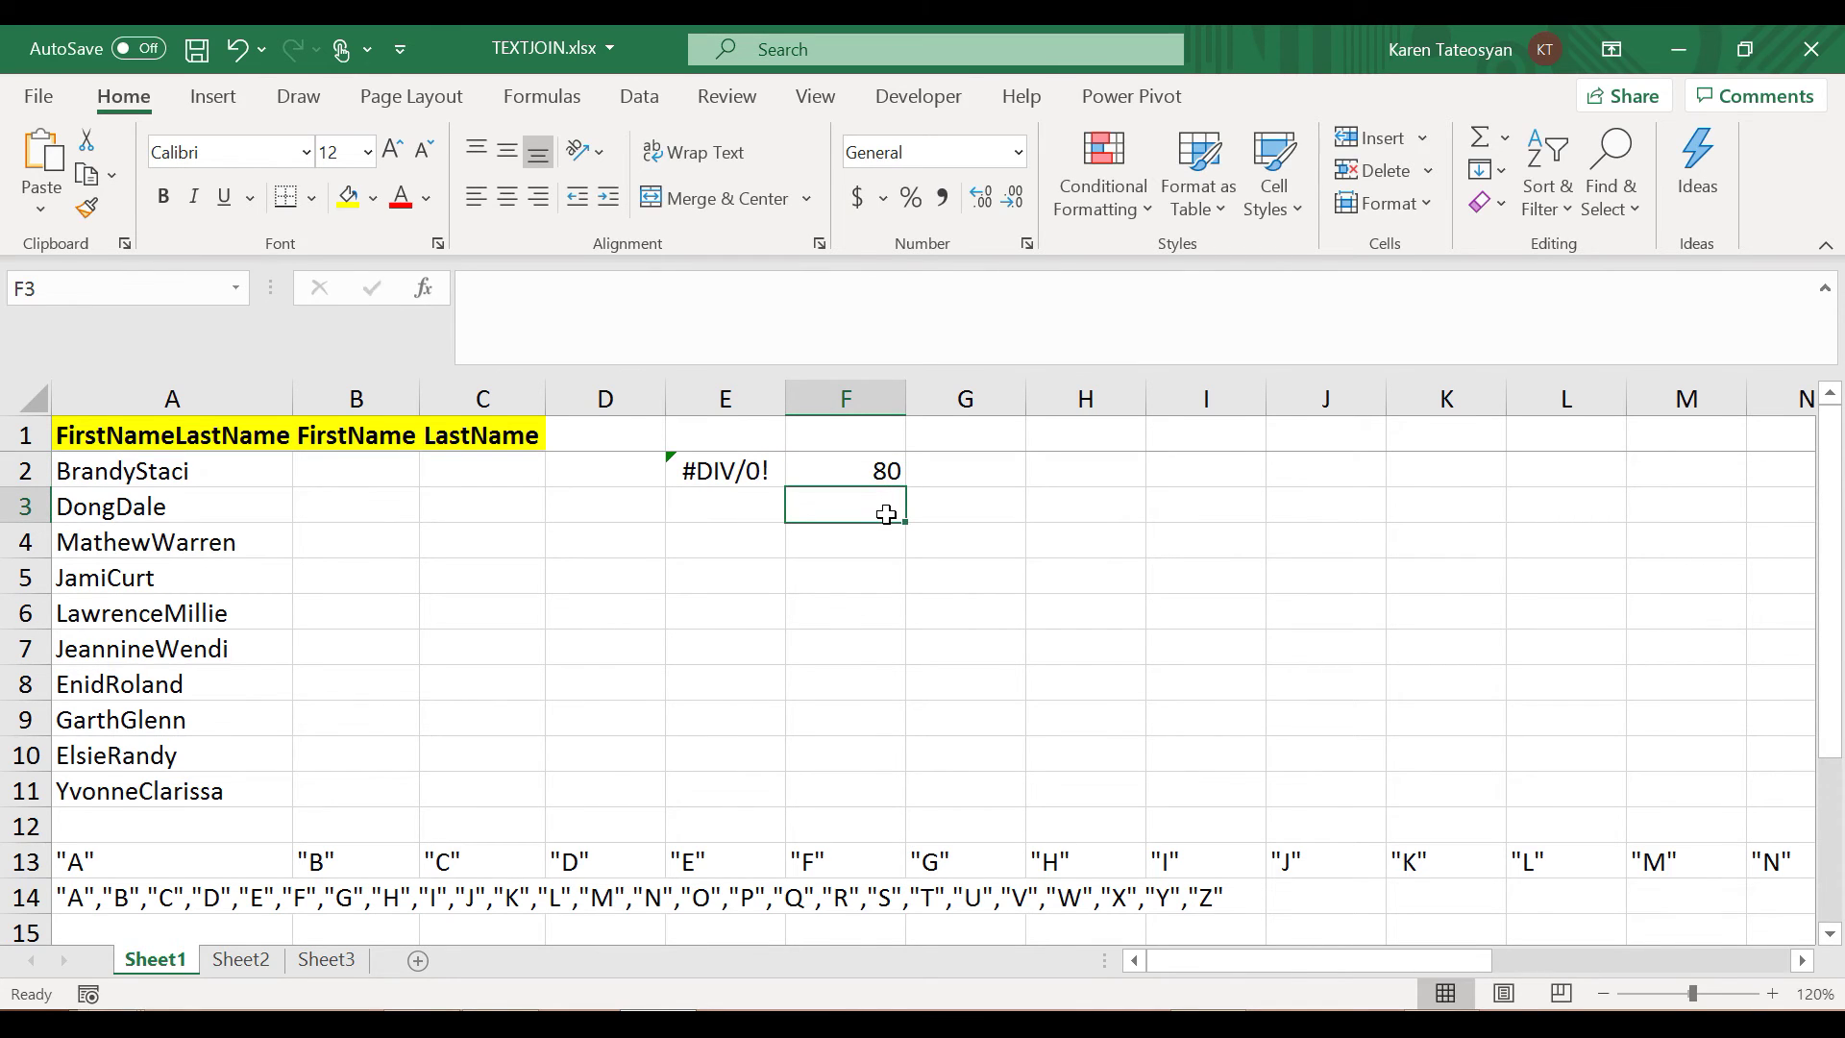
text(60)
key(Return)
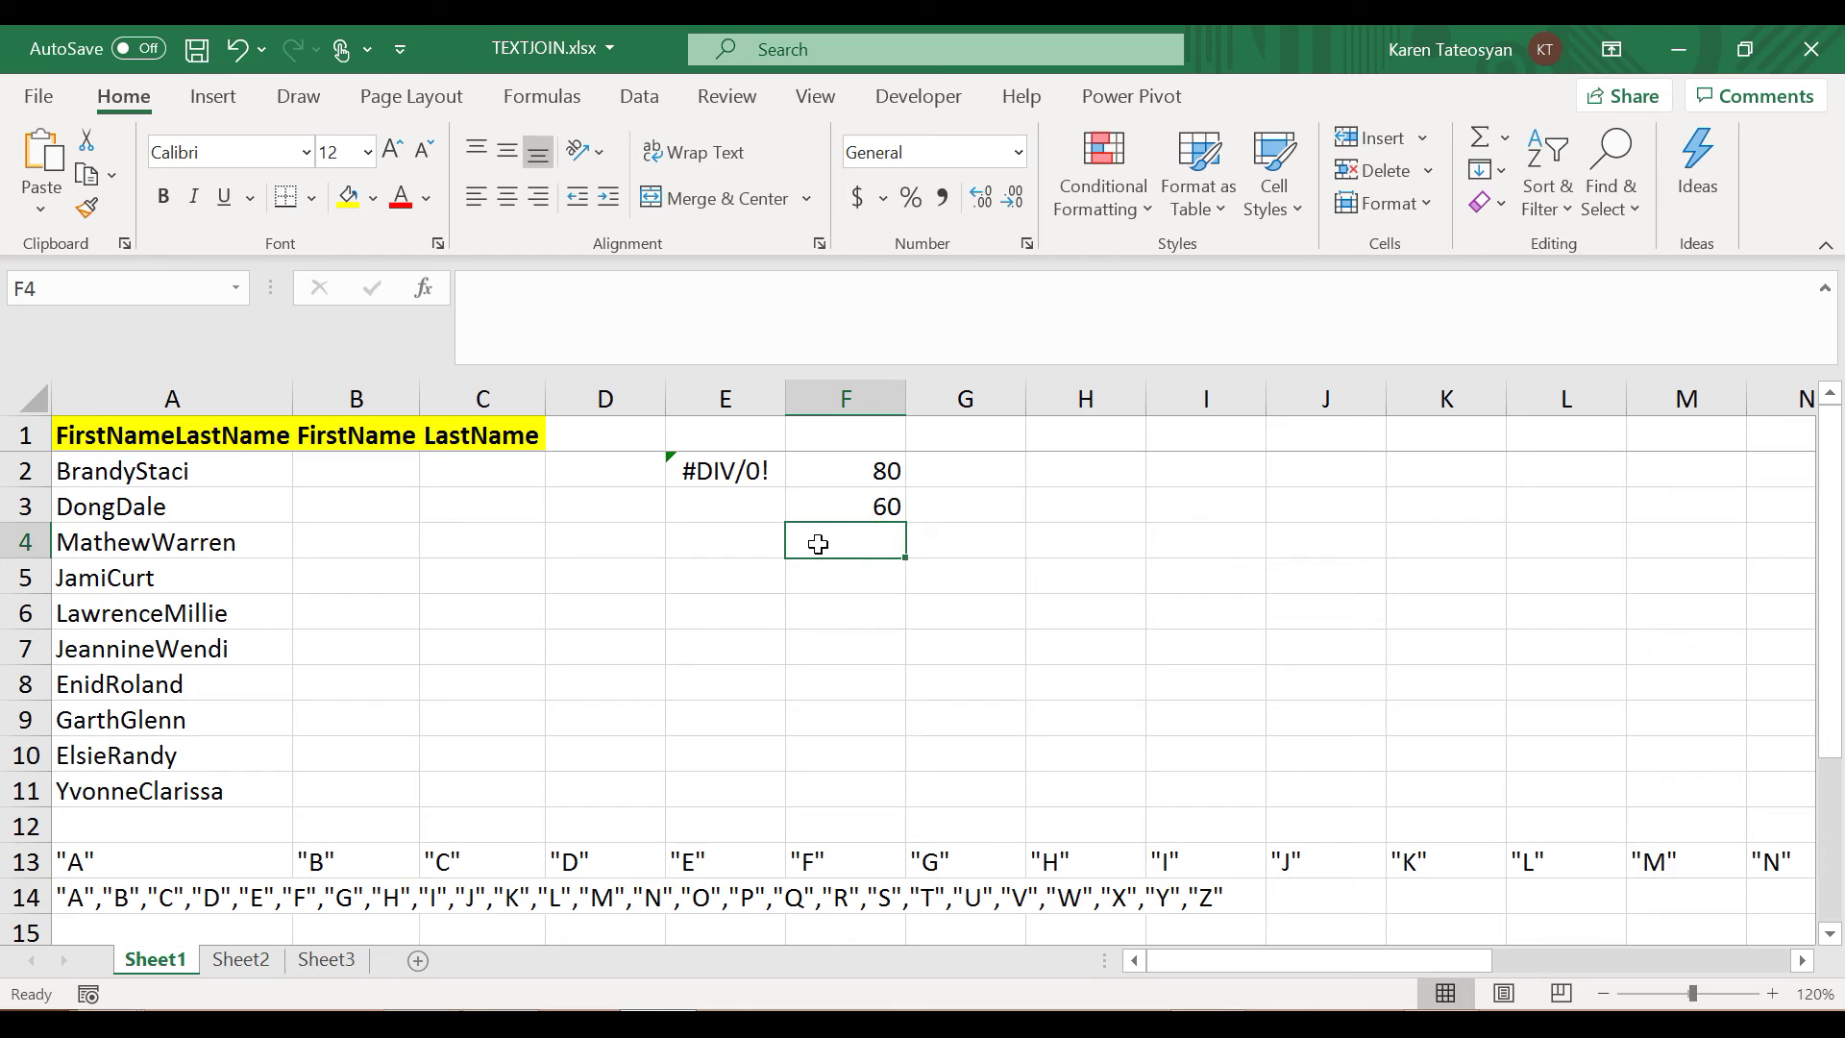
Add =MAX(E2:F3) in G4 and the unmatched =SEARCH("fdjkldjfds",A3,1) in E3
click(977, 531)
text(=max)
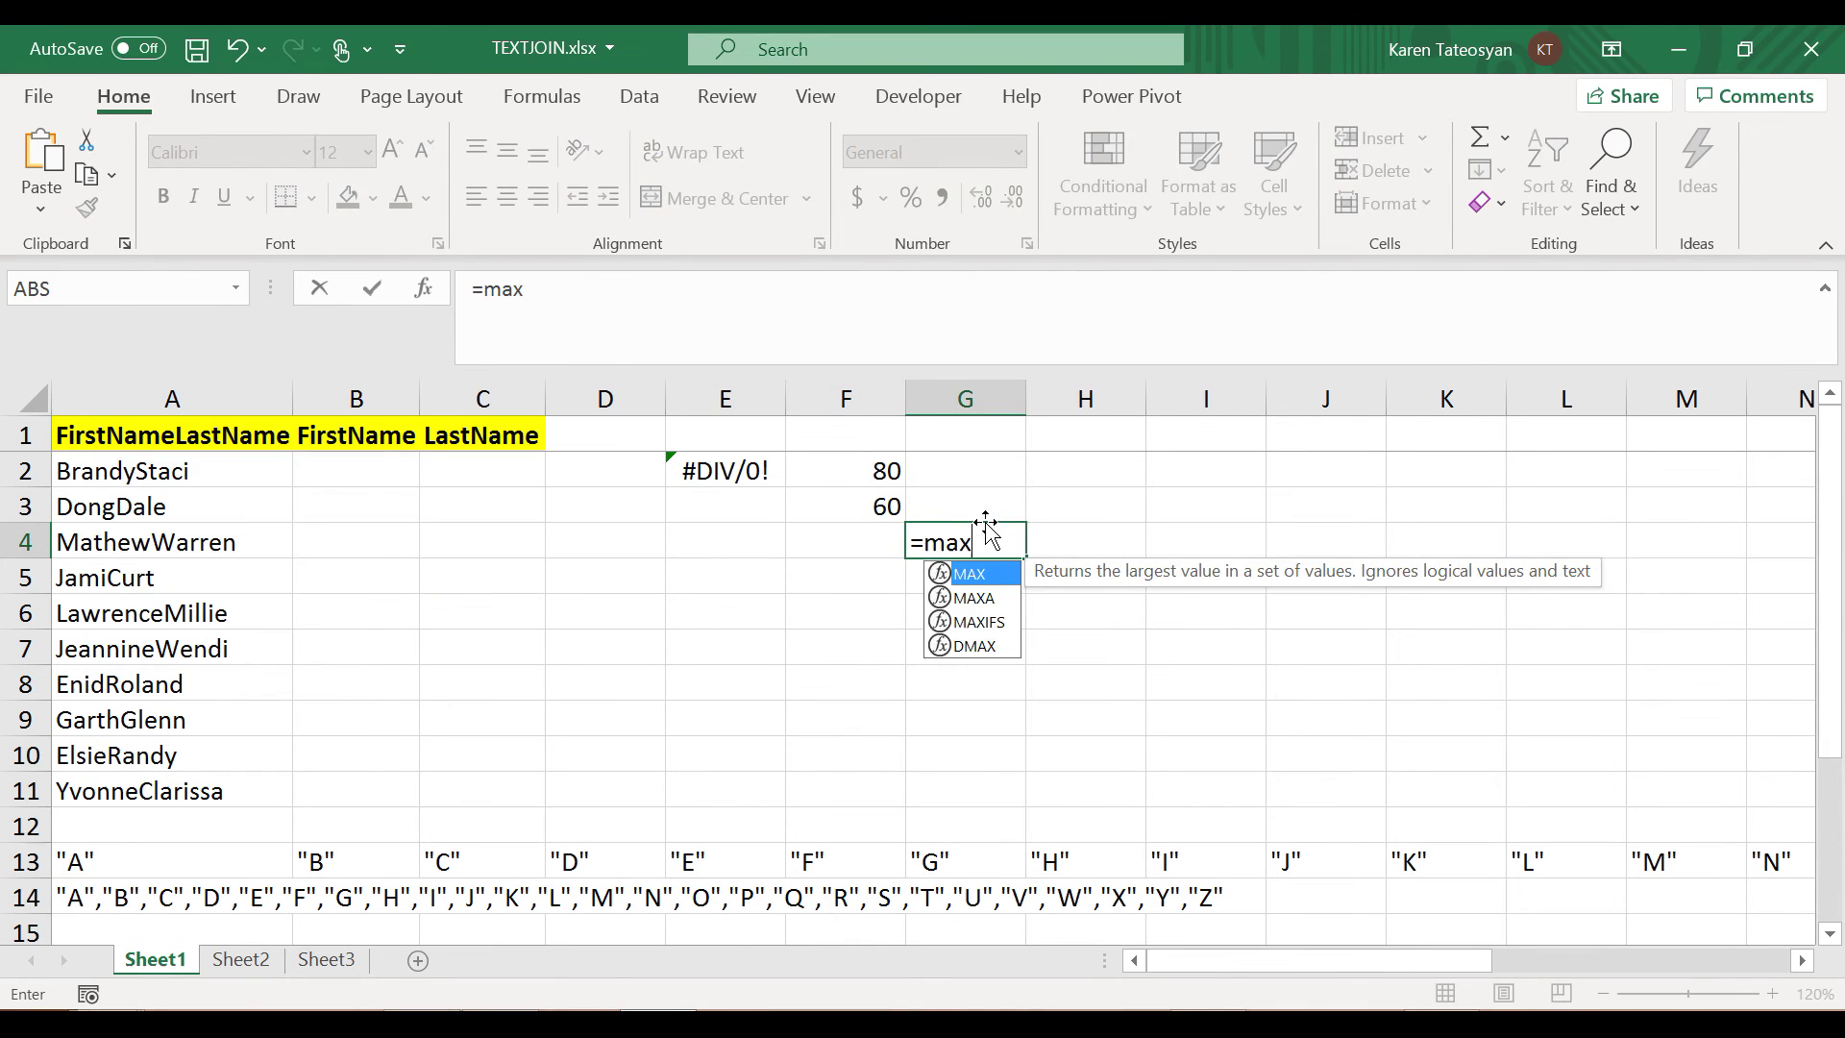
text(()
drag(730, 471, 870, 509)
text())
key(Return)
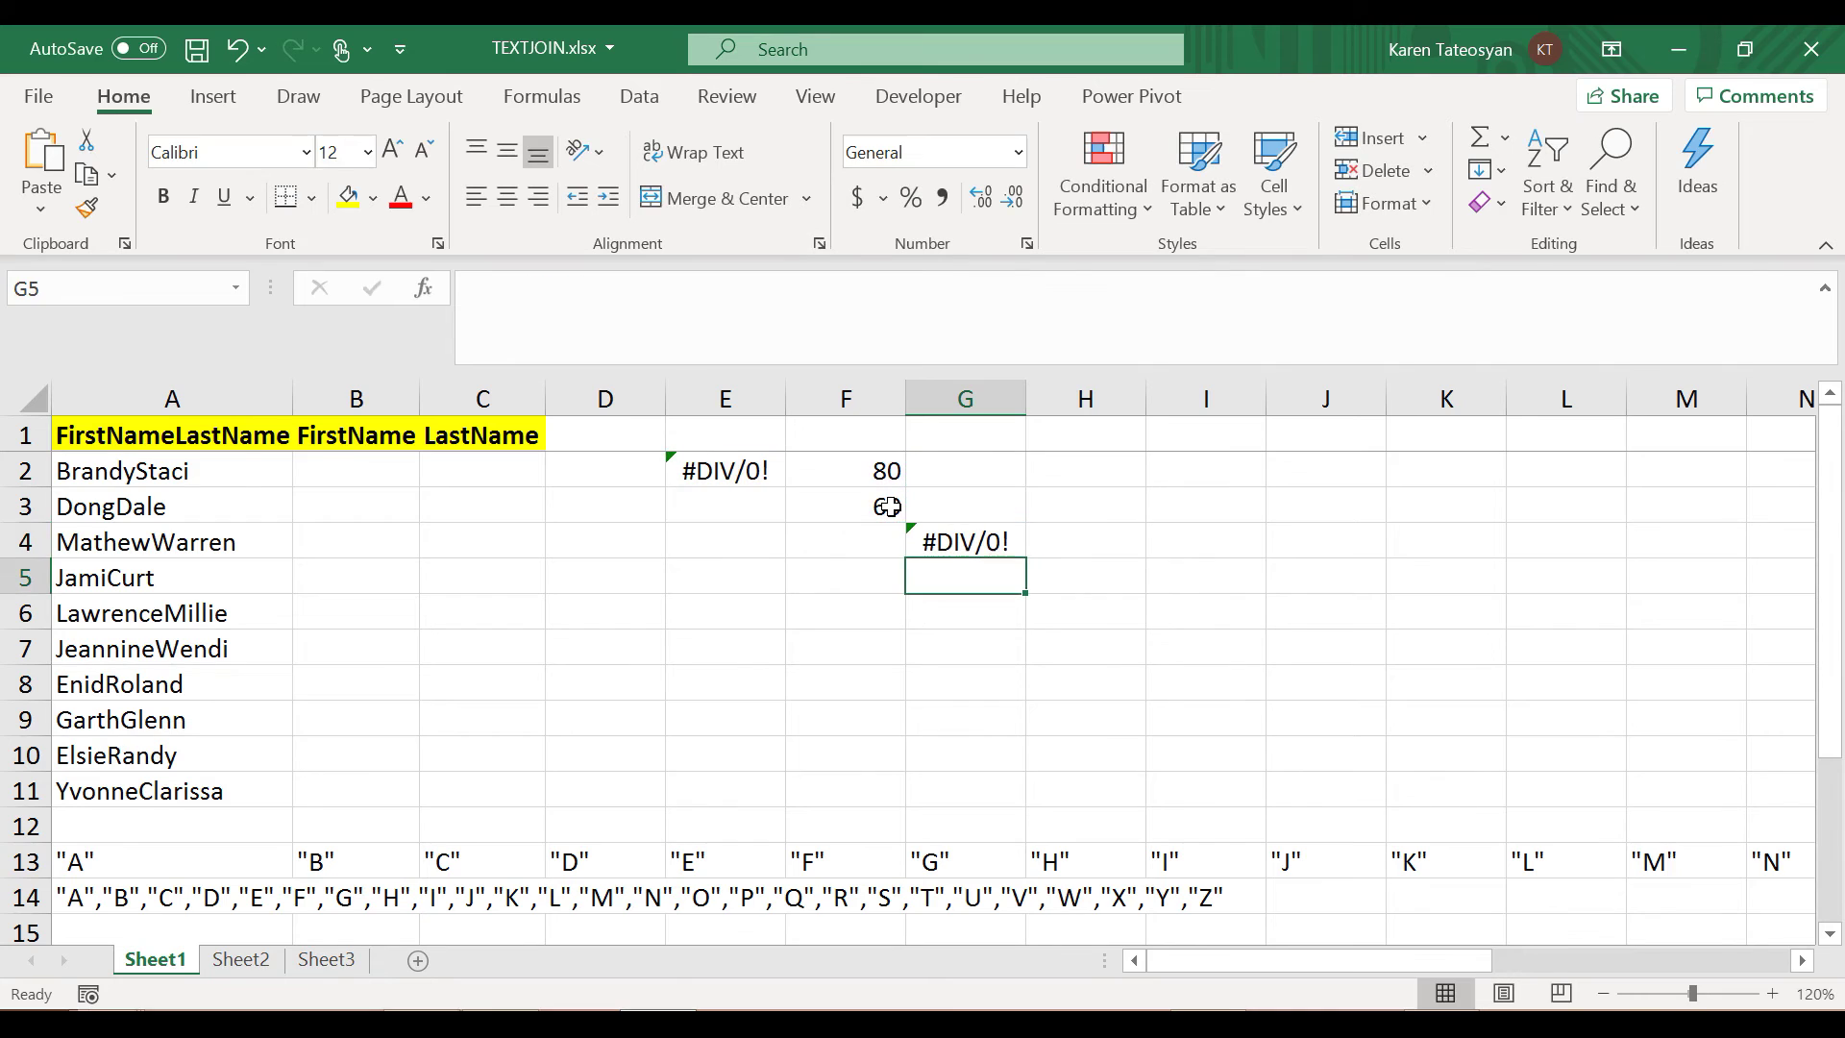
click(1005, 544)
click(722, 504)
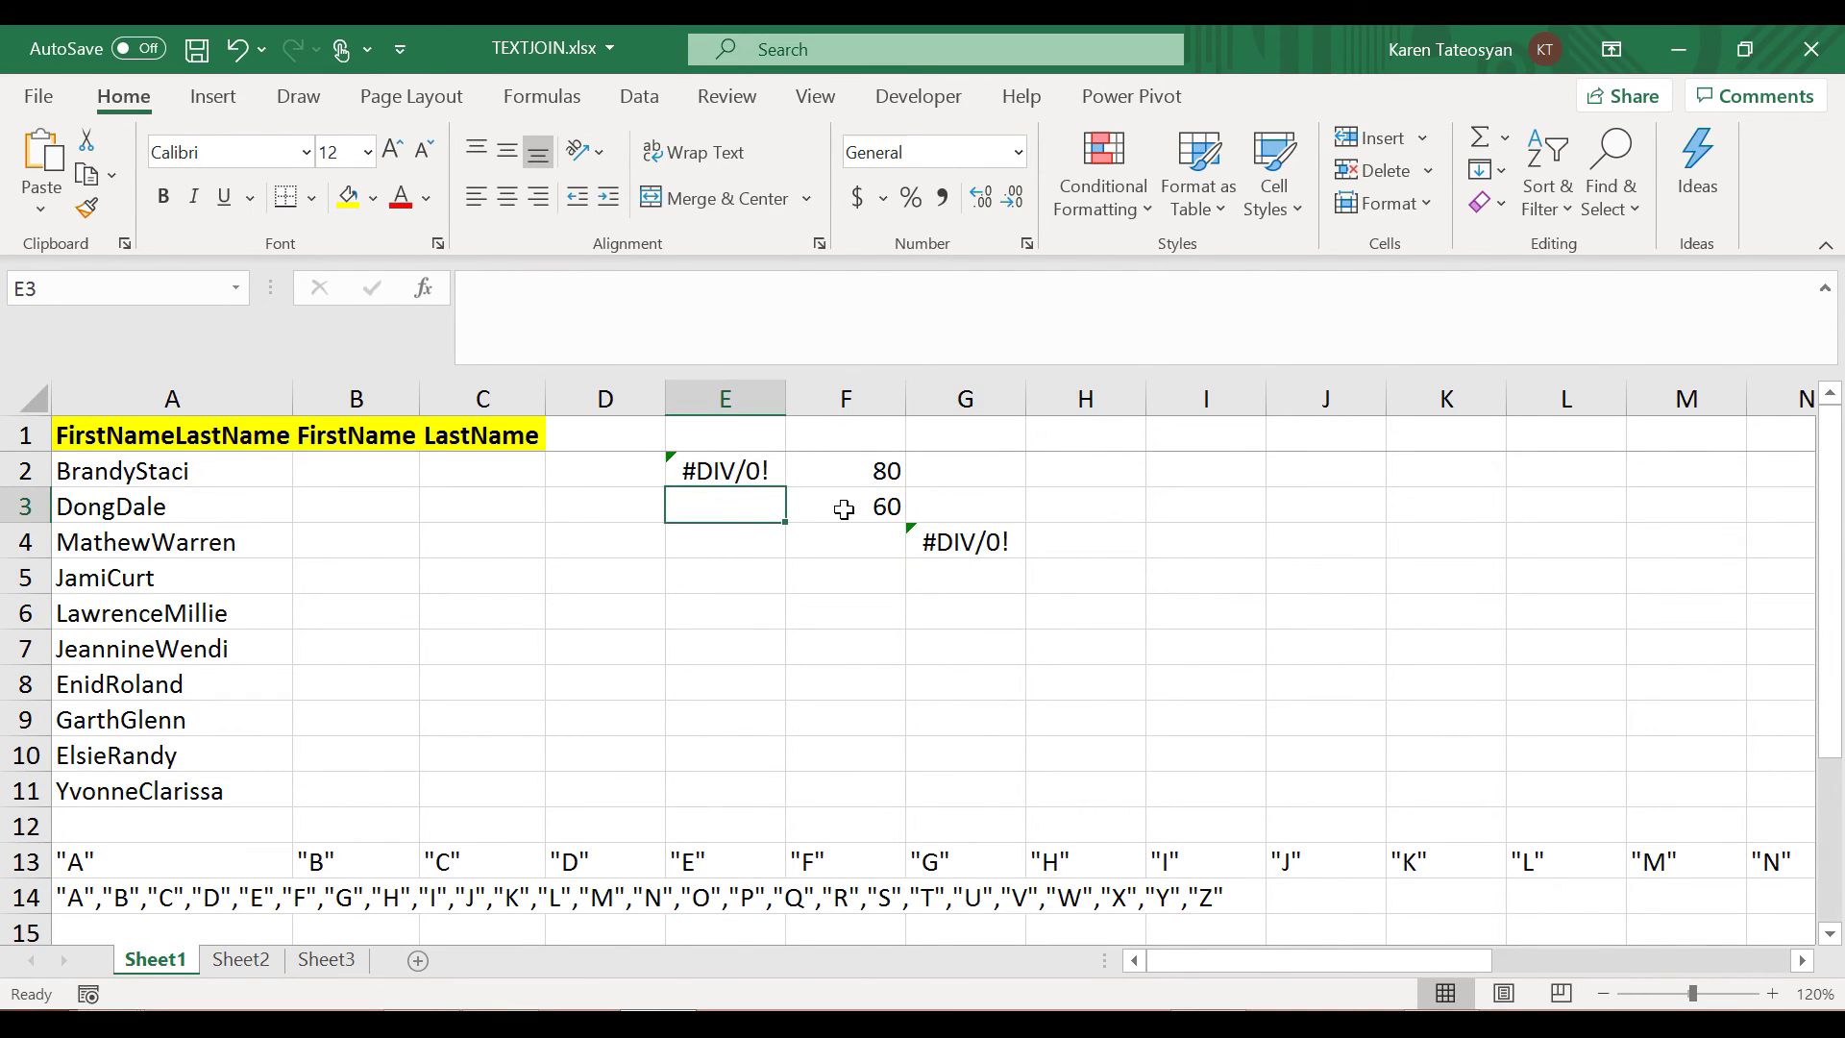
text(=search()
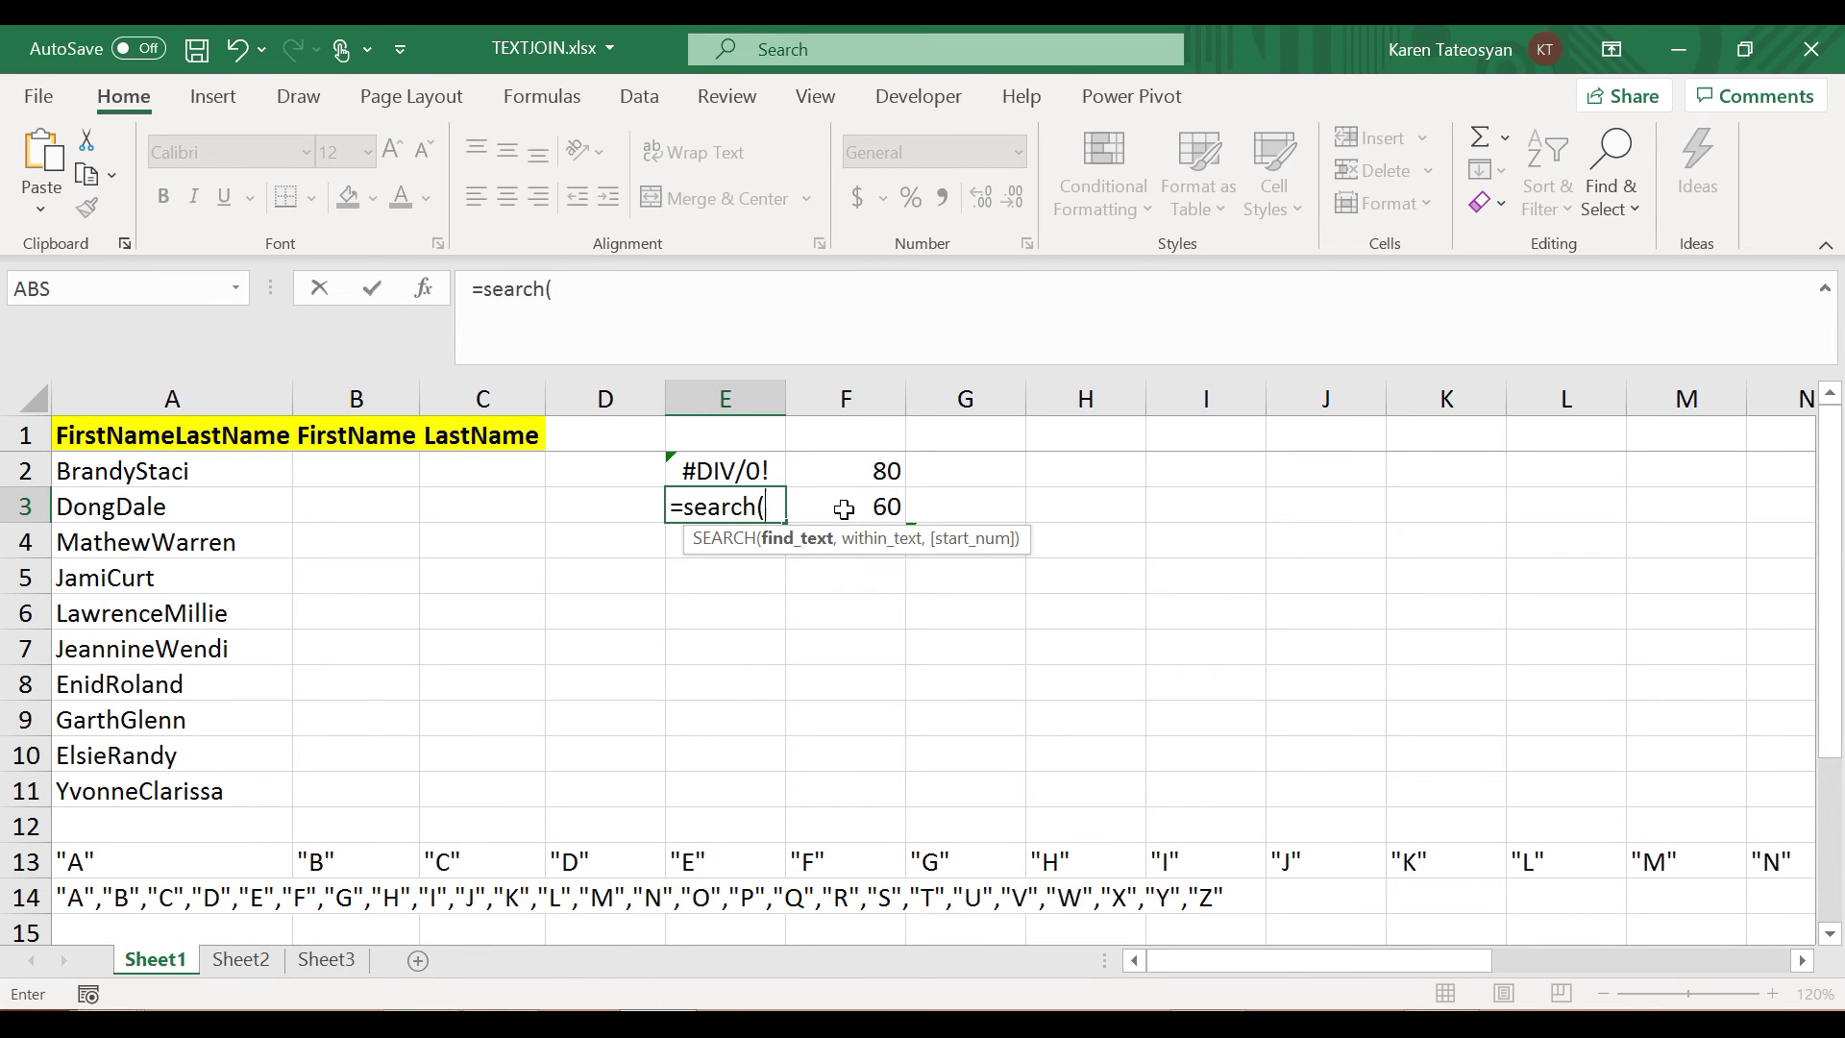
text("fdjkldjfds",)
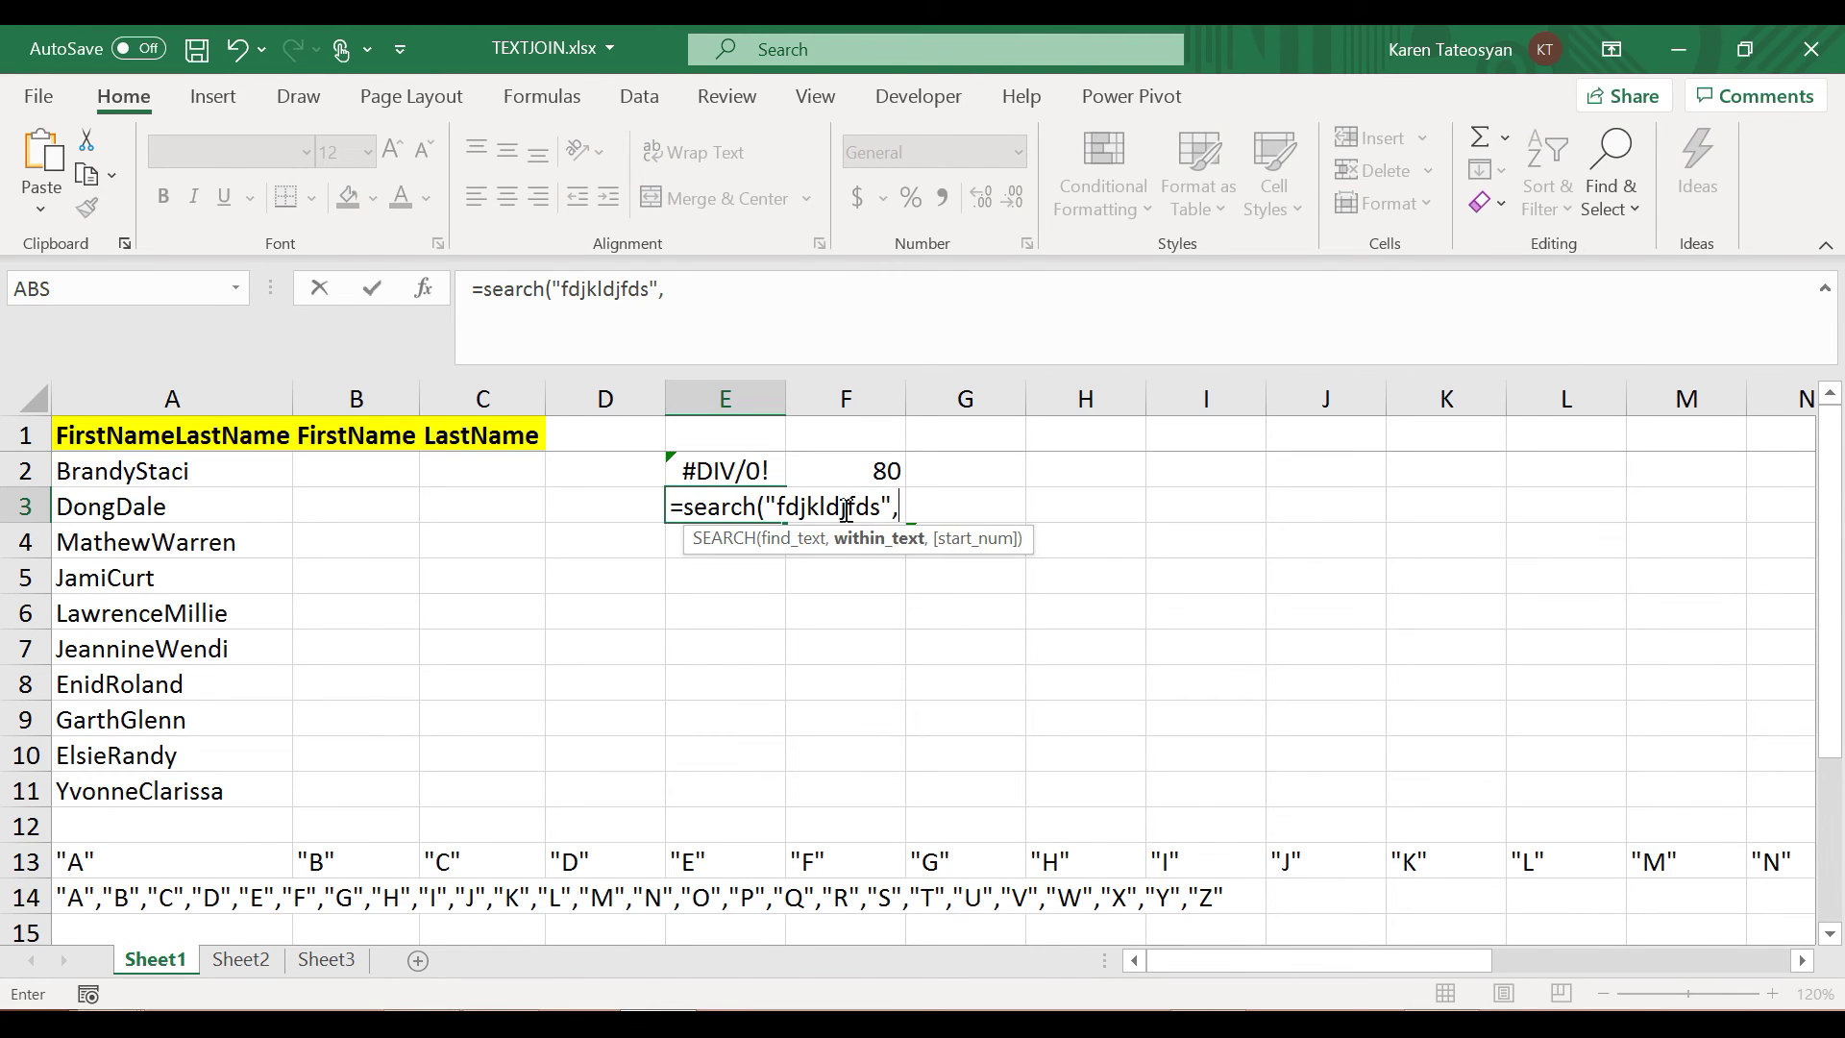
text(a3,1))
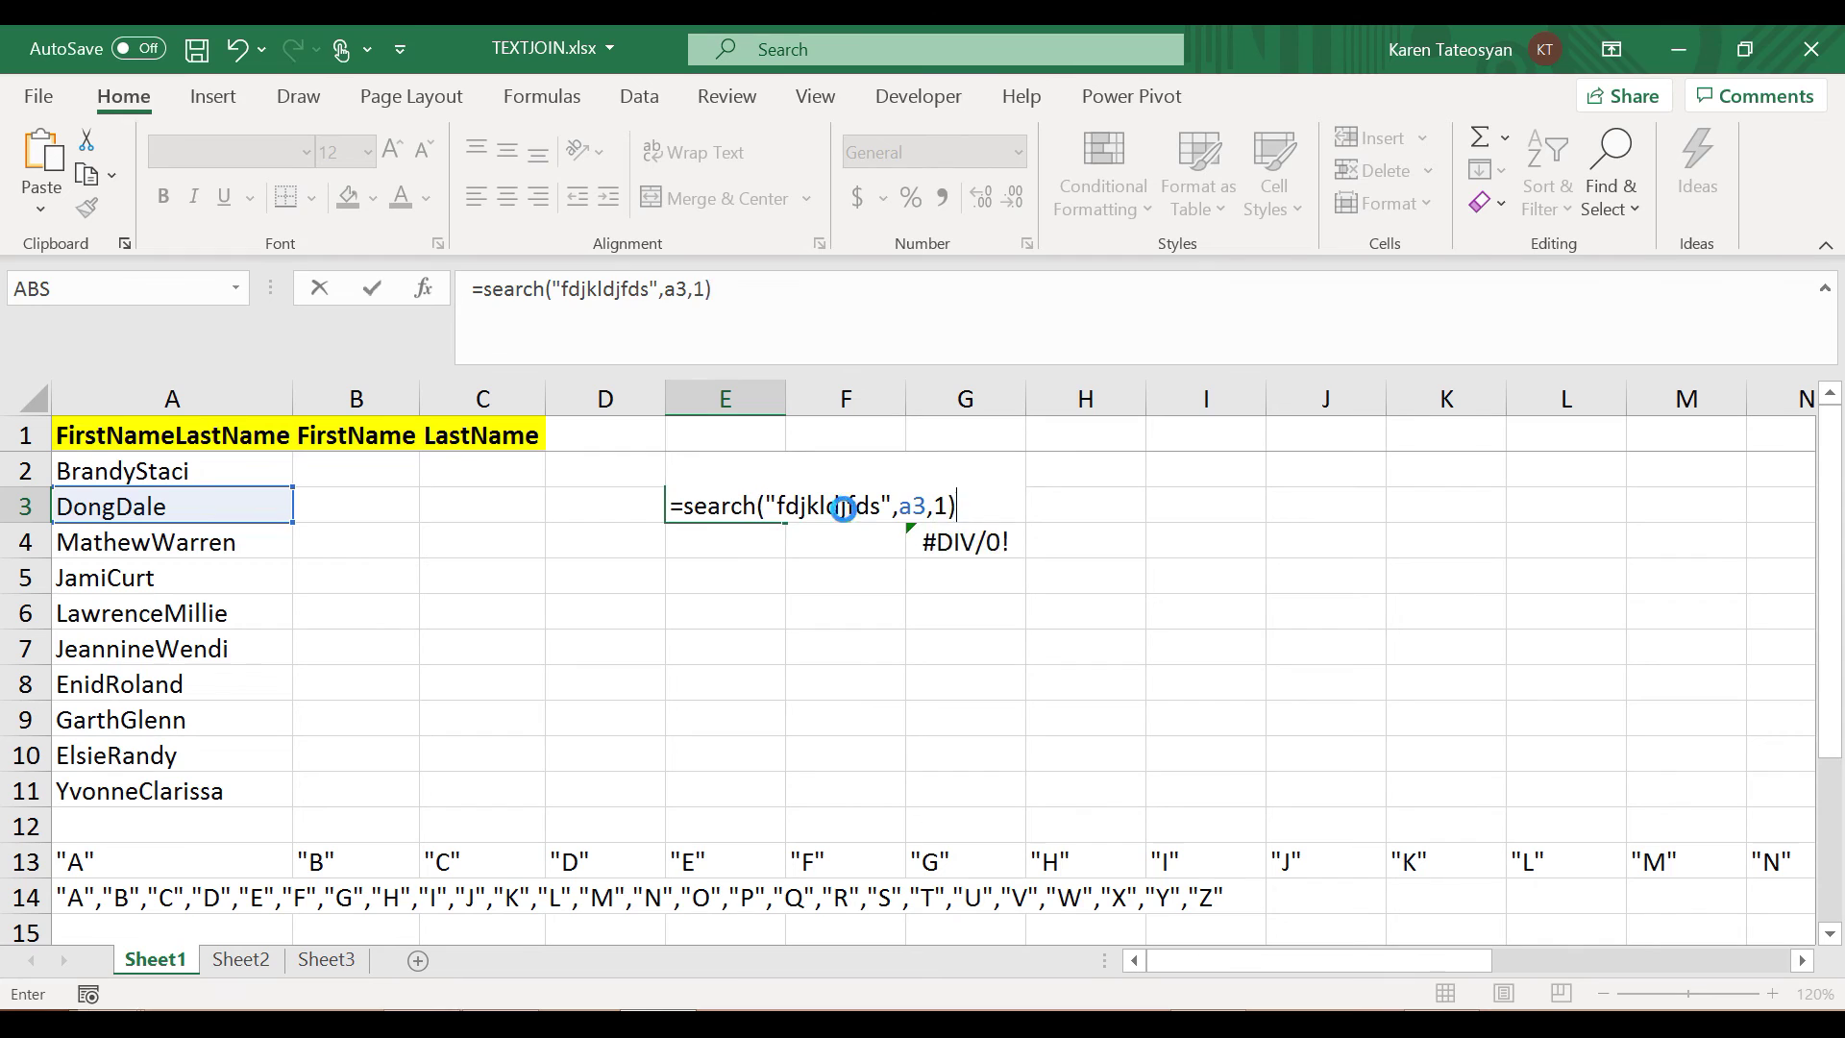
key(Return)
click(952, 515)
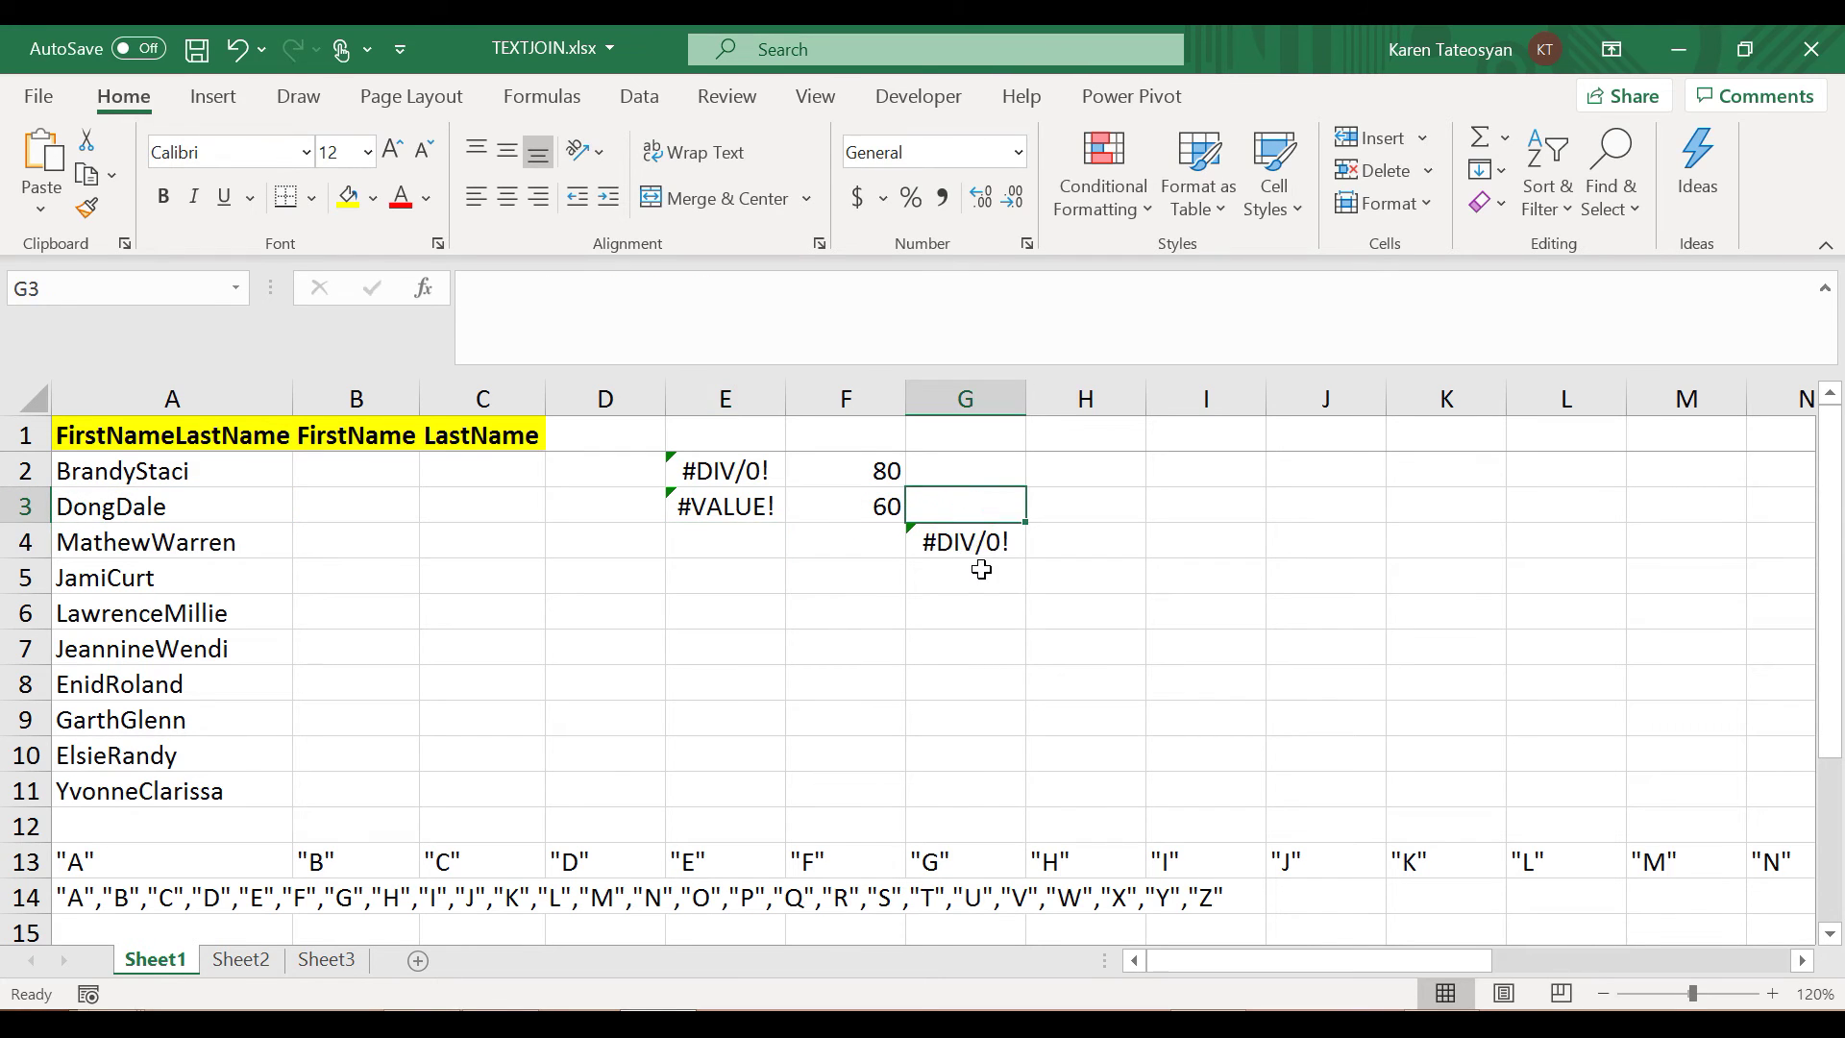
click(966, 555)
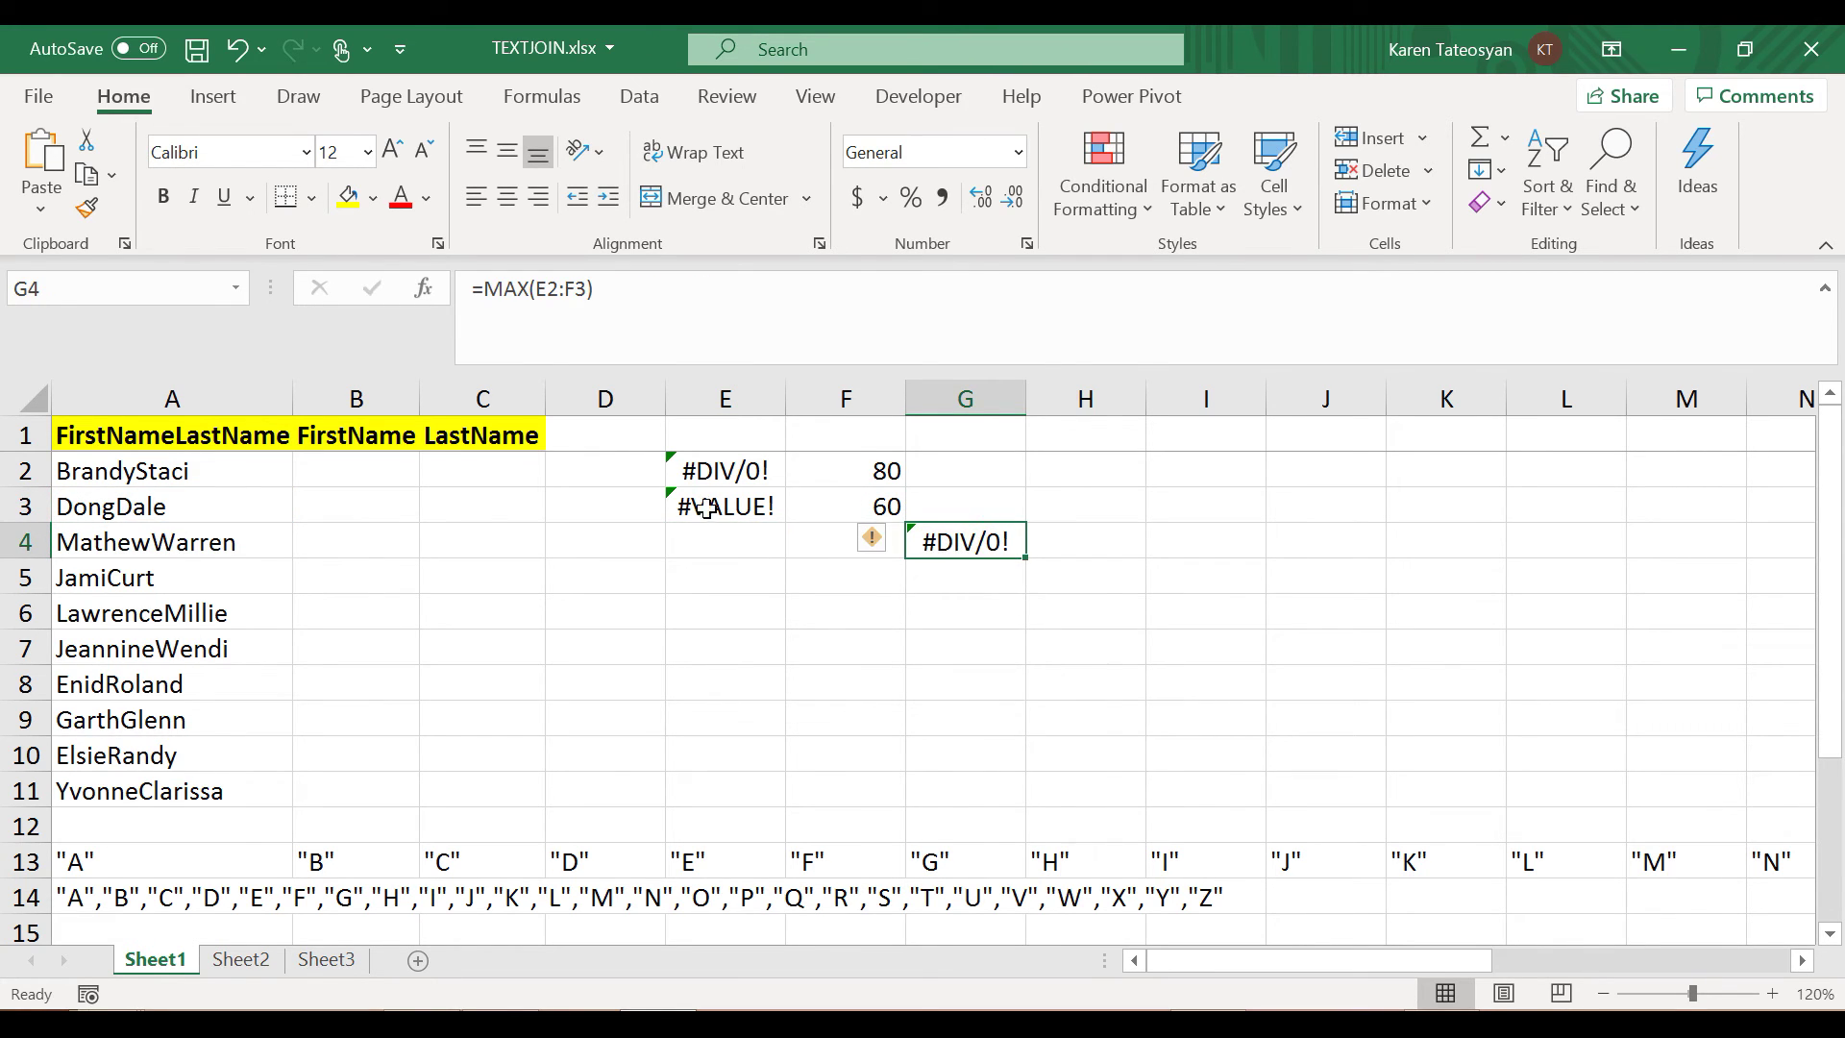
click(702, 464)
Clear E2:G4, then enter =FIND({"A",…,"Z"},A2,2) in B2 and preview it with F9
drag(843, 477, 969, 540)
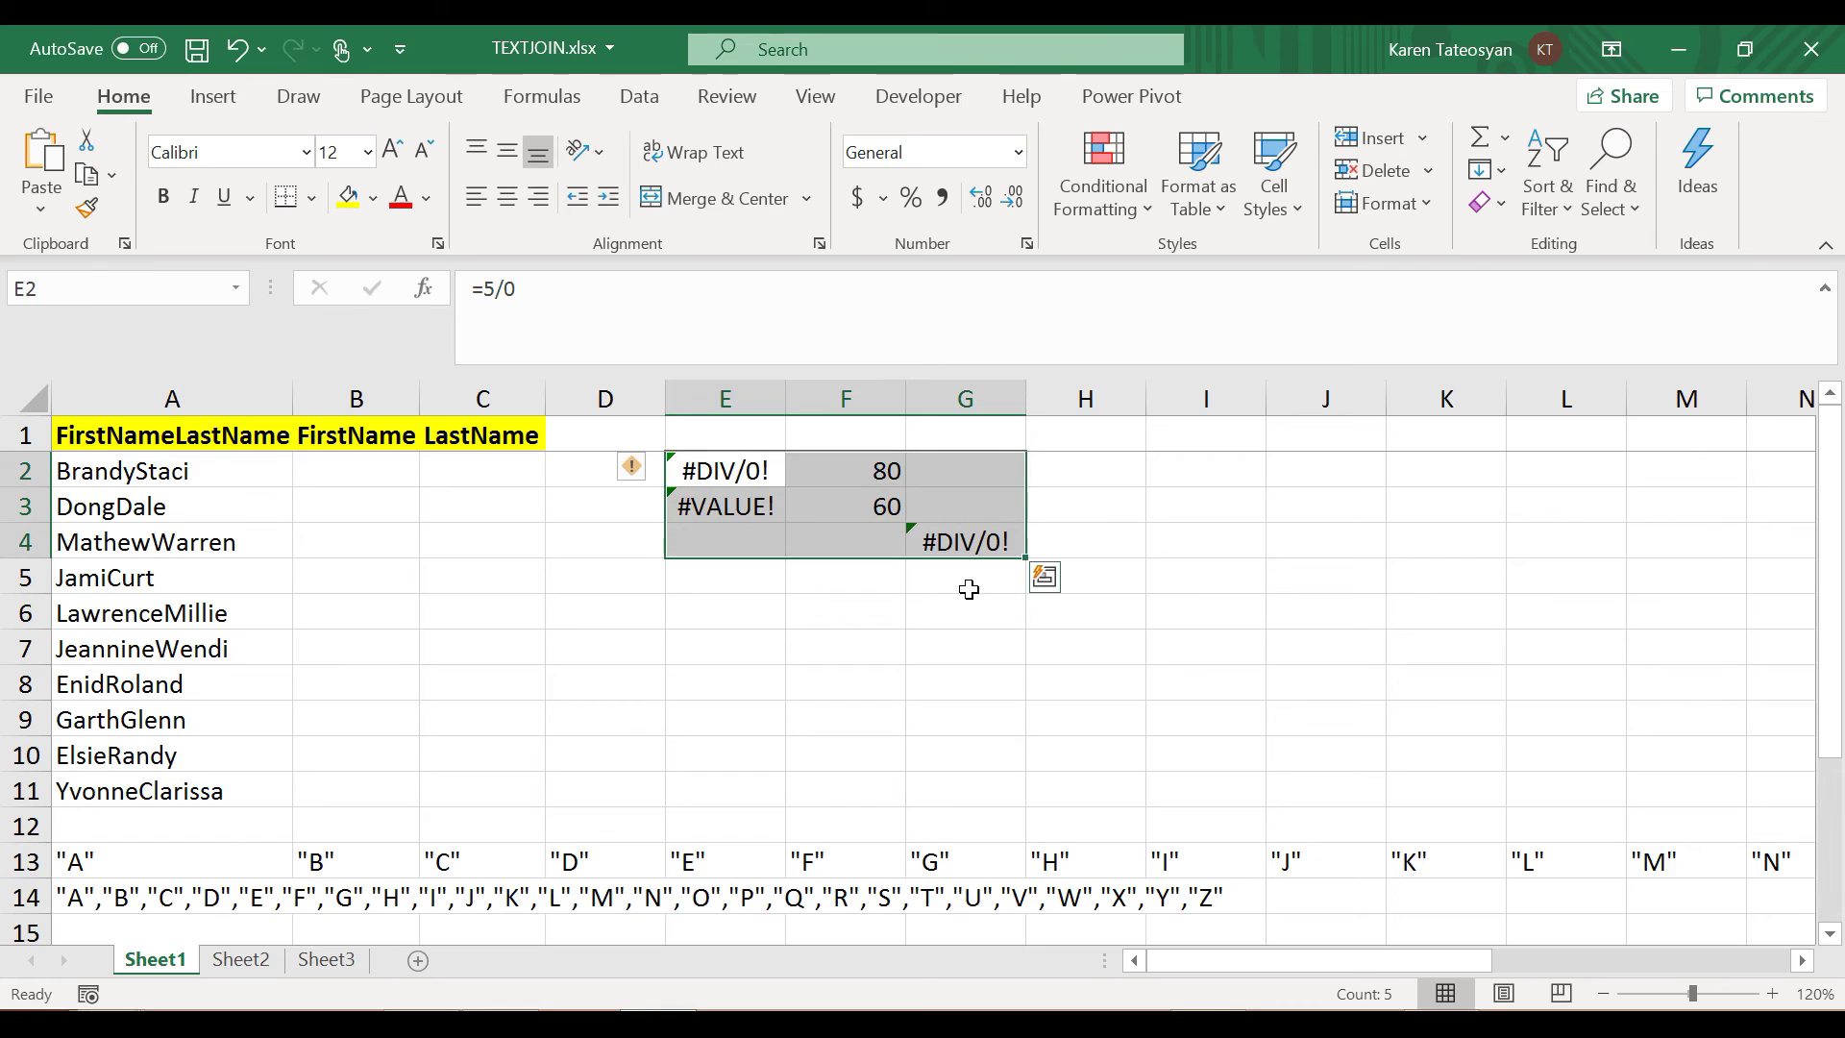
key(Delete)
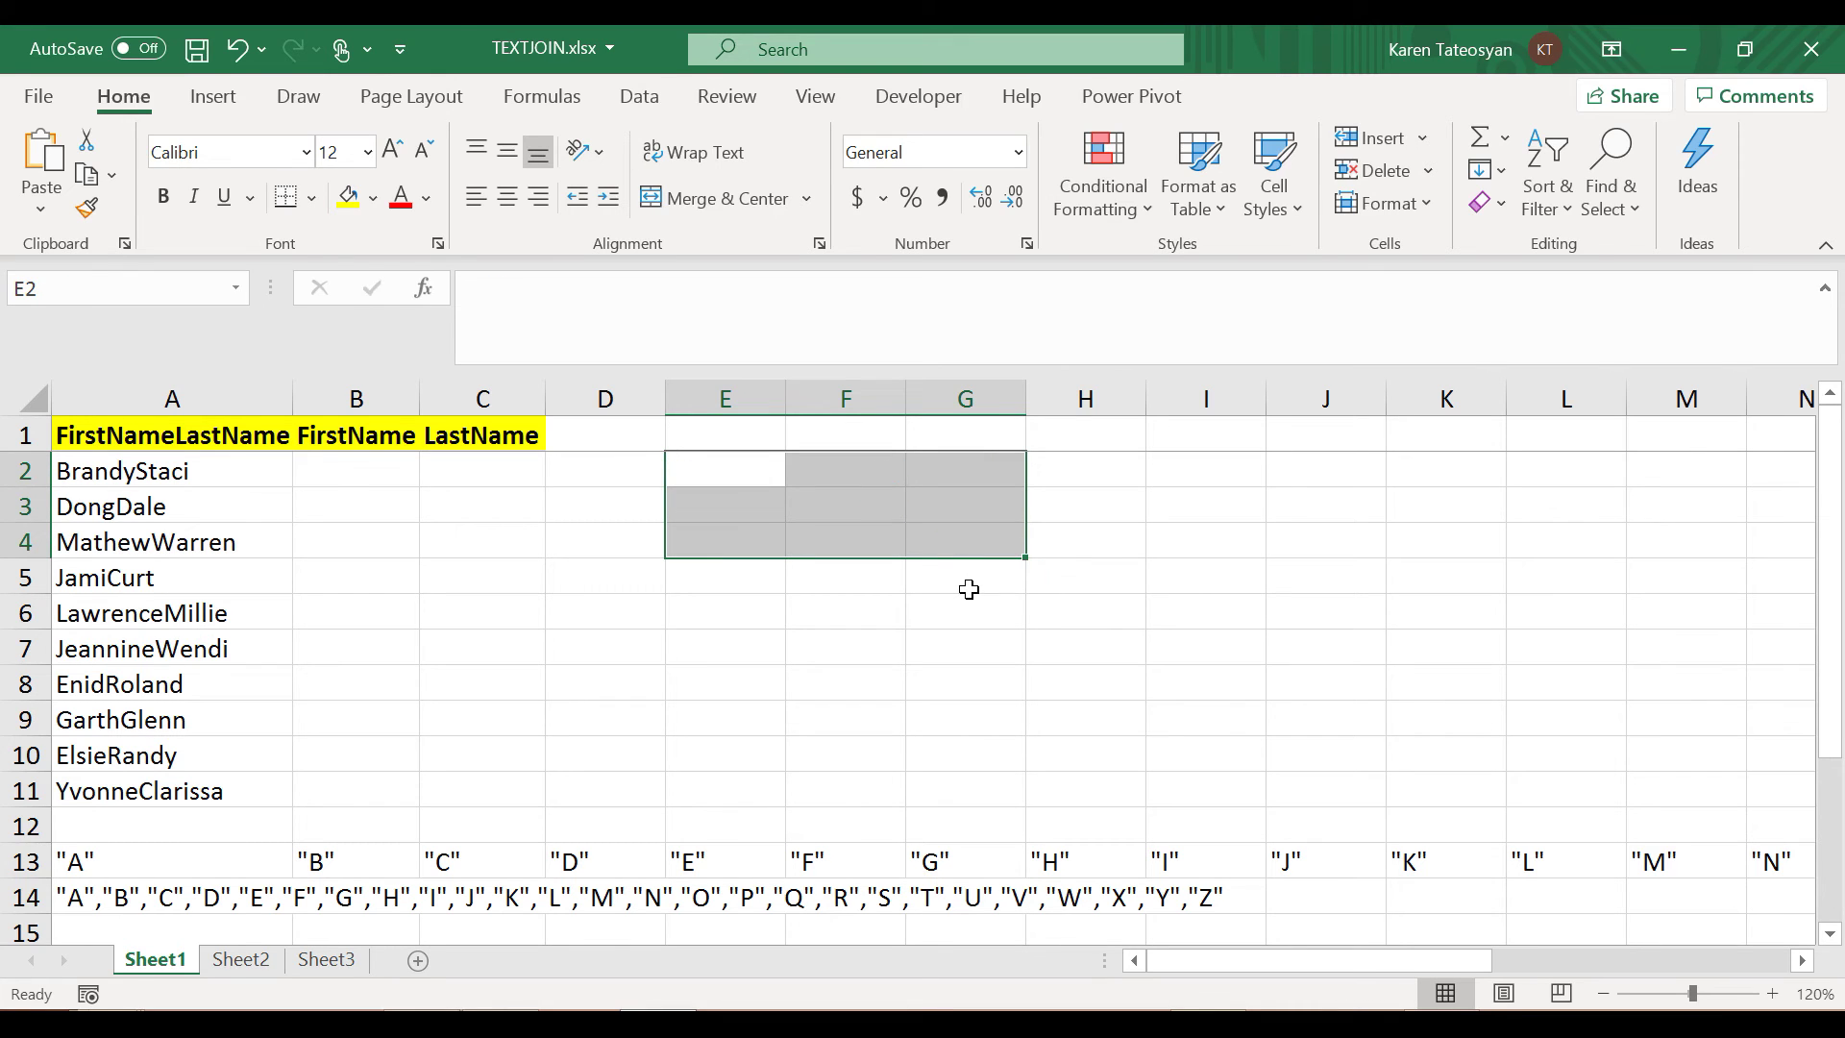
click(384, 480)
text(=find({)
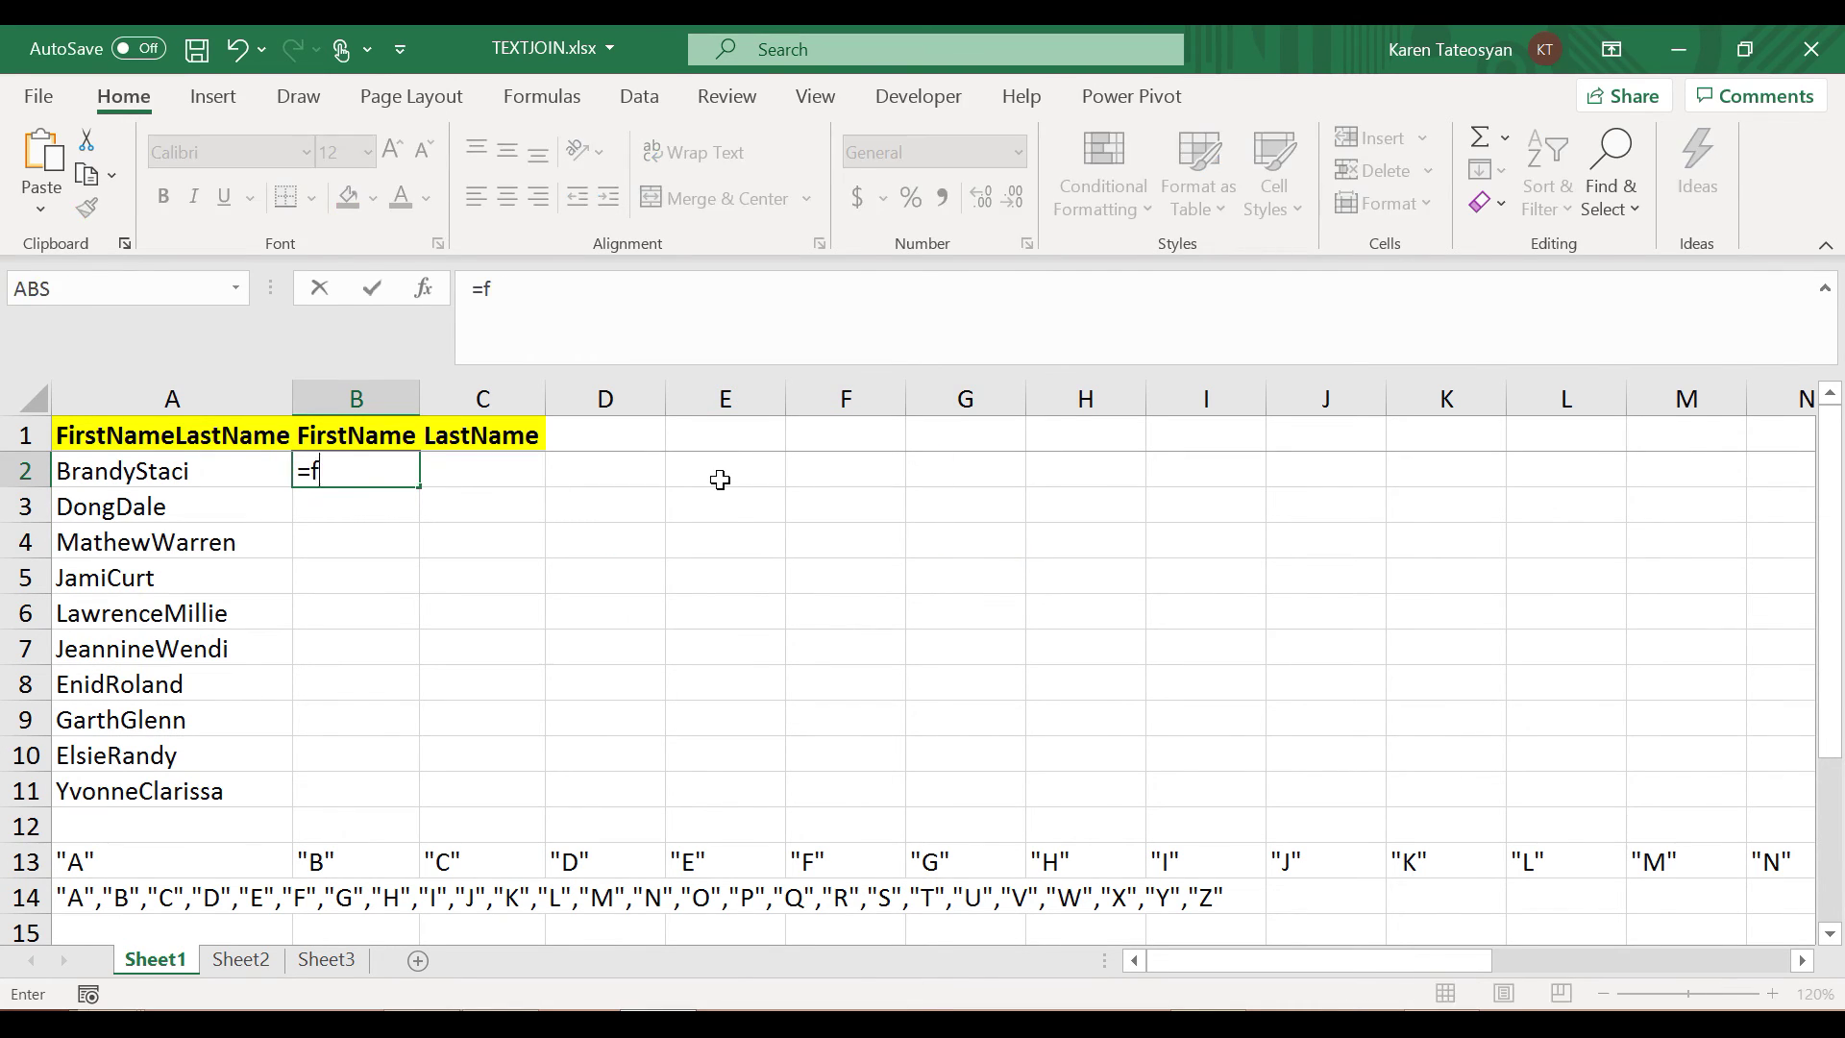
text("A","B","C","D","E","F","G","H","I","J","K","L","M","N","O","P","Q","R","S","T","U","V","W","X","Y","Z")
text(},)
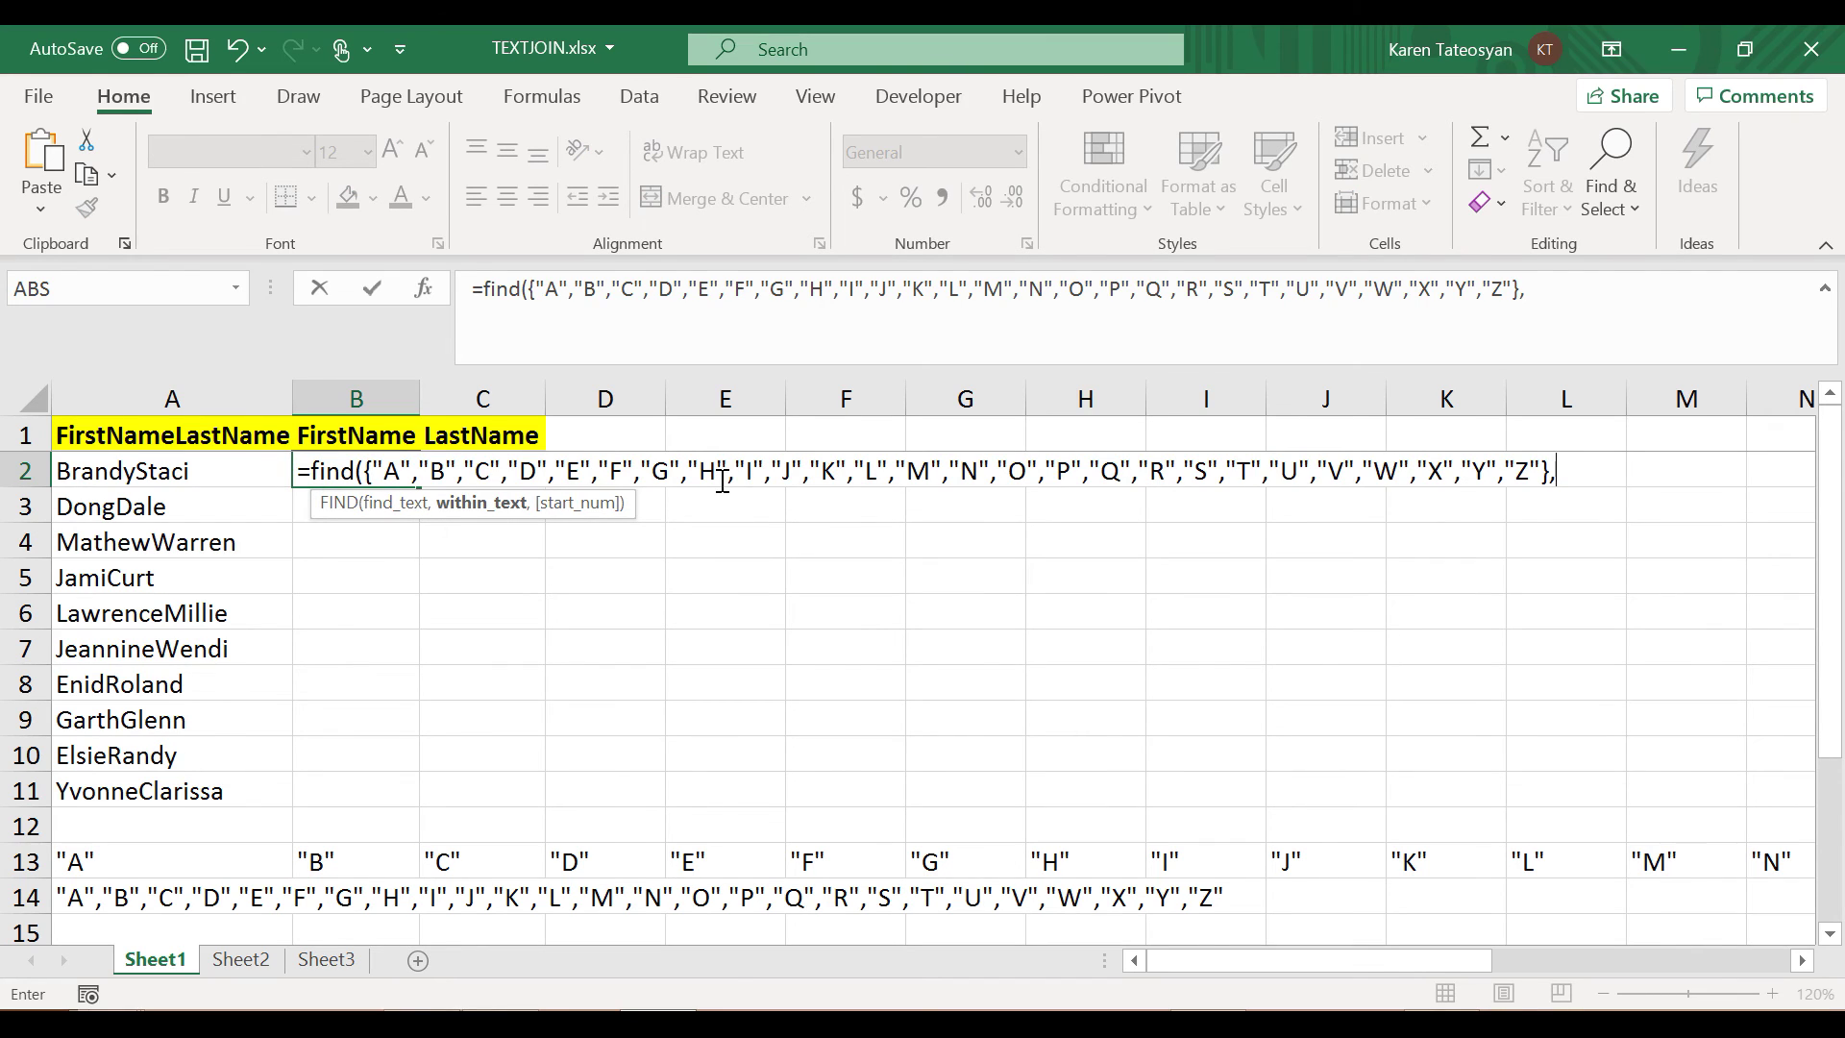
text(a2,)
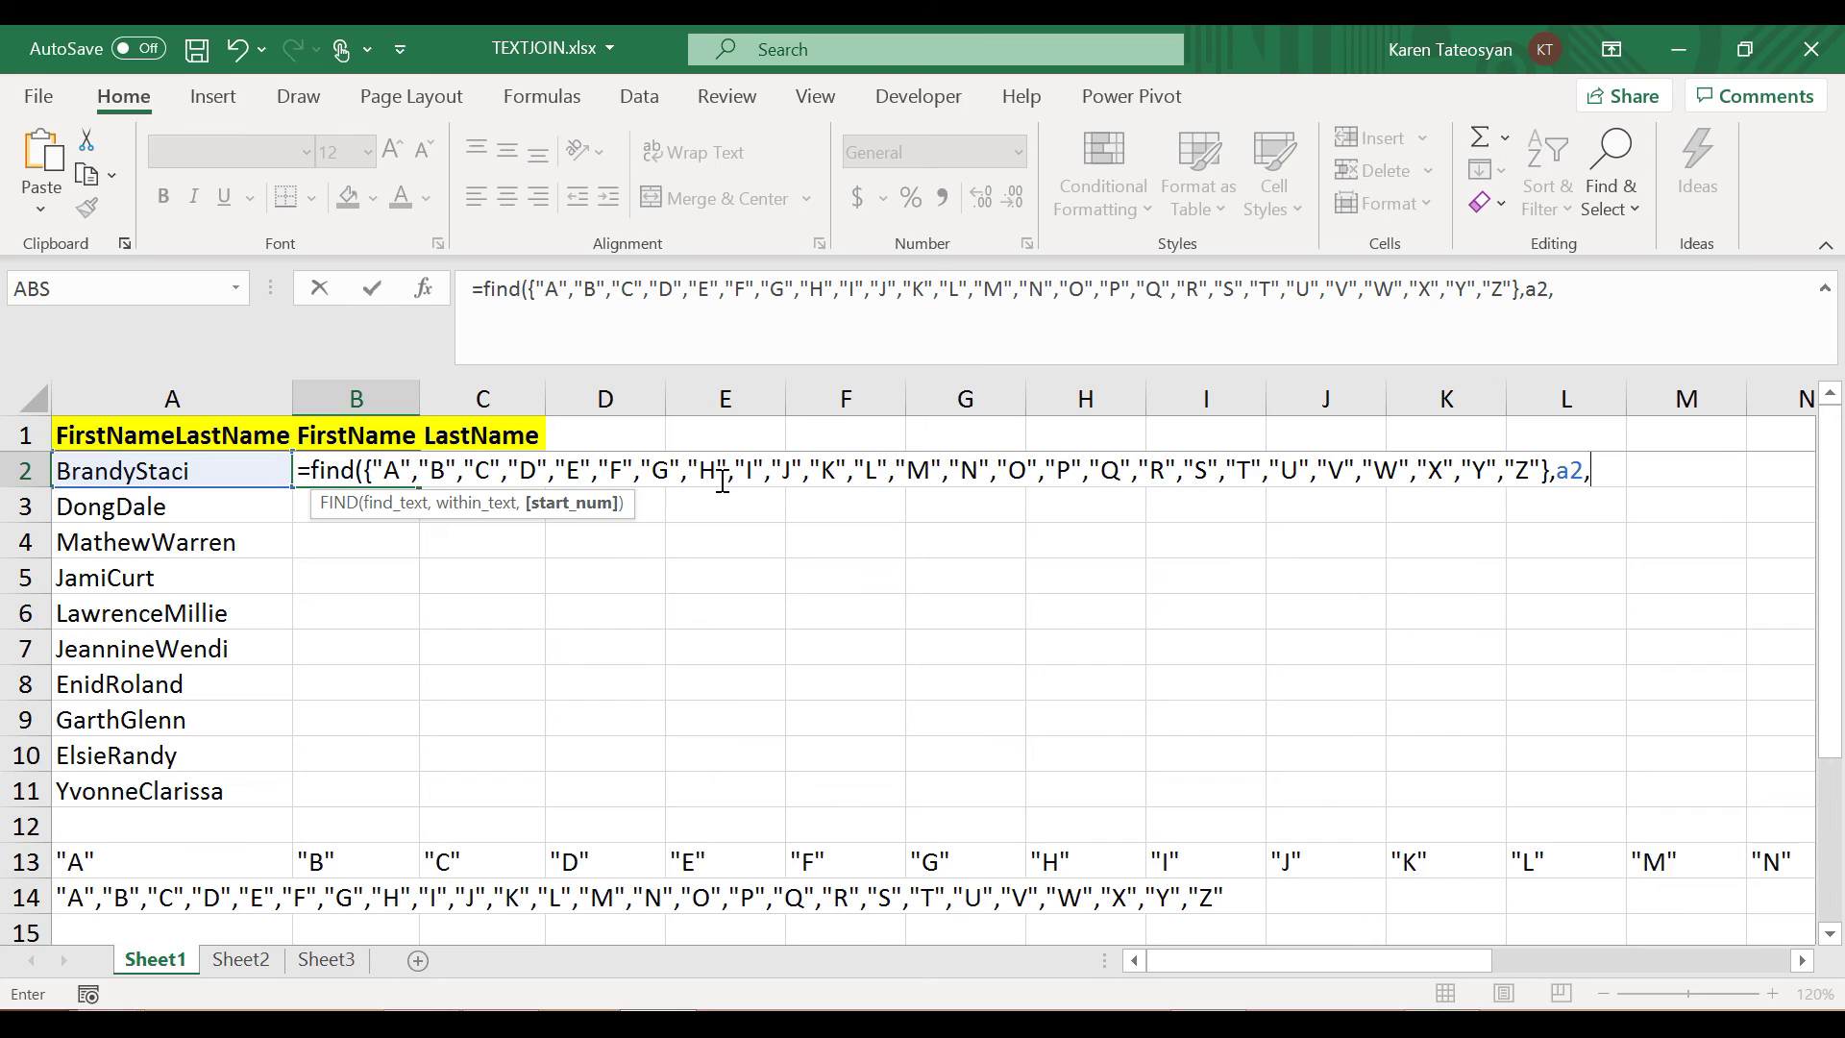
text(2))
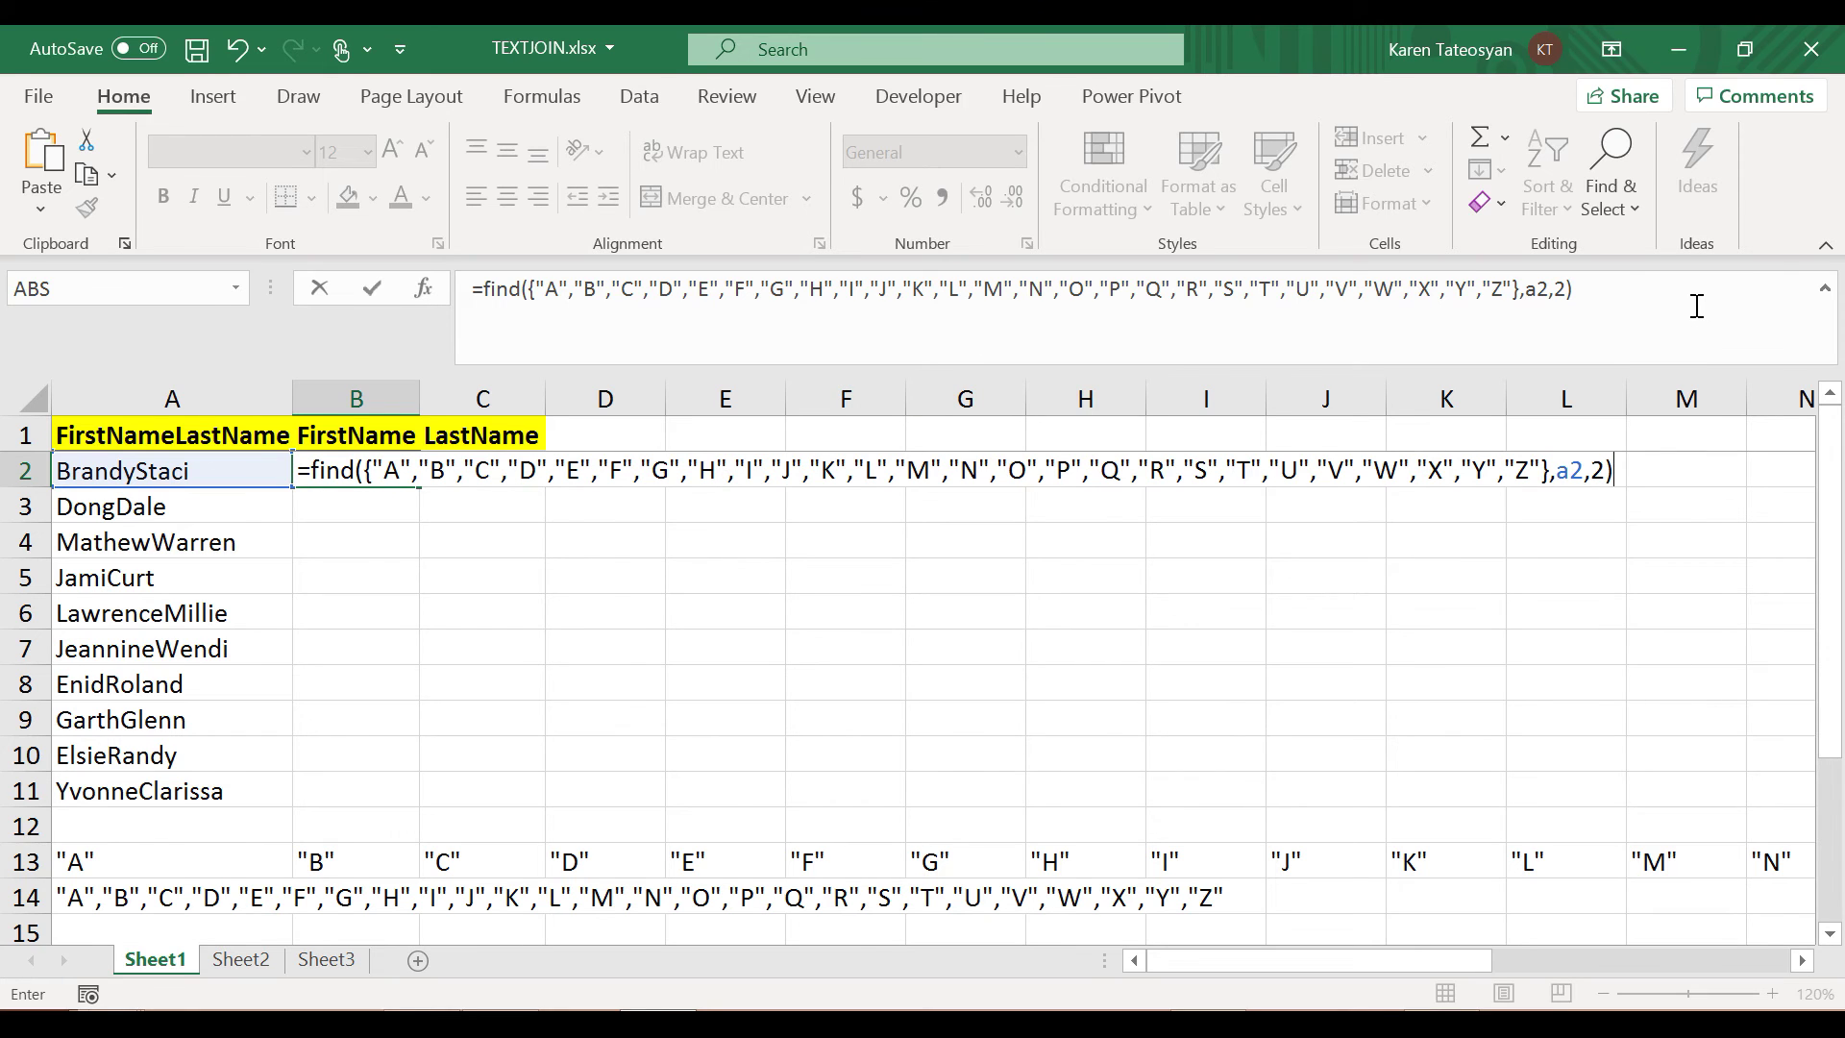
click(1697, 305)
key(F9)
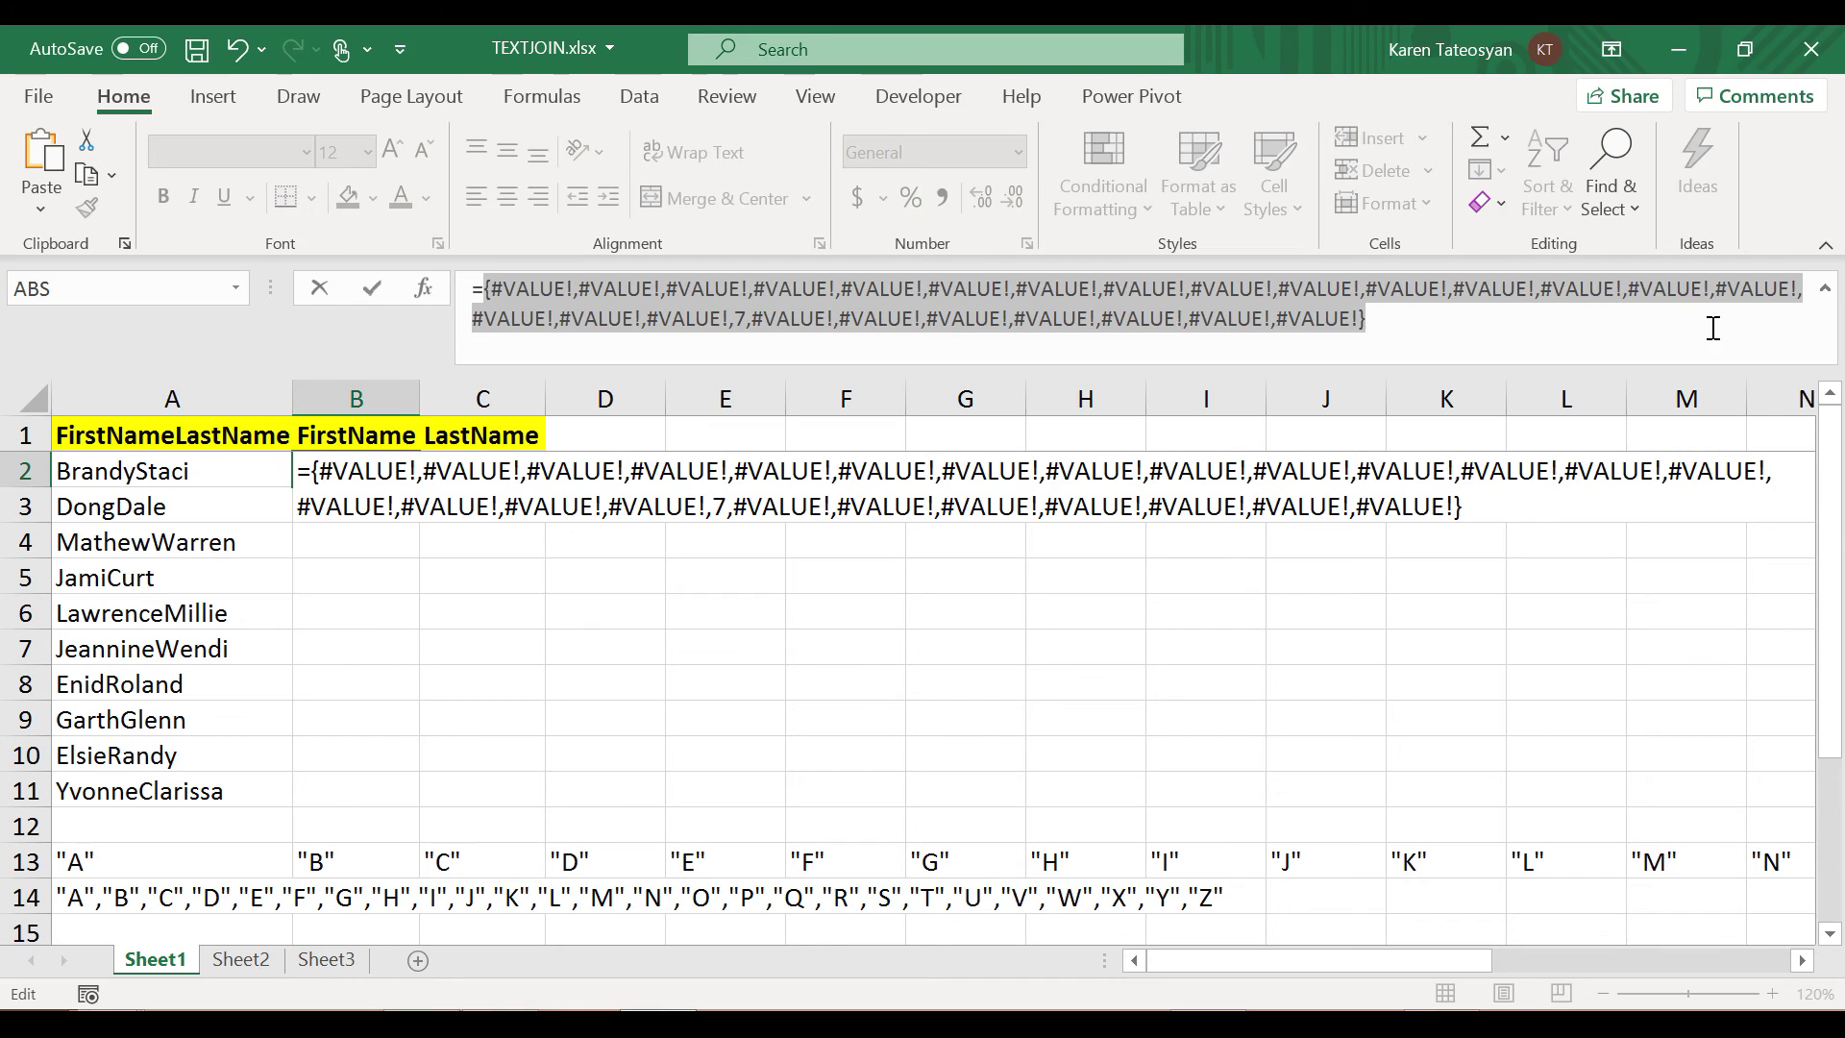
key(ctrl+z)
click(605, 309)
Wrap B2's FIND in IFERROR(…,"") and preview the blanks-plus-7 result
click(485, 288)
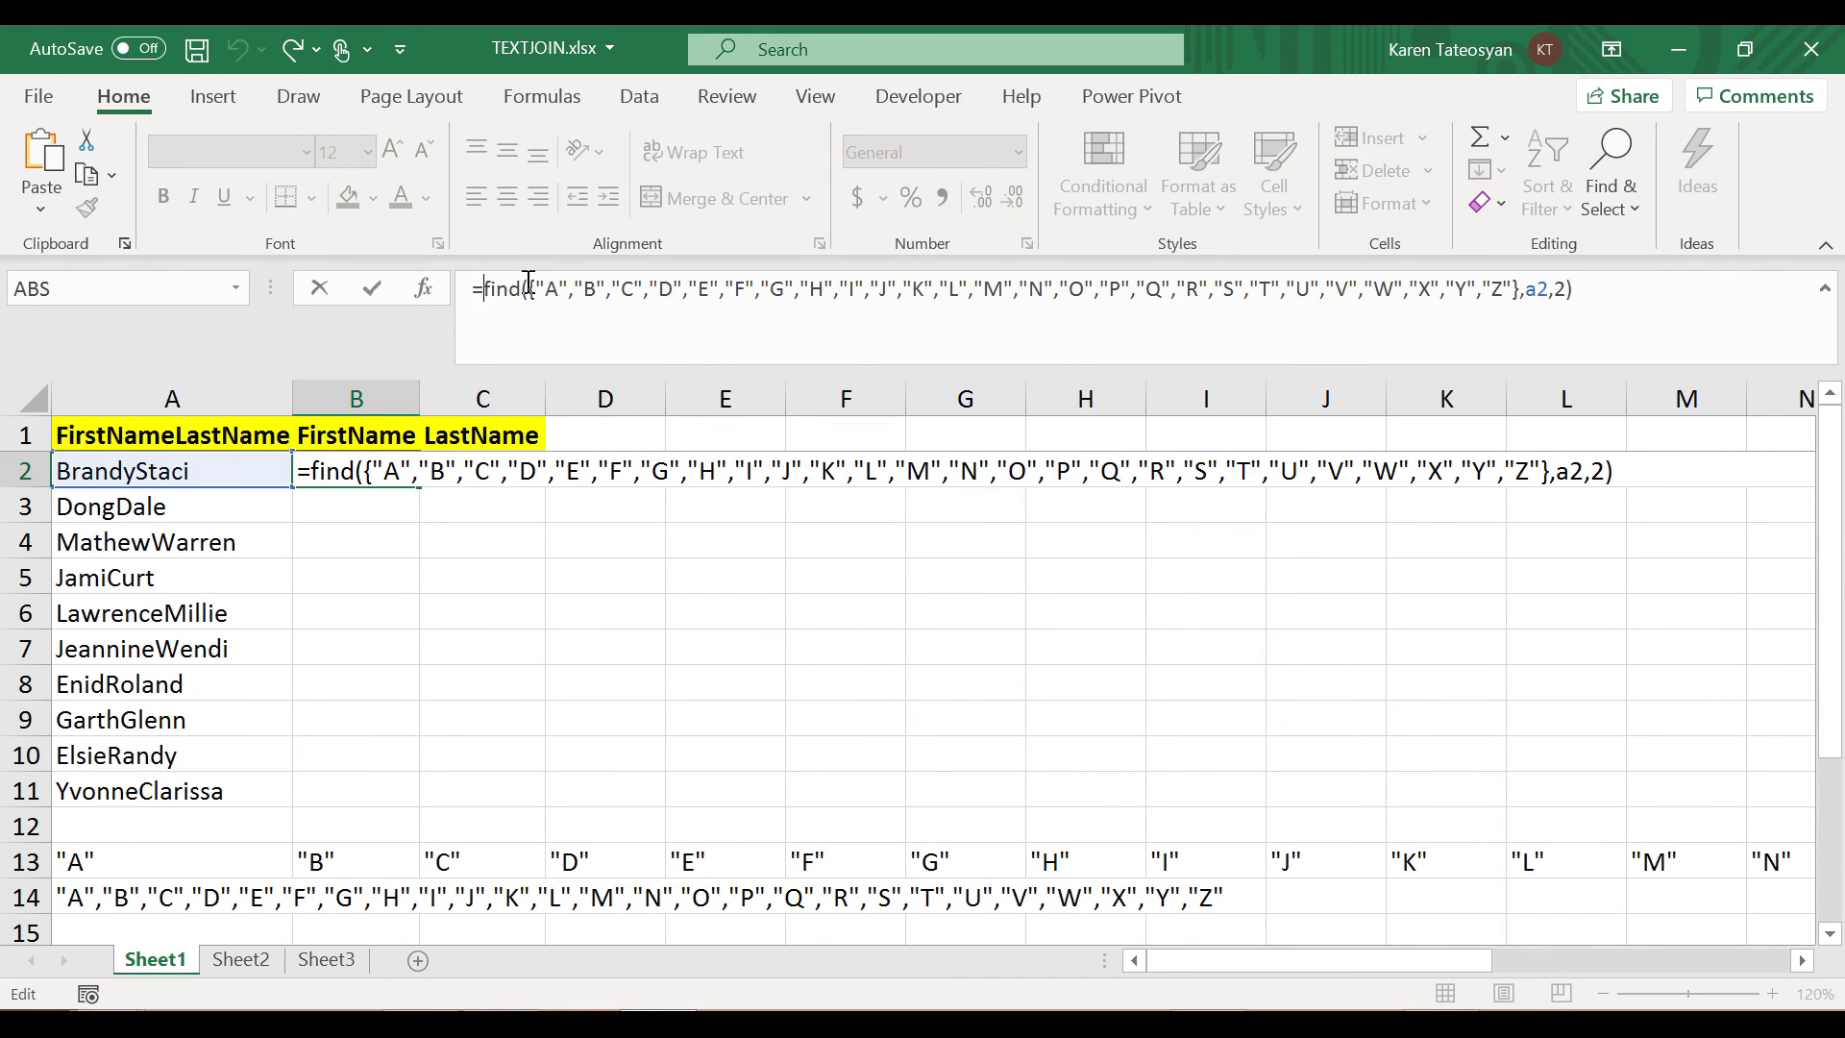
text(iferror()
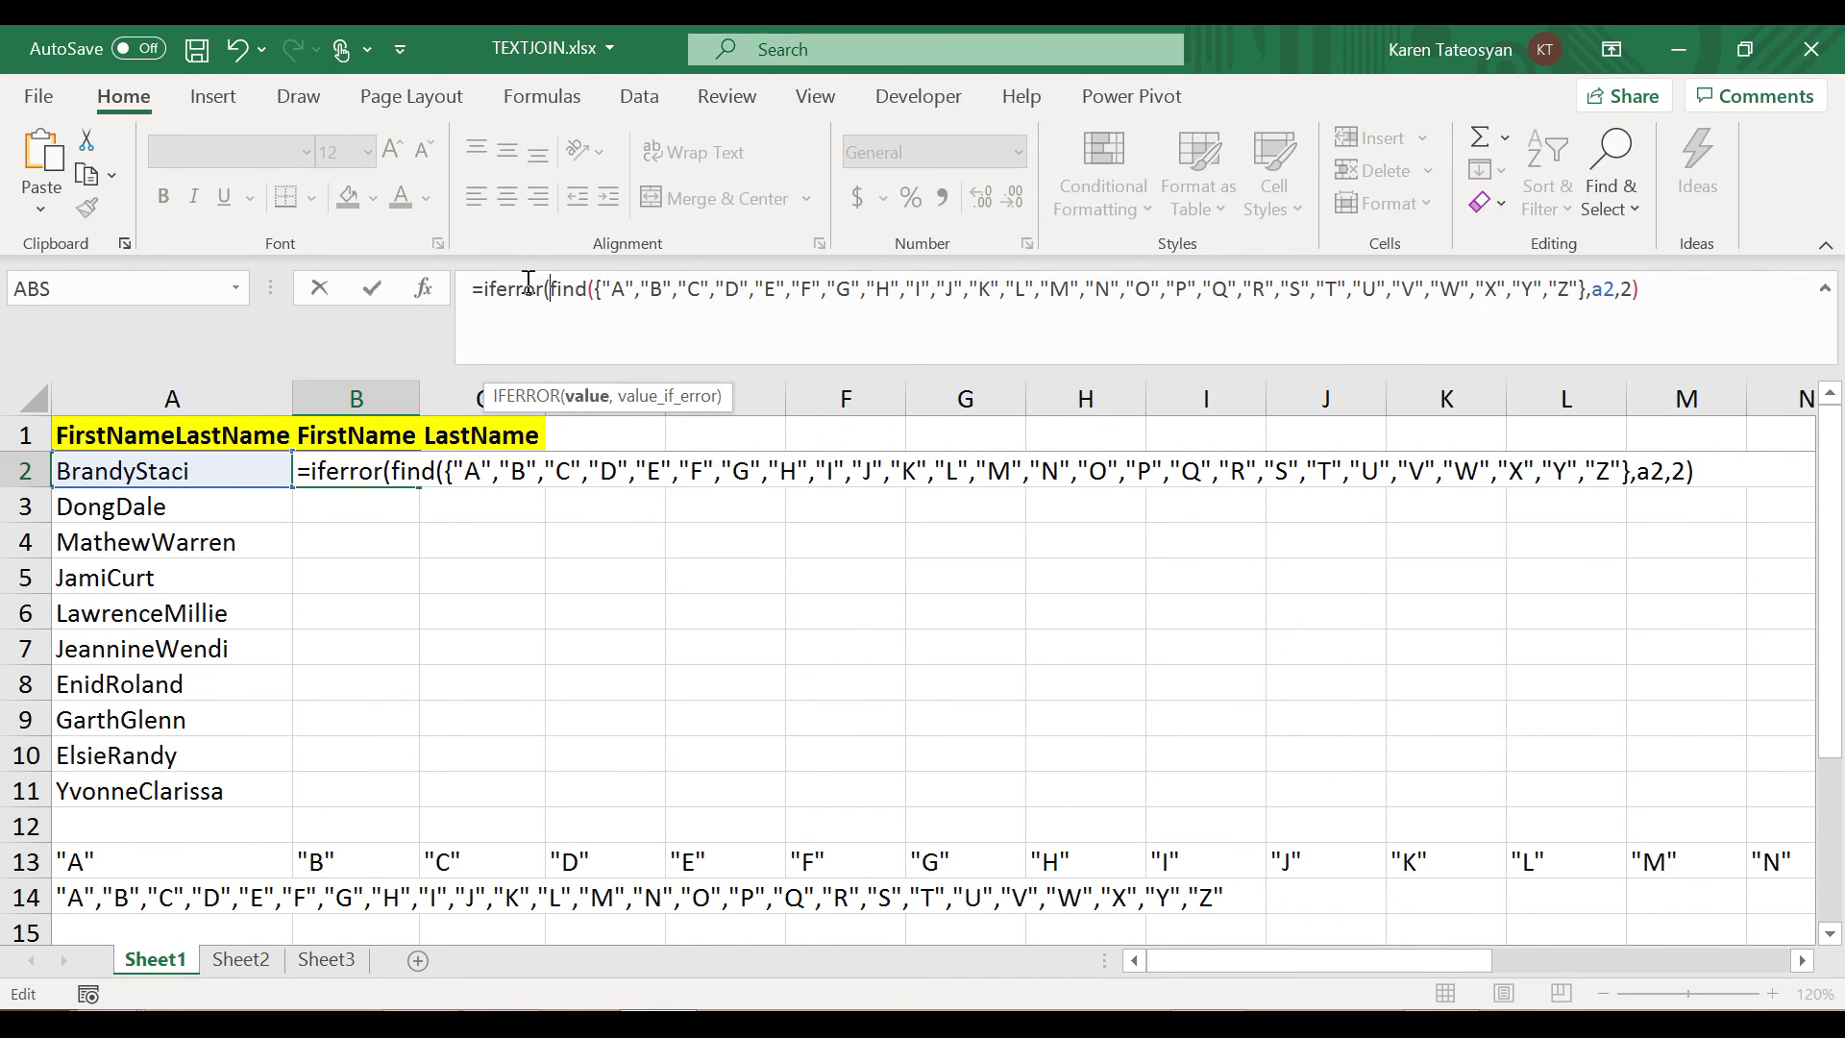
click(1685, 298)
text(,")
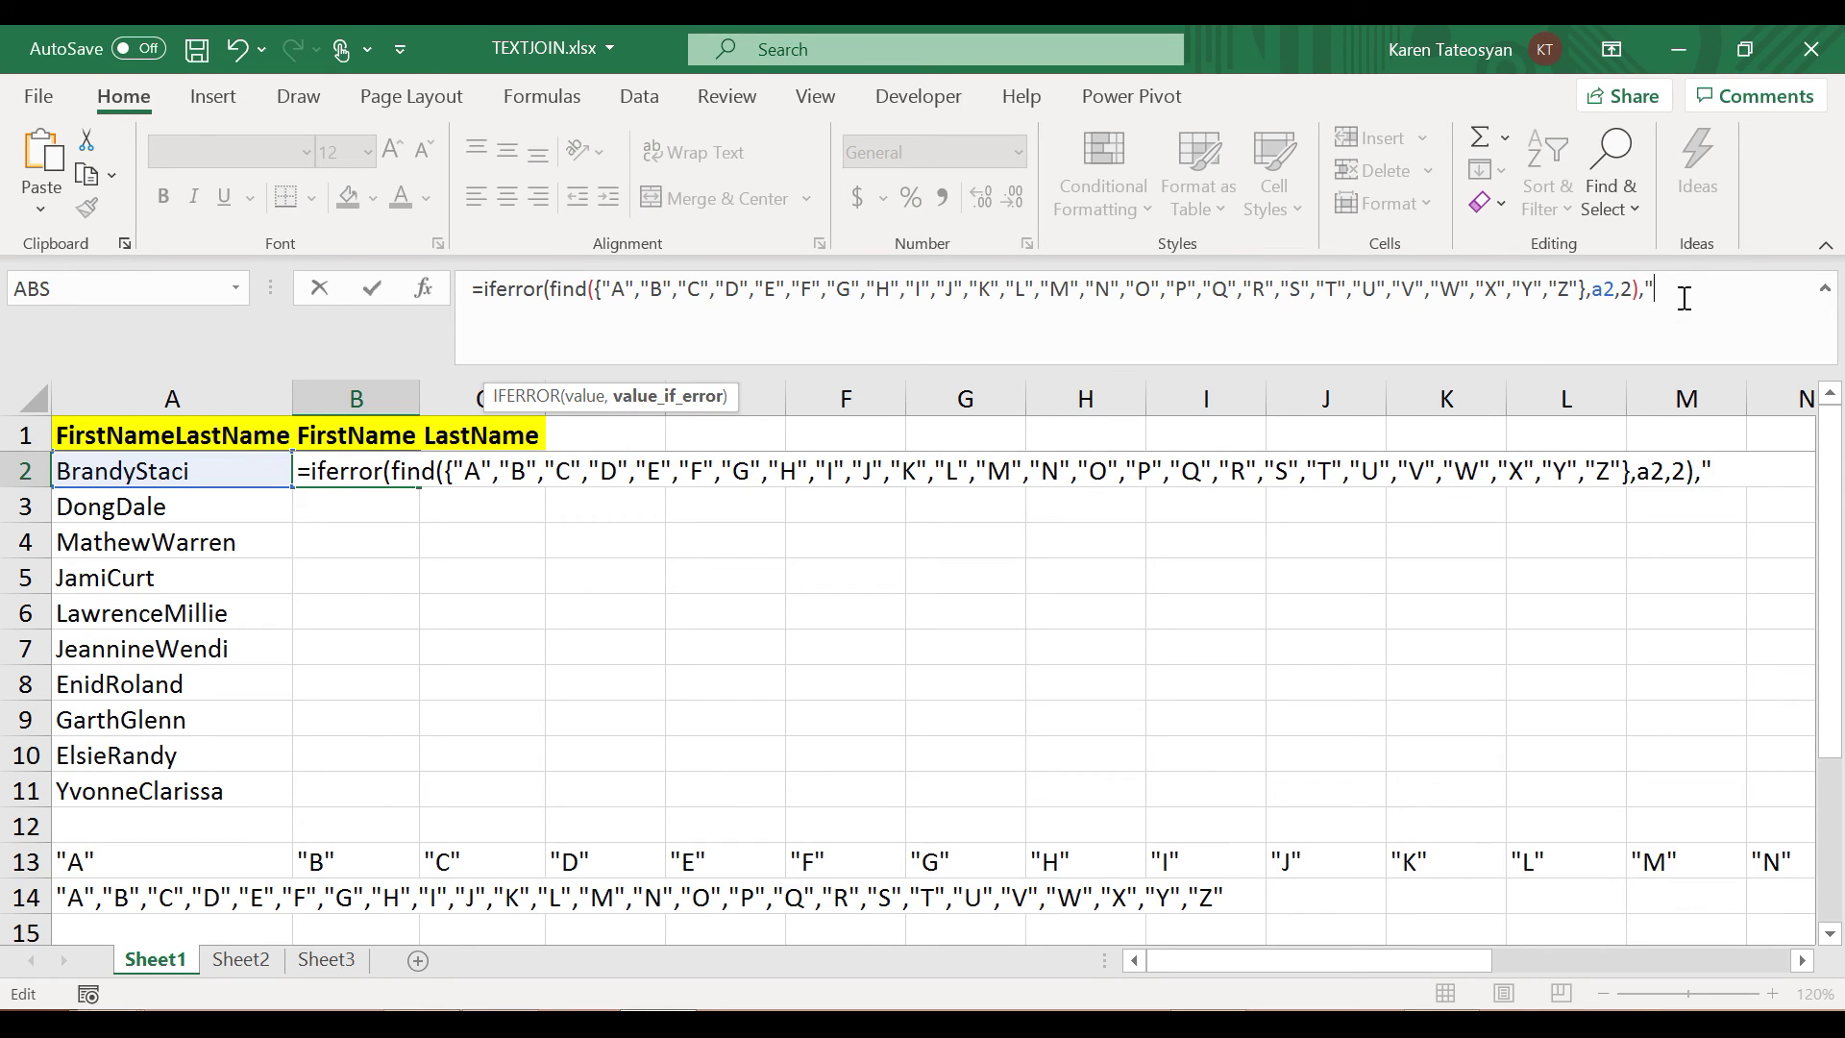
text("))
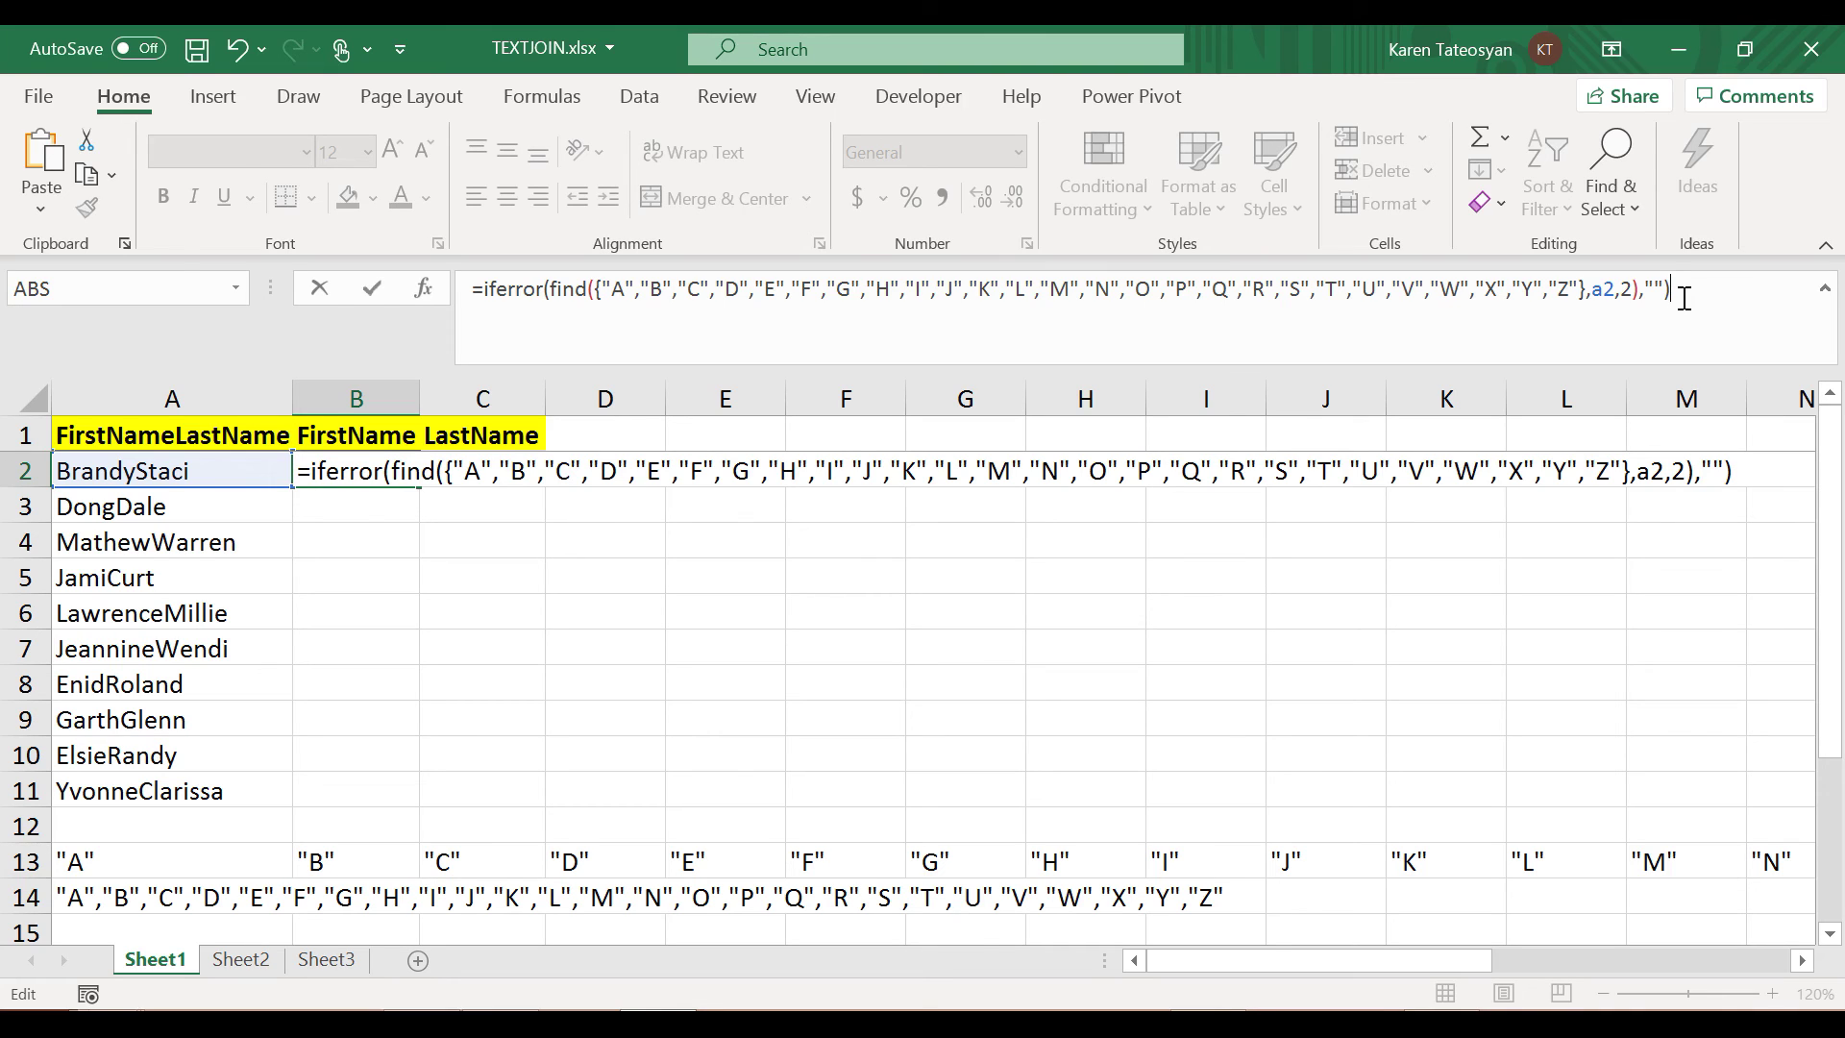
key(F9)
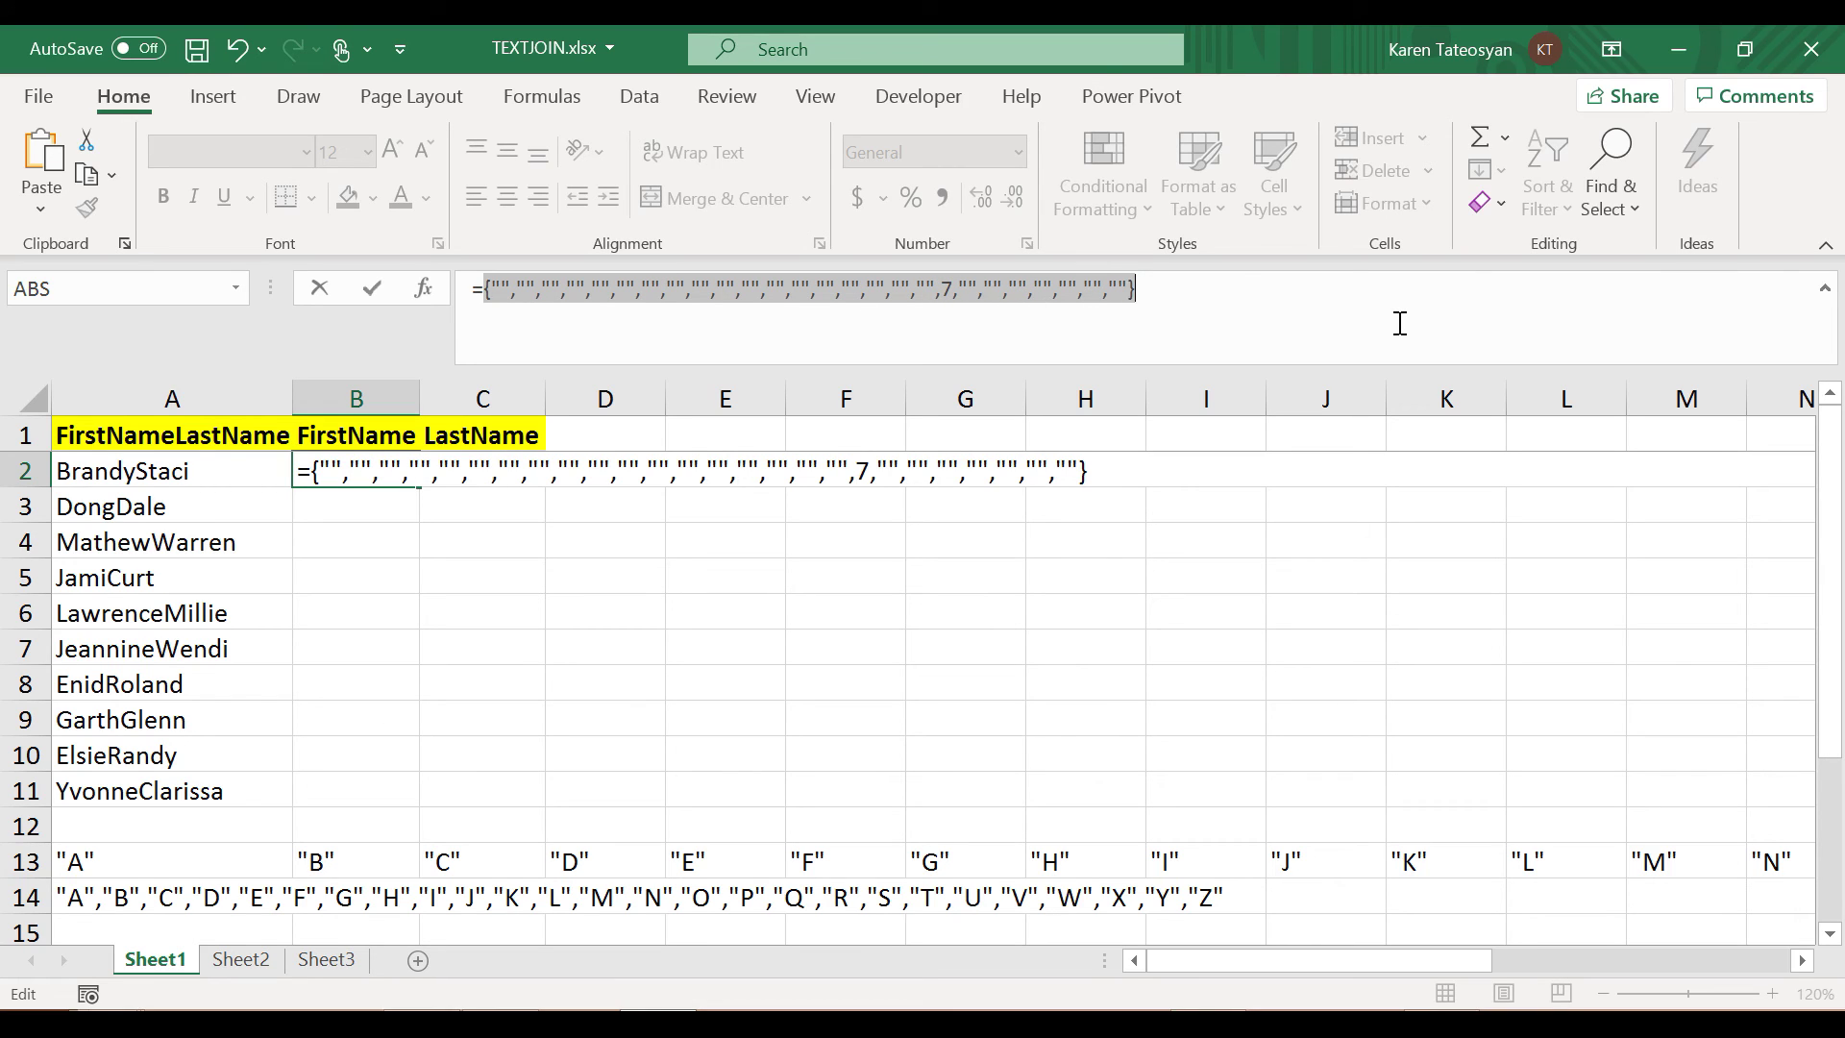
key(ctrl+z)
click(486, 289)
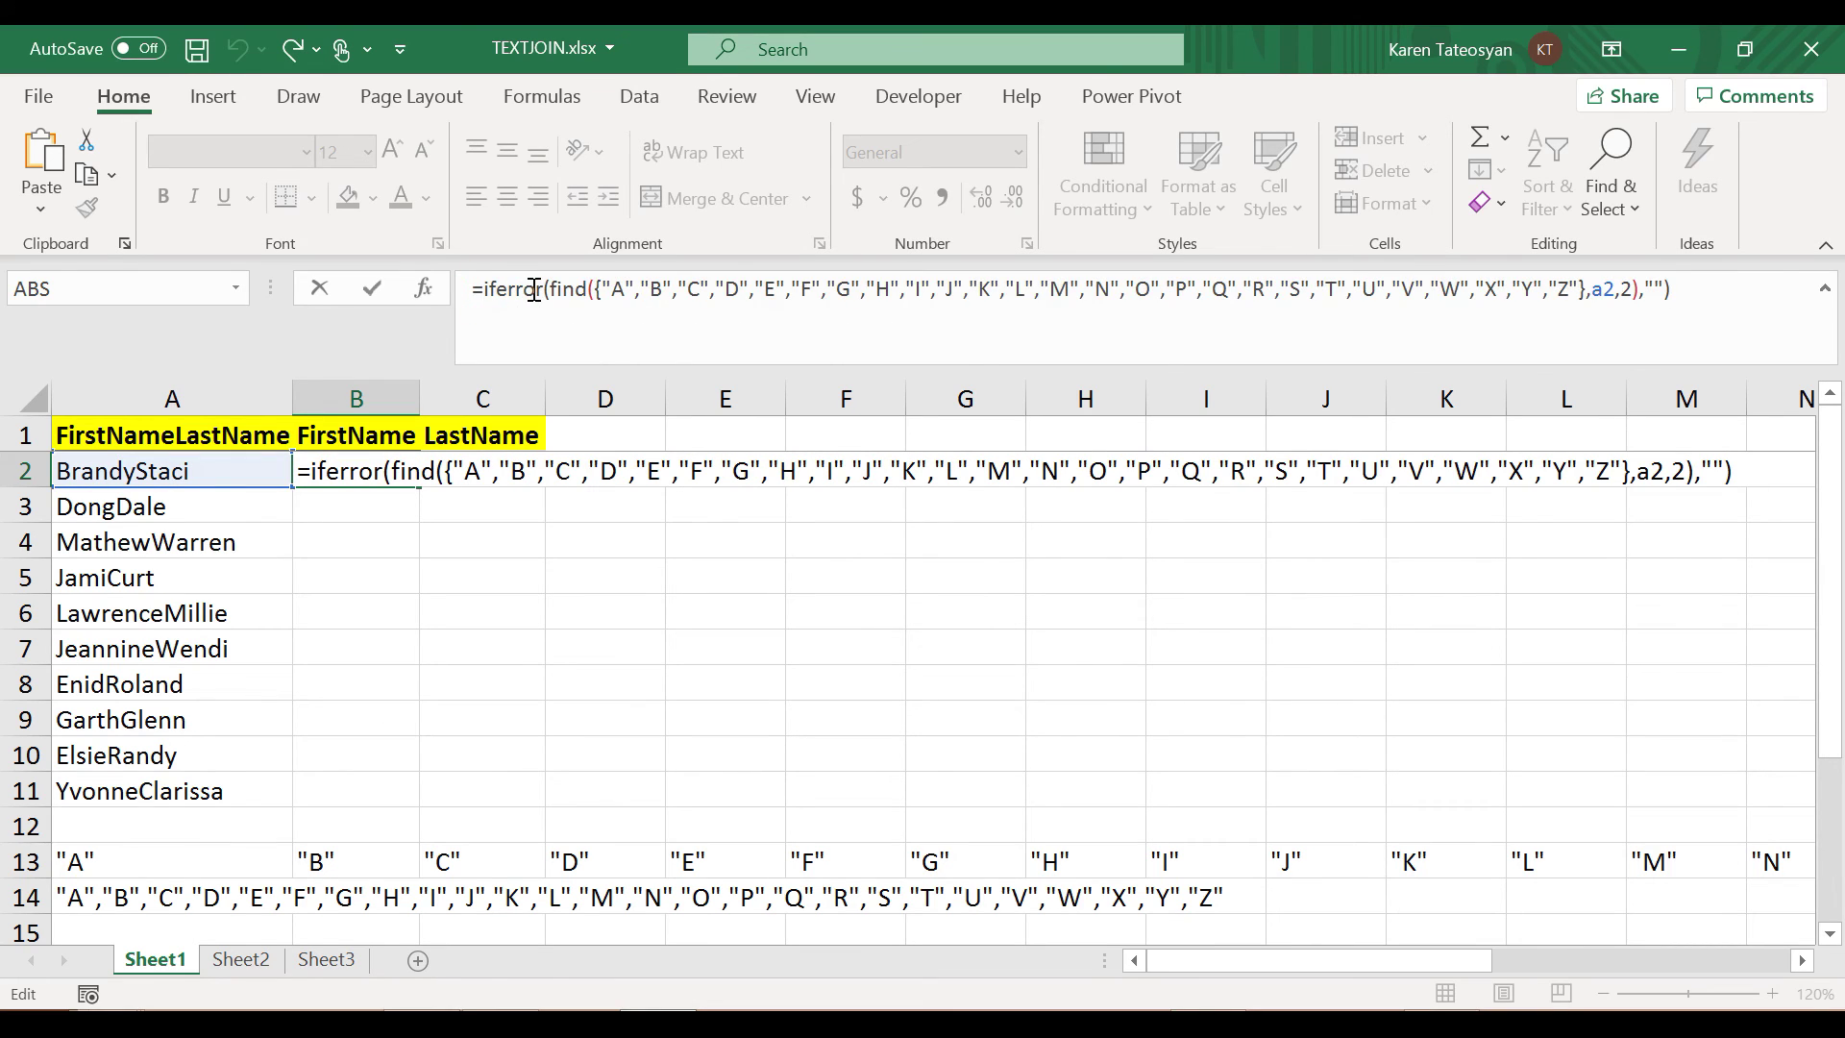
Wrap B2's IFERROR formula in MAX and preview the capital's position
text(max()
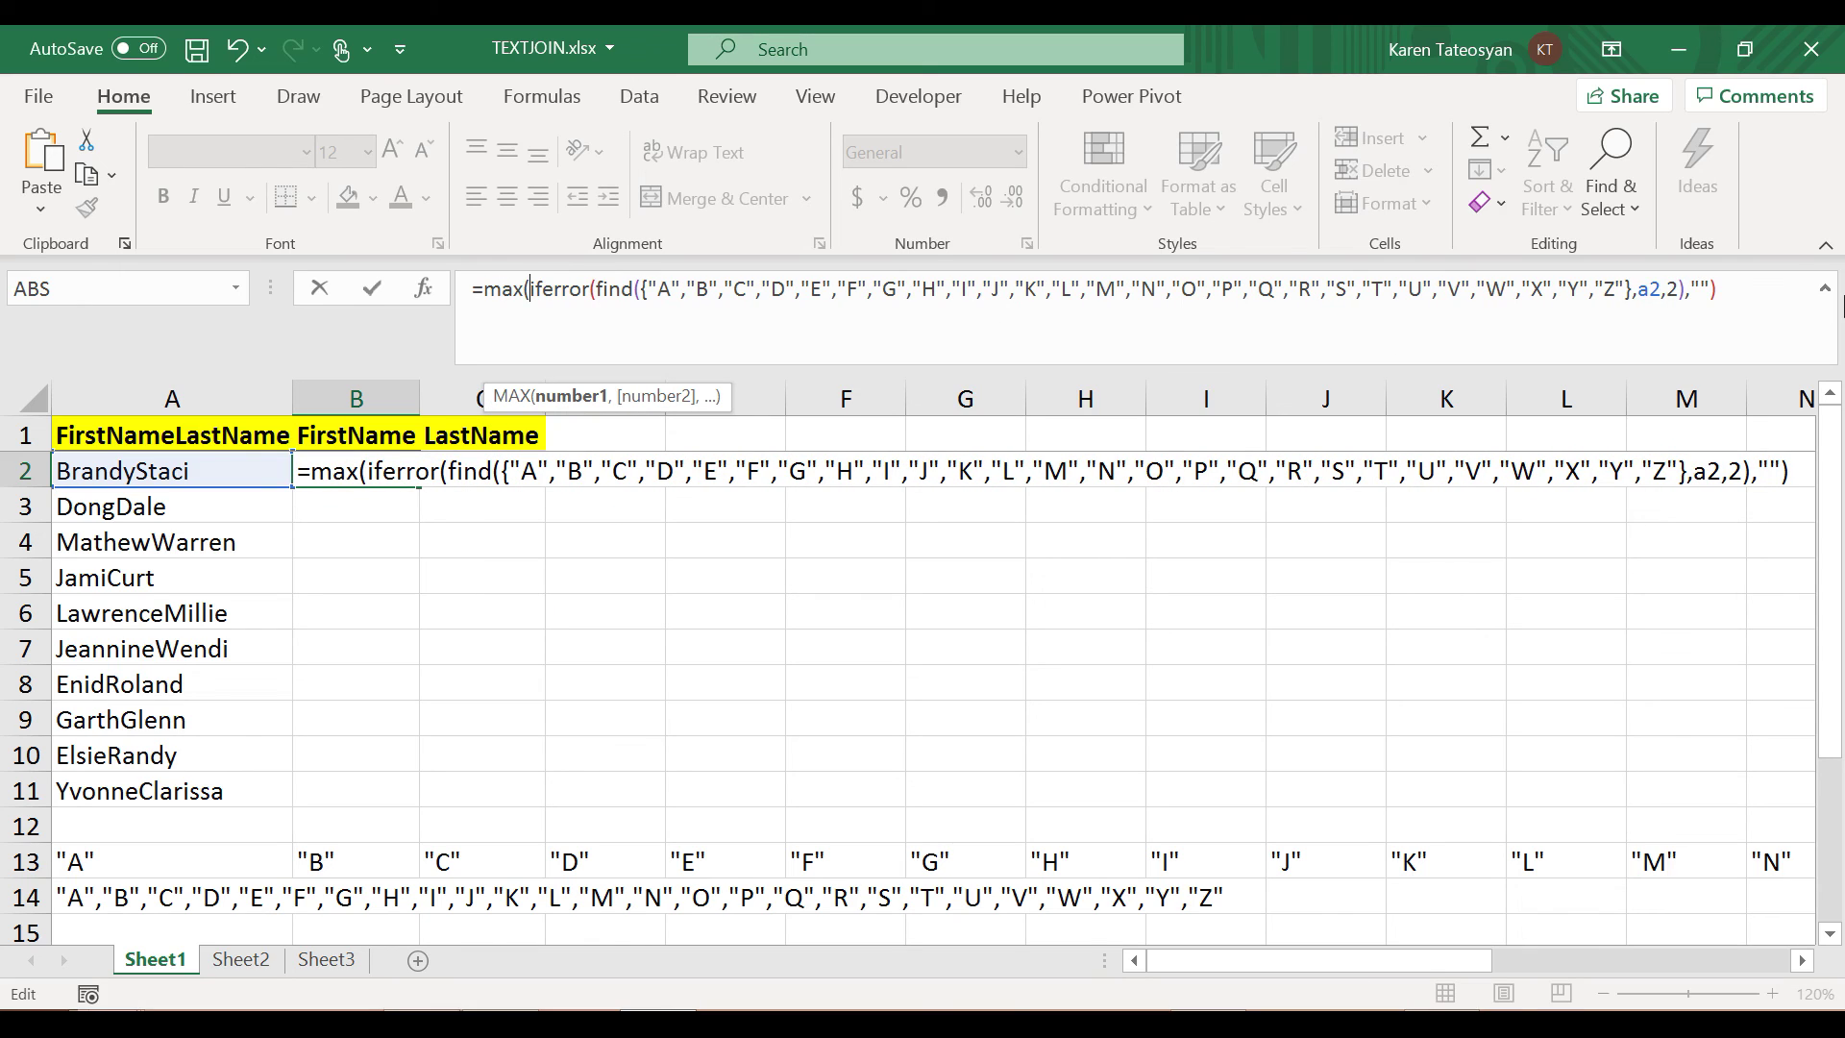
click(1754, 289)
text())
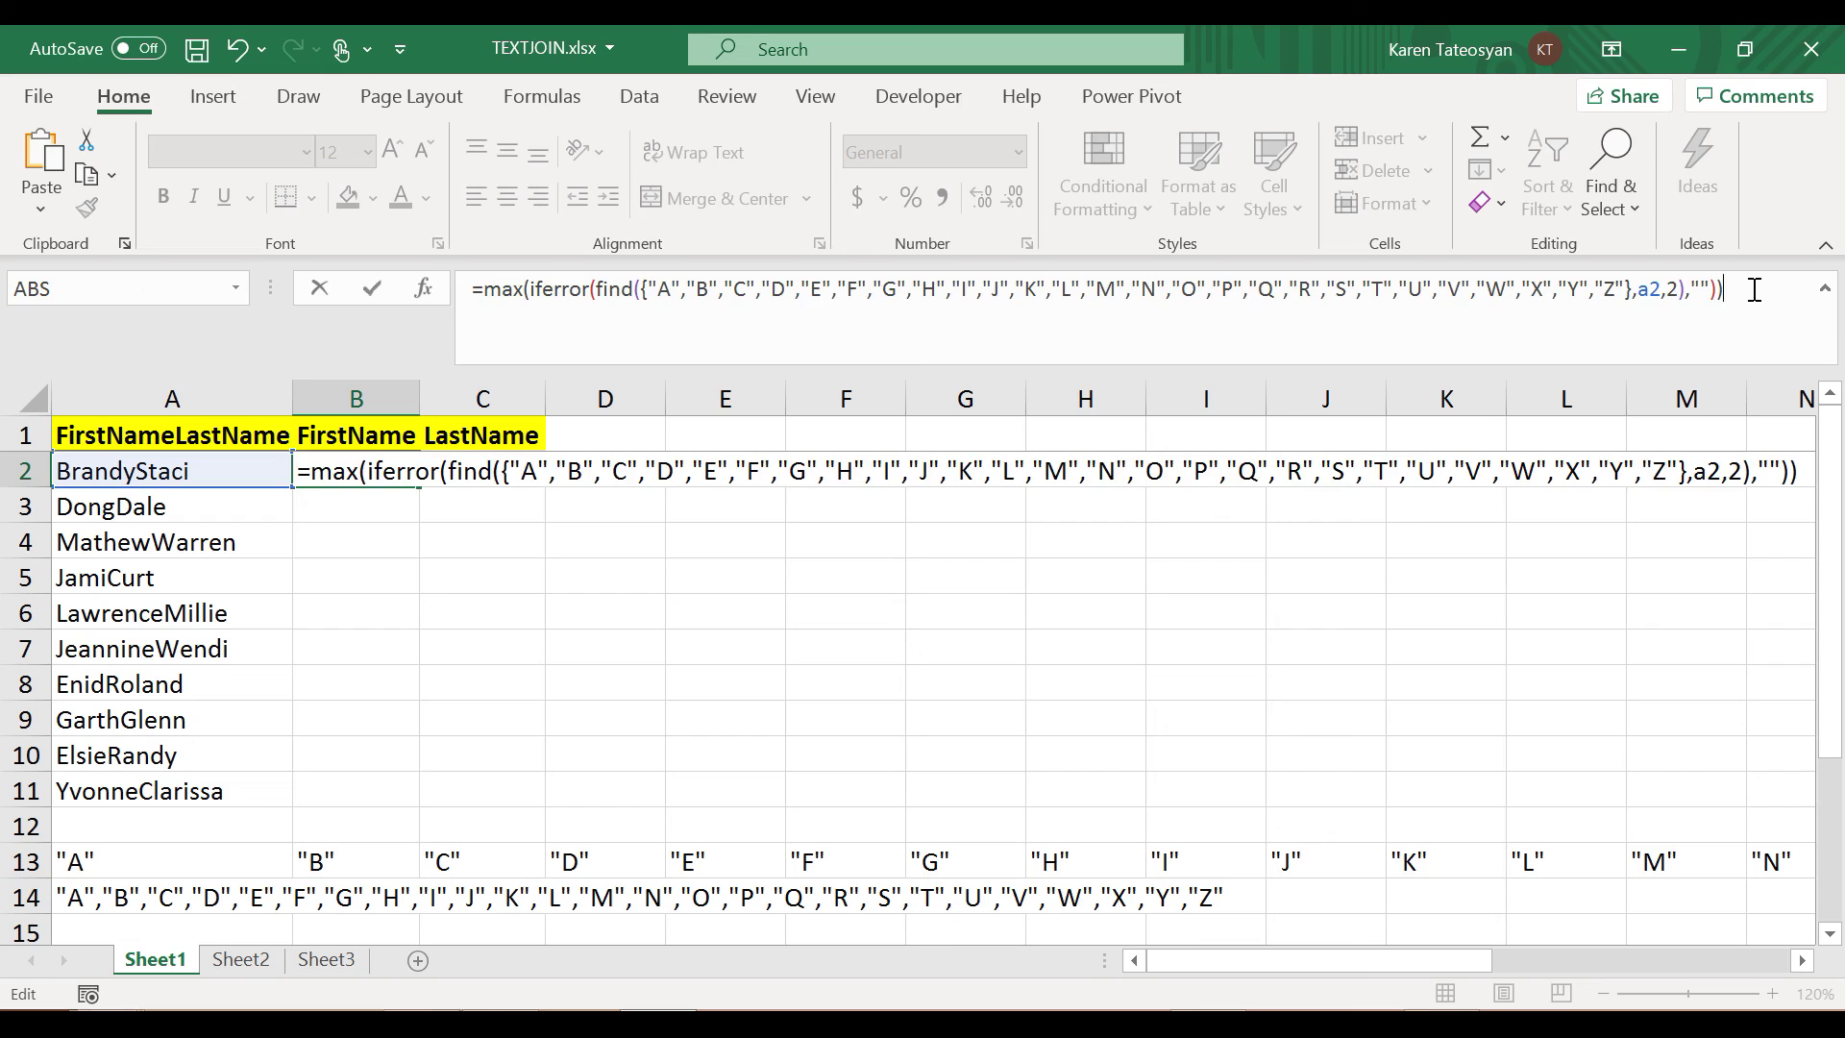
key(F9)
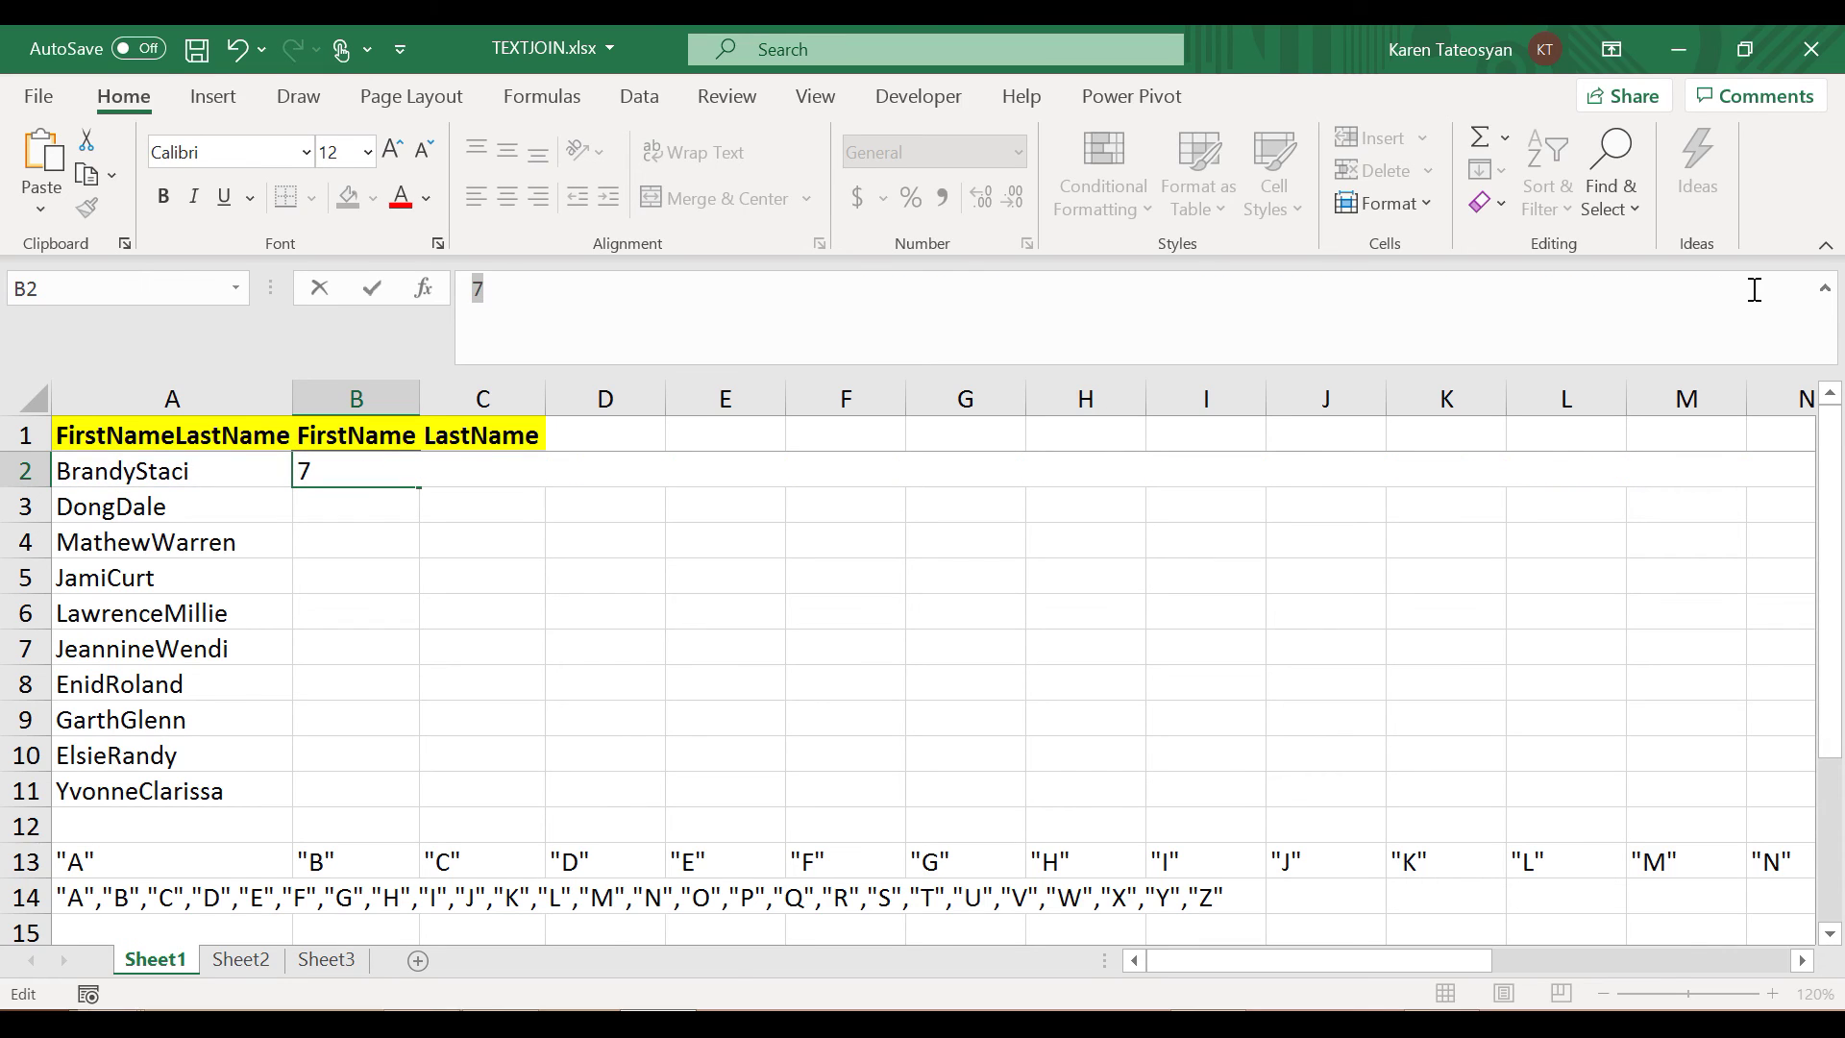
key(ctrl+z)
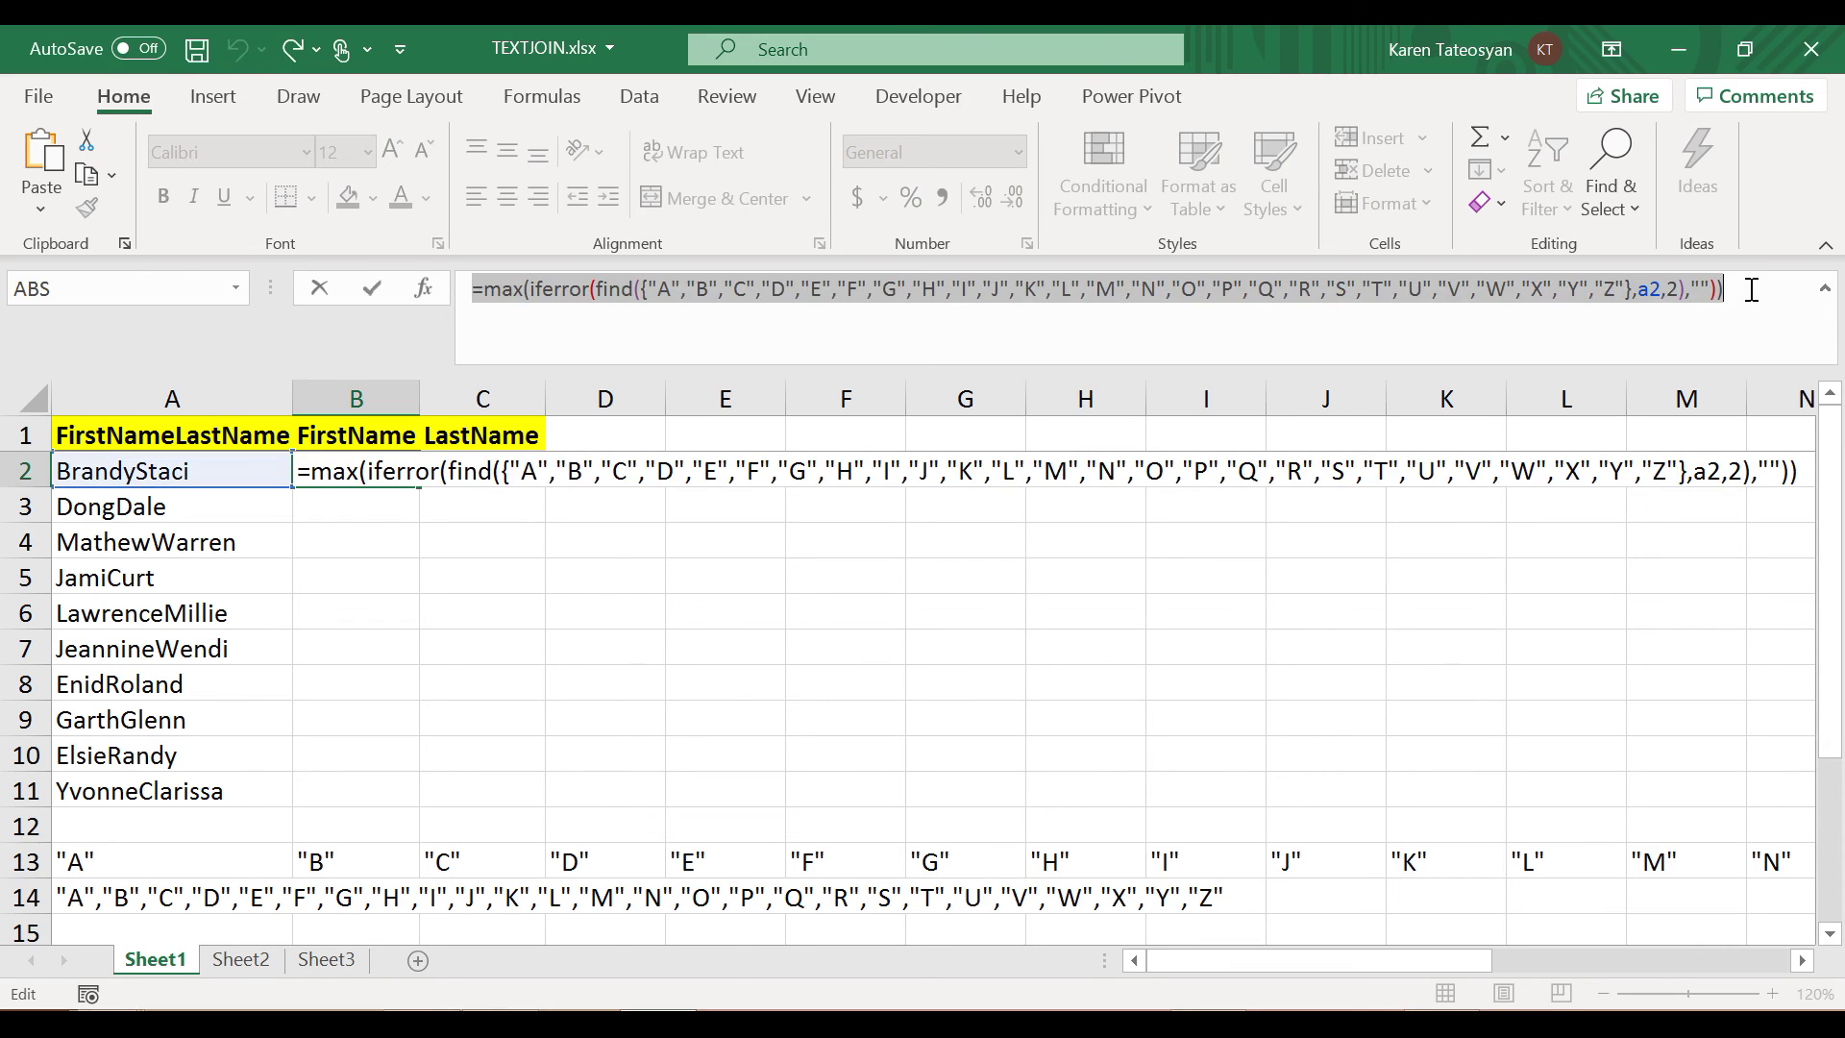
Wrap it as =LEFT(A2,MAX(…)-1) so B2 returns "Brandy"
click(1166, 293)
click(484, 289)
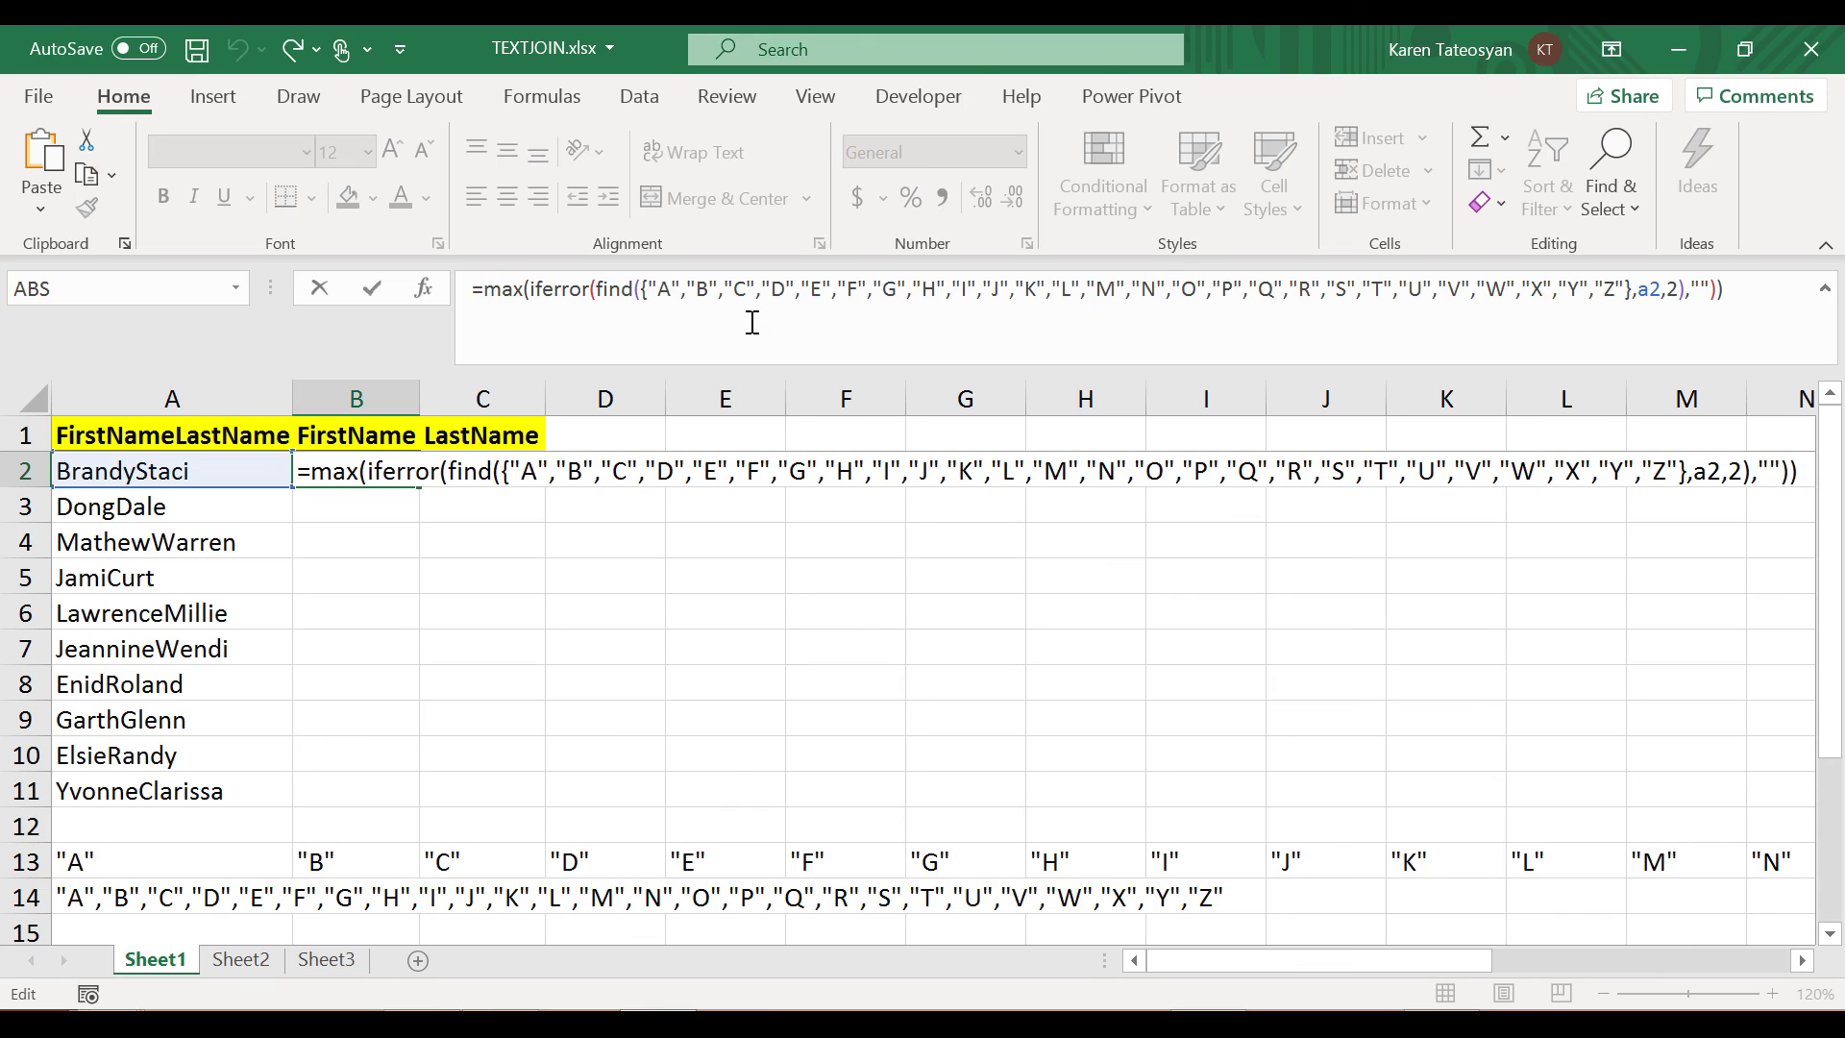
text(left()
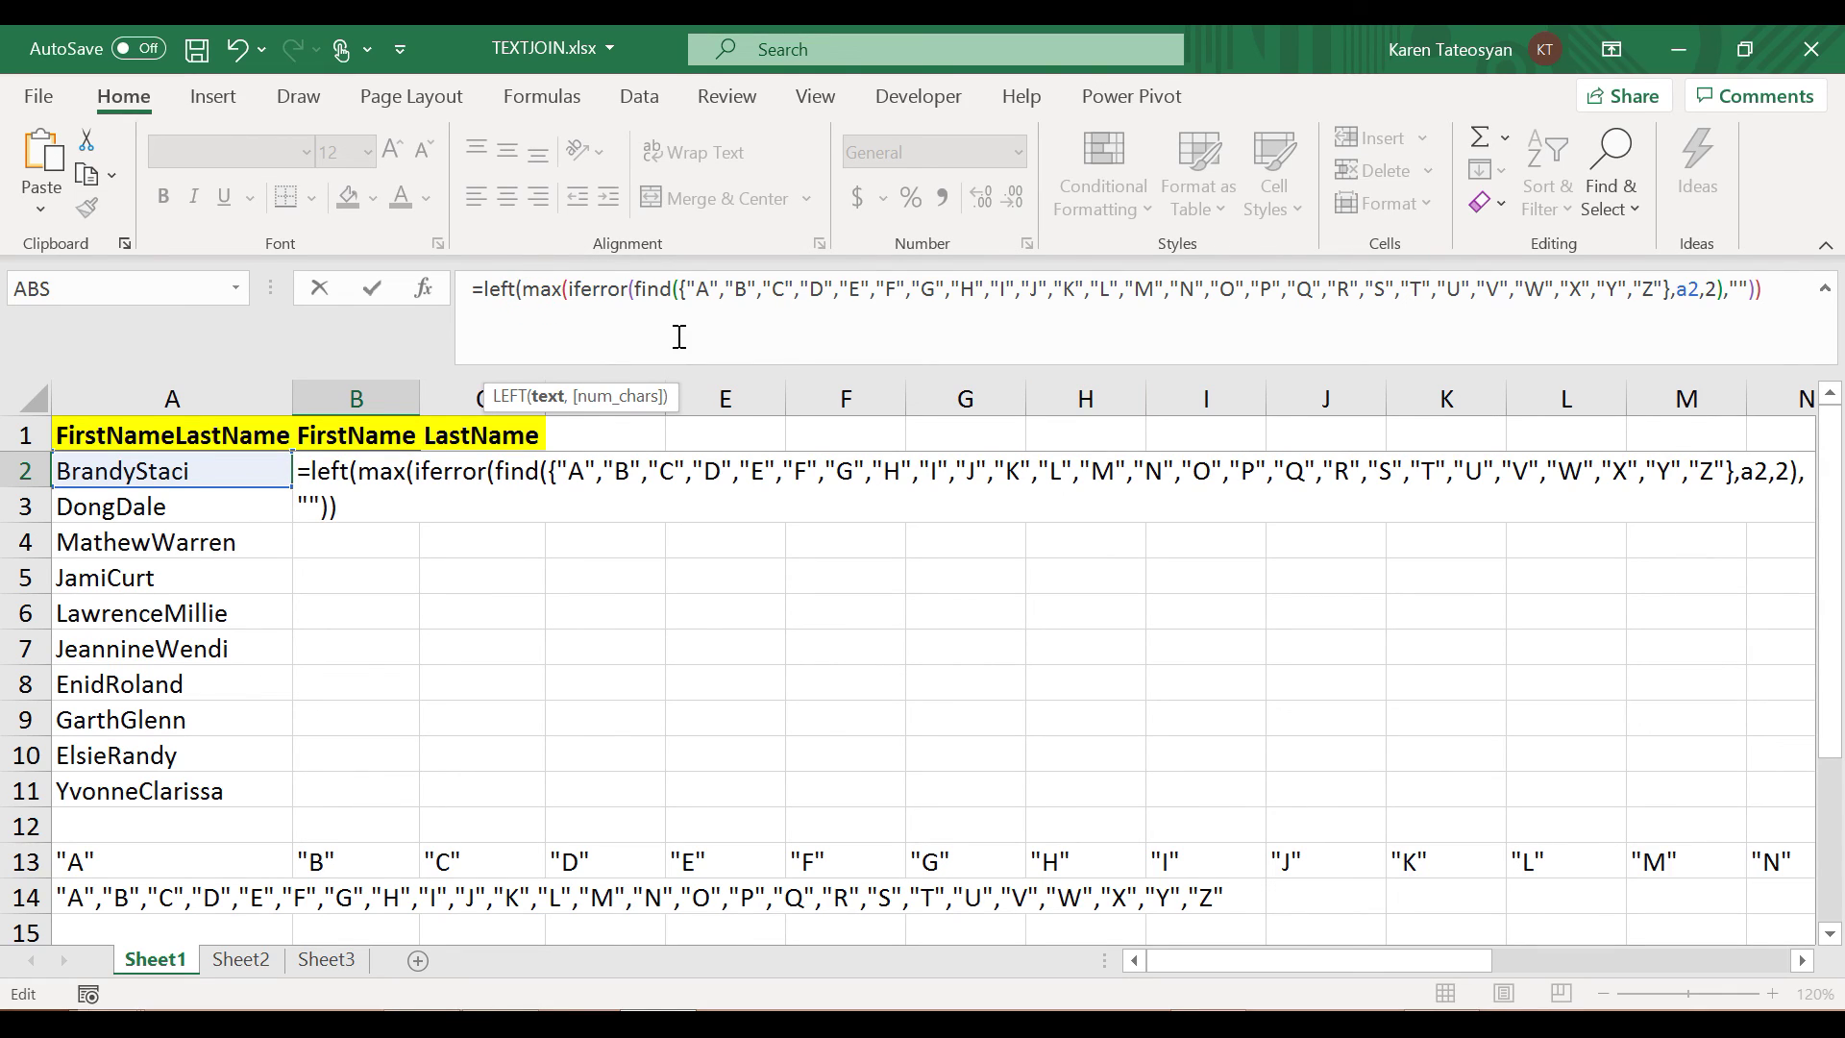
text(a2,)
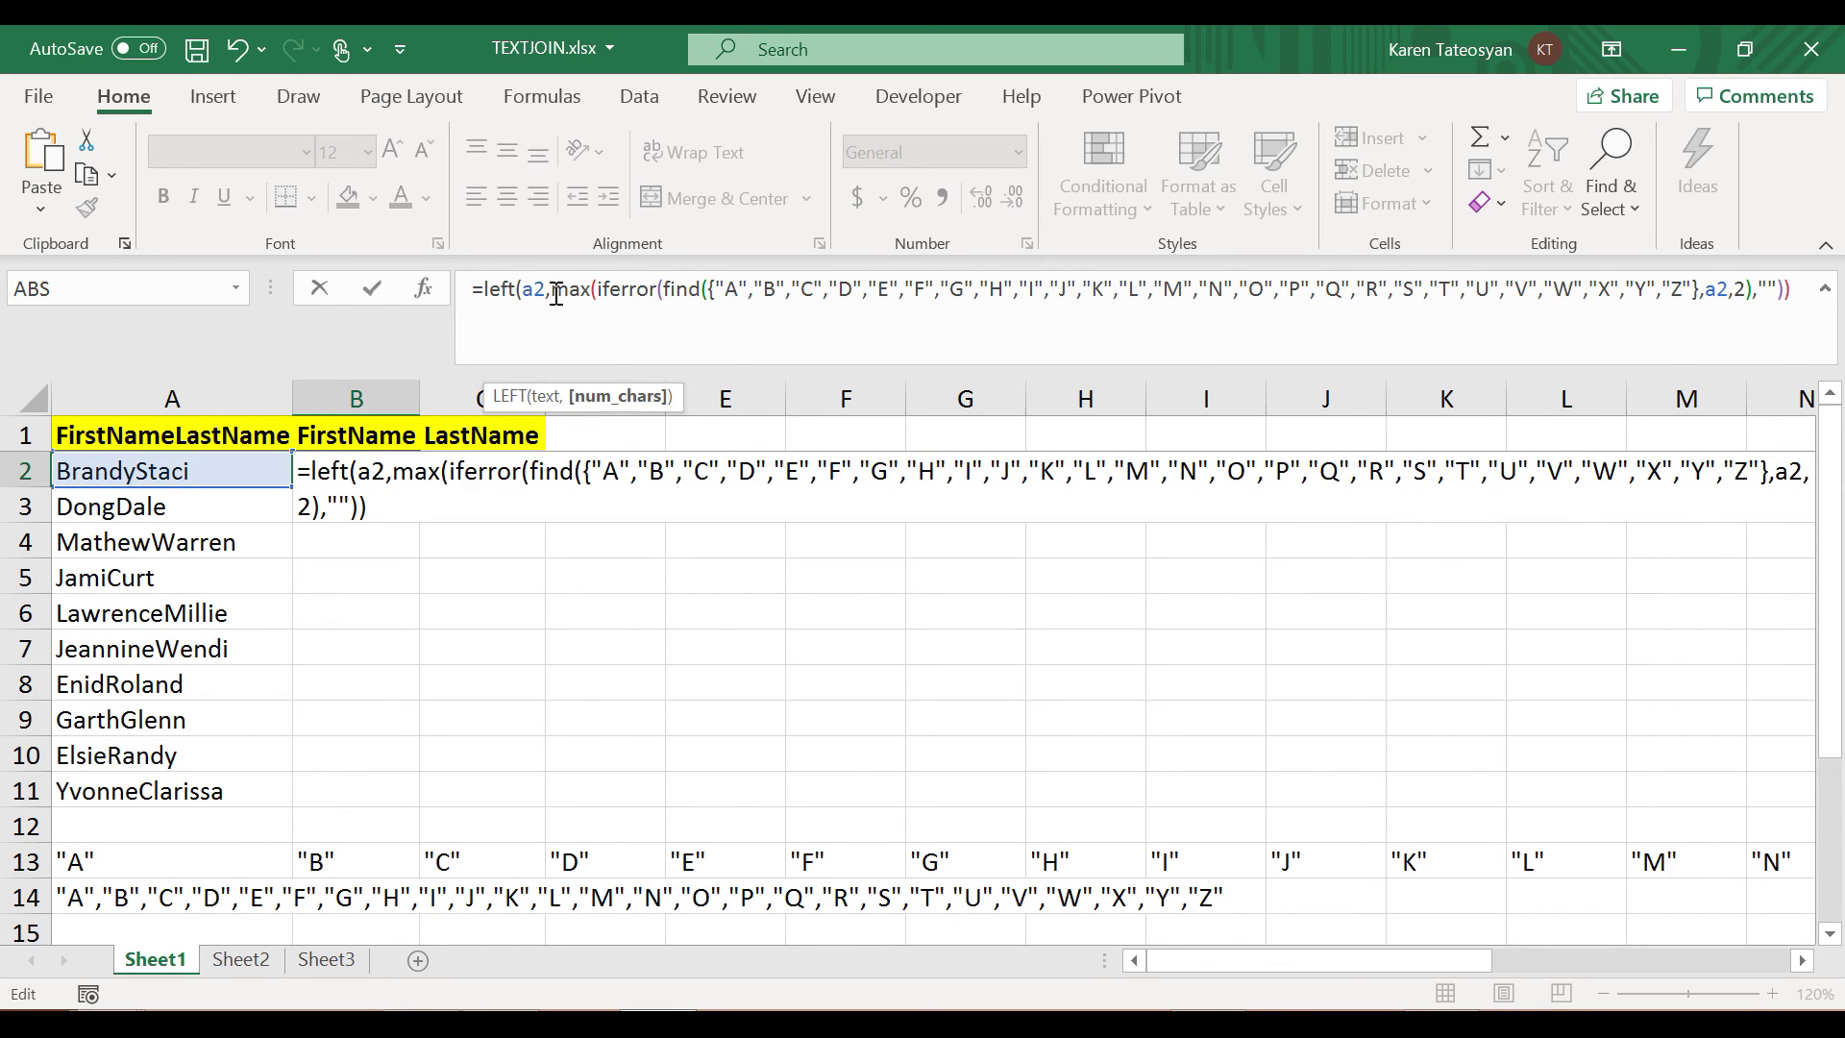
text(-1))
key(Return)
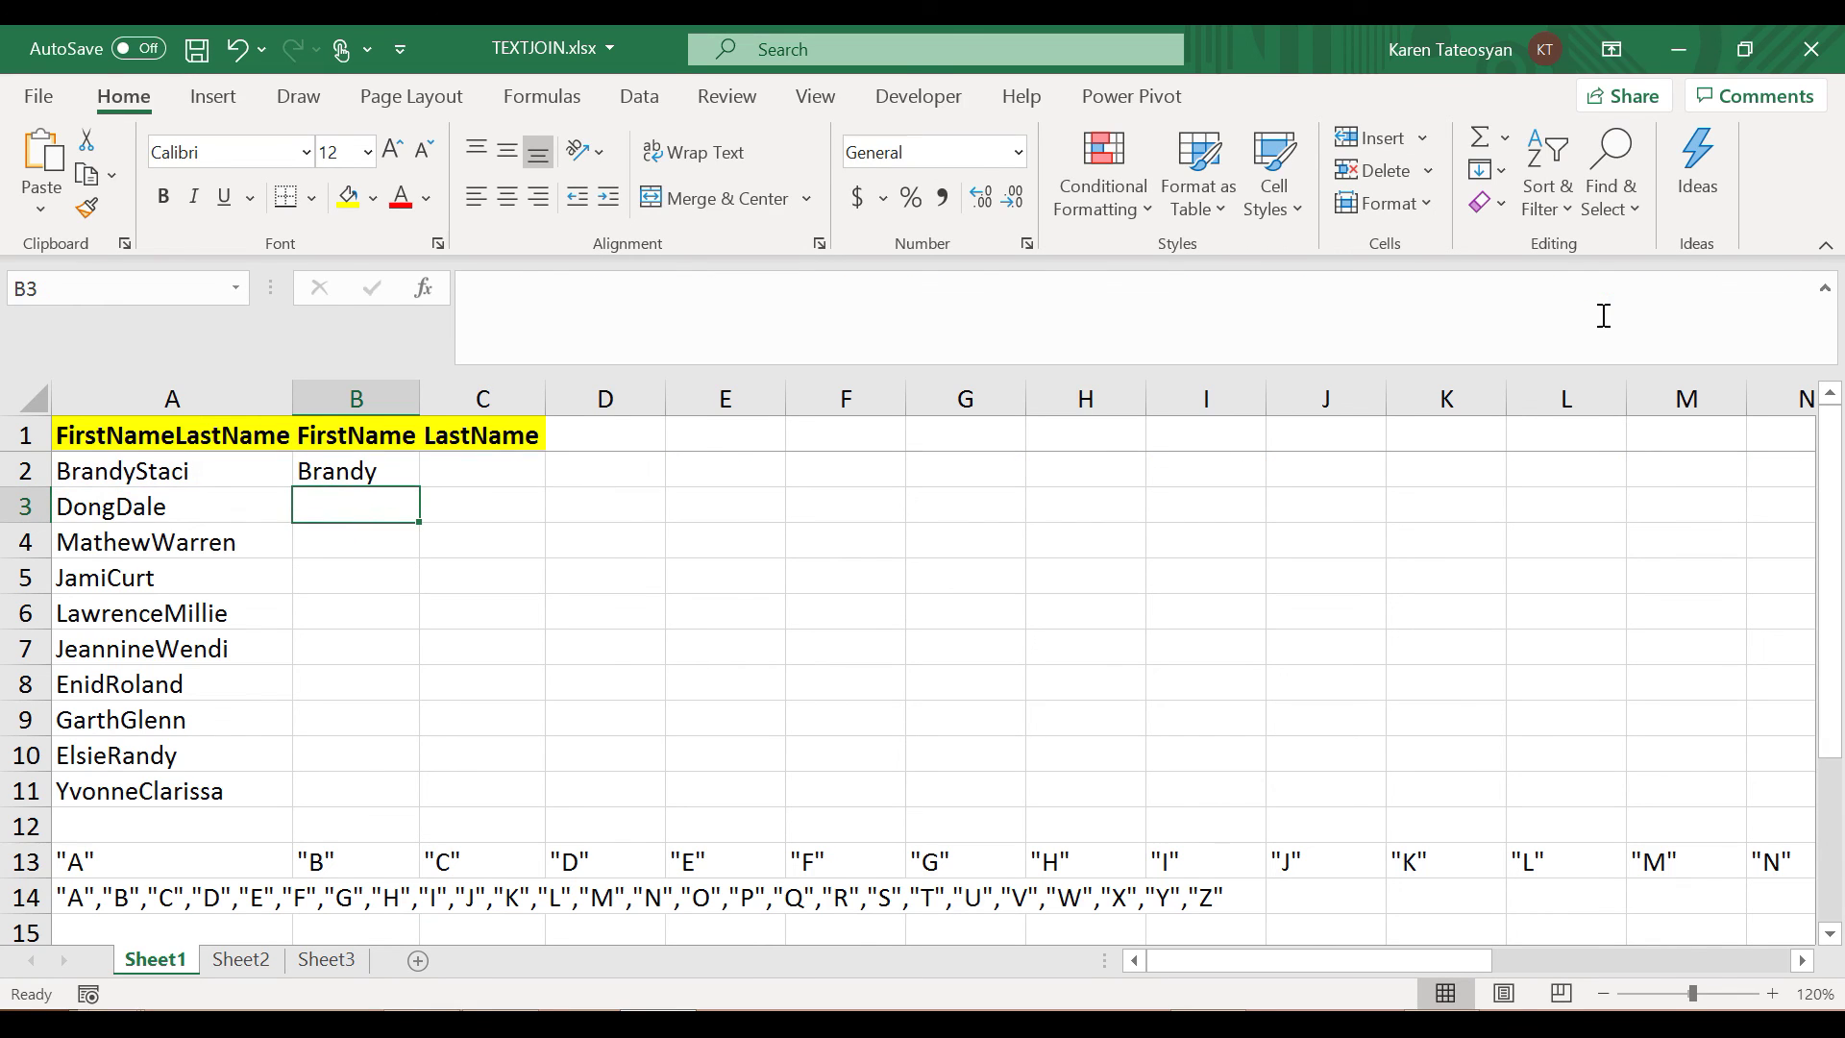
Check the LEFT part of B2's formula with F9, then undo to keep the formula intact
click(413, 477)
drag(572, 321, 484, 288)
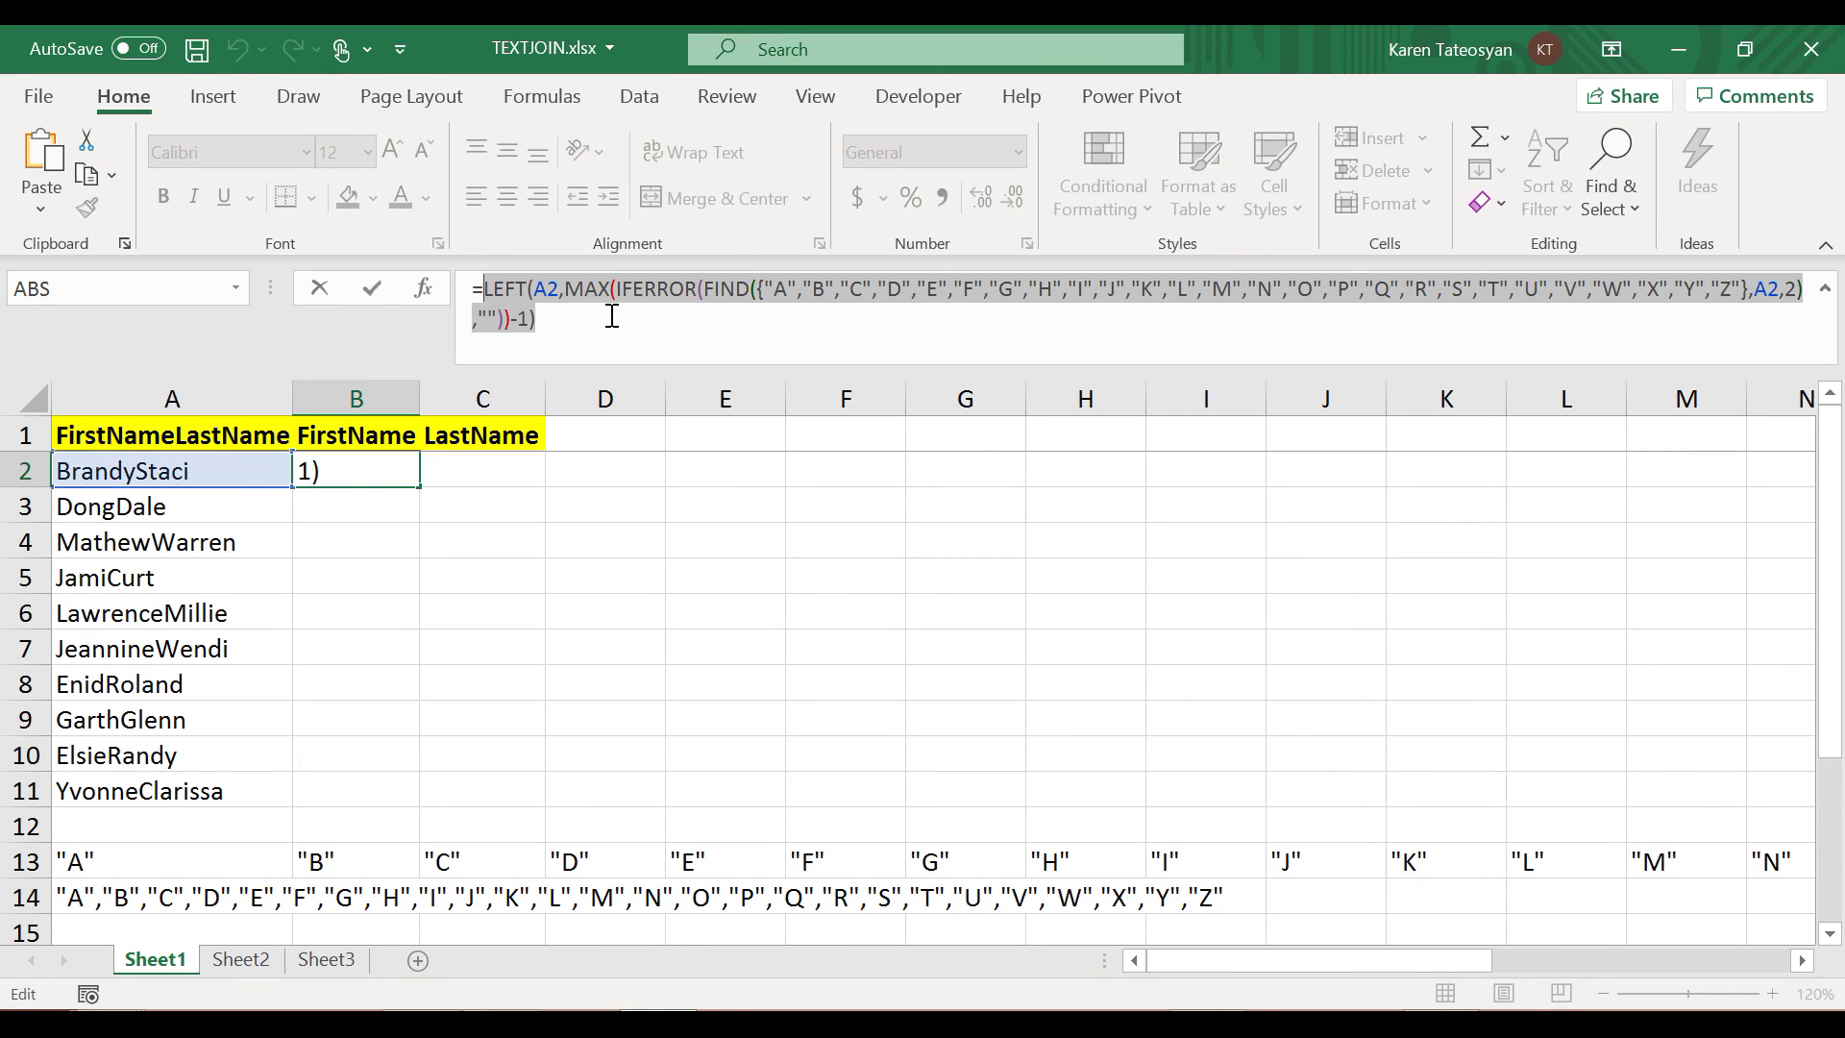
key(F9)
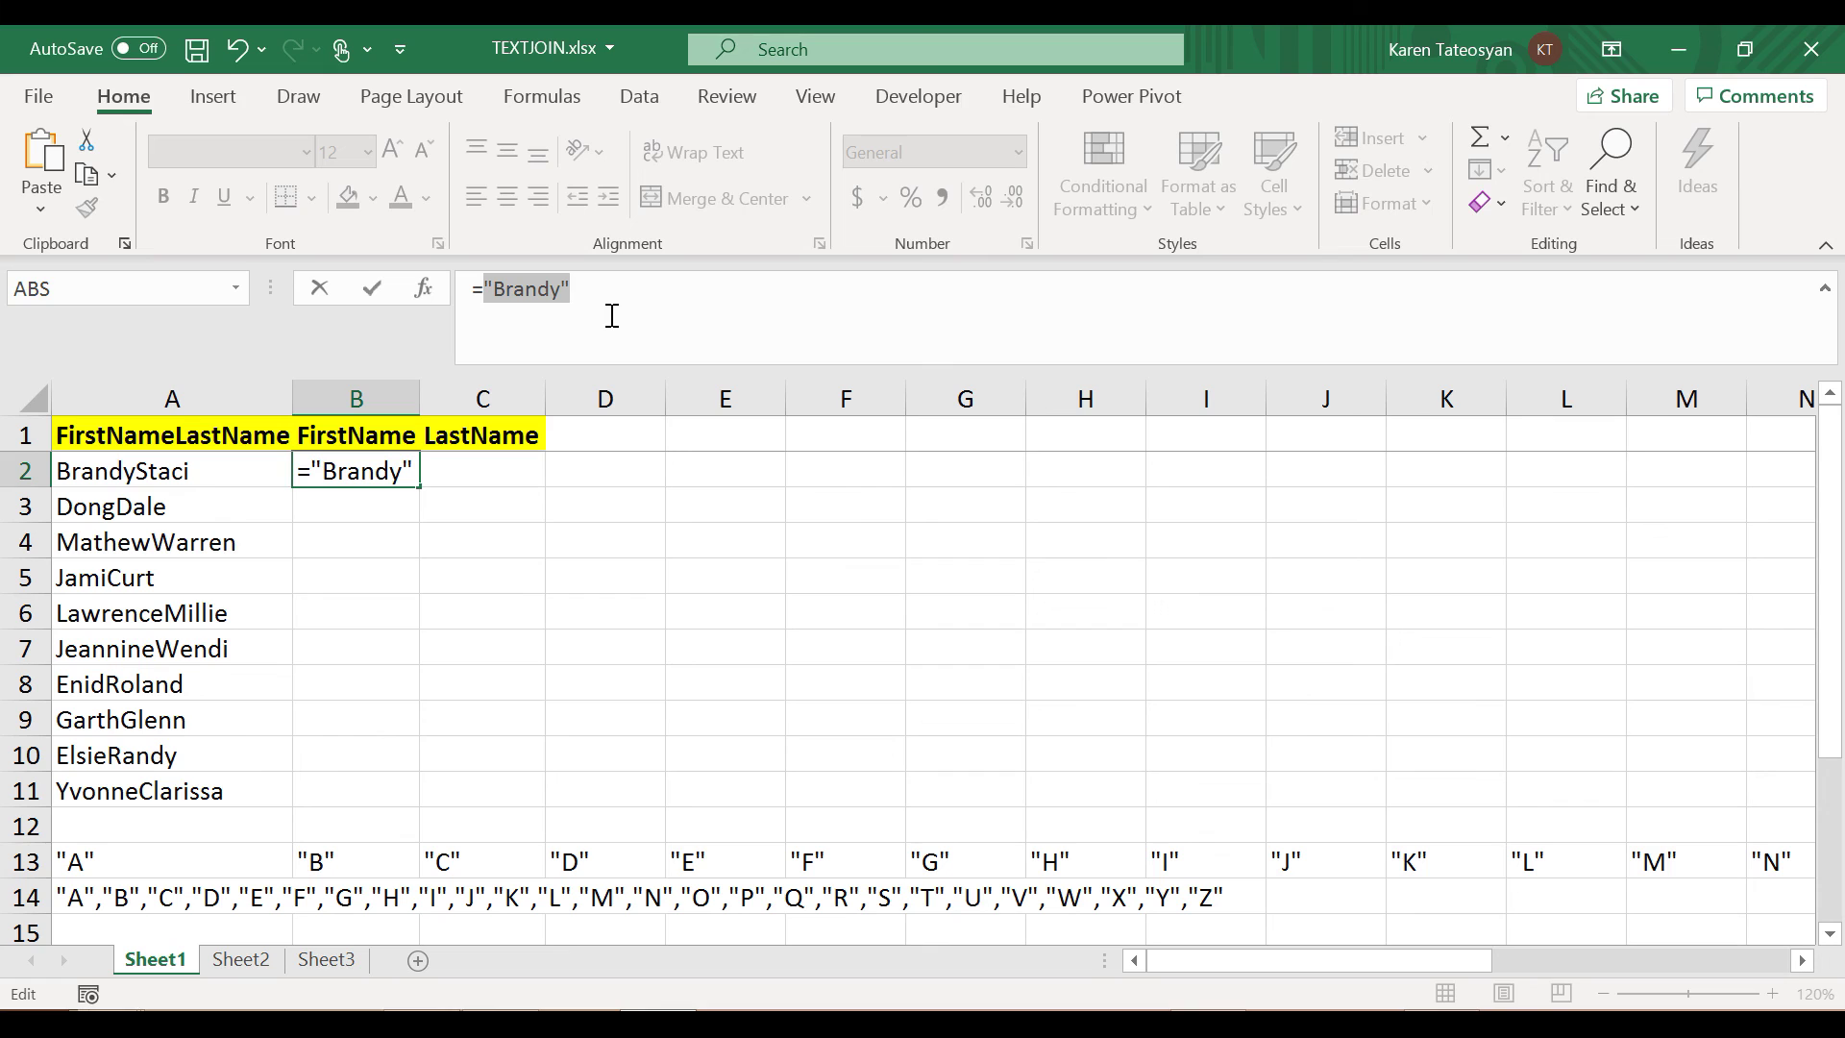
key(ctrl+z)
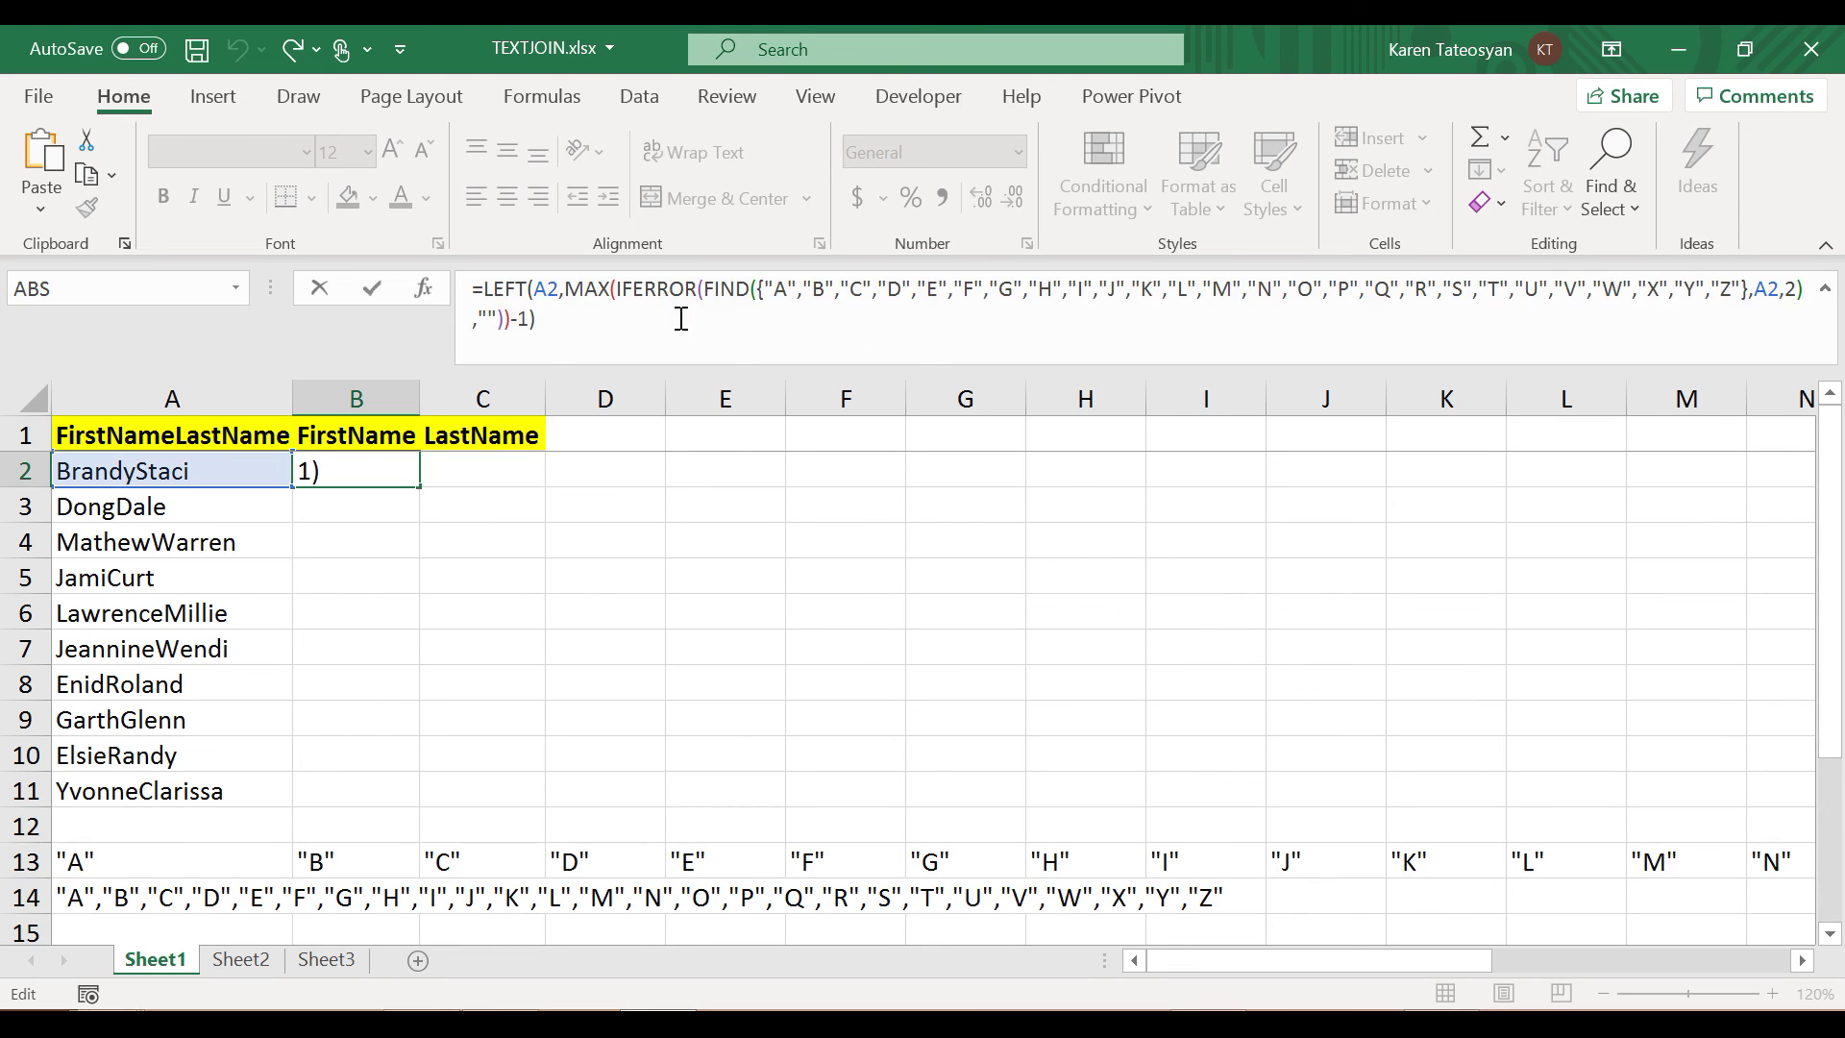
key(Return)
Fill B2's first-name formula down to B11 (Brandy through Yvonne) and verify the copied cells
click(365, 471)
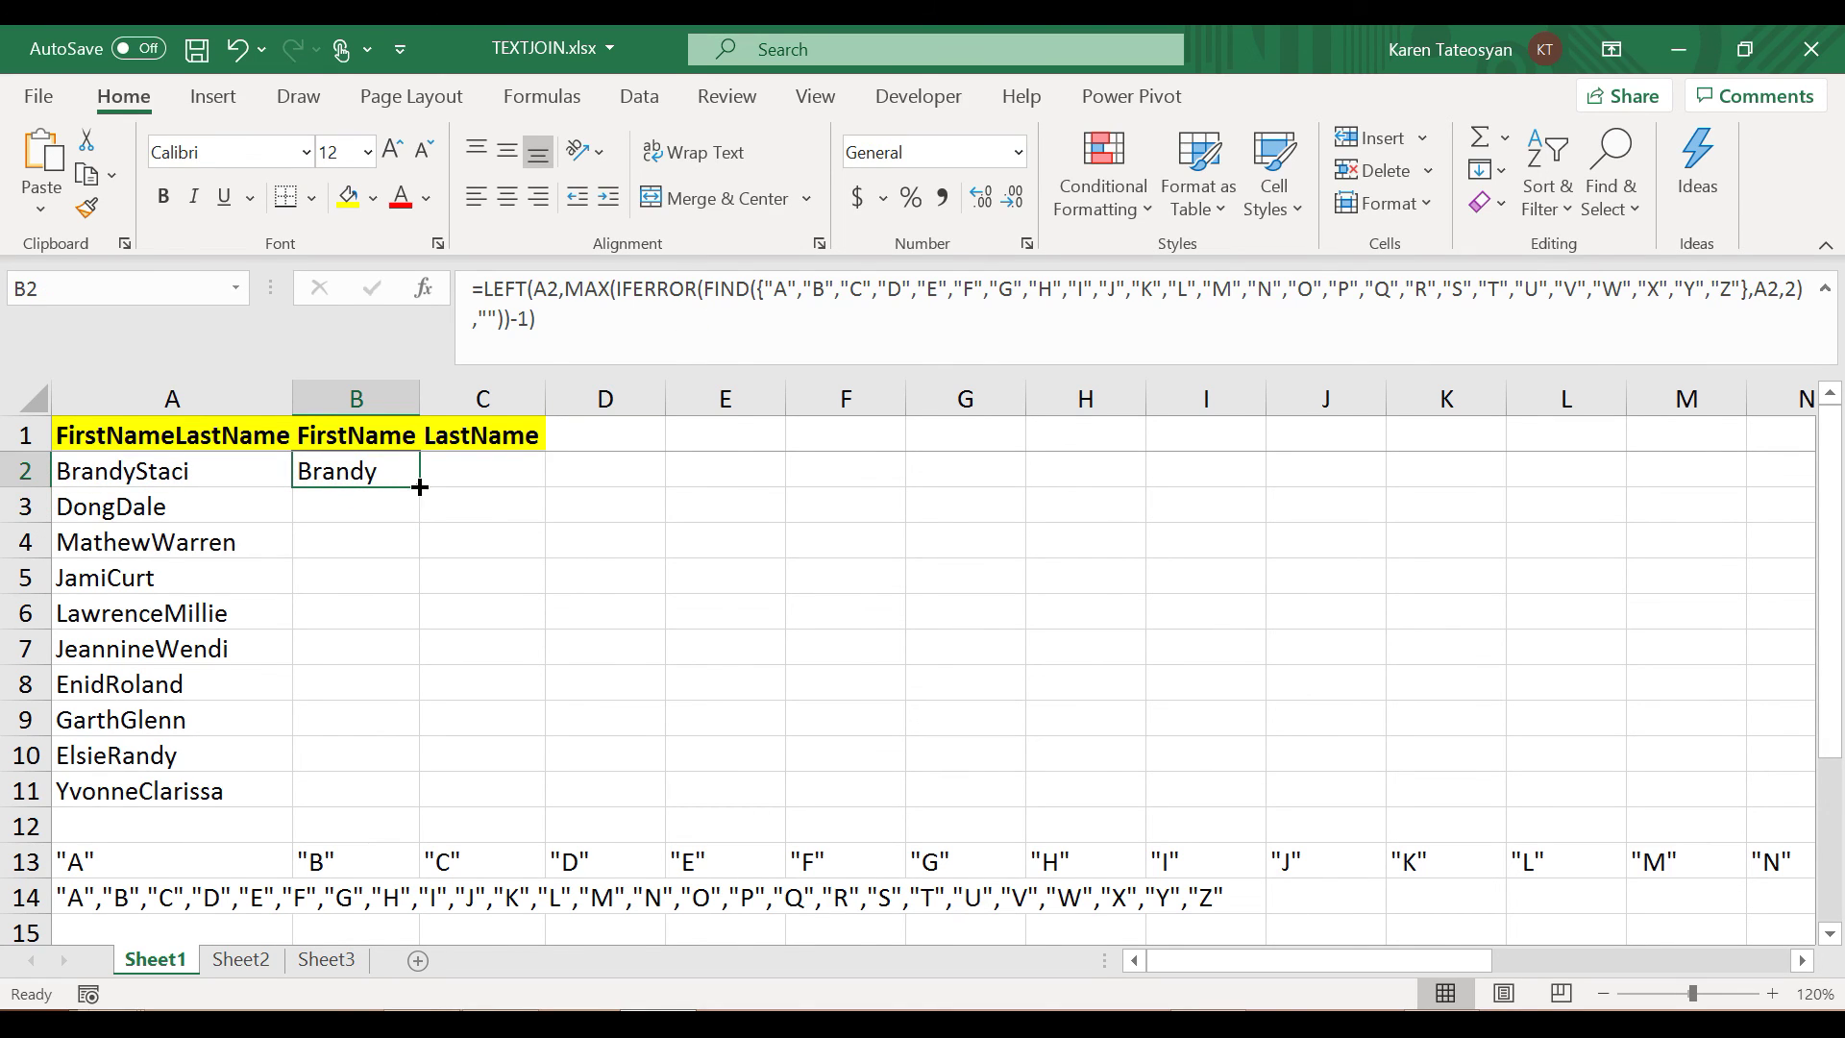
double_click(419, 487)
click(386, 621)
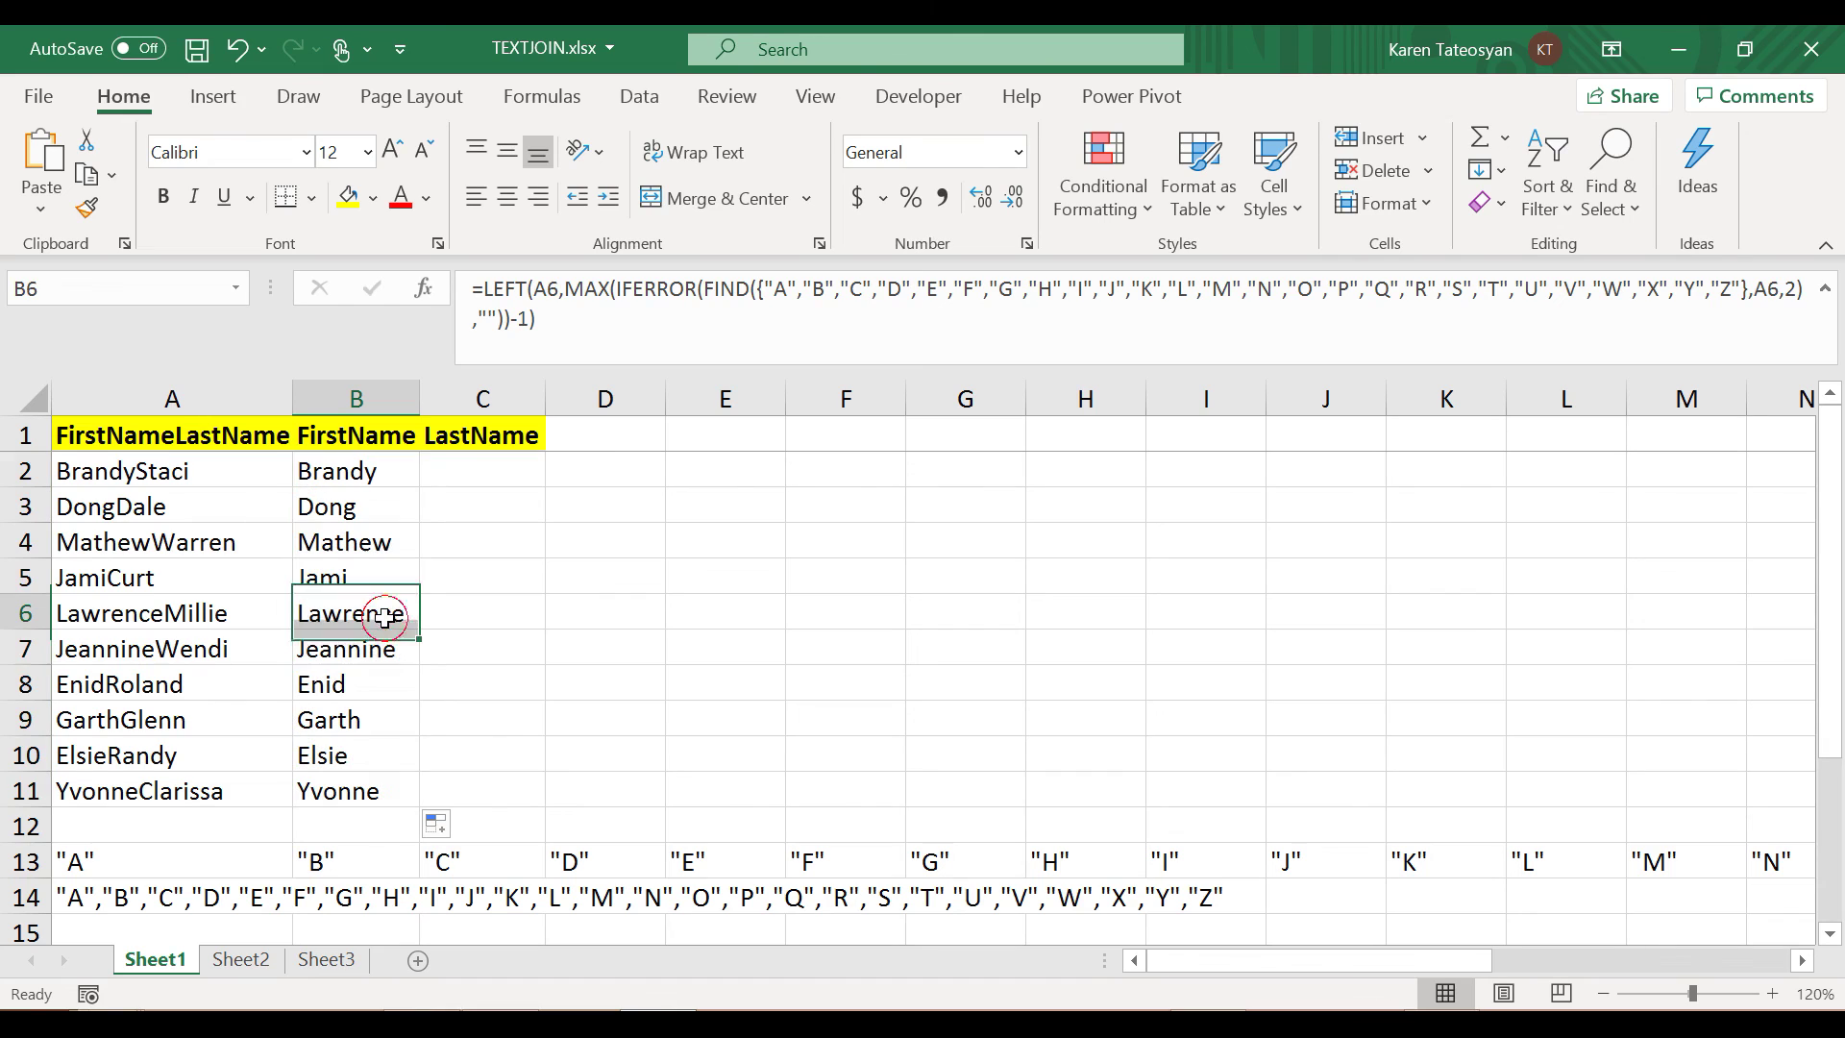
click(385, 653)
click(383, 684)
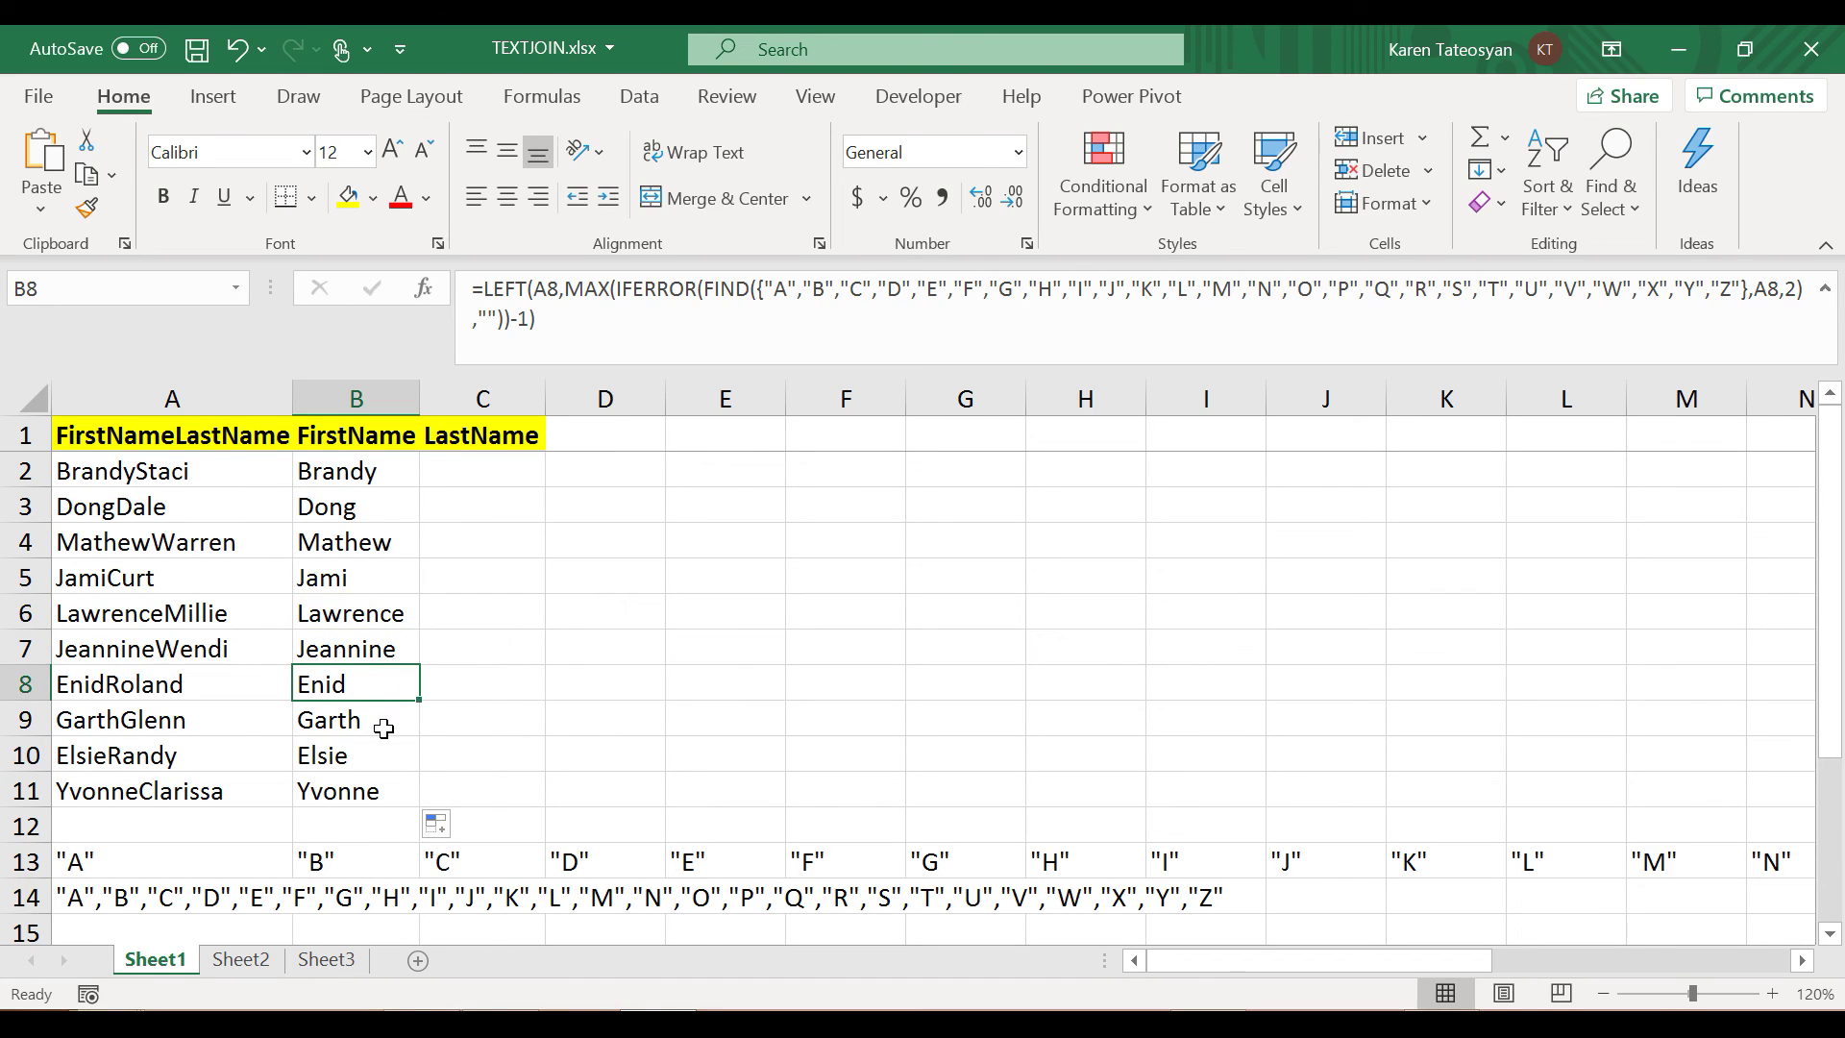
click(380, 726)
click(379, 761)
click(378, 781)
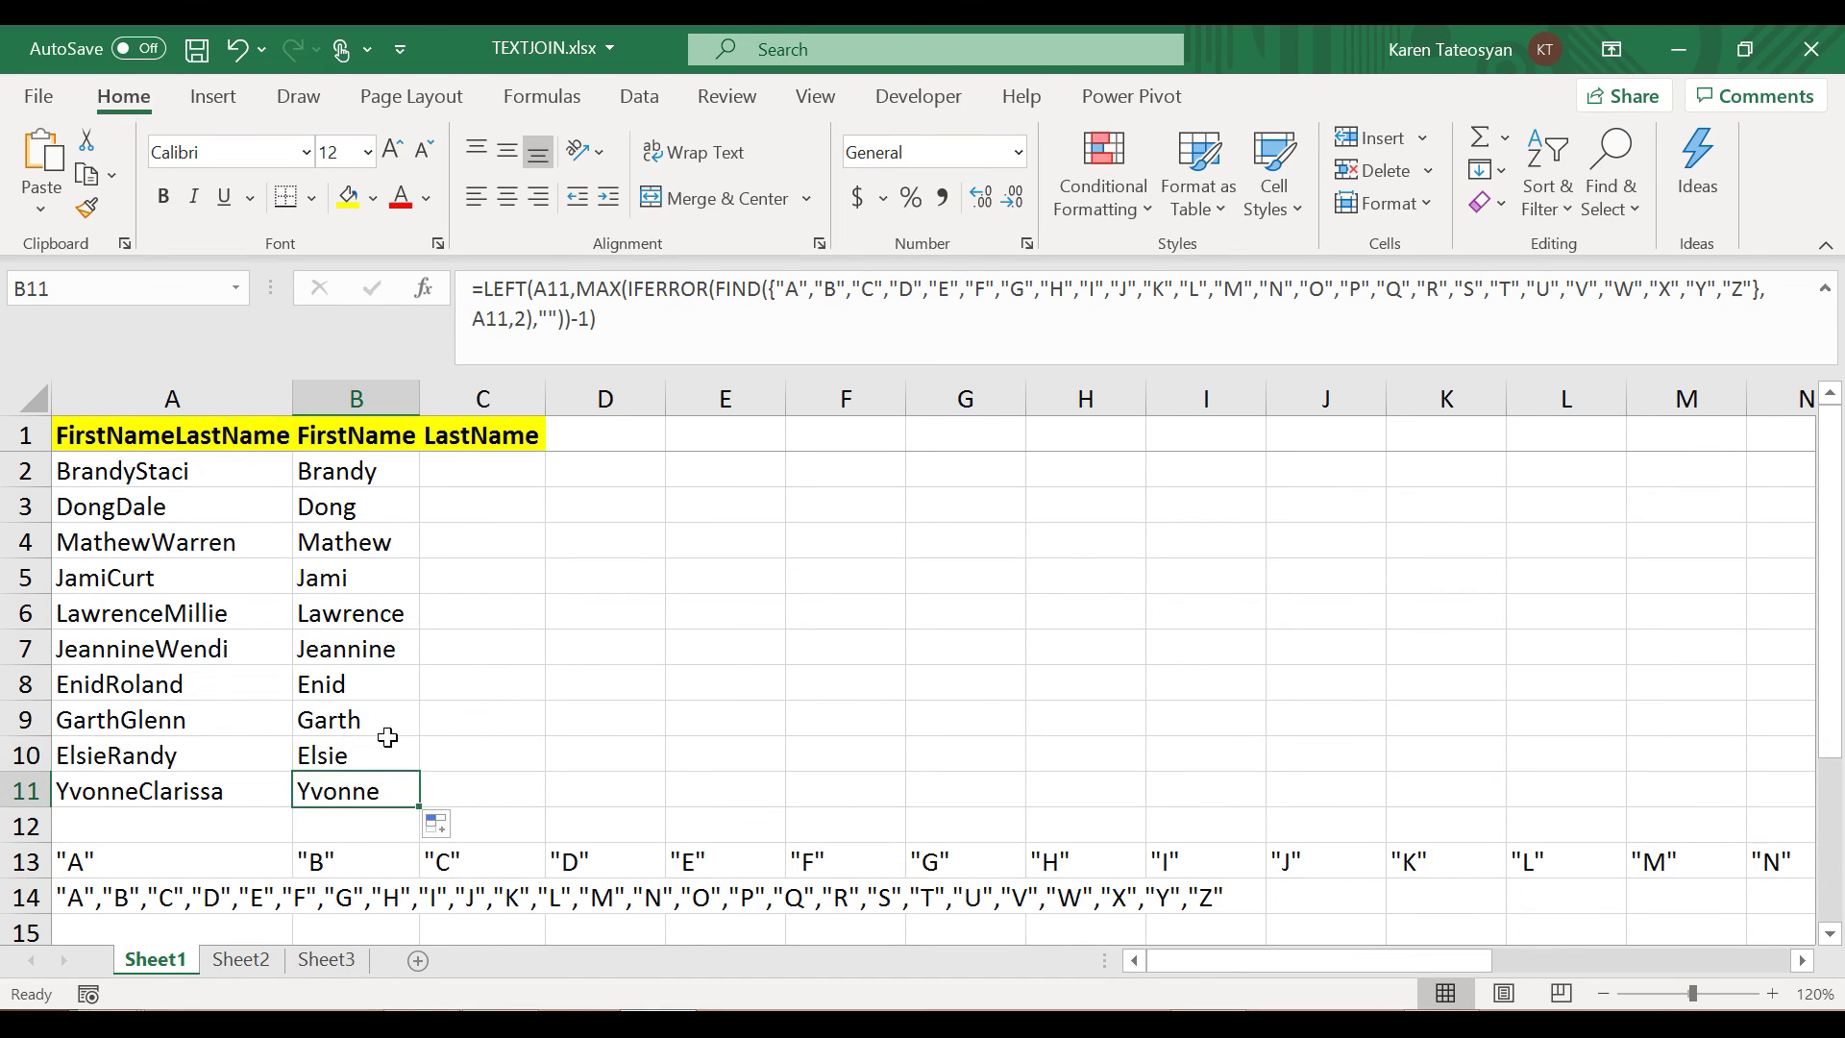
drag(371, 476, 362, 783)
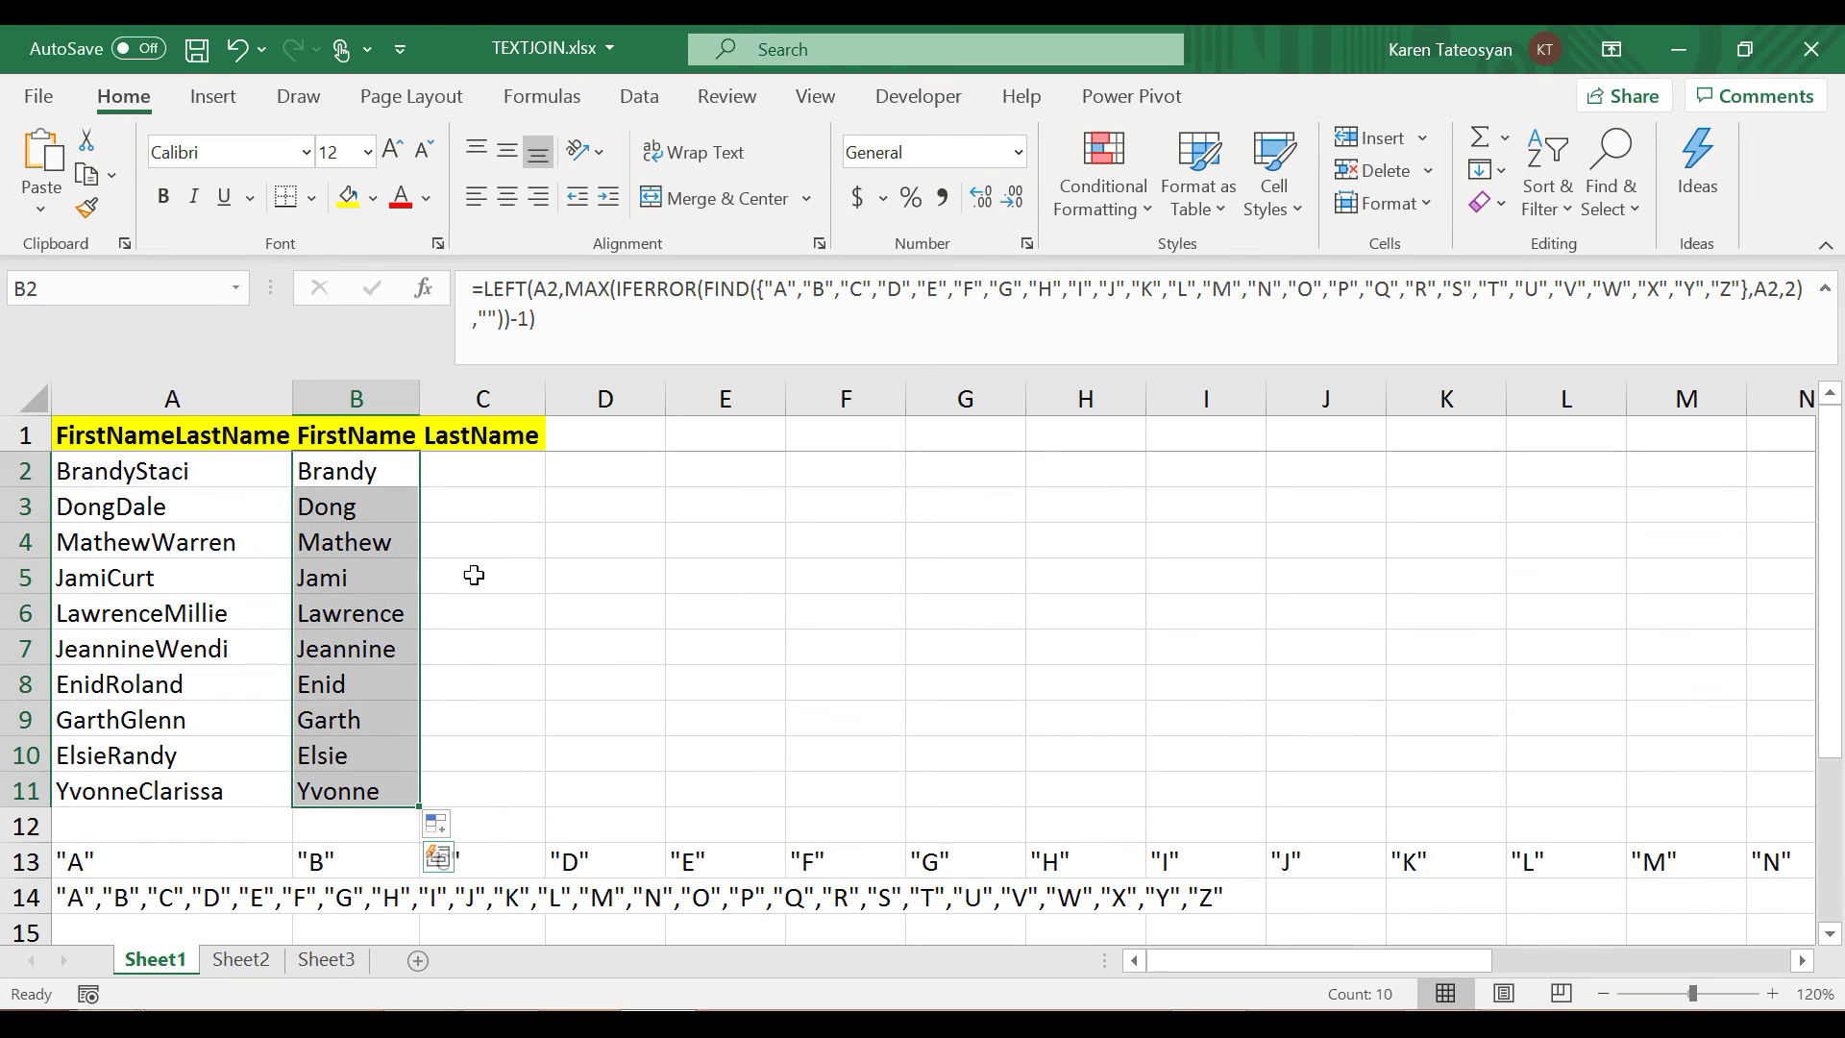
click(481, 542)
click(485, 475)
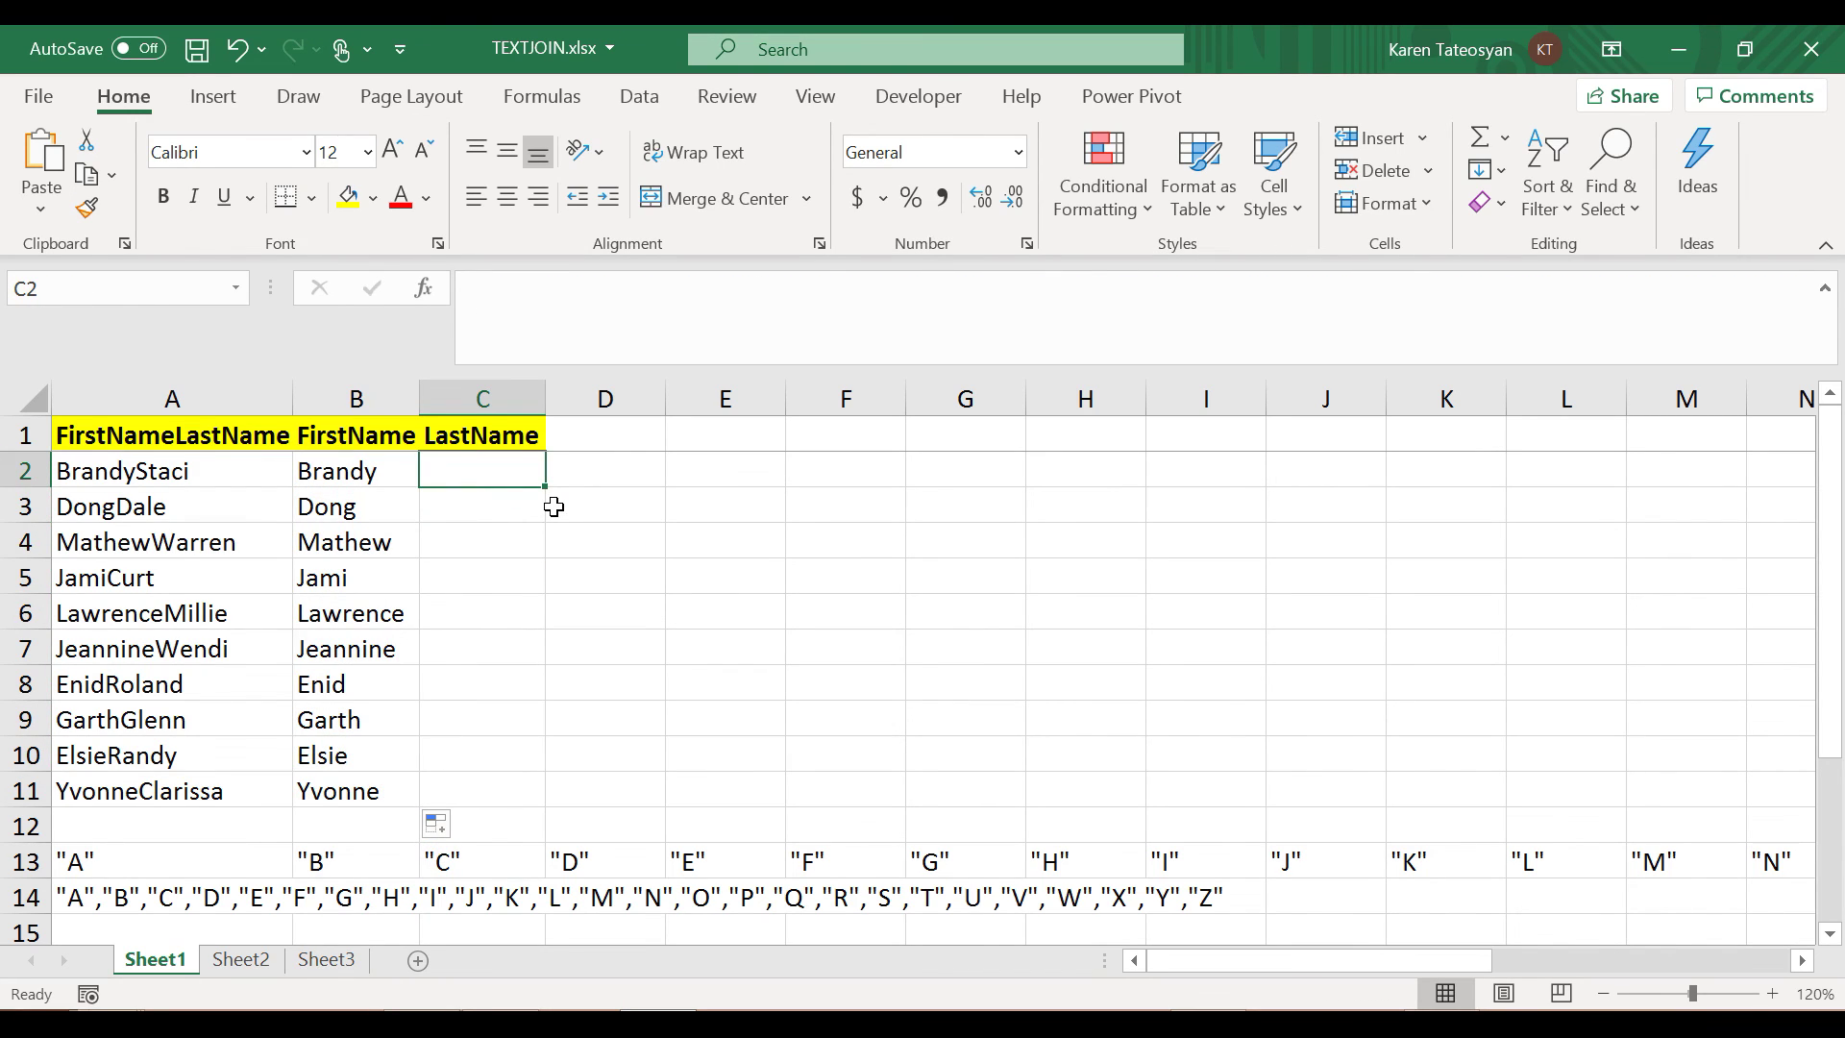
Enter =RIGHT(A2,LEN(A2)-LEN(B2)) in C2 to extract the surname
text(=)
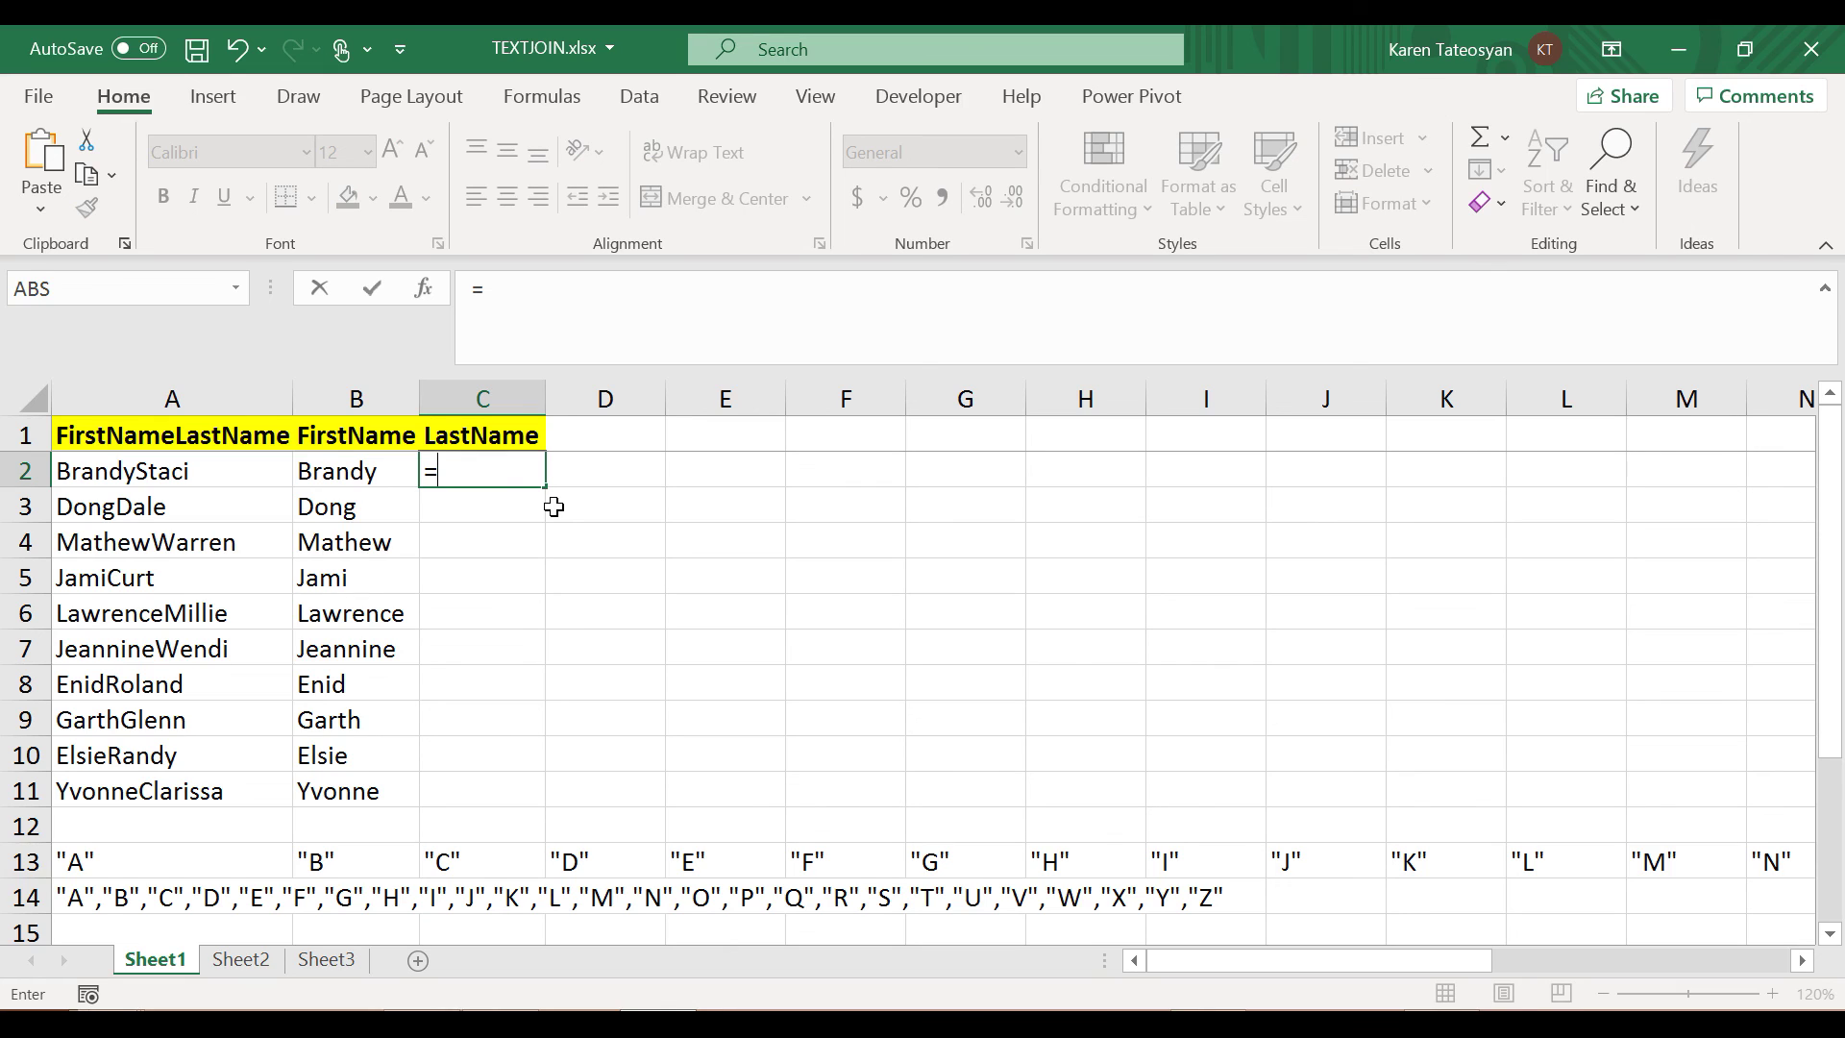
text(right)
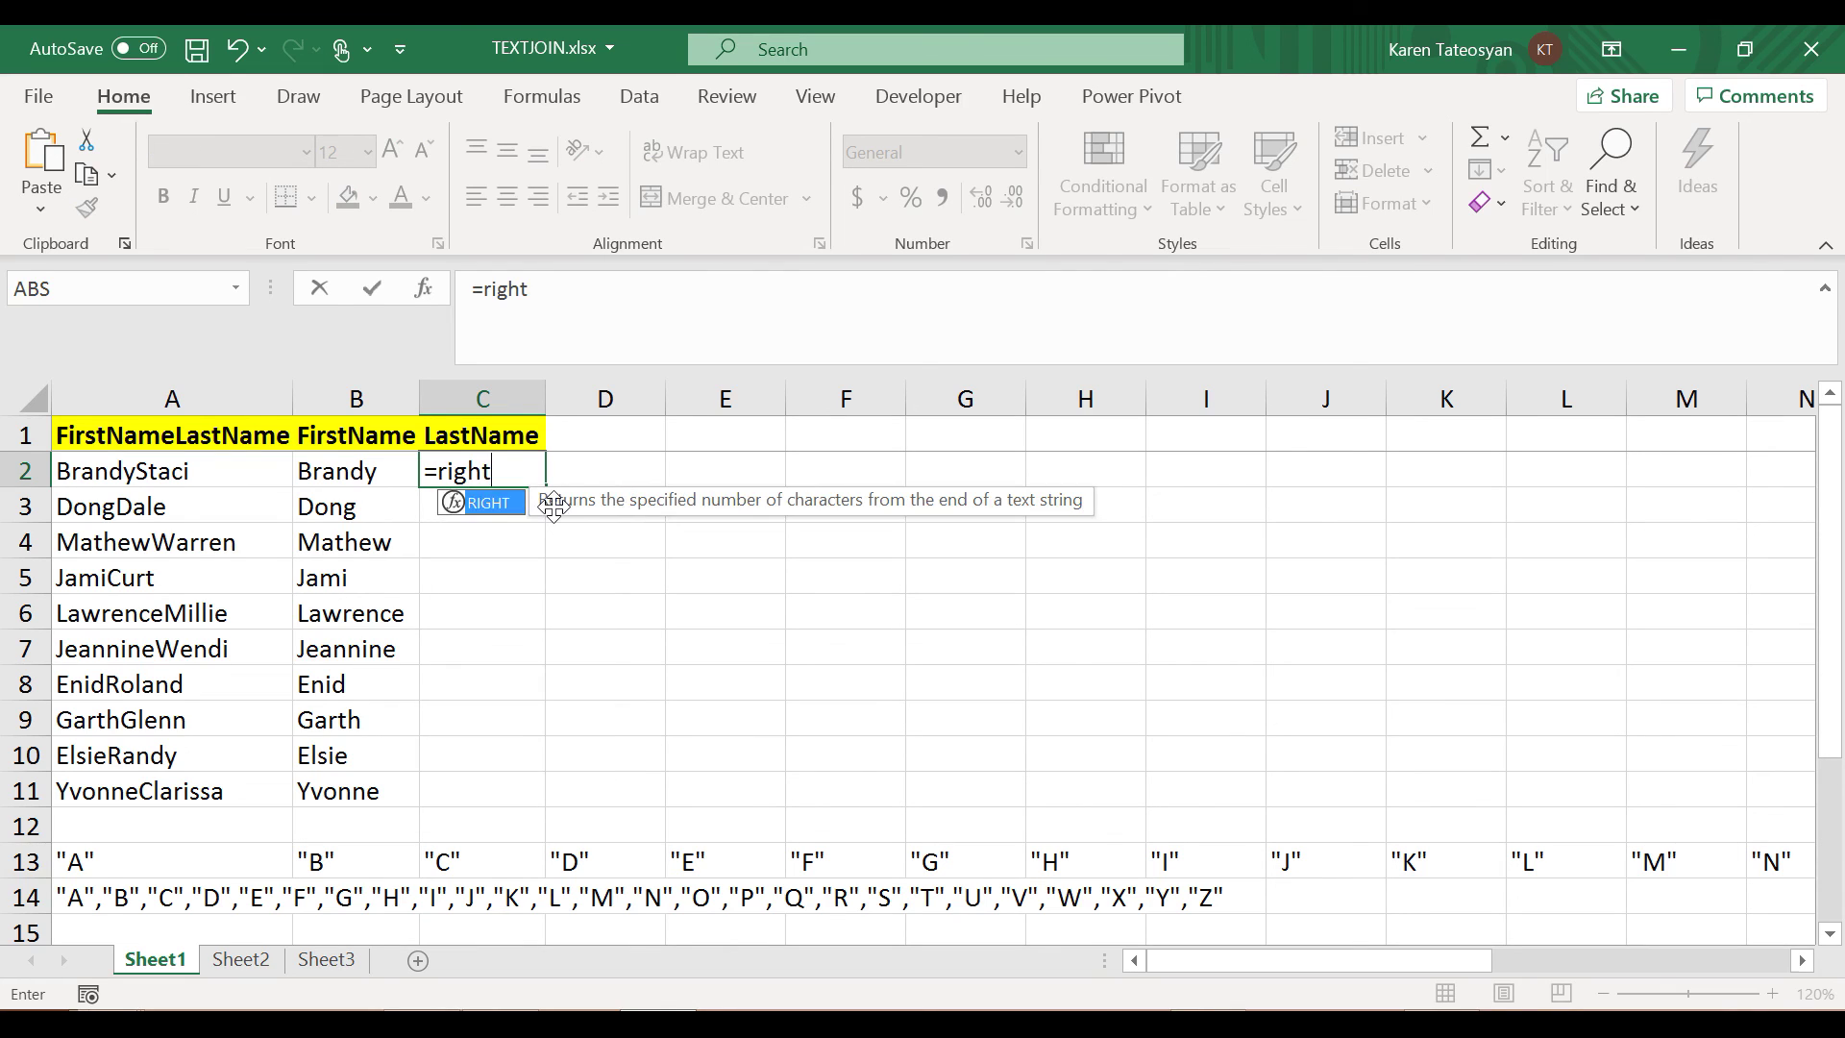
text((a2,)
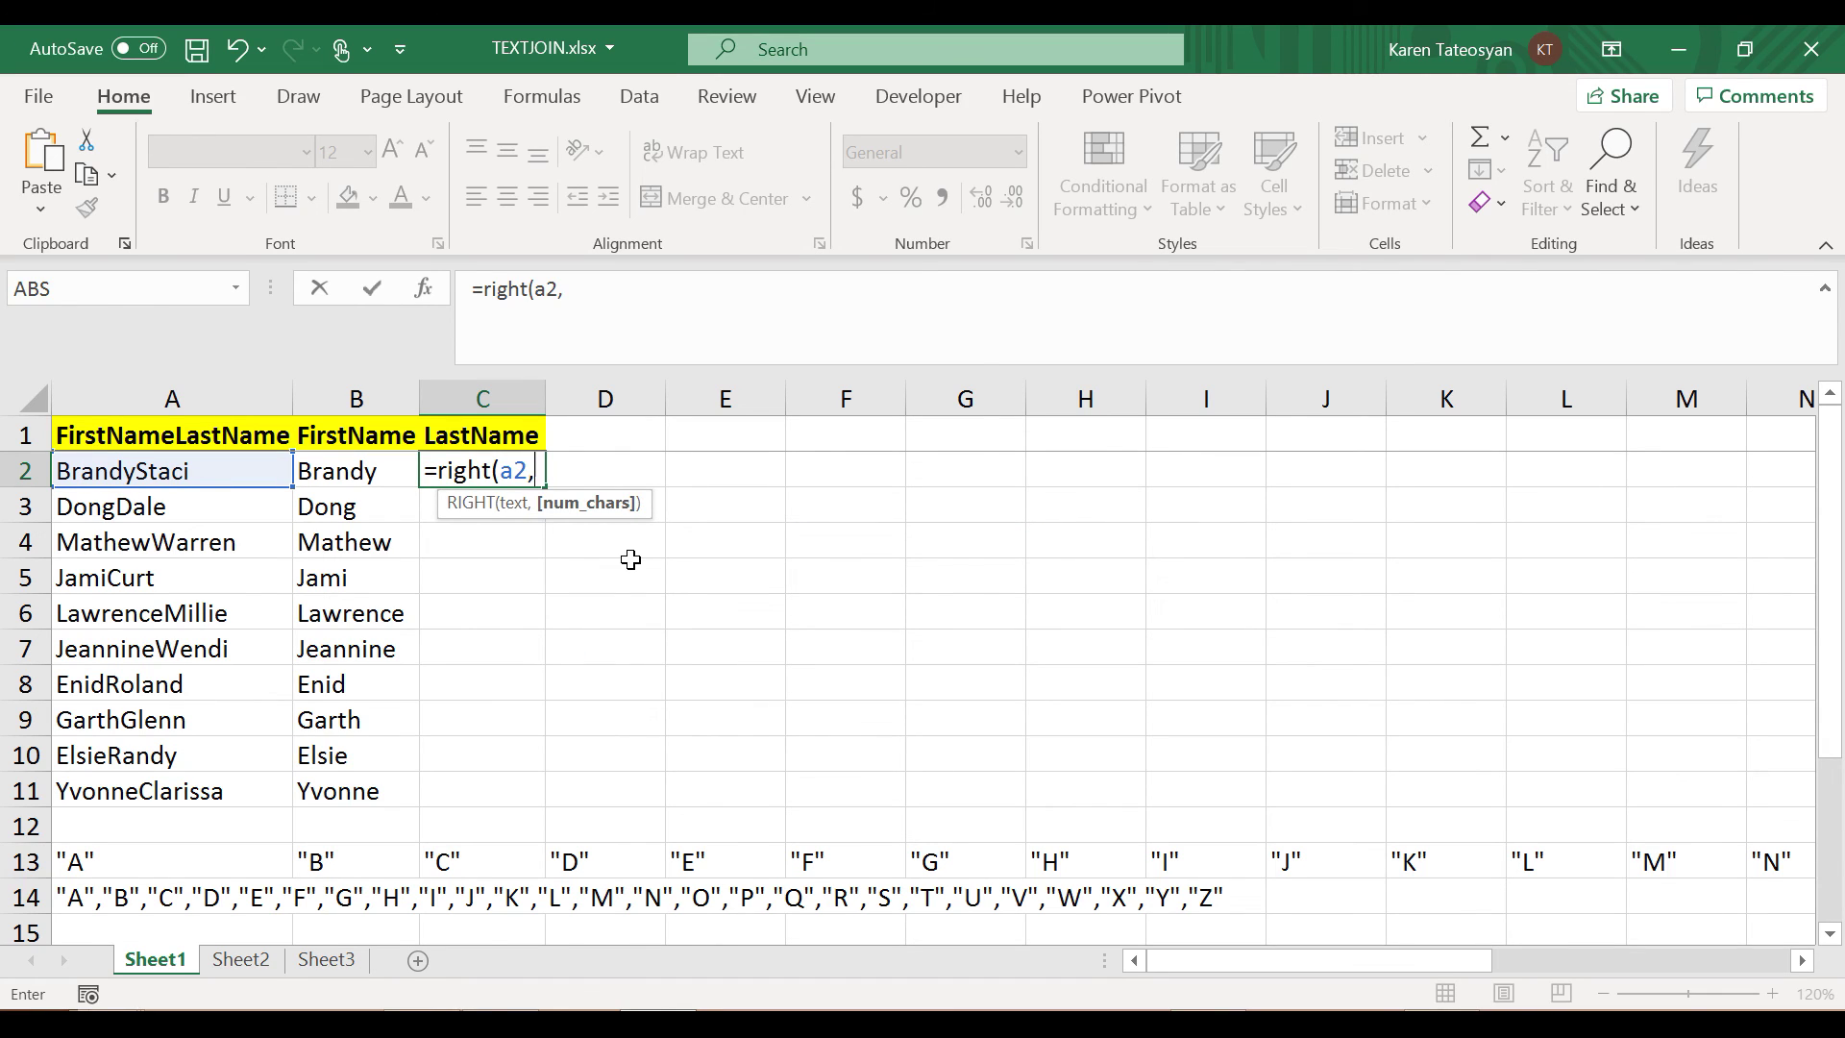
text(len(a2)-)
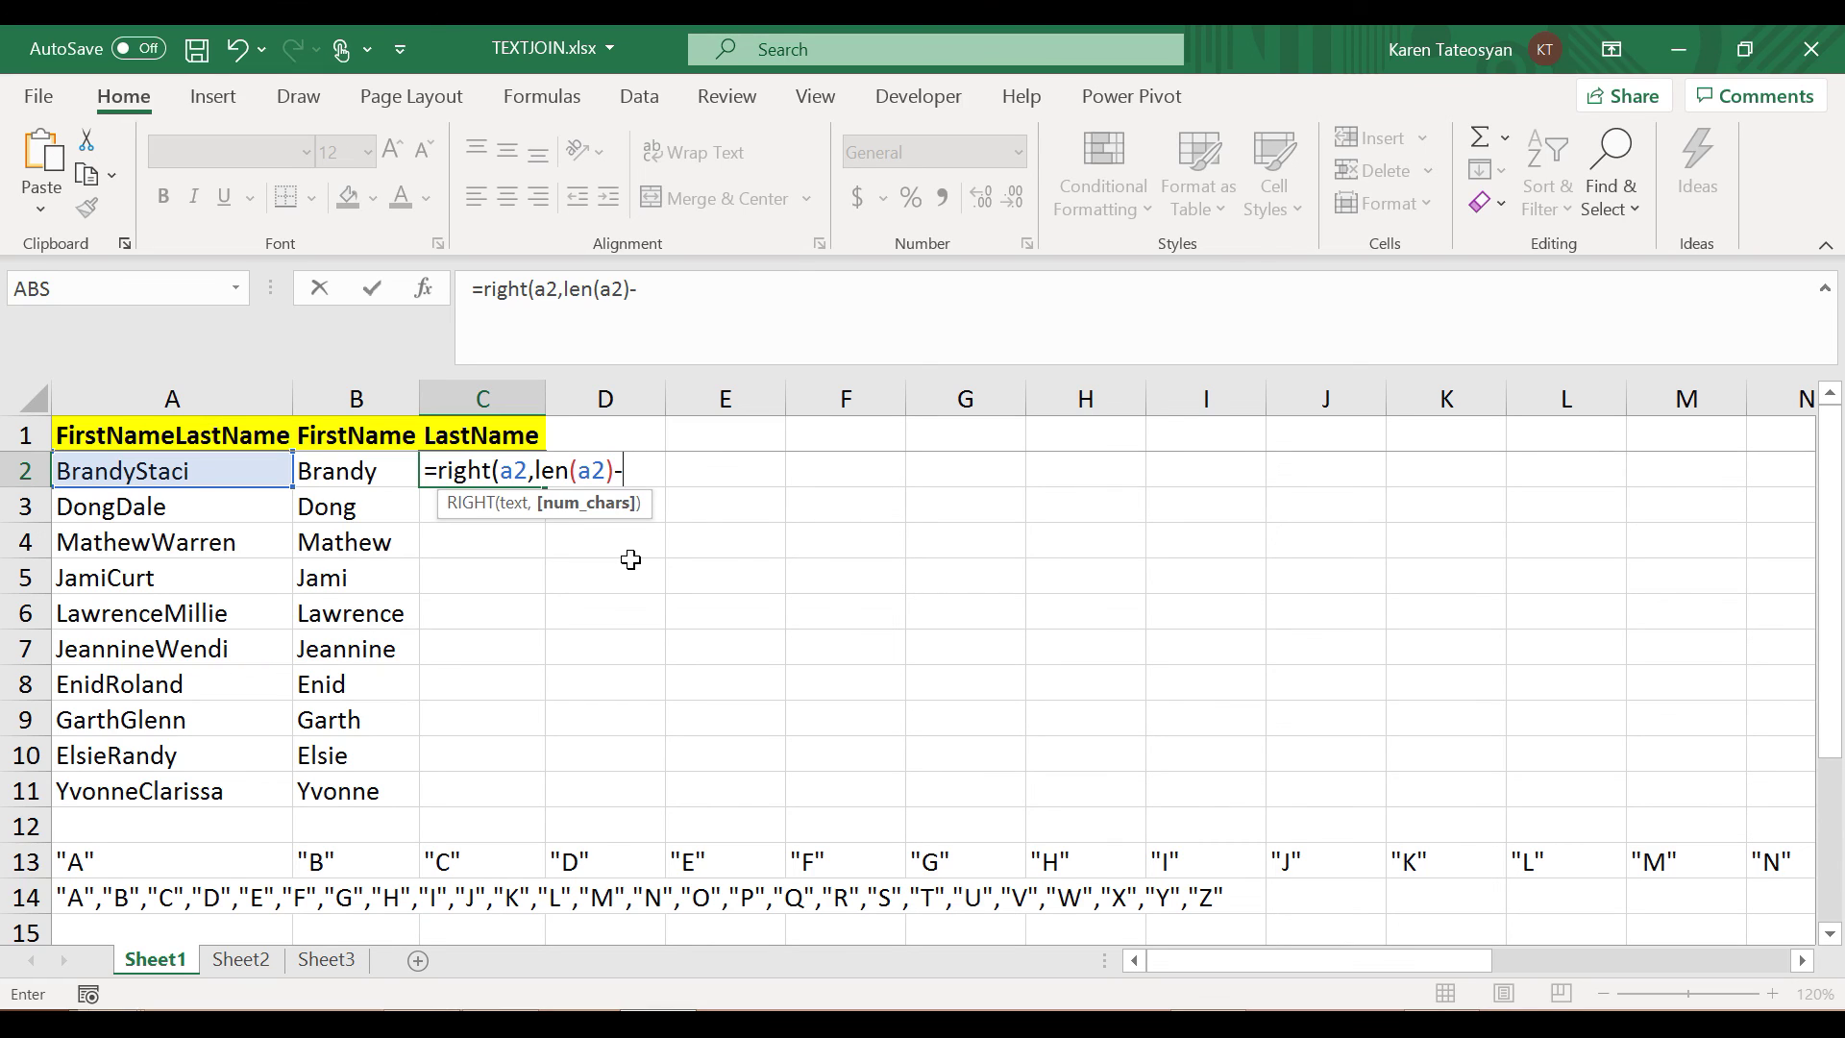
text(len()
text(b2)))
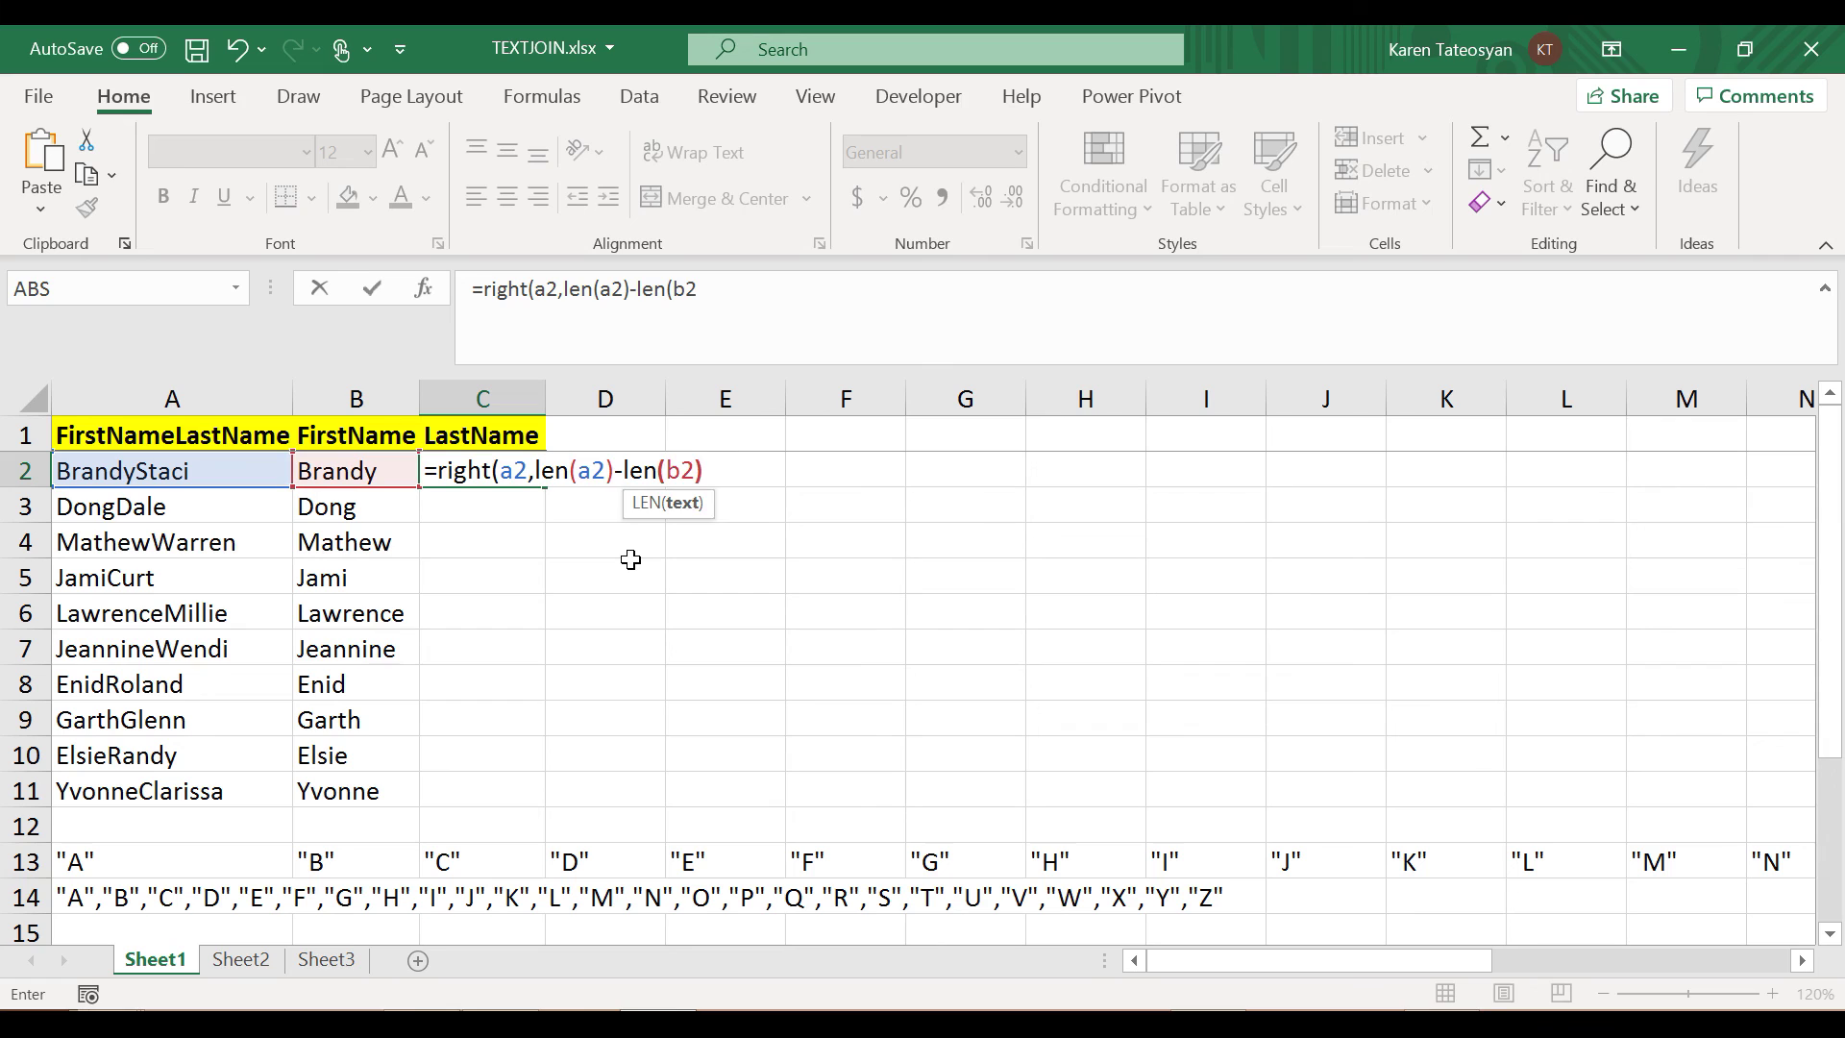
key(Return)
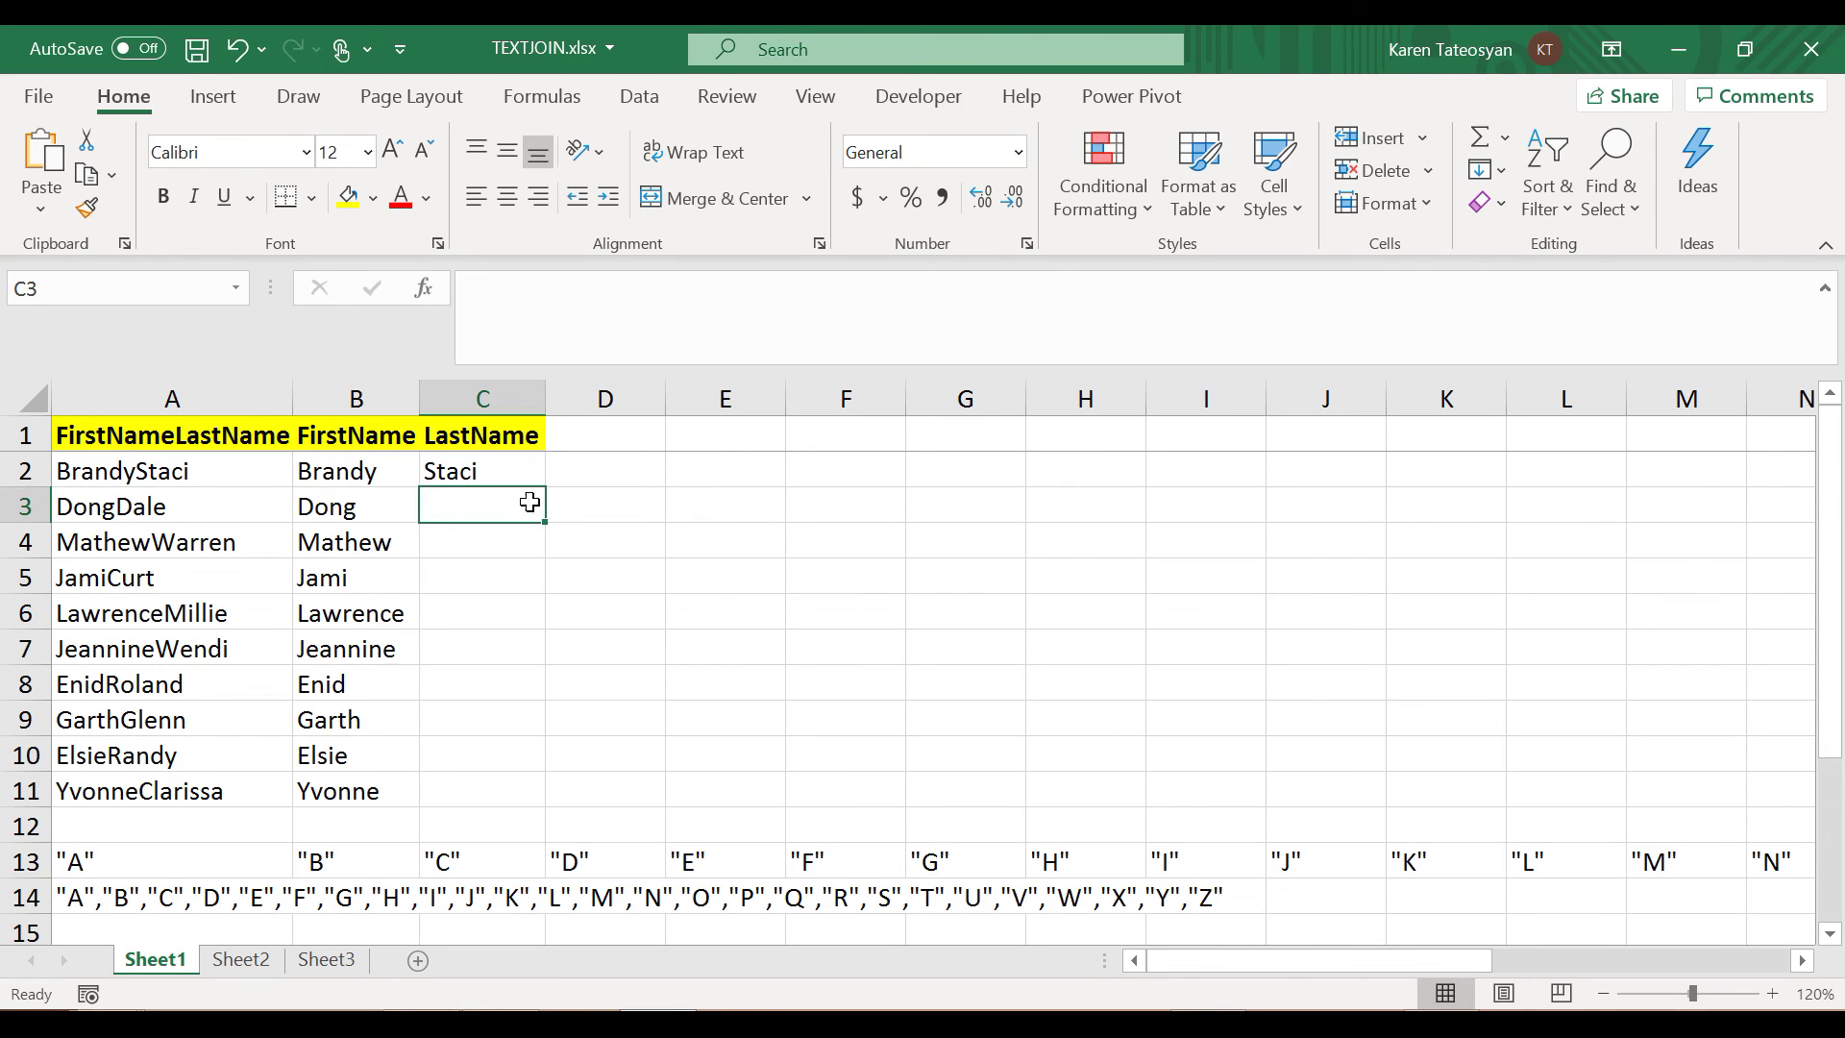
Fill the last-name formula down to C11 (Staci through Clarissa) and check the result in C8
click(538, 476)
double_click(546, 484)
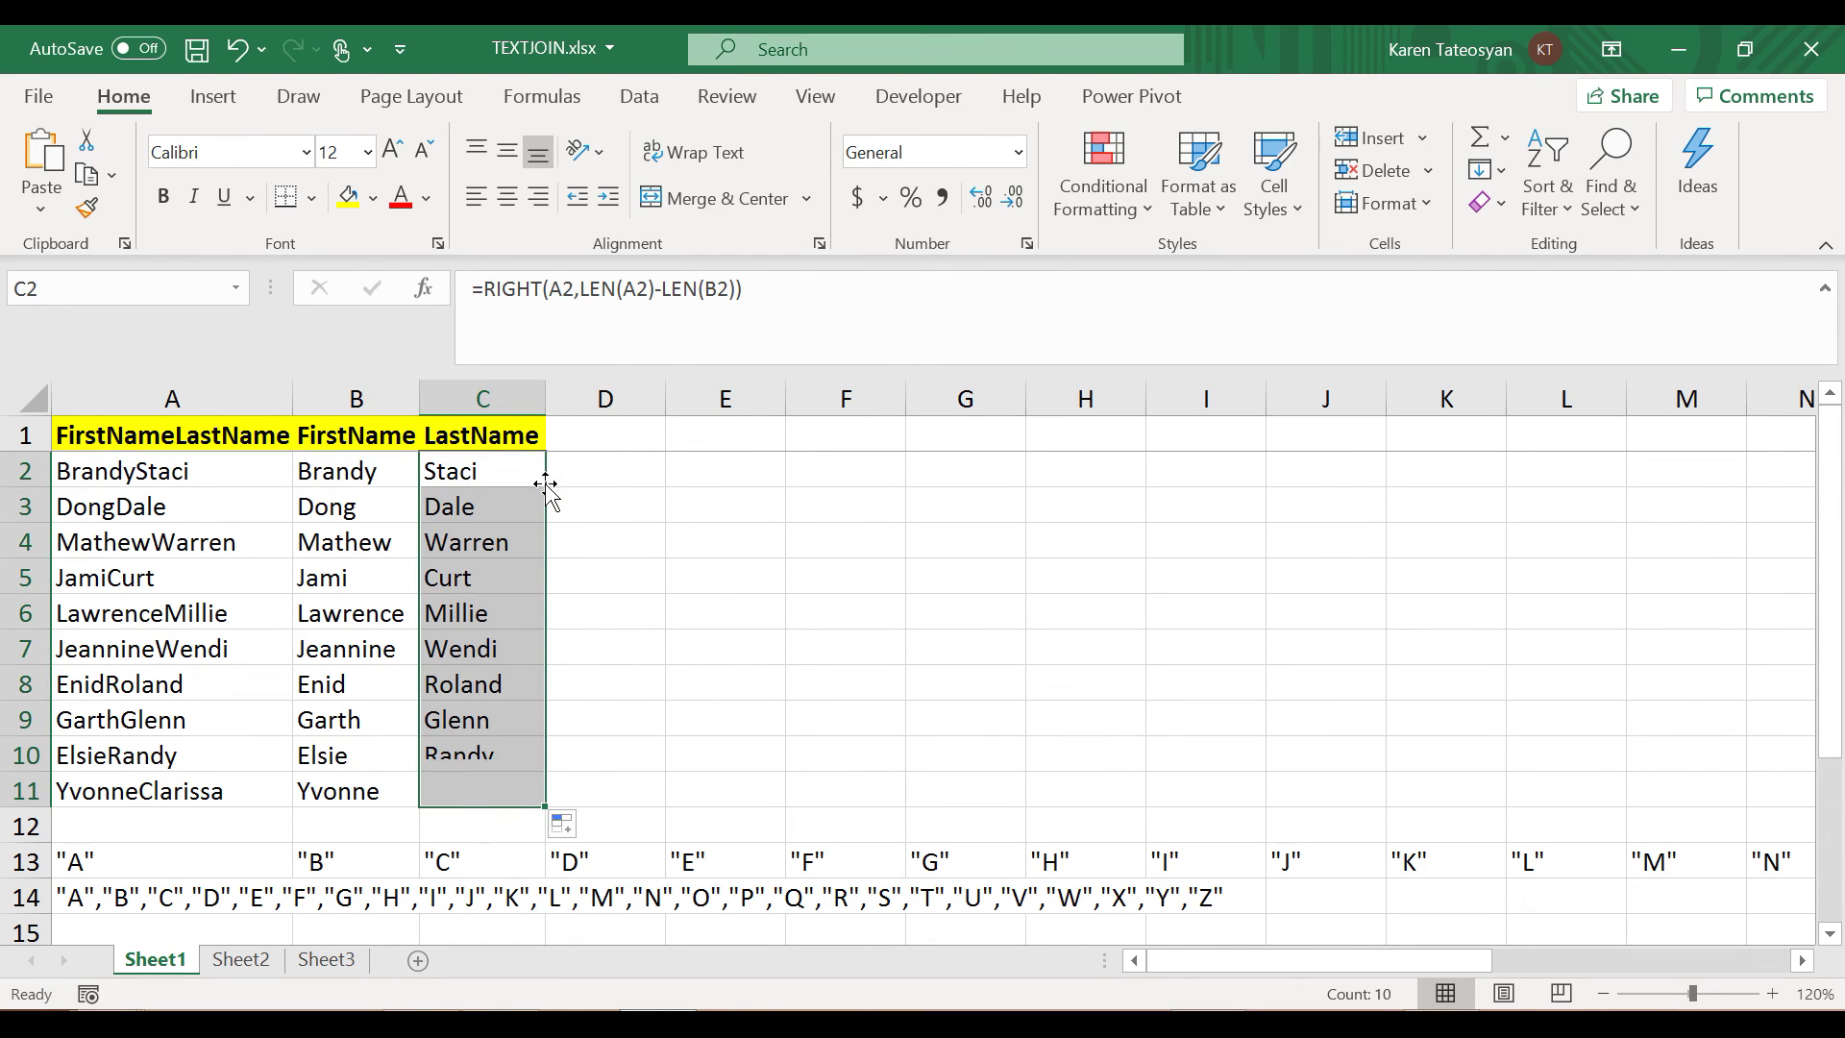
click(589, 651)
click(509, 680)
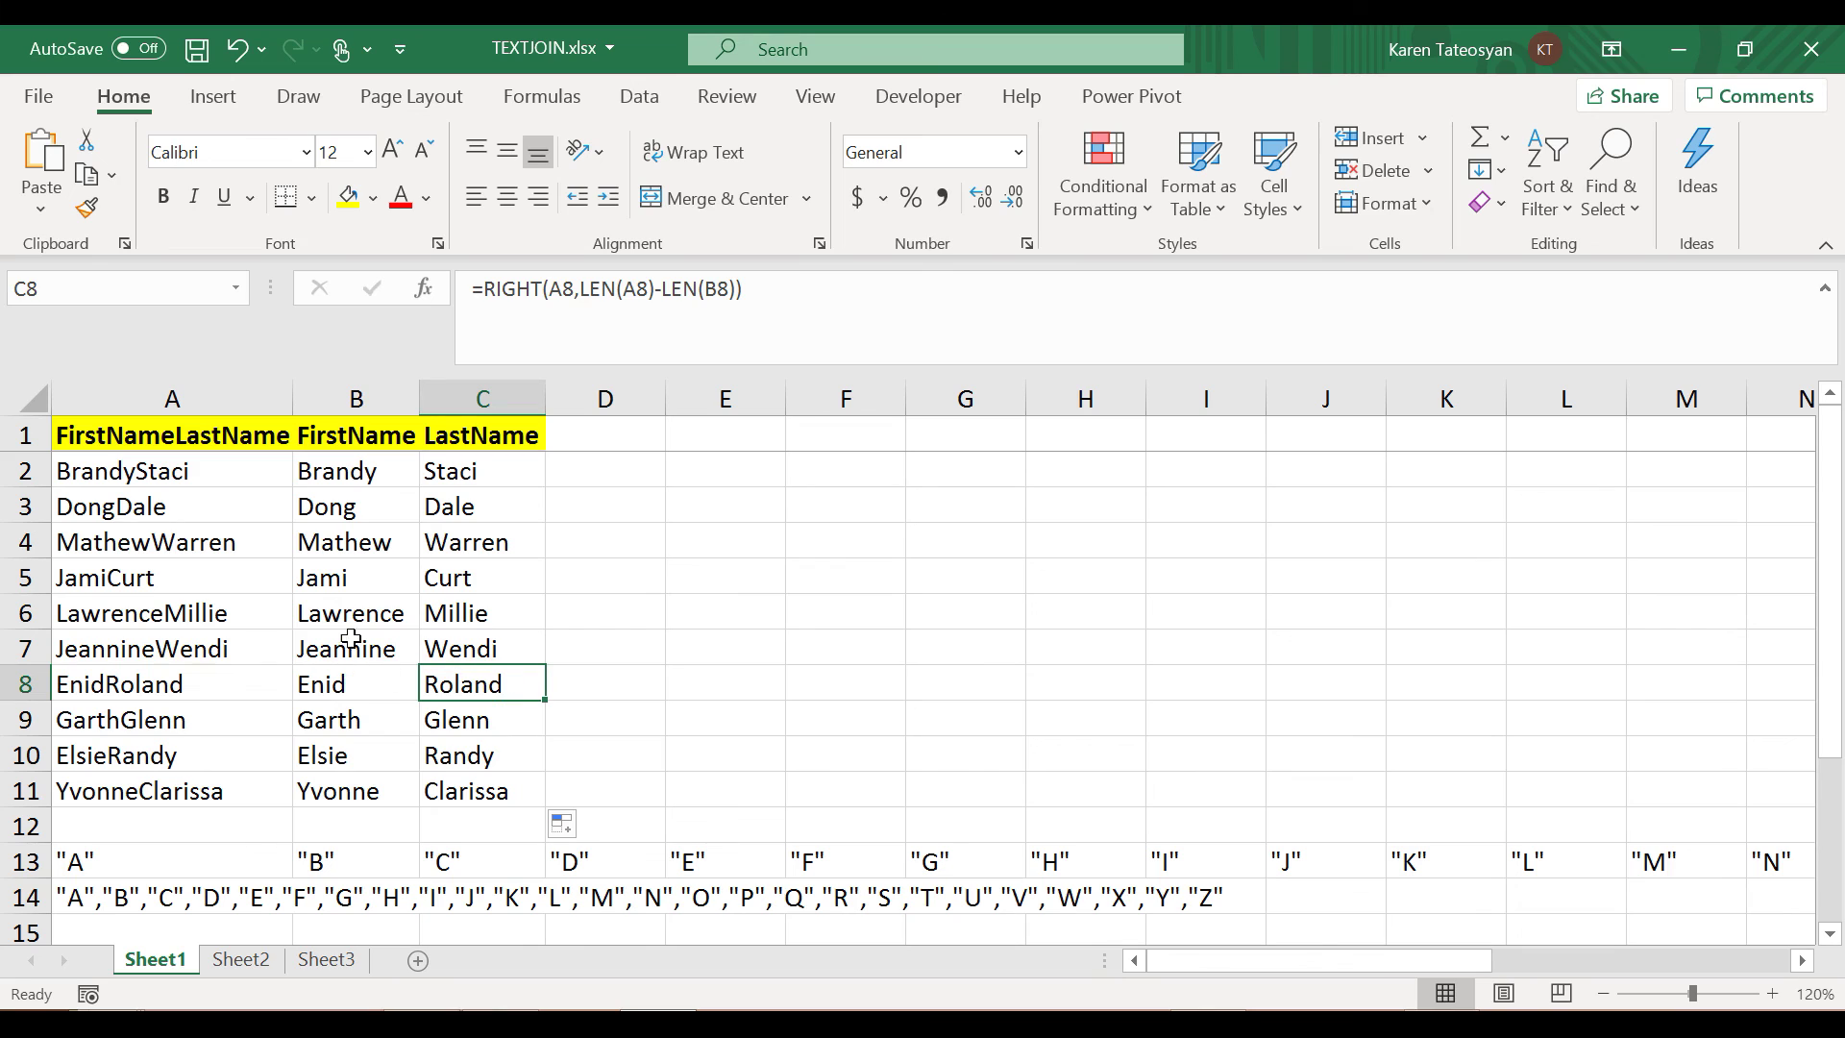
drag(219, 468, 212, 797)
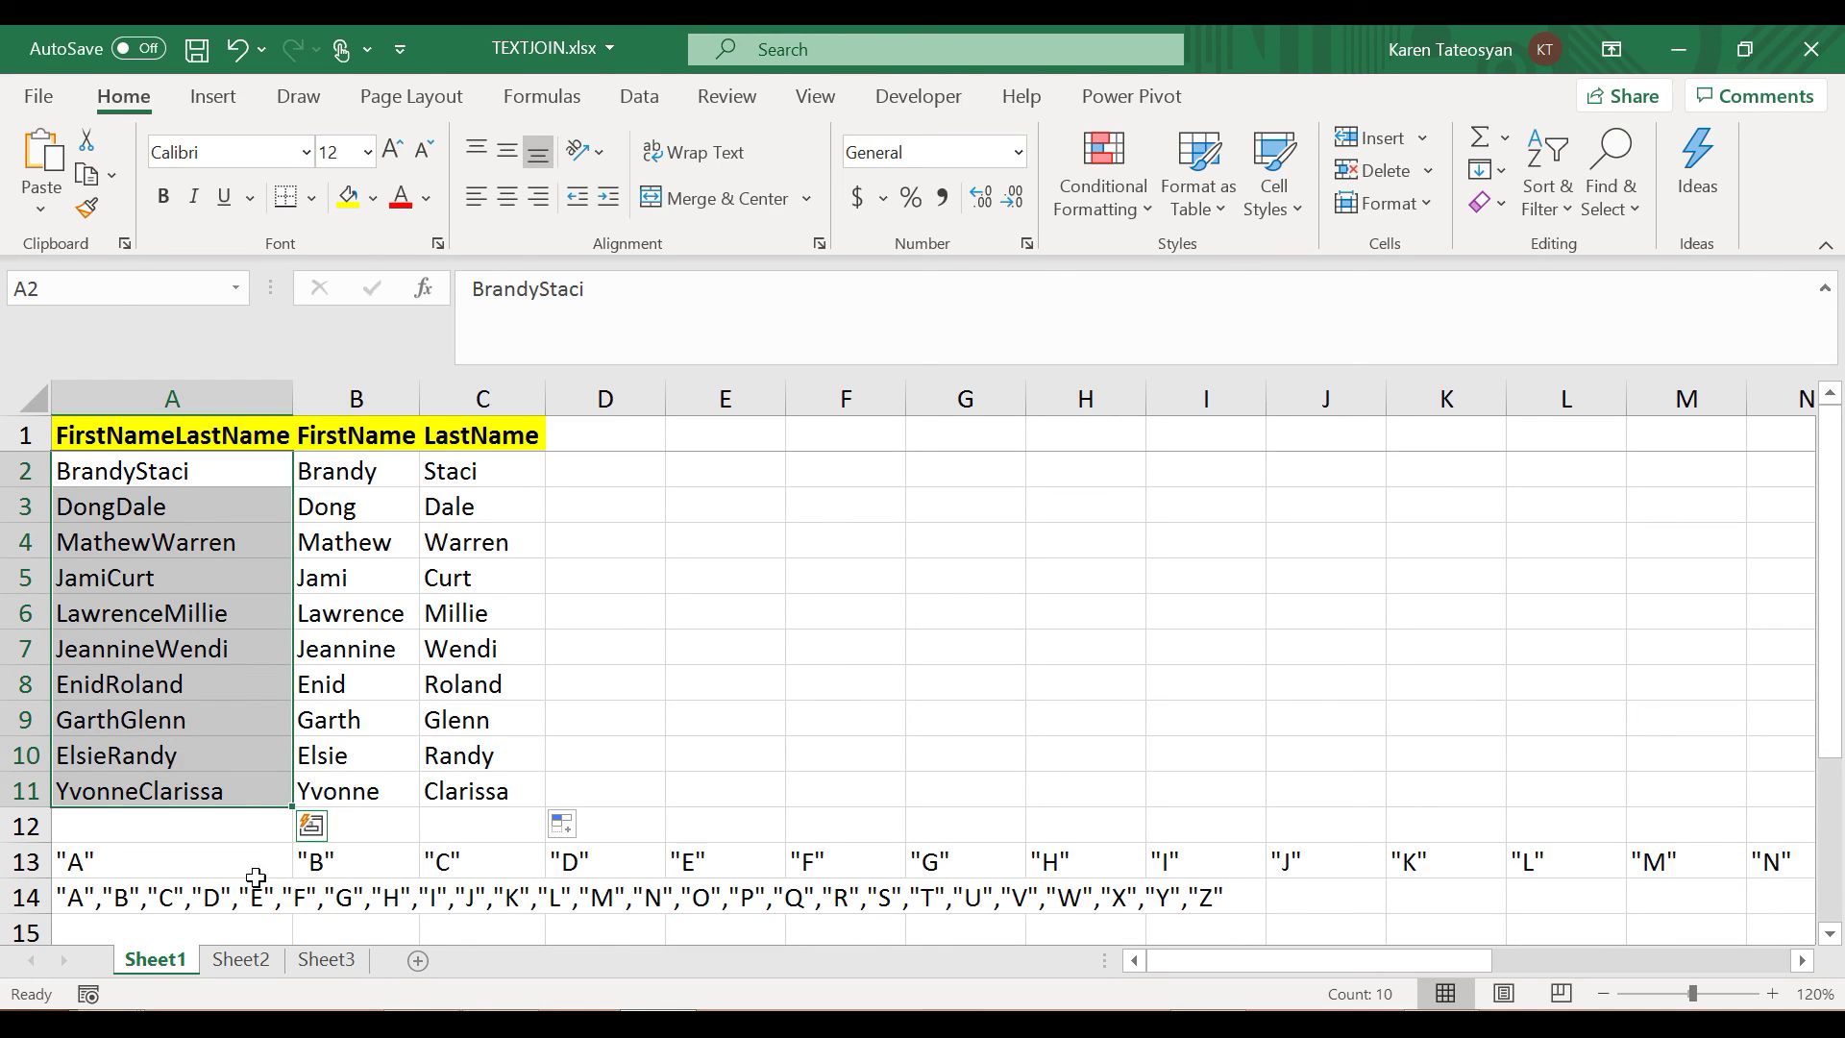
click(193, 860)
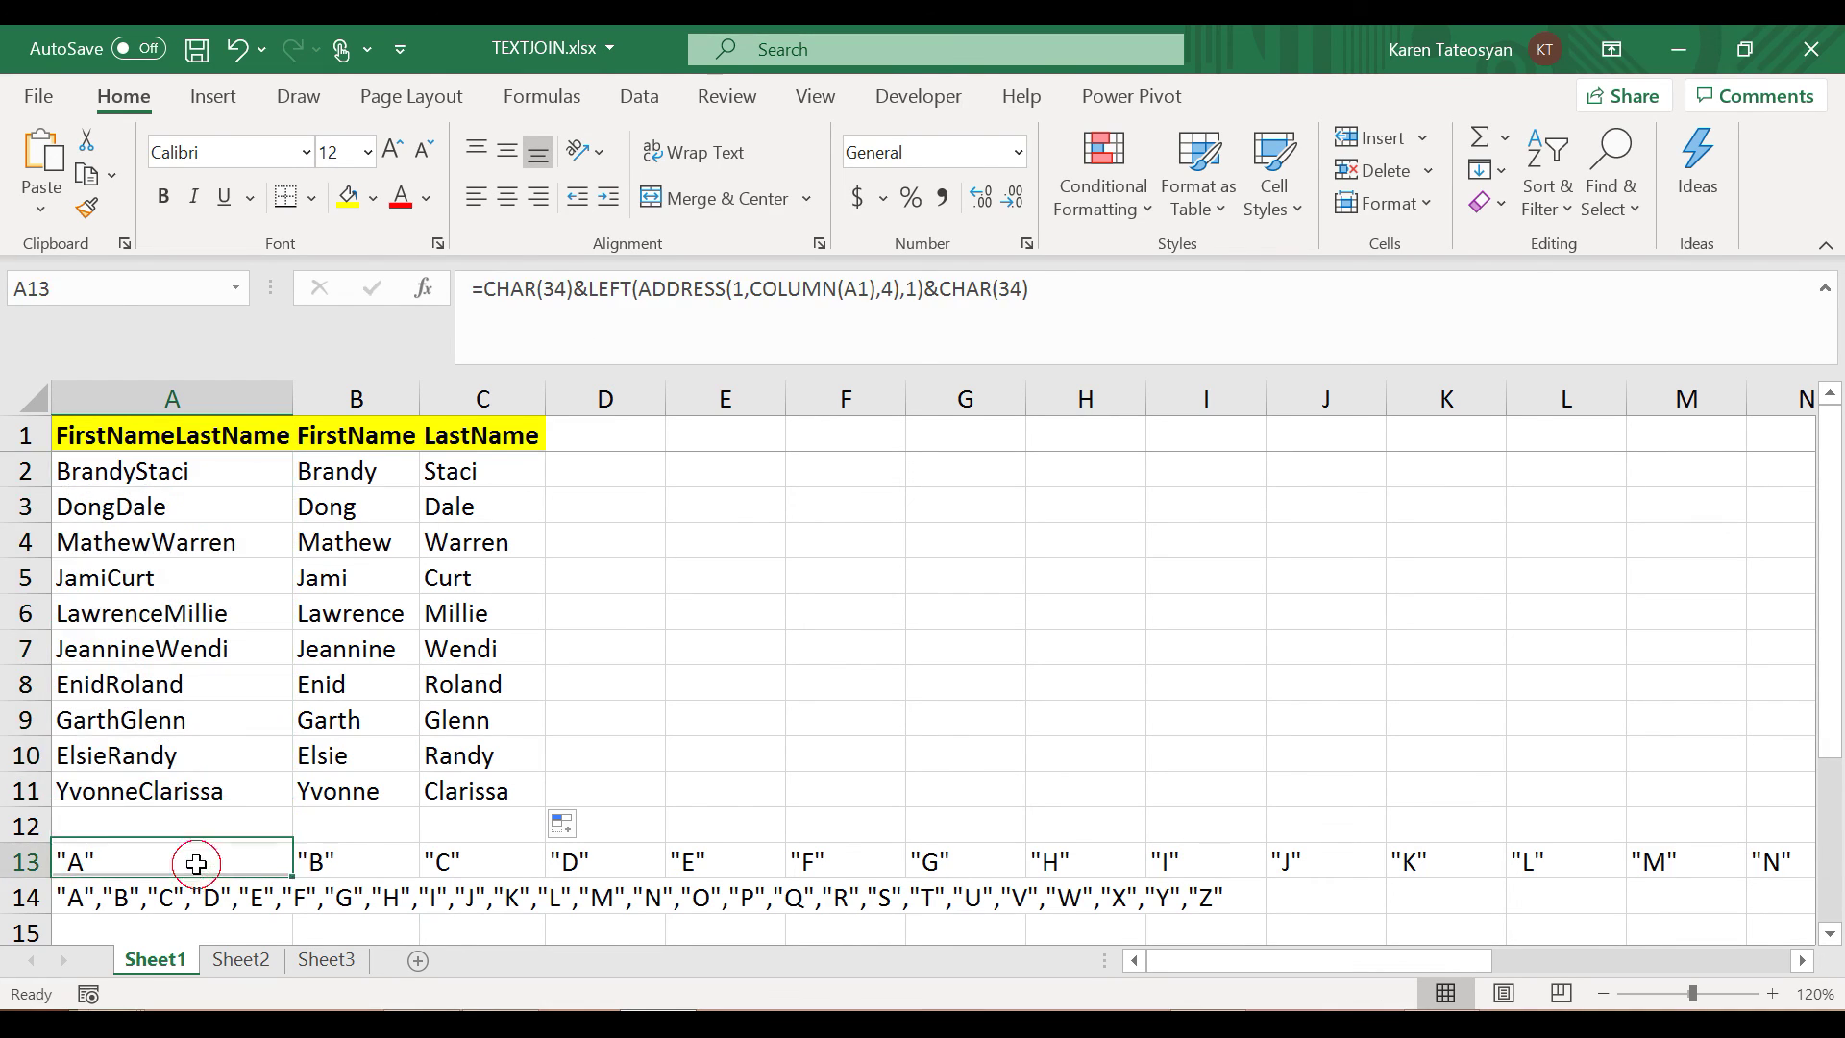
click(163, 906)
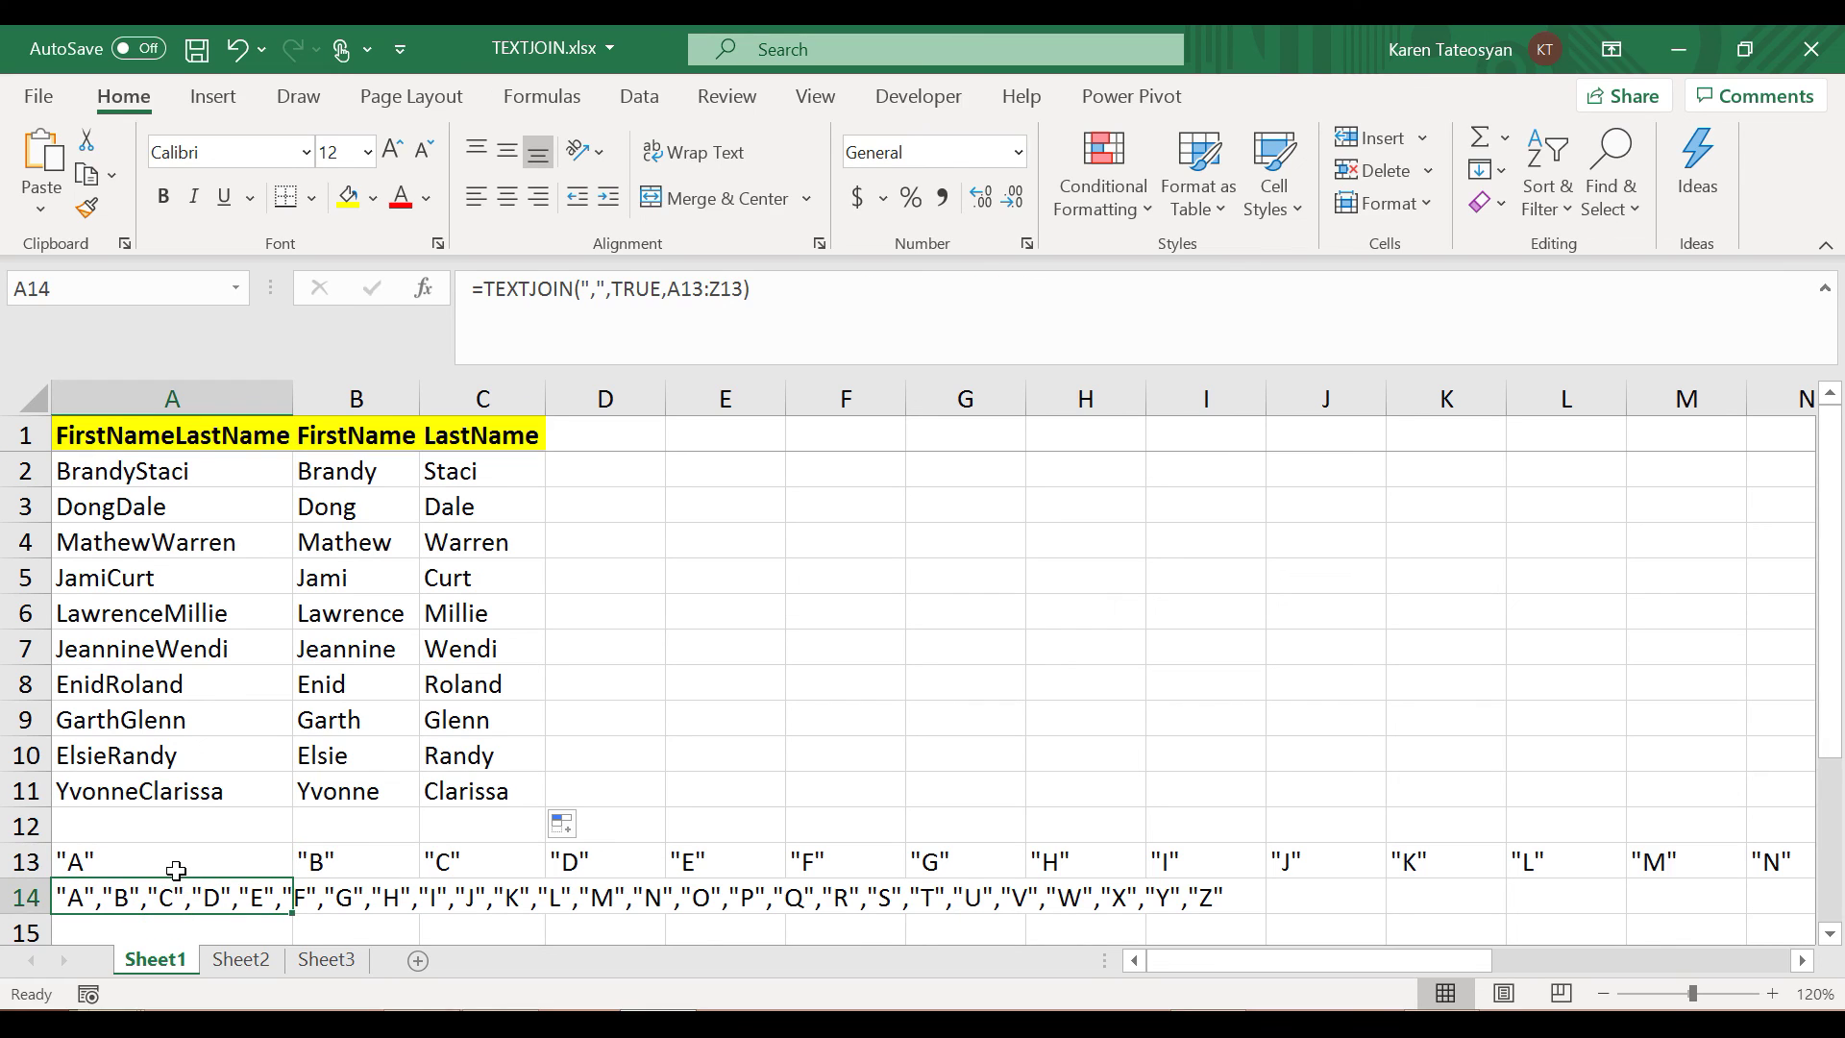
click(174, 862)
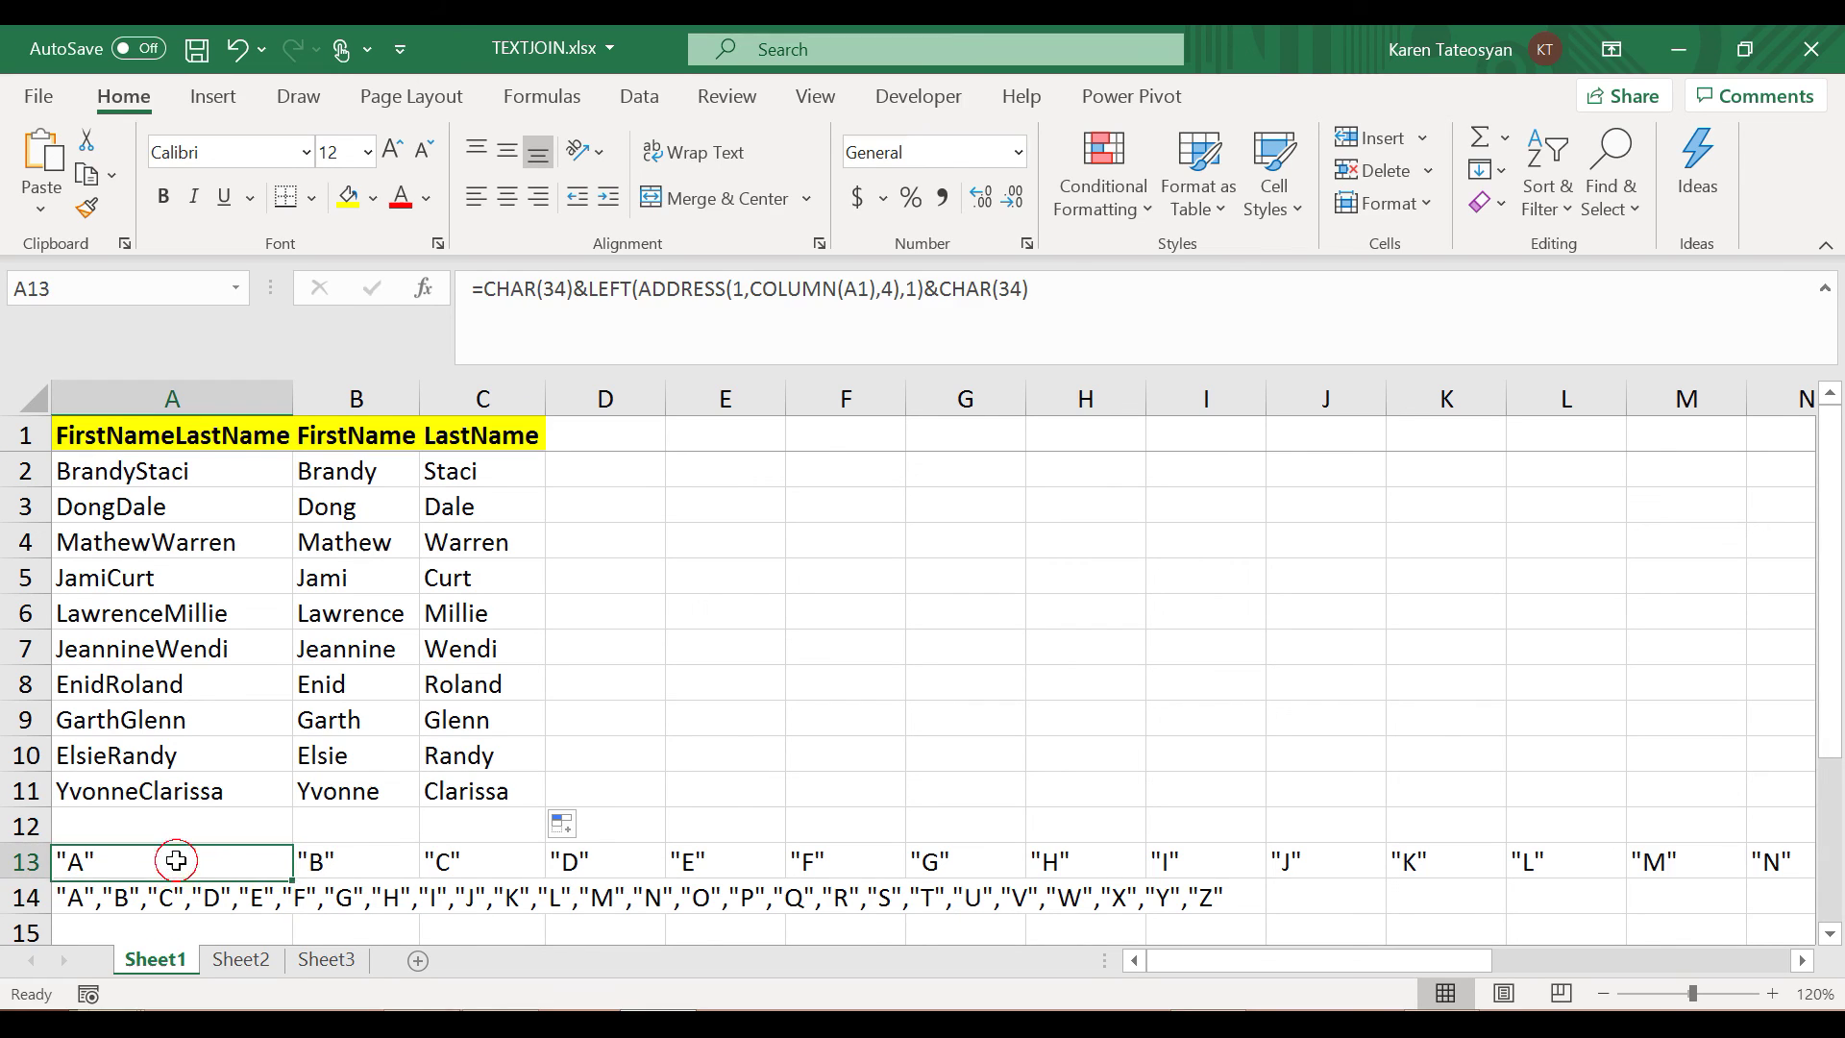
click(241, 433)
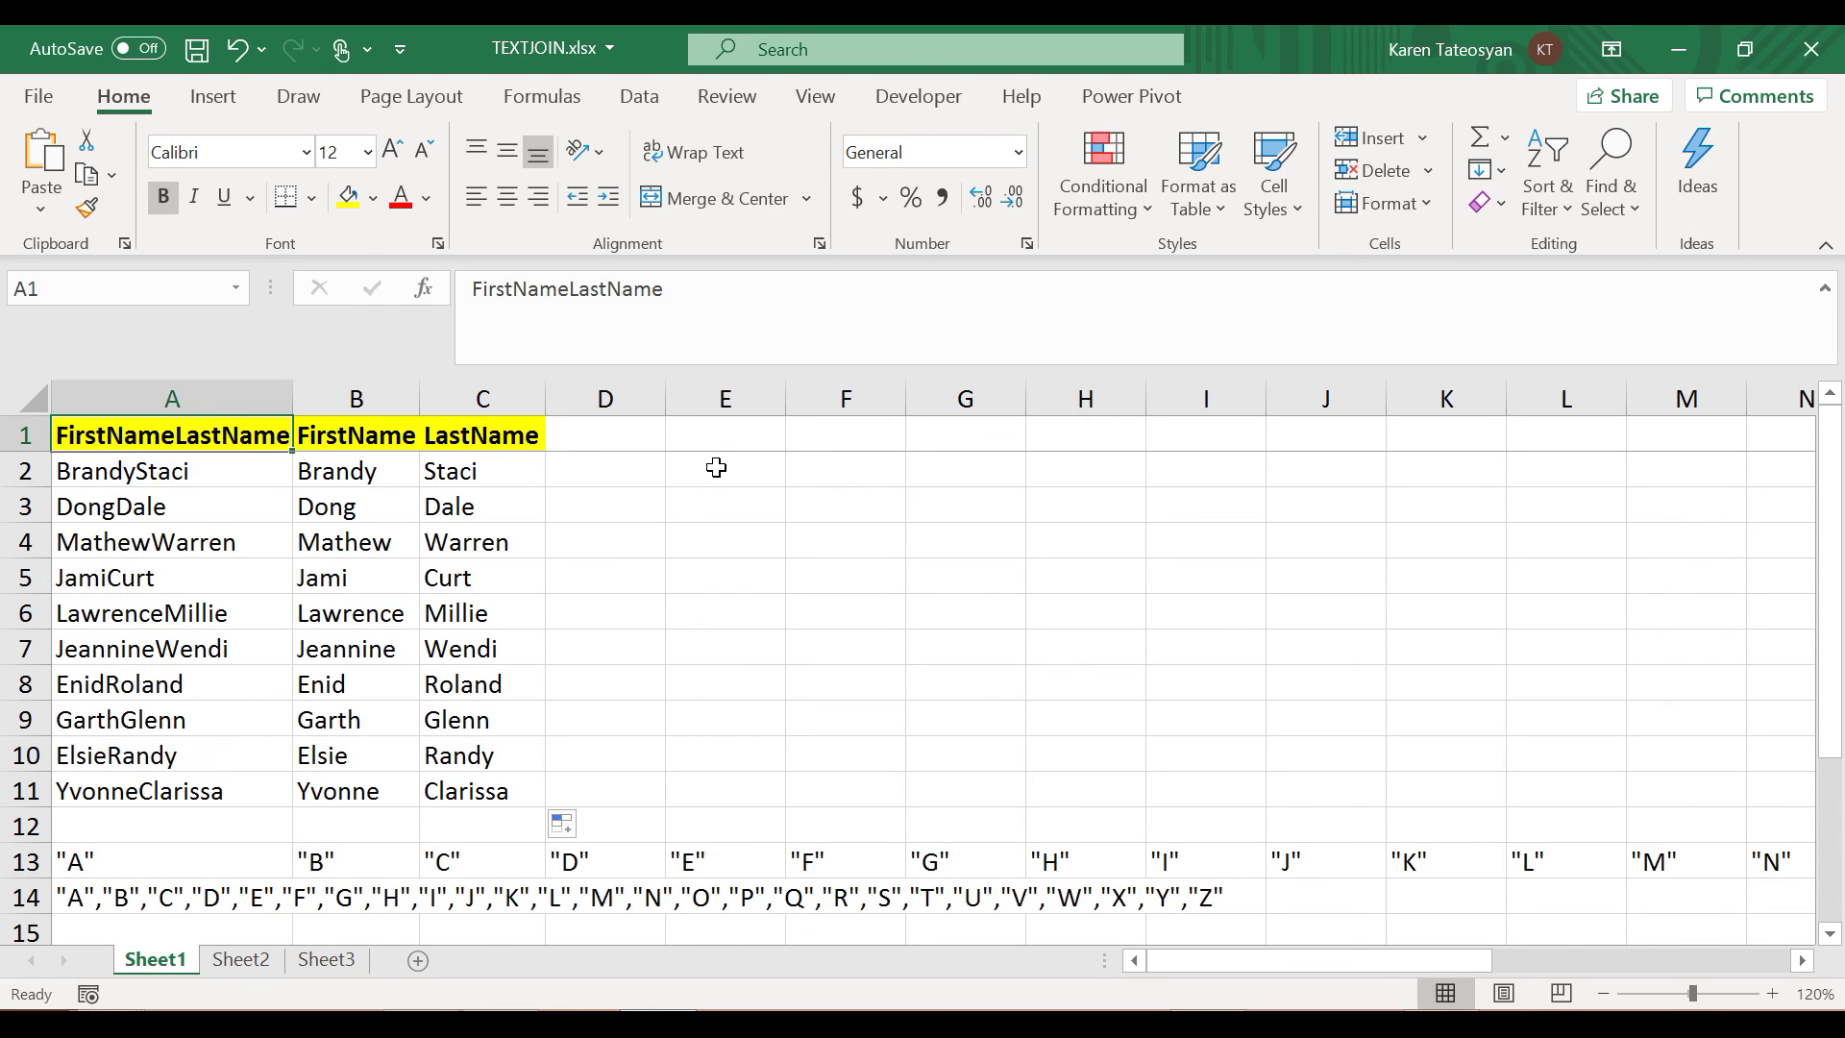
drag(724, 466, 991, 546)
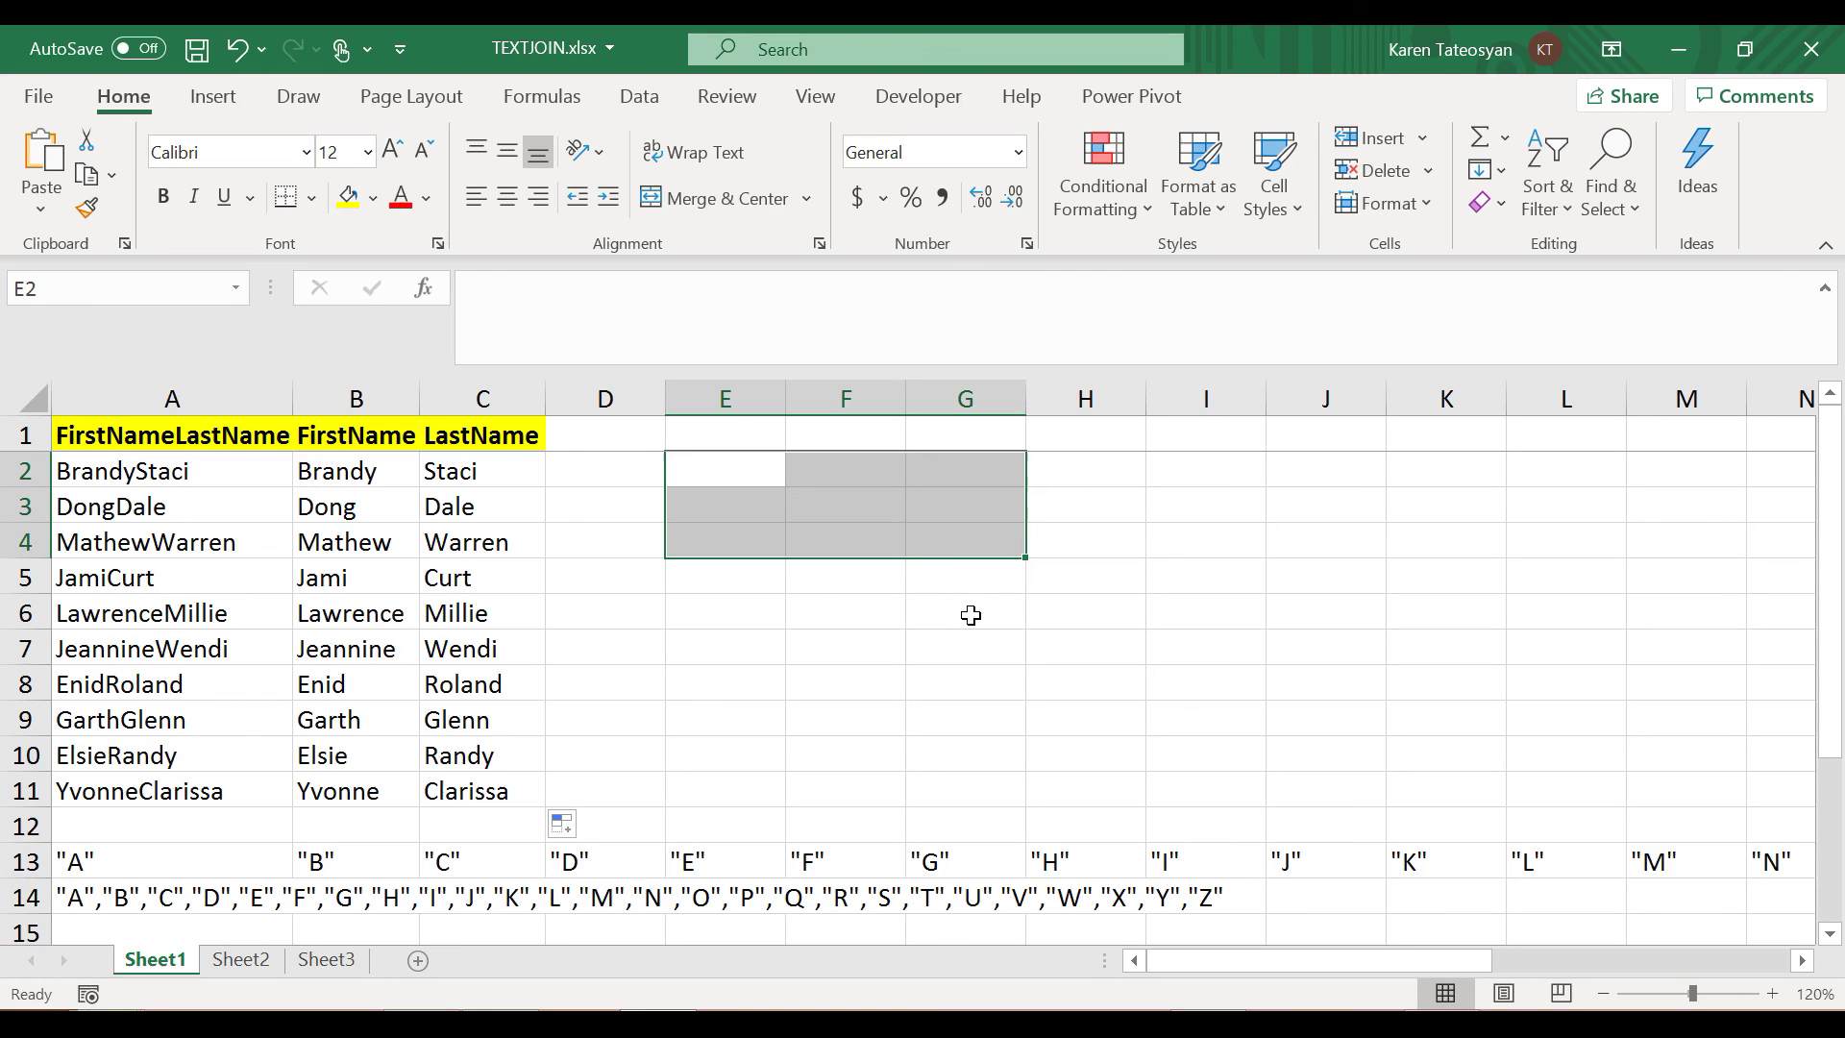